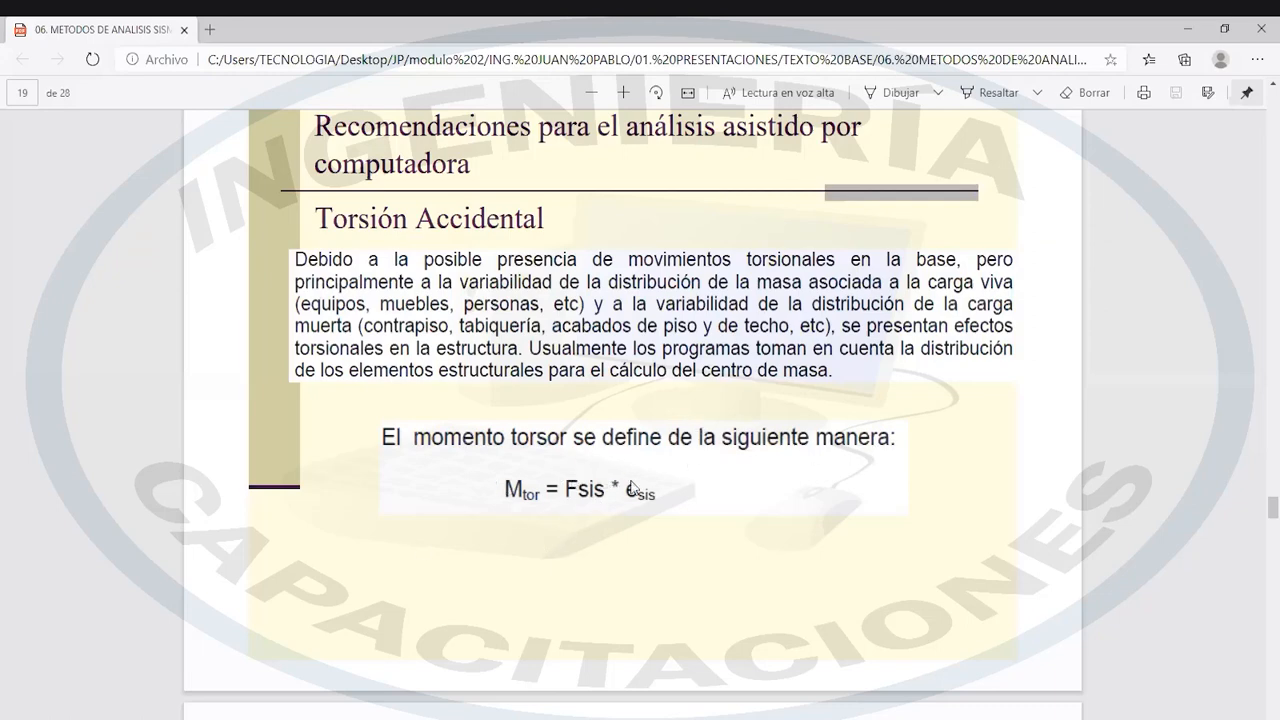
pyautogui.scroll(-2, 610, 522)
pyautogui.scroll(2, 613, 525)
pyautogui.scroll(-1, 637, 537)
pyautogui.scroll(2, 645, 647)
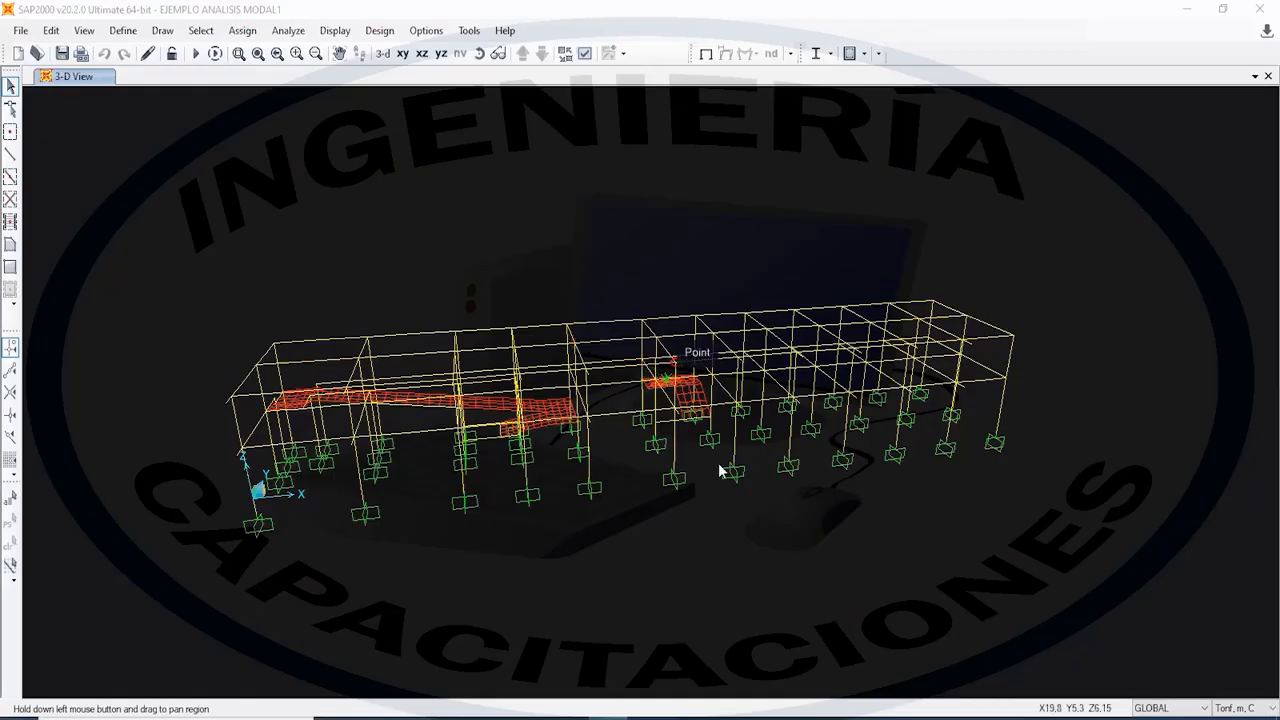
# - Switch to the SAP2000 model and examine the frame structure and its ramp and stair meshes from a more frontal 3-D angle
pyautogui.moveTo(707, 466)
pyautogui.mouseDown()
pyautogui.moveTo(888, 503)
pyautogui.moveTo(901, 560)
pyautogui.moveTo(700, 458)
pyautogui.mouseUp()
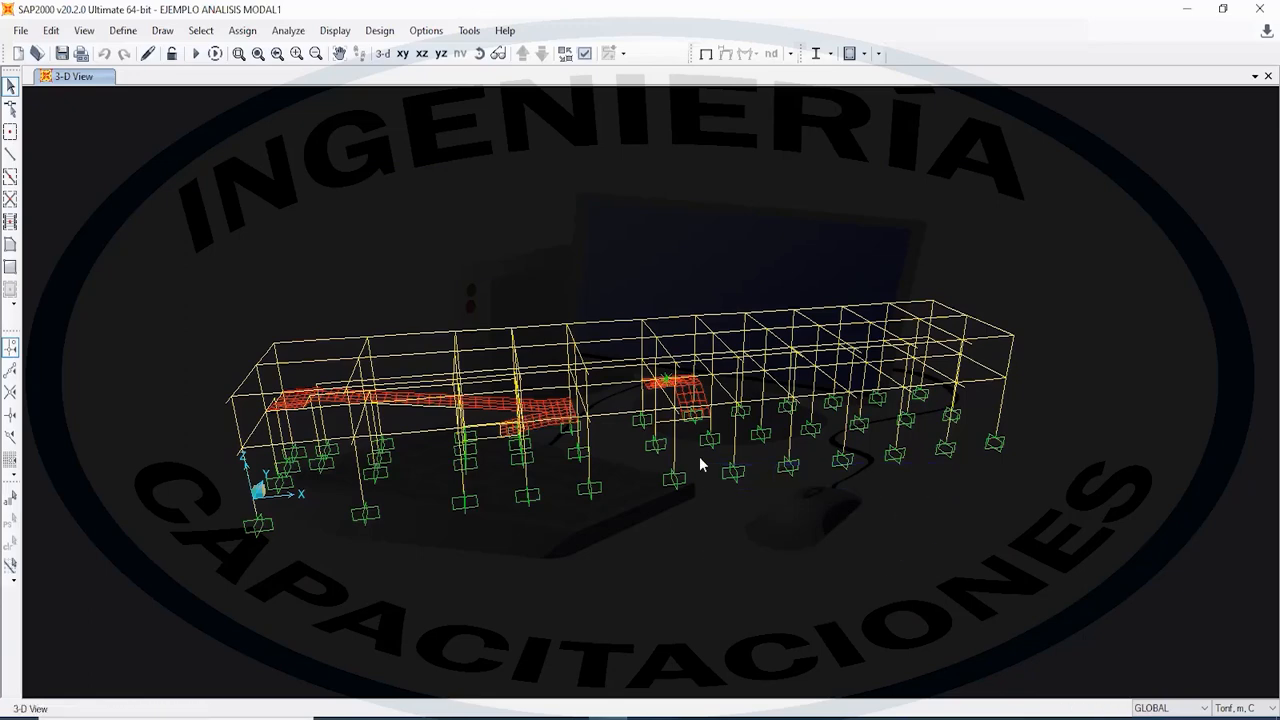
pyautogui.click(480, 55)
pyautogui.moveTo(561, 583); pyautogui.dragTo(739, 560)
pyautogui.moveTo(408, 634); pyautogui.dragTo(437, 600)
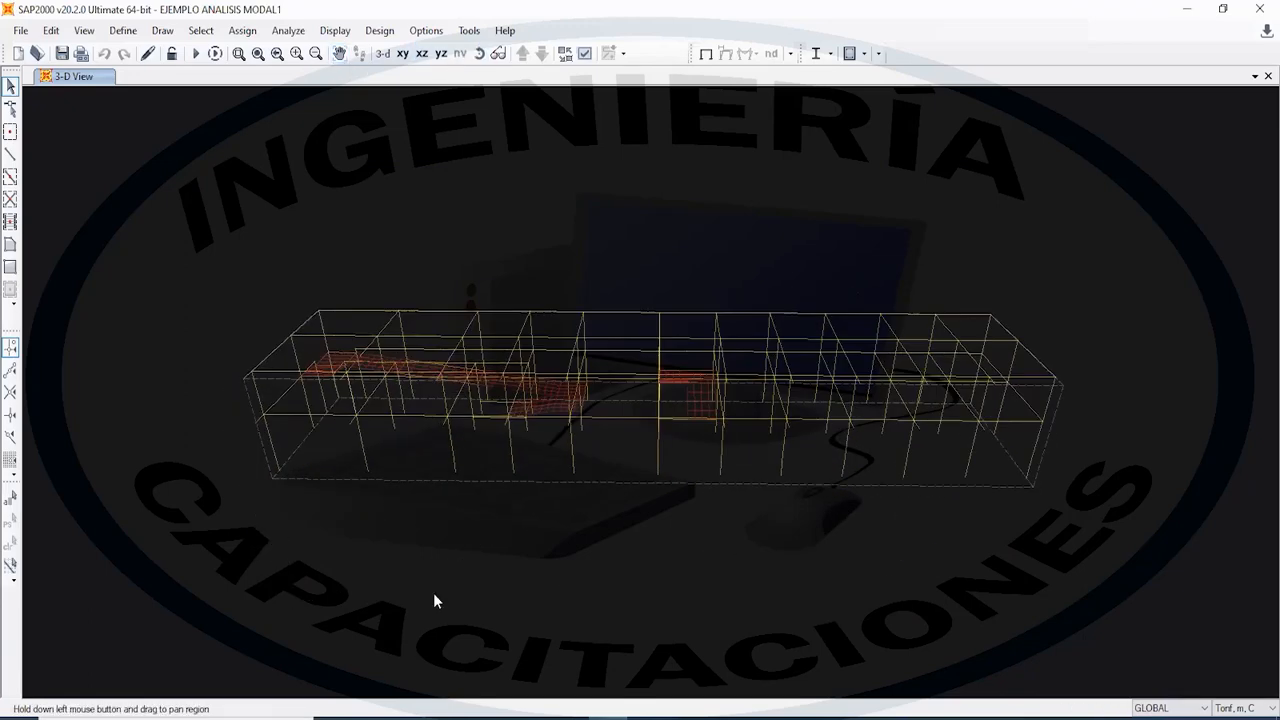
pyautogui.scroll(3, 457, 377)
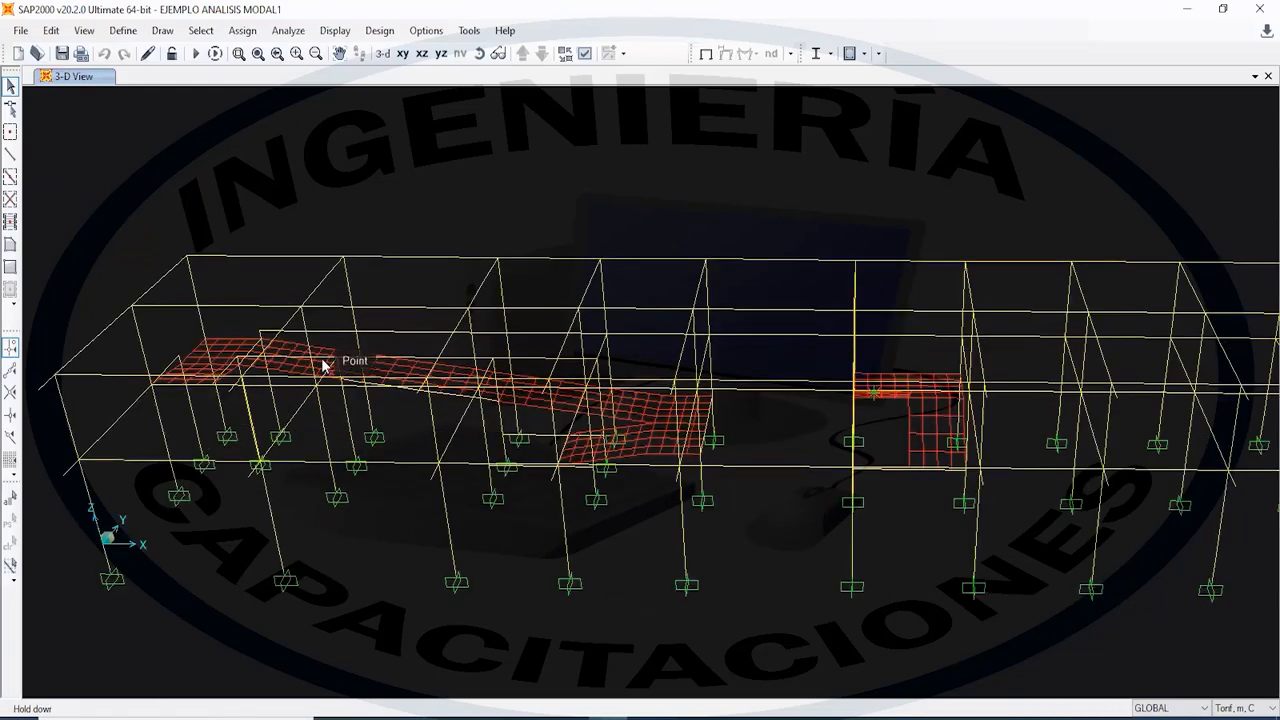
# - View the list of materials defined in the model and close it without changes
pyautogui.click(123, 31)
pyautogui.click(148, 52)
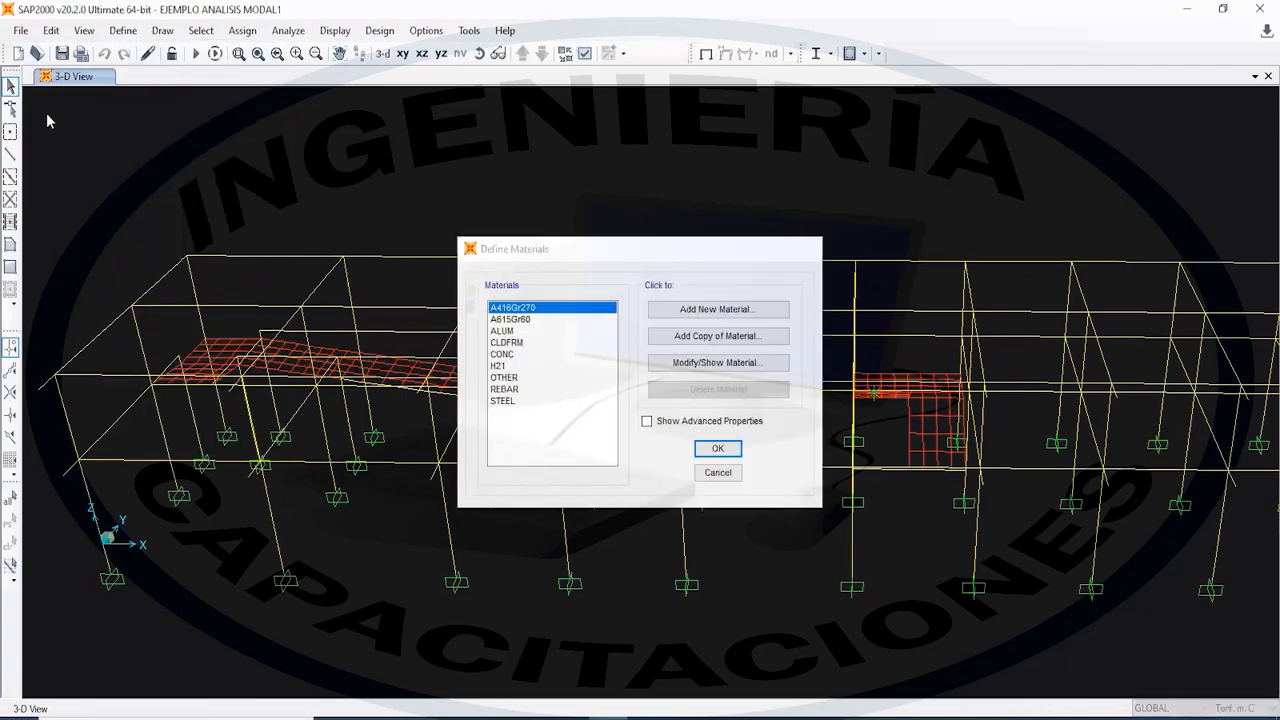
pyautogui.click(810, 248)
# - Review the defined frame sections, going through C2, C3 and C1, and leave the list without changes
pyautogui.click(52, 31)
pyautogui.click(123, 31)
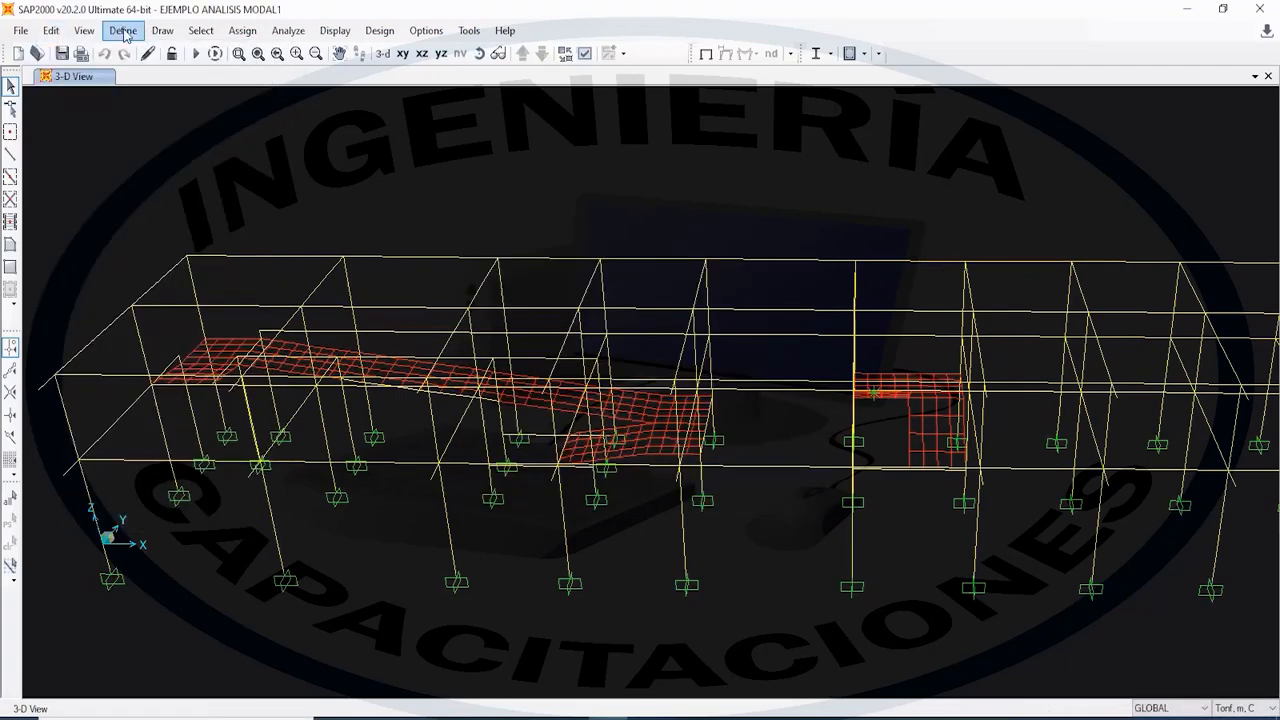
pyautogui.moveTo(218, 79)
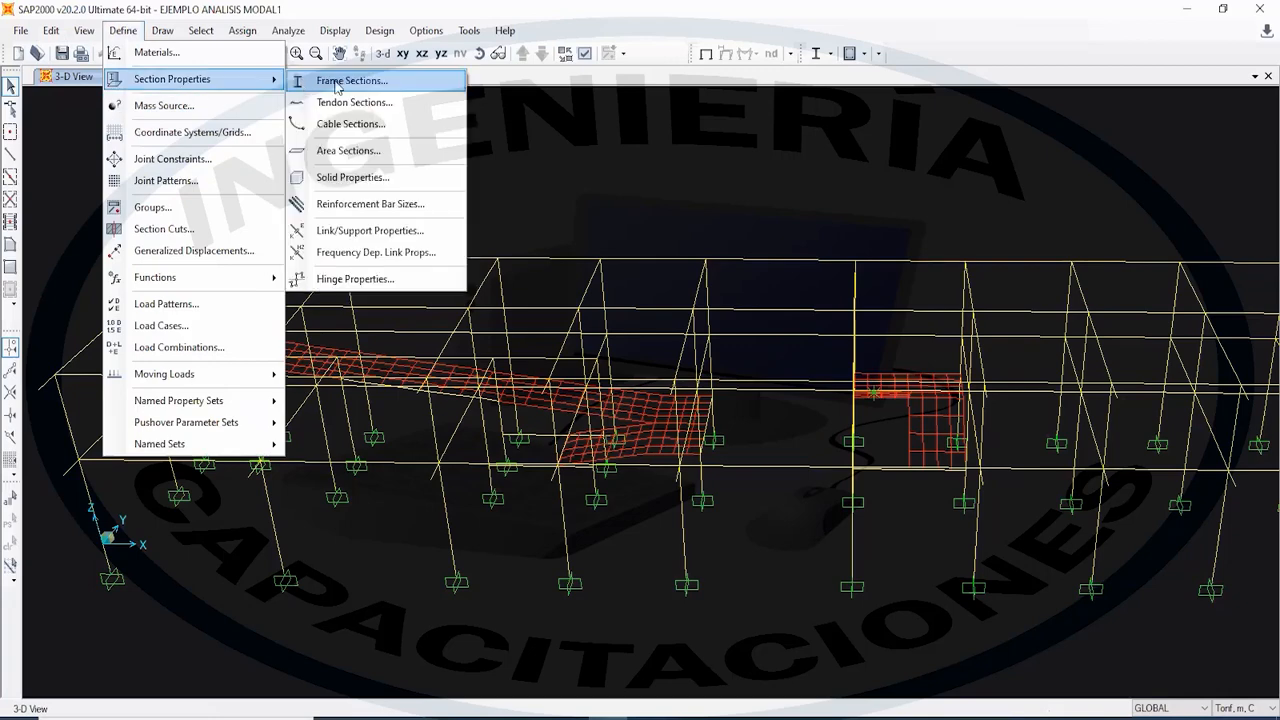
pyautogui.click(336, 81)
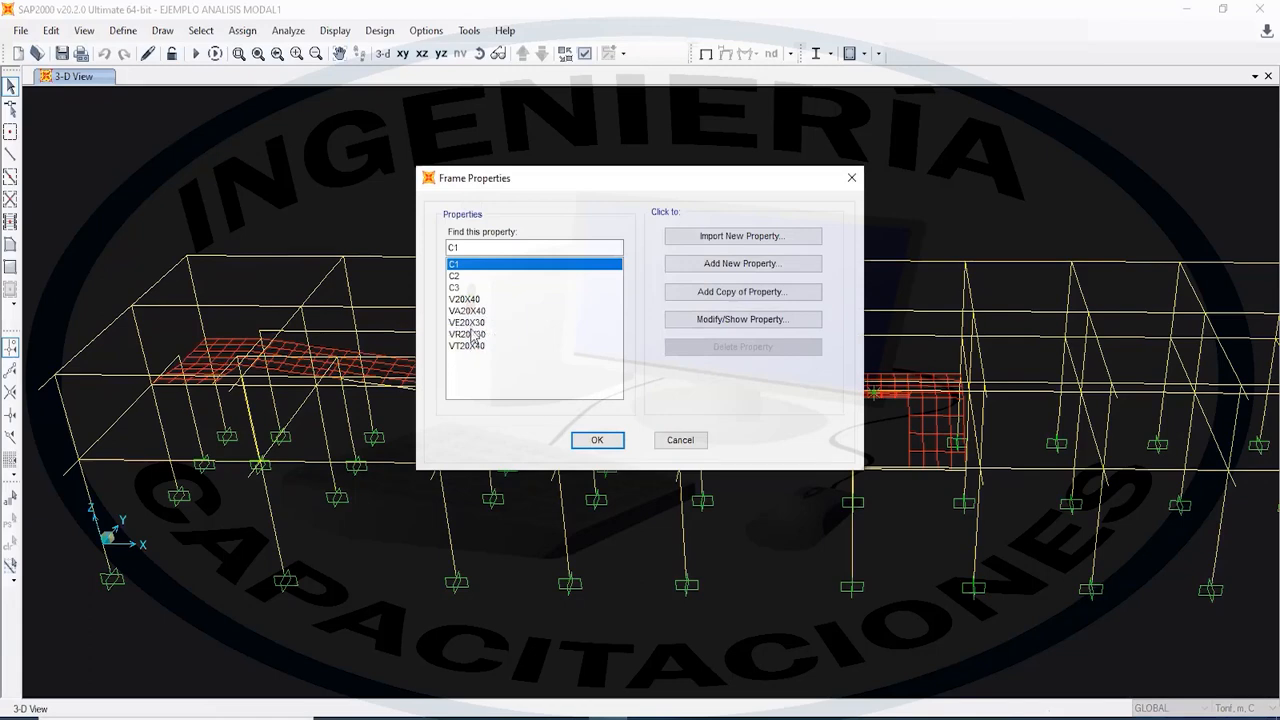
pyautogui.click(462, 277)
pyautogui.click(462, 287)
pyautogui.click(460, 264)
pyautogui.click(682, 440)
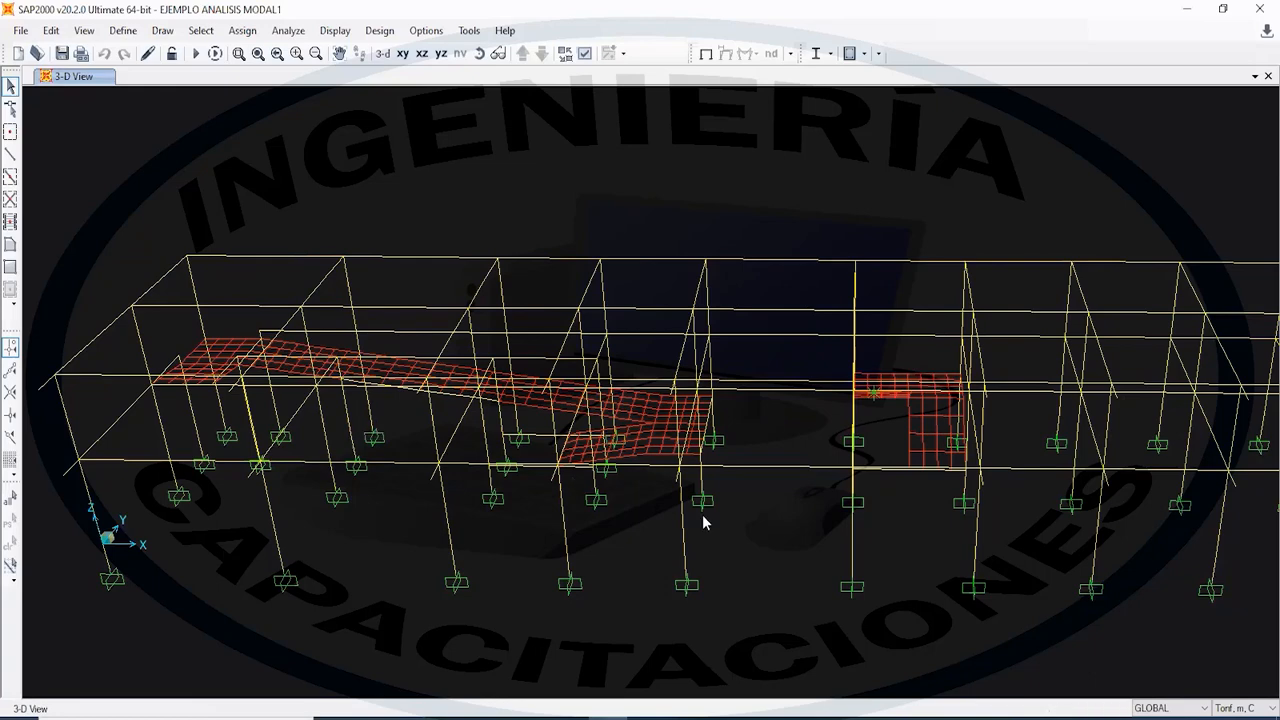
# - Inspect the loads assigned to the first-floor beam between the ramp and stair meshes
pyautogui.moveTo(703, 522); pyautogui.dragTo(560, 534, button='middle')
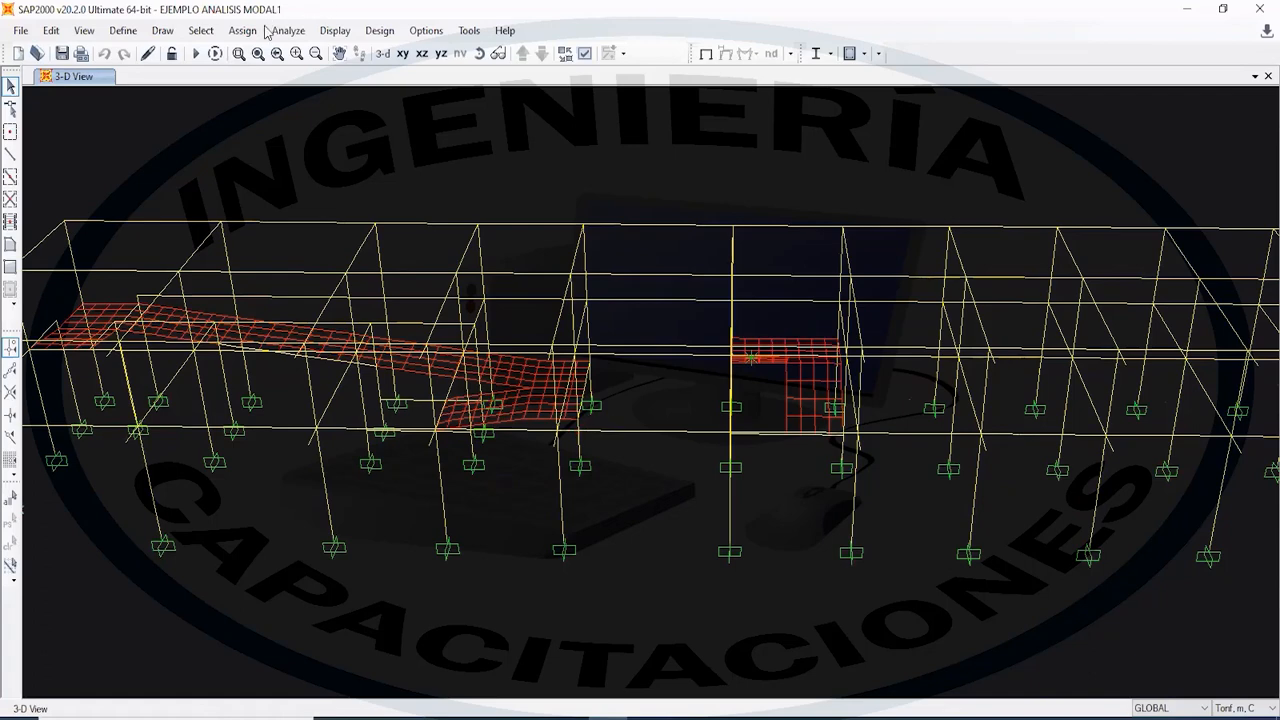
pyautogui.click(131, 36)
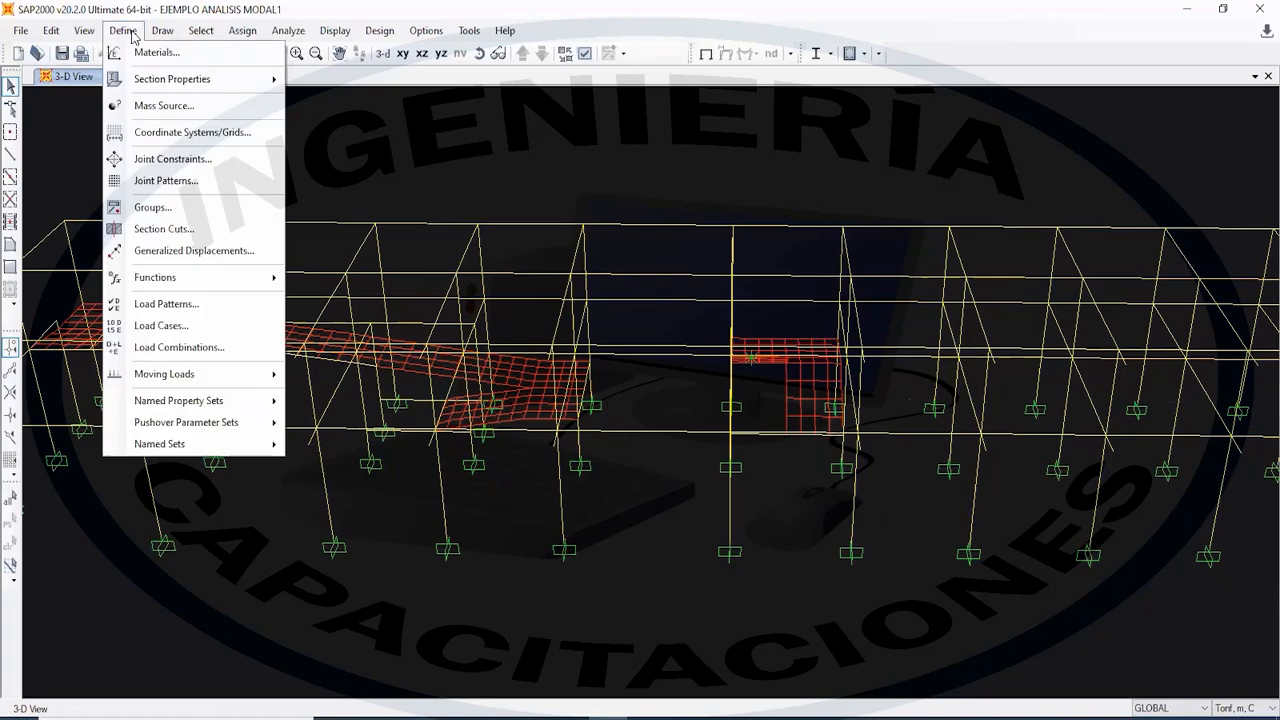
pyautogui.click(619, 433)
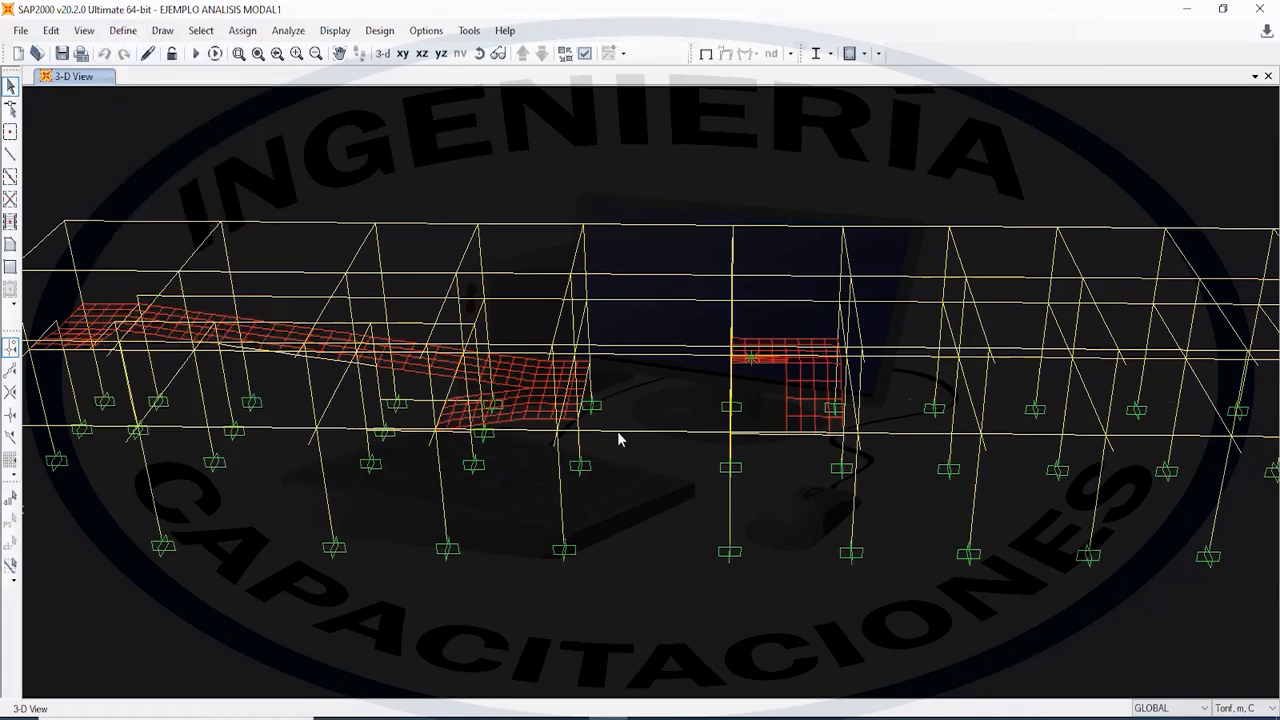
pyautogui.click(629, 357)
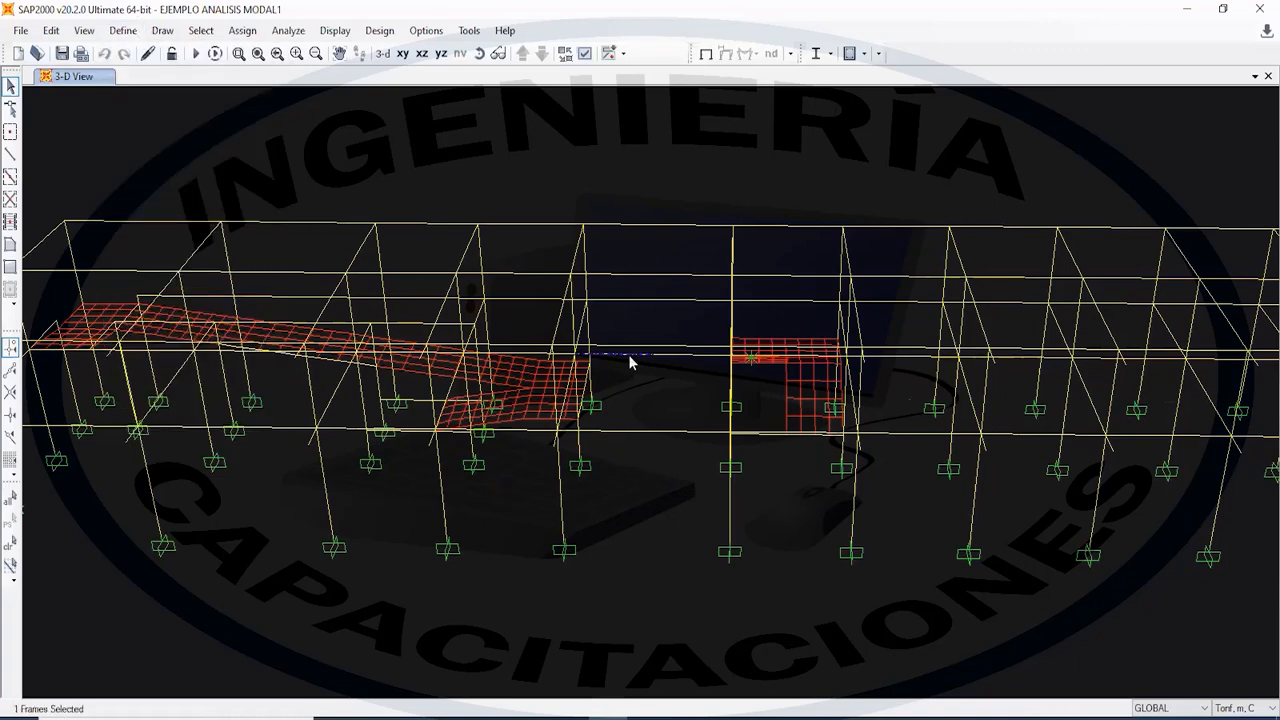
pyautogui.rightClick(625, 355)
pyautogui.click(552, 187)
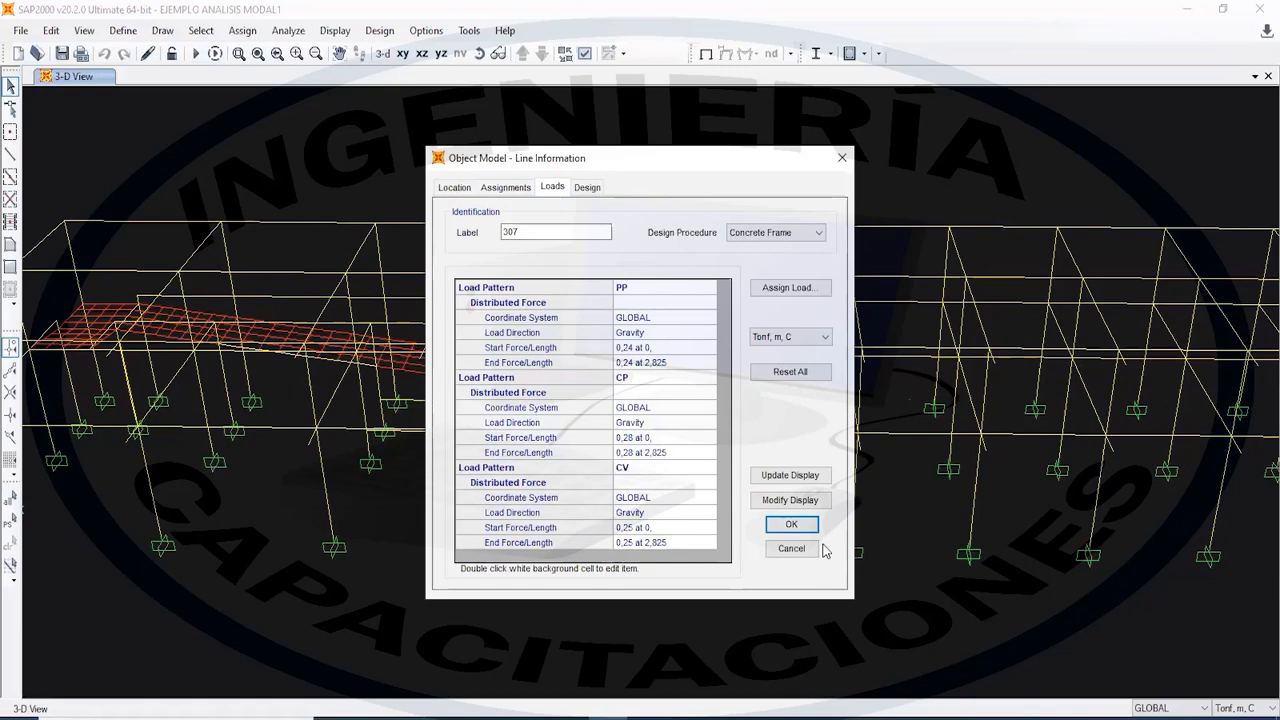
pyautogui.click(843, 159)
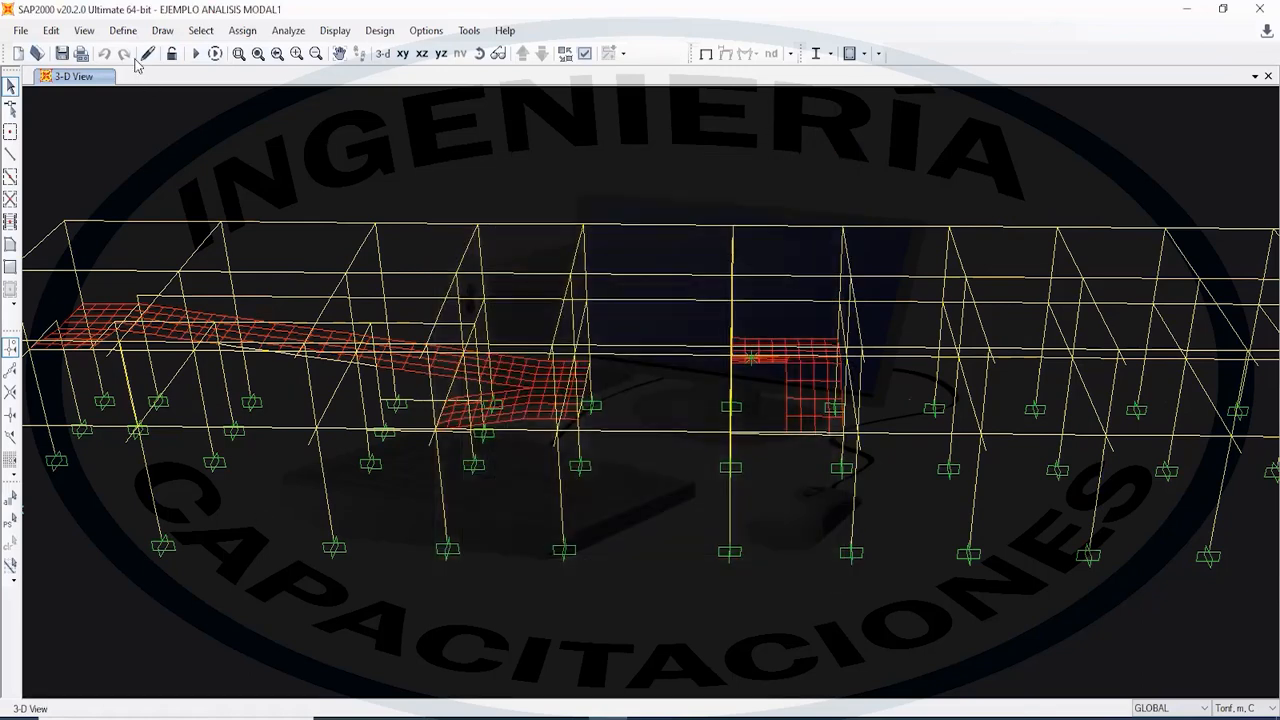
# - Review the CP, CV and MOMENTO load patterns with their types and self-weight multipliers, leaving them unchanged
pyautogui.click(51, 30)
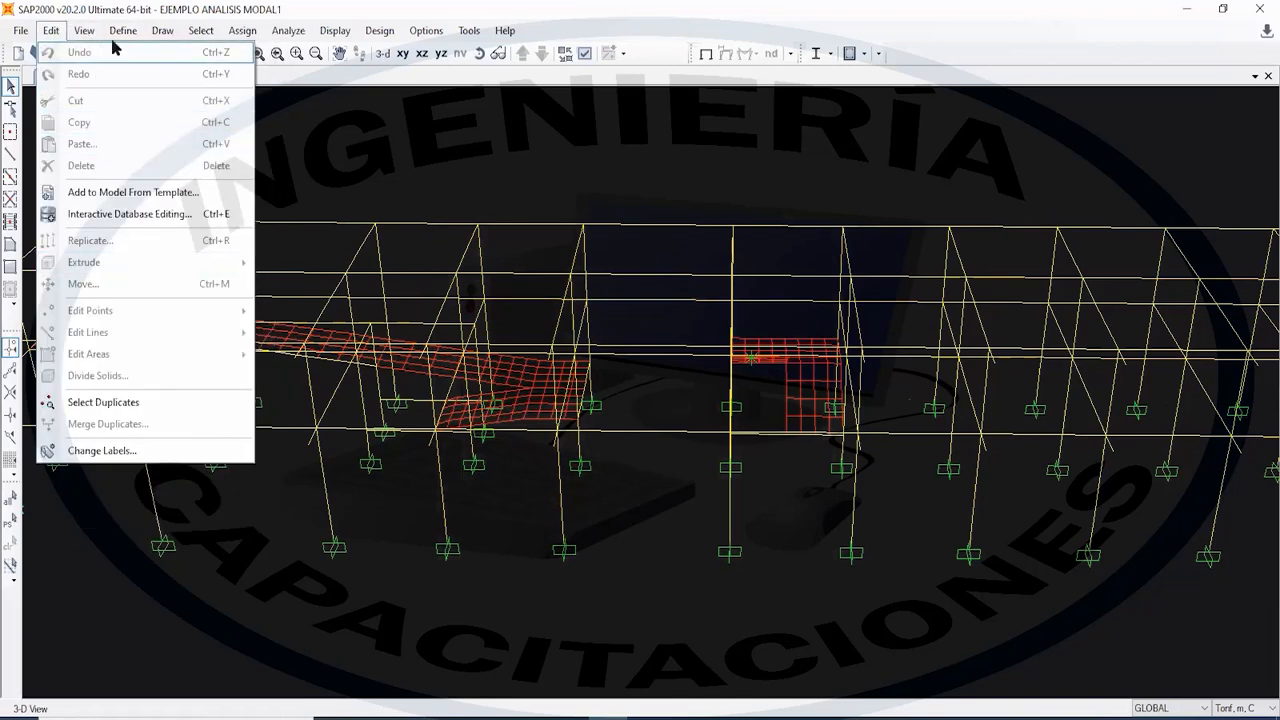
pyautogui.moveTo(120, 32)
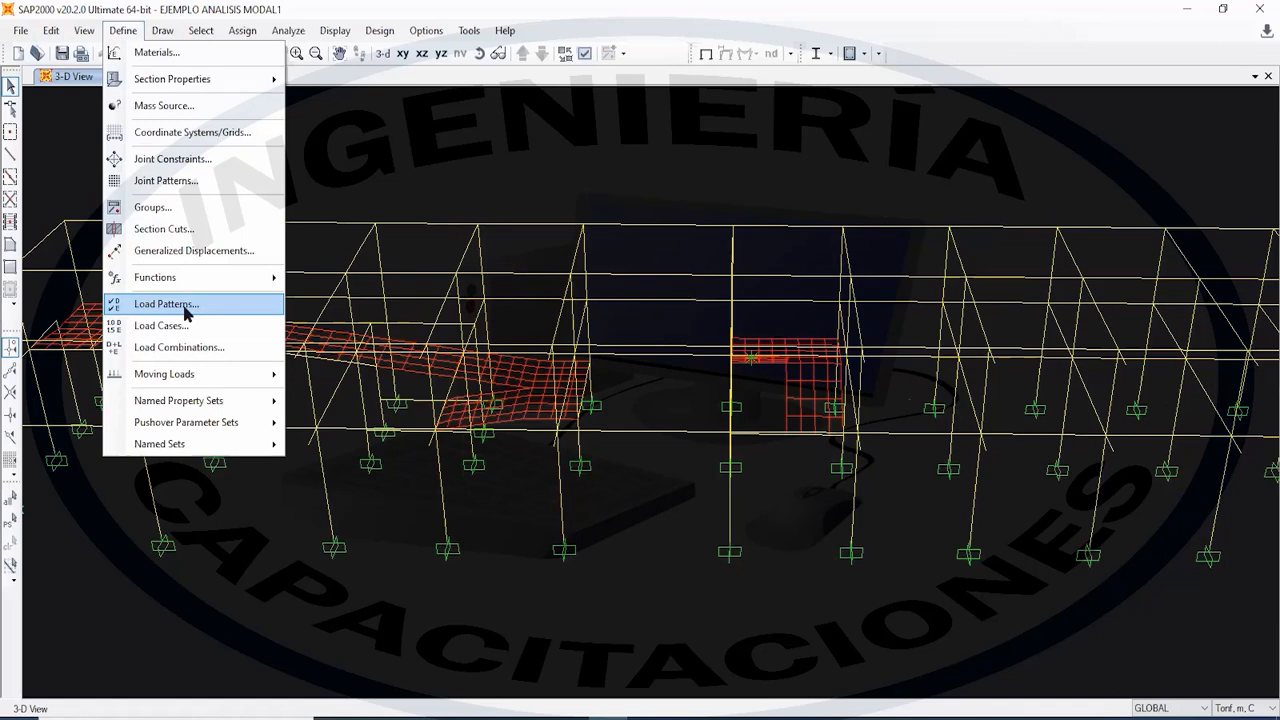
pyautogui.click(165, 304)
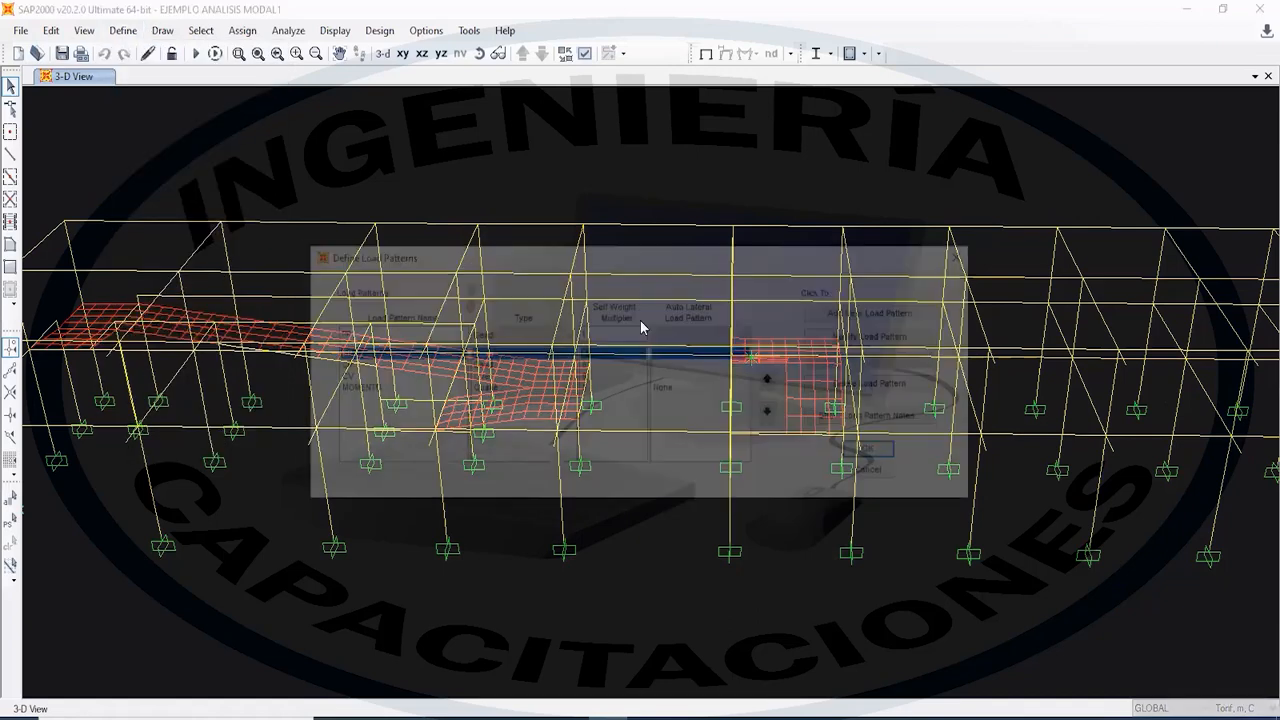
pyautogui.click(363, 367)
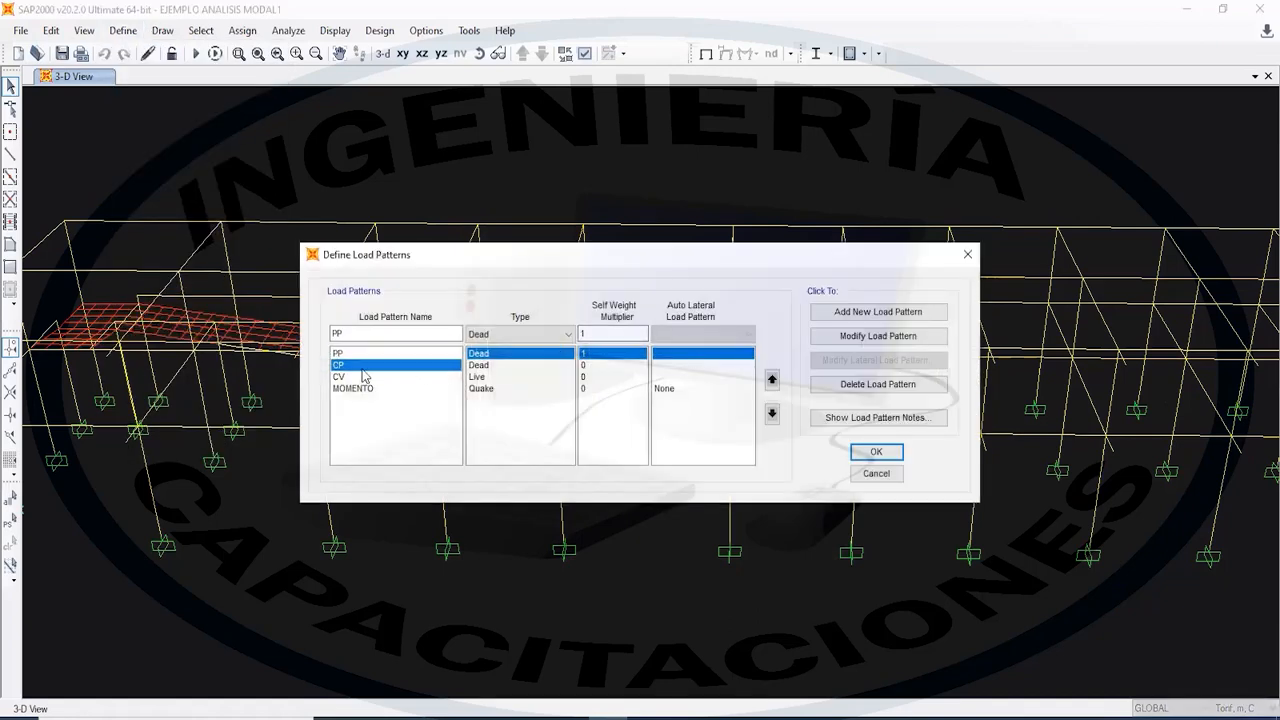
pyautogui.click(368, 377)
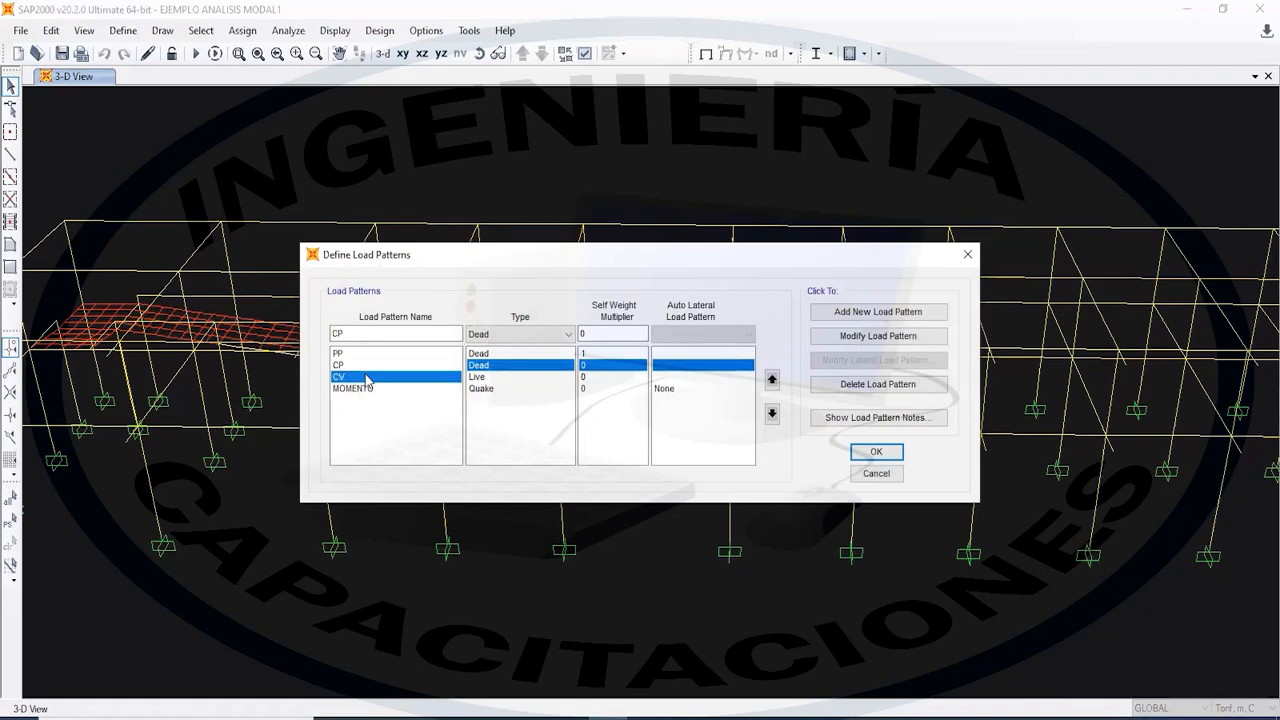
pyautogui.click(370, 390)
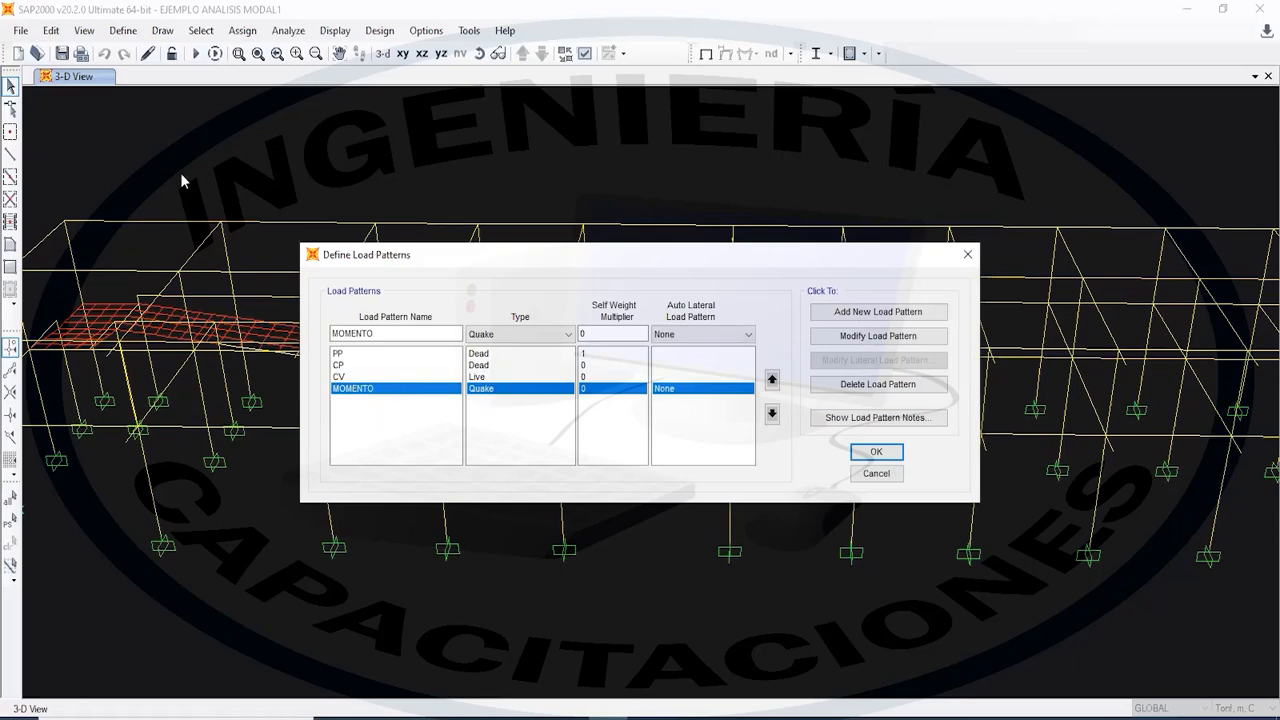
pyautogui.click(968, 256)
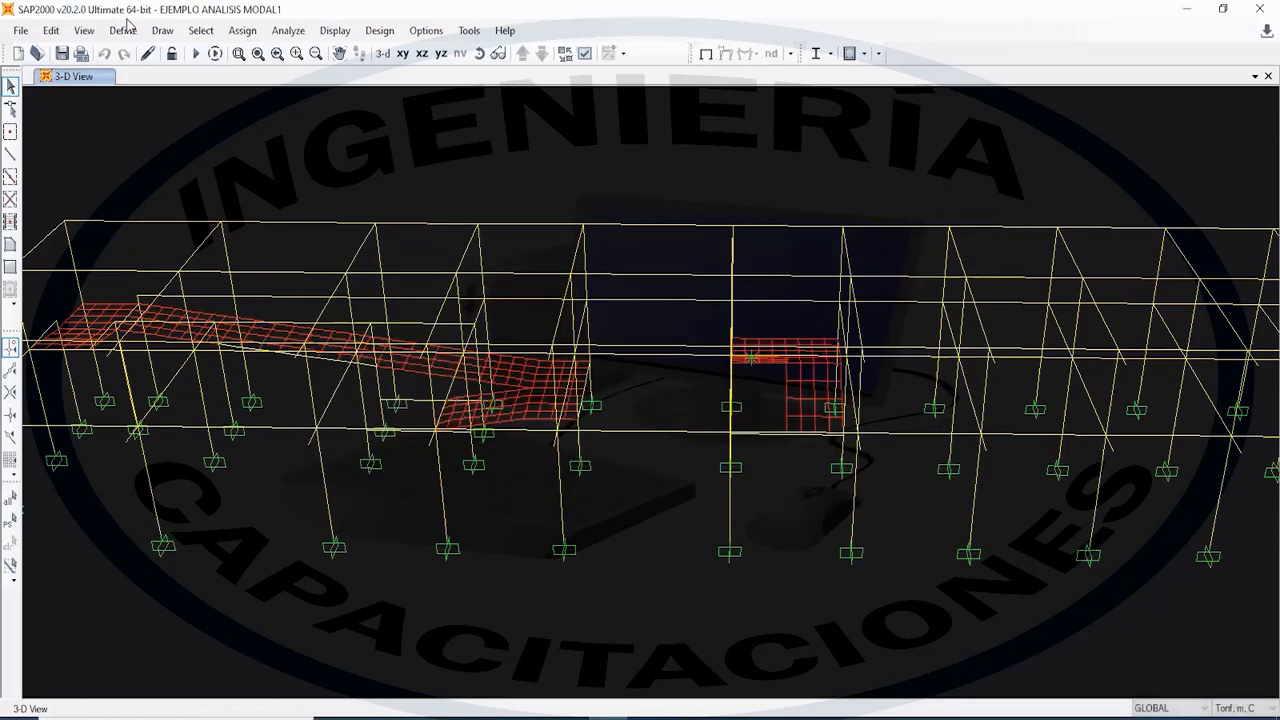
pyautogui.click(123, 30)
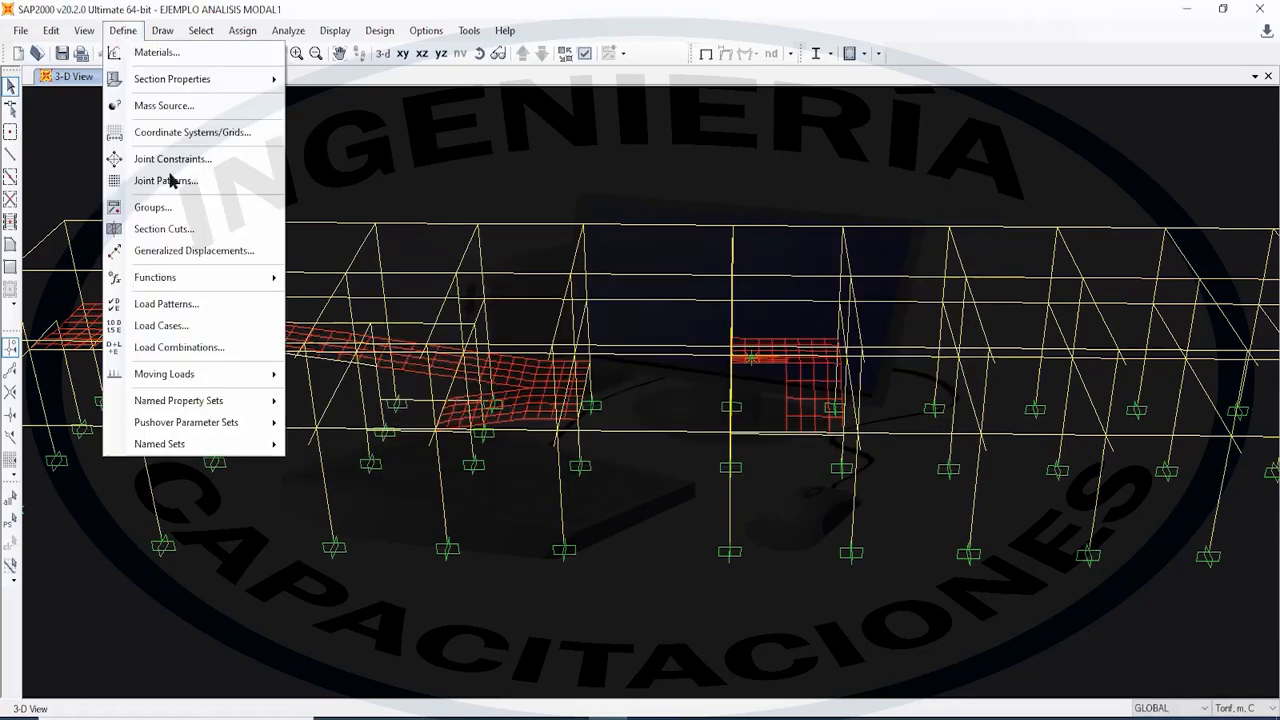
pyautogui.click(200, 306)
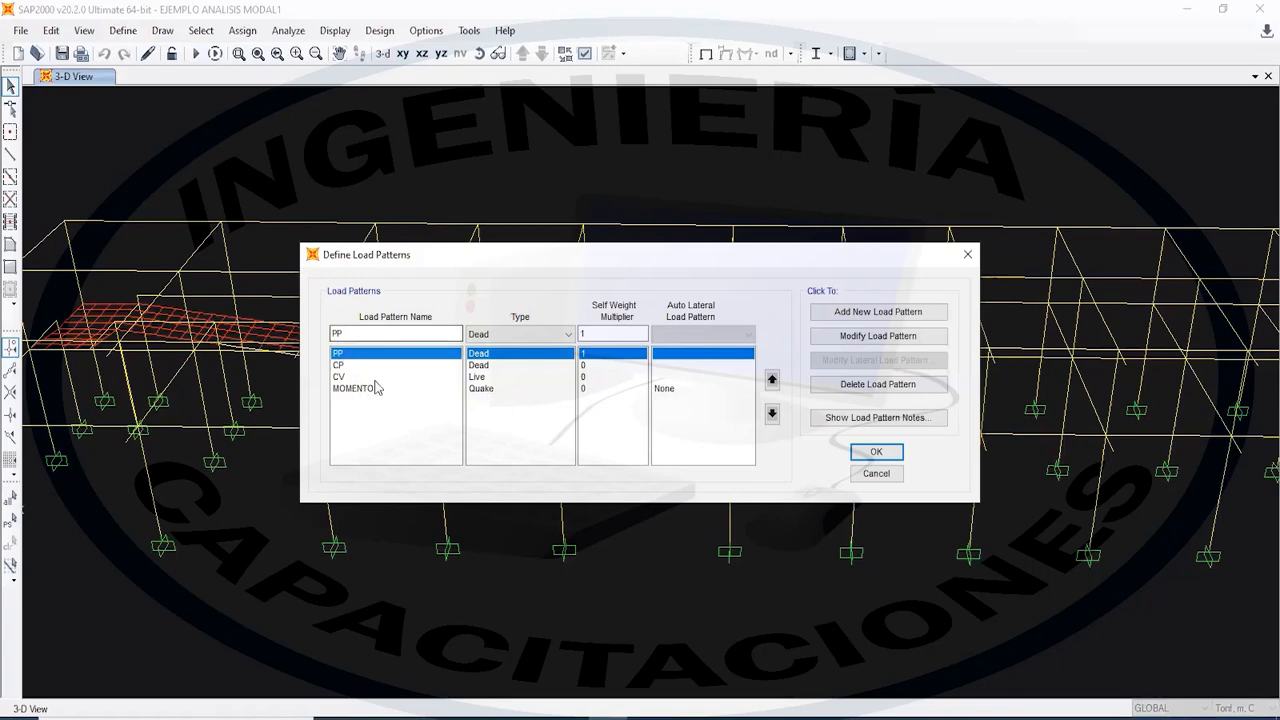
pyautogui.click(967, 255)
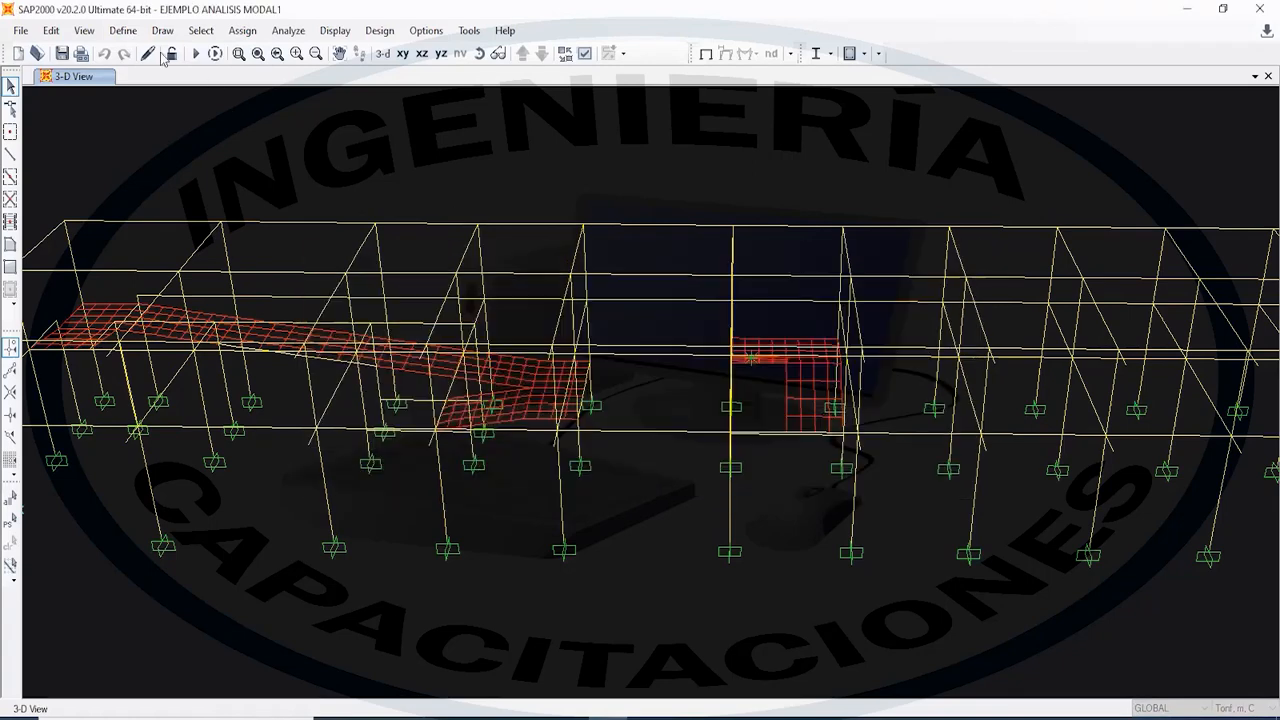
# - Check the load cases and scale factors of the COMBSERV load combination without changing them
pyautogui.click(123, 30)
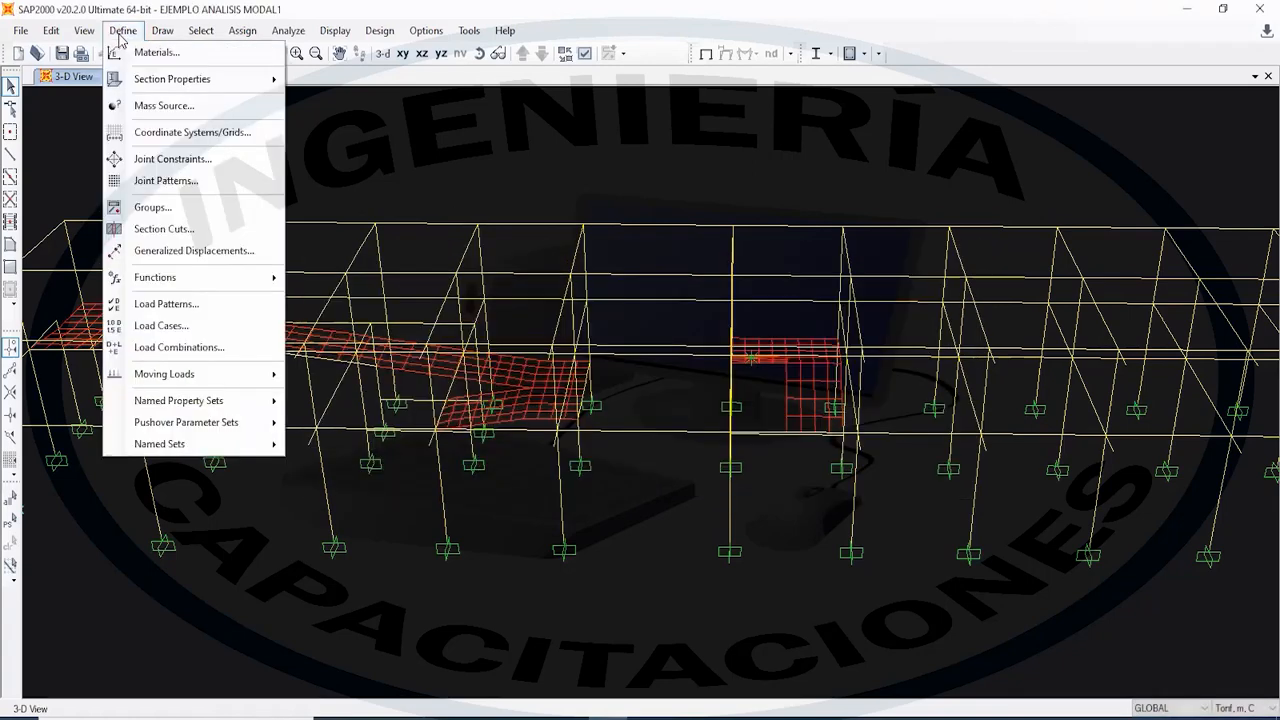
pyautogui.click(190, 347)
pyautogui.click(498, 303)
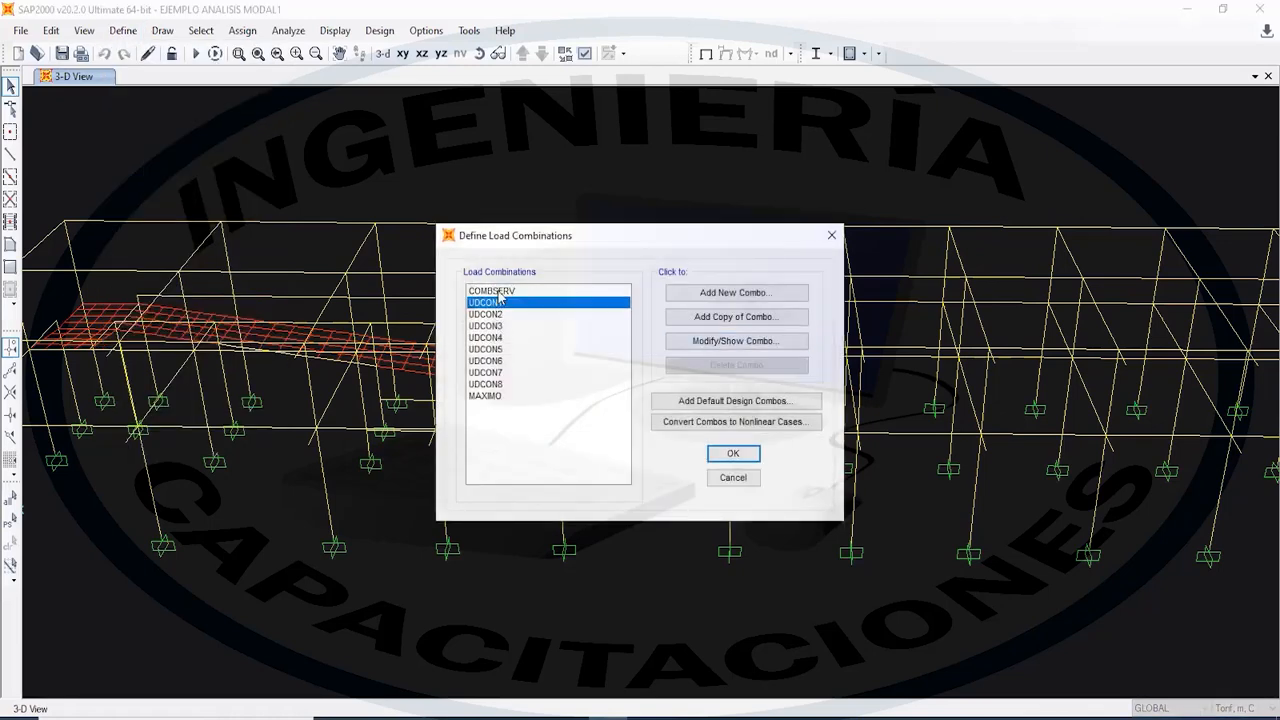
pyautogui.click(500, 291)
pyautogui.click(705, 341)
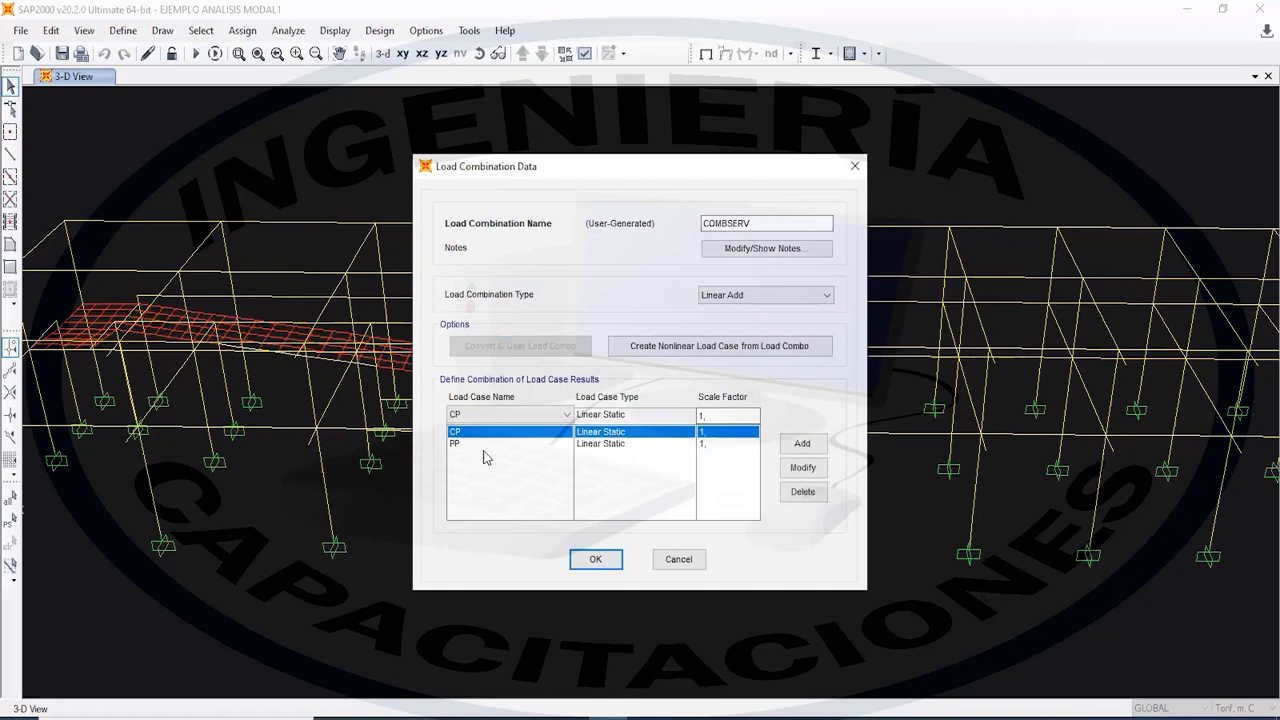
pyautogui.click(855, 166)
# - Check the load cases and scale factors of the UDCON1 load combination
pyautogui.click(510, 302)
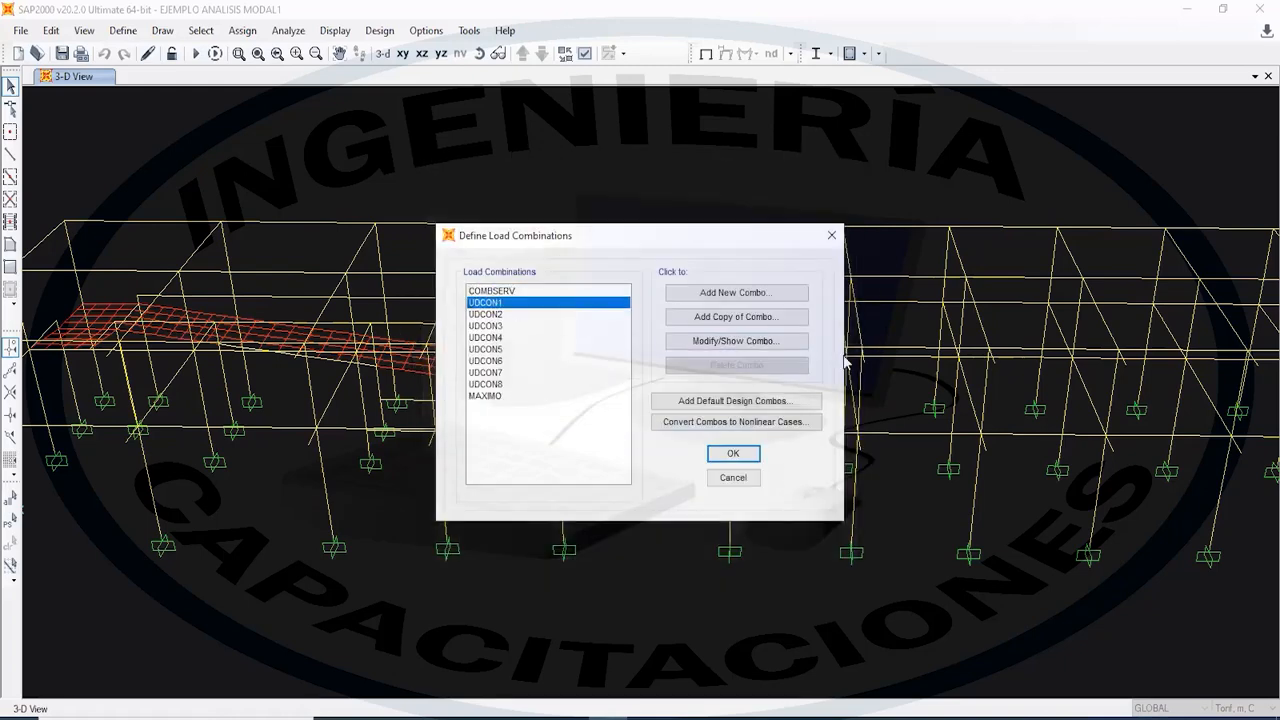
pyautogui.click(771, 342)
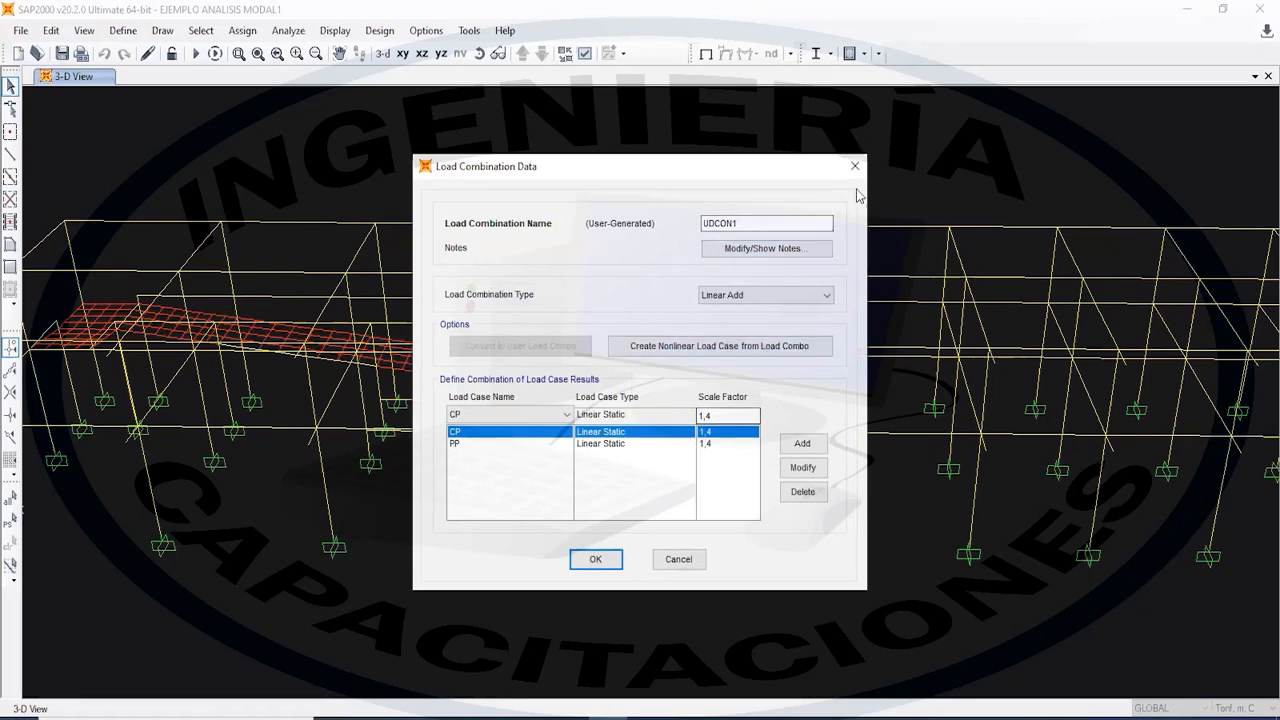
pyautogui.click(852, 168)
# - Check the UDCON2 load combination, going through the scale factors of its PP, CP and CV load cases
pyautogui.click(600, 318)
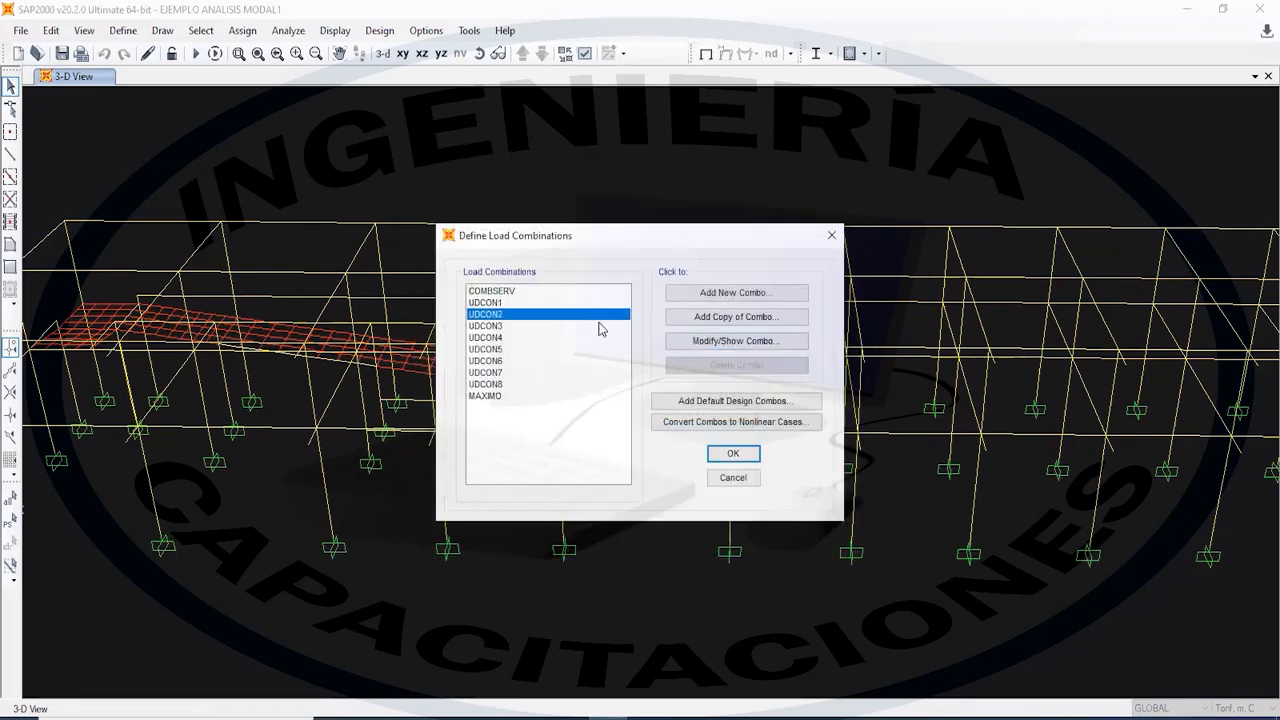
pyautogui.click(750, 342)
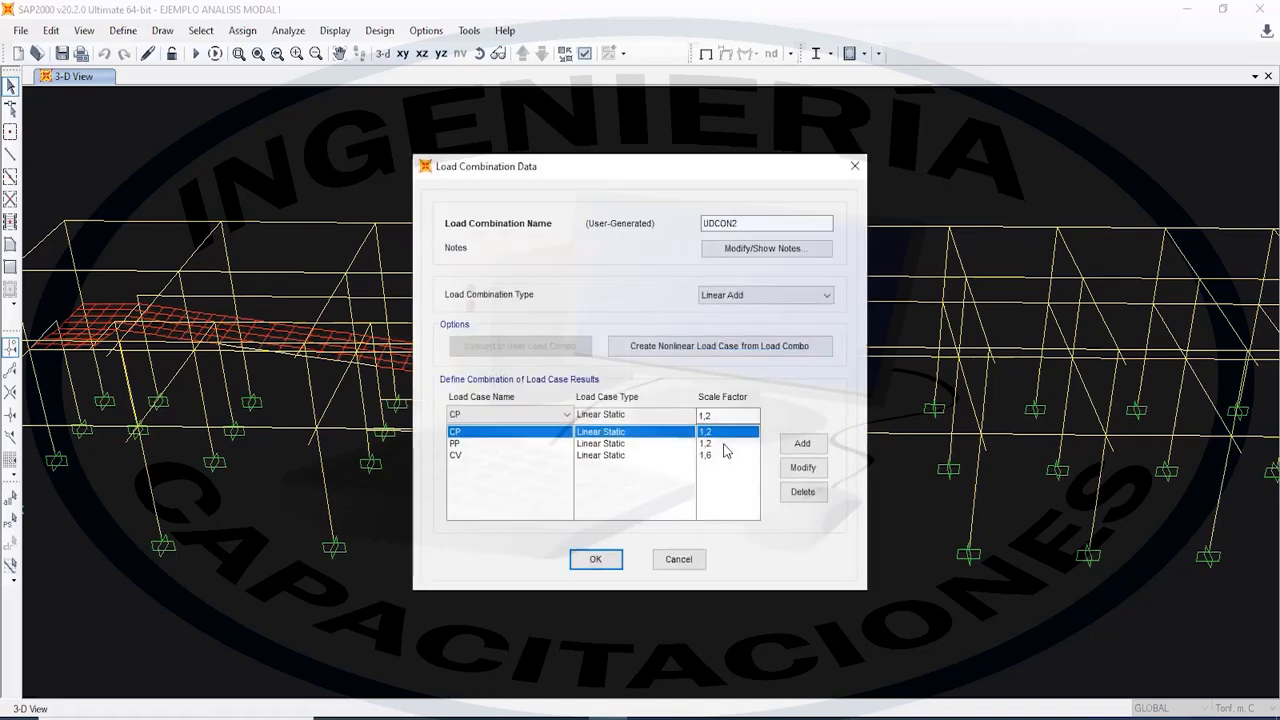
pyautogui.click(723, 444)
pyautogui.click(719, 430)
pyautogui.click(716, 456)
pyautogui.click(854, 167)
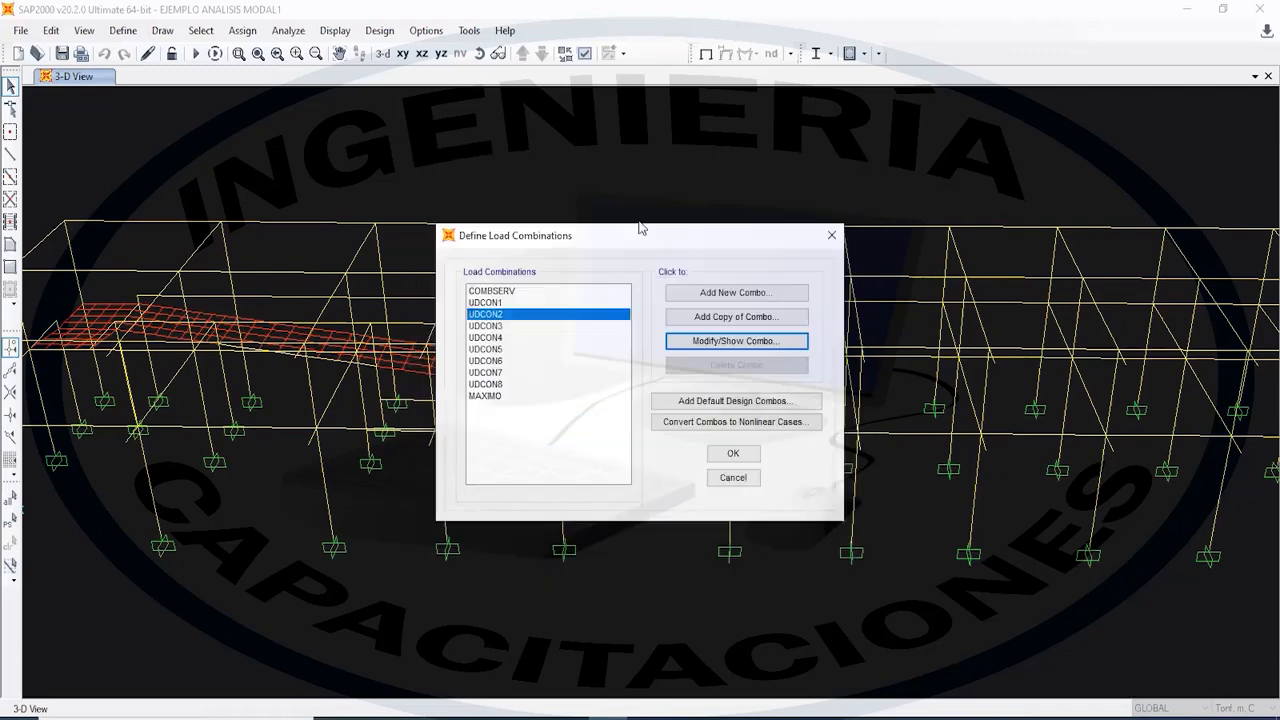
# - Check the load cases and scale factors of the UDCON3 and UDCON4 load combinations
pyautogui.click(527, 327)
pyautogui.click(745, 341)
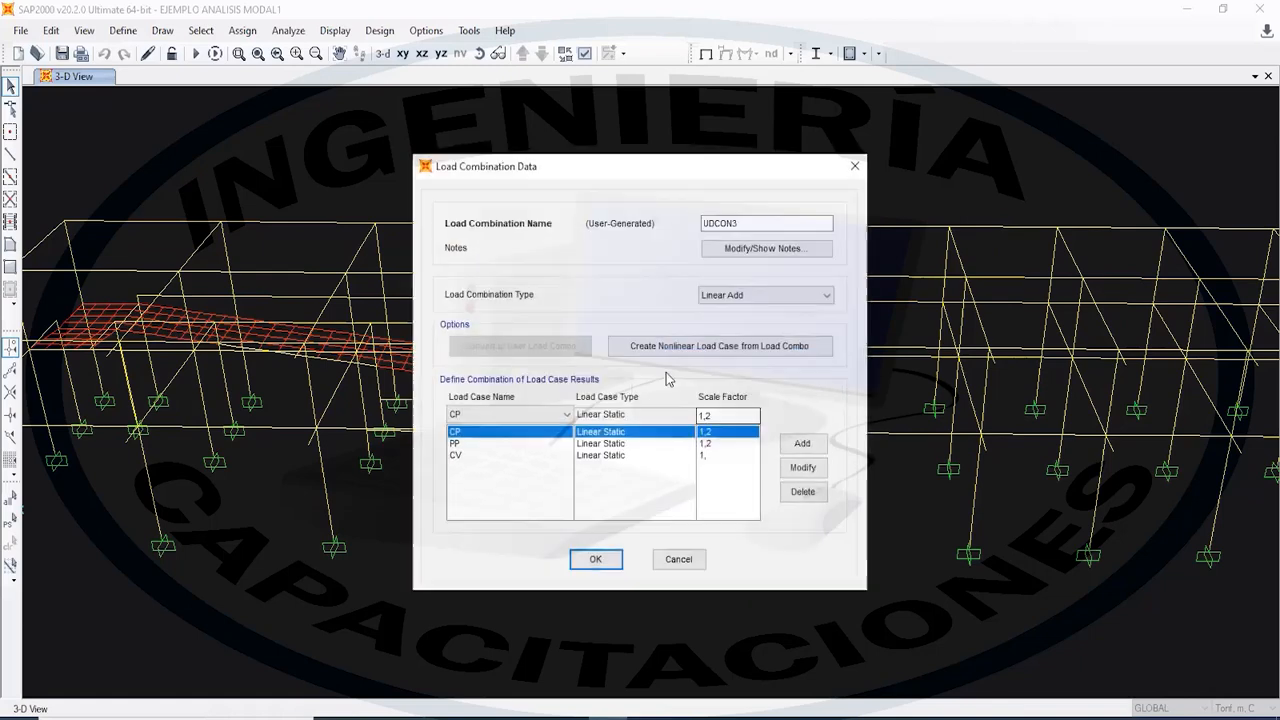
pyautogui.click(854, 166)
pyautogui.click(487, 338)
pyautogui.click(766, 341)
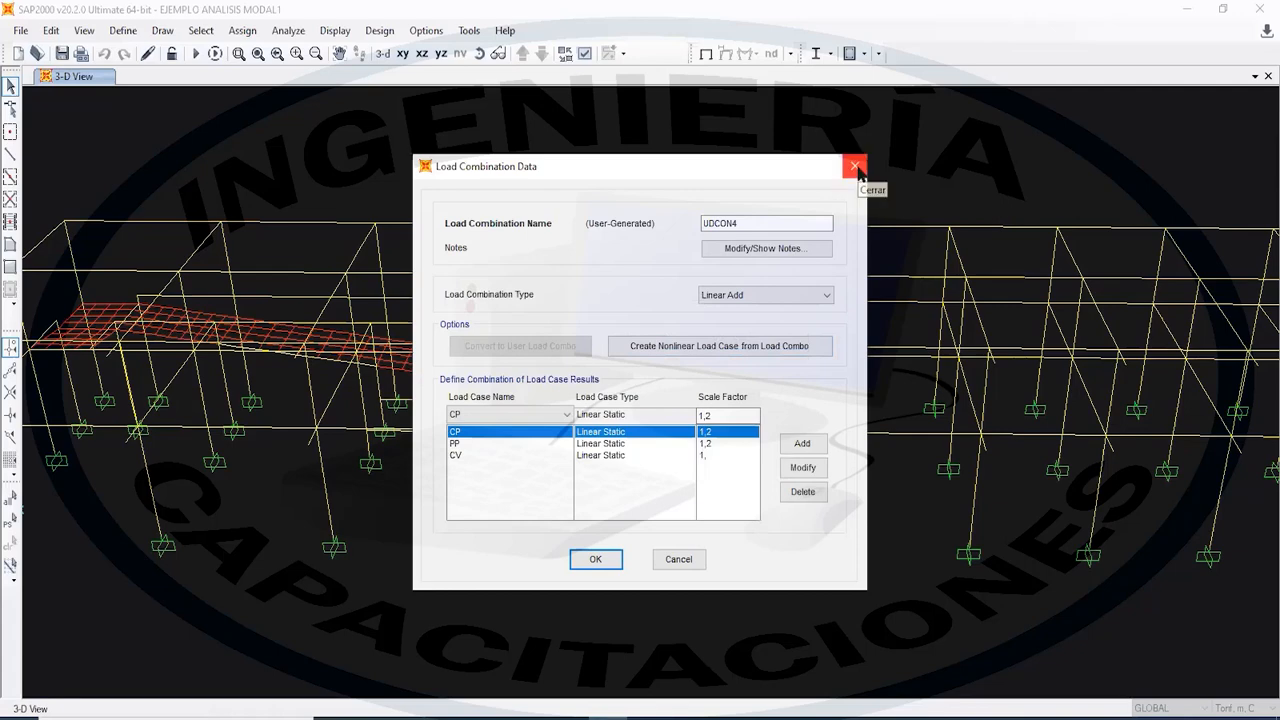
# - Check the load cases and scale factors of the UDCON5 and UDCON6 load combinations without changing them
pyautogui.click(856, 167)
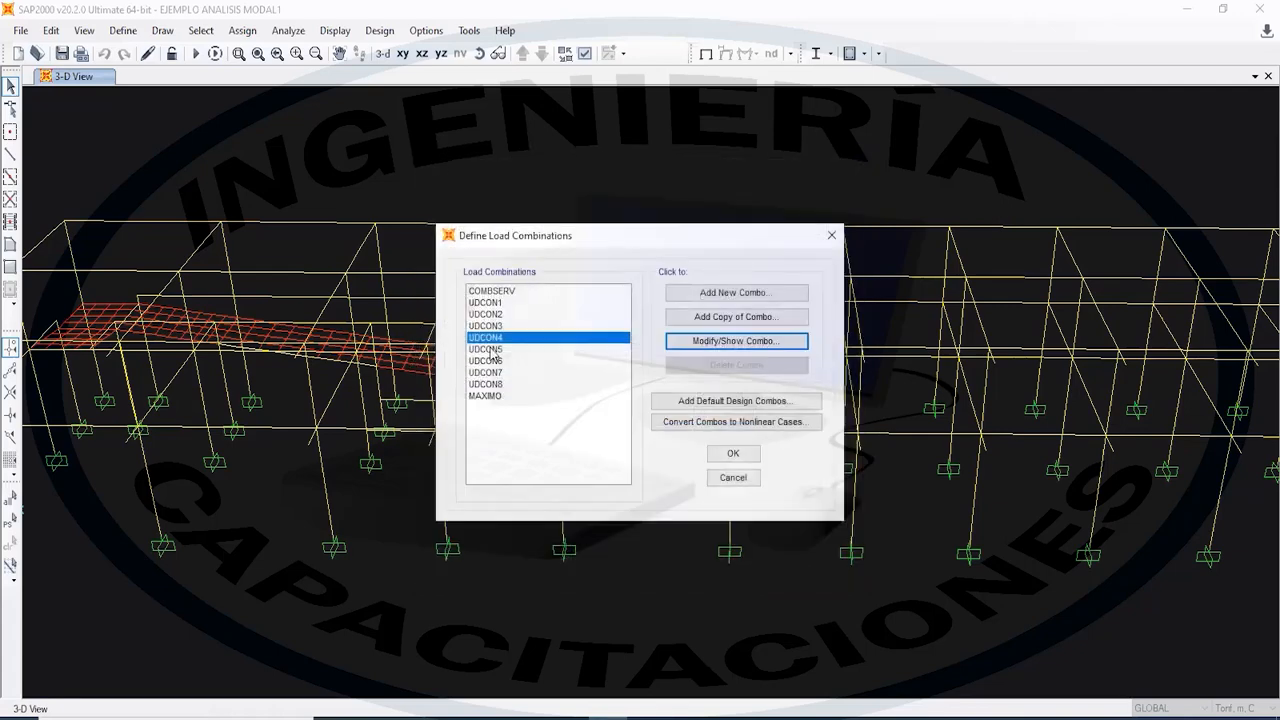
pyautogui.click(486, 349)
pyautogui.click(756, 342)
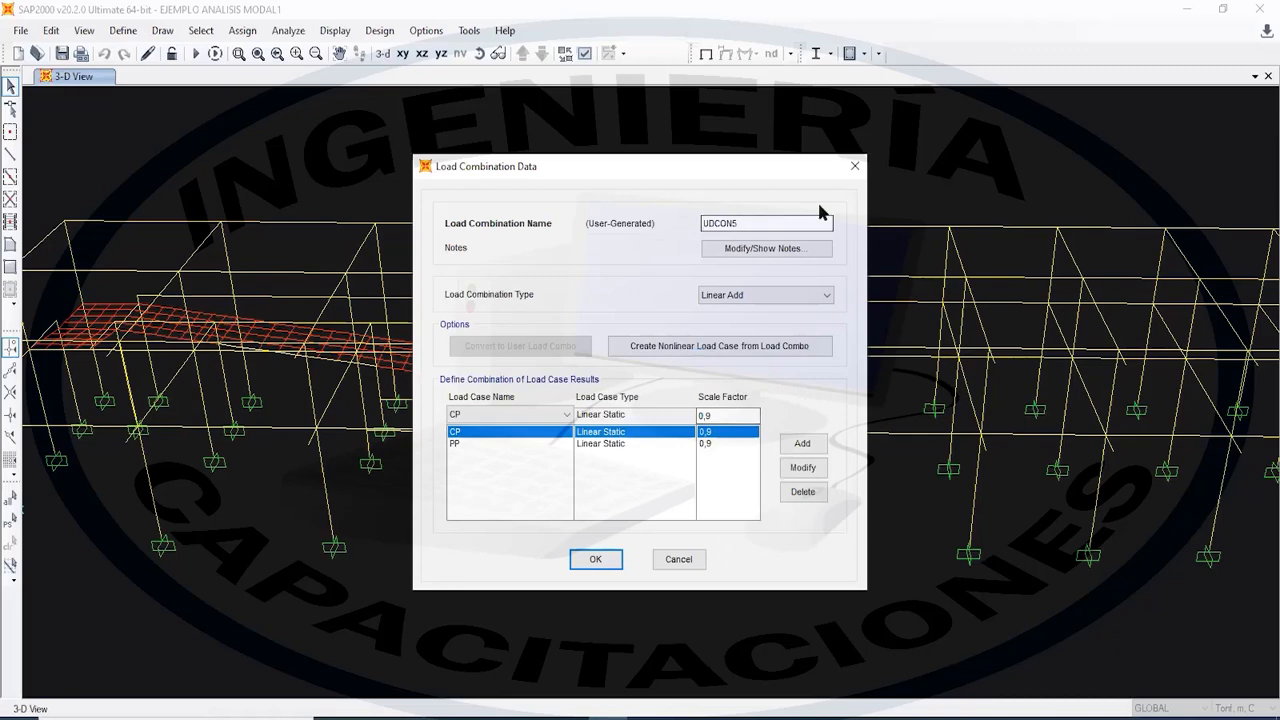
pyautogui.click(855, 166)
pyautogui.click(487, 361)
pyautogui.click(780, 341)
pyautogui.click(855, 166)
# - Check the load cases and scale factors of the UDCON7 load combination and close the load combination definitions
pyautogui.click(487, 372)
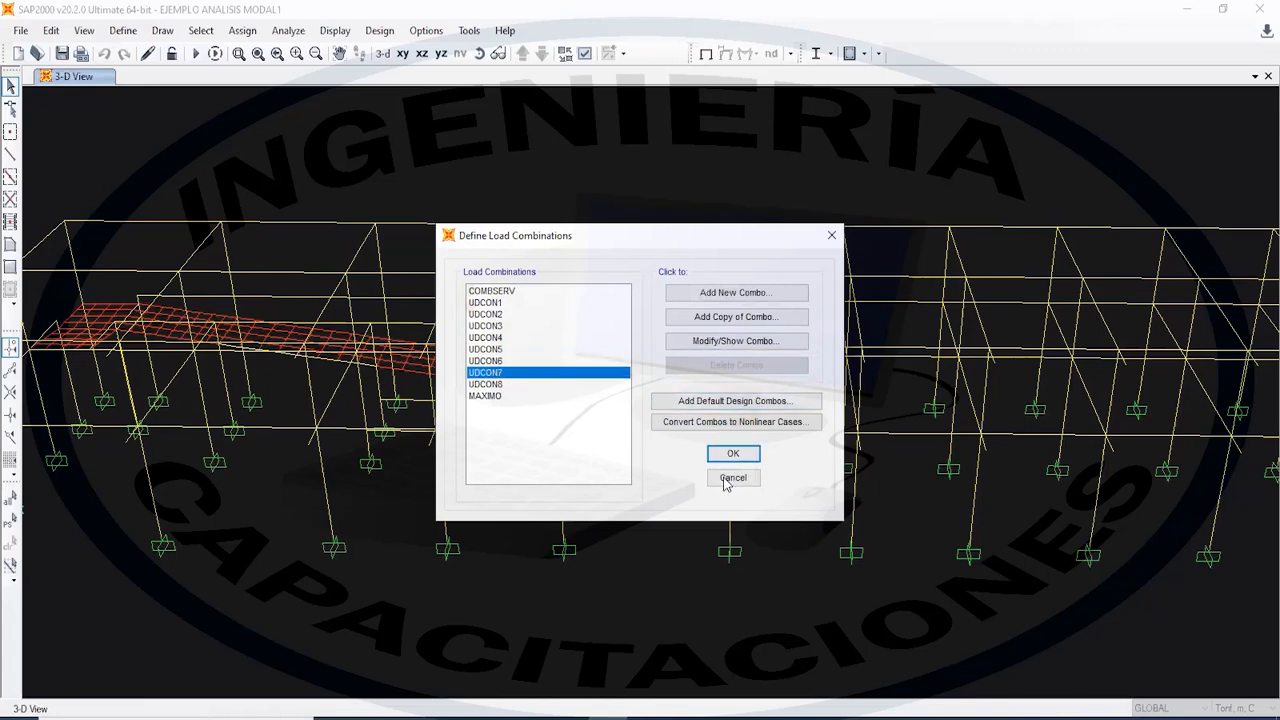
pyautogui.click(724, 344)
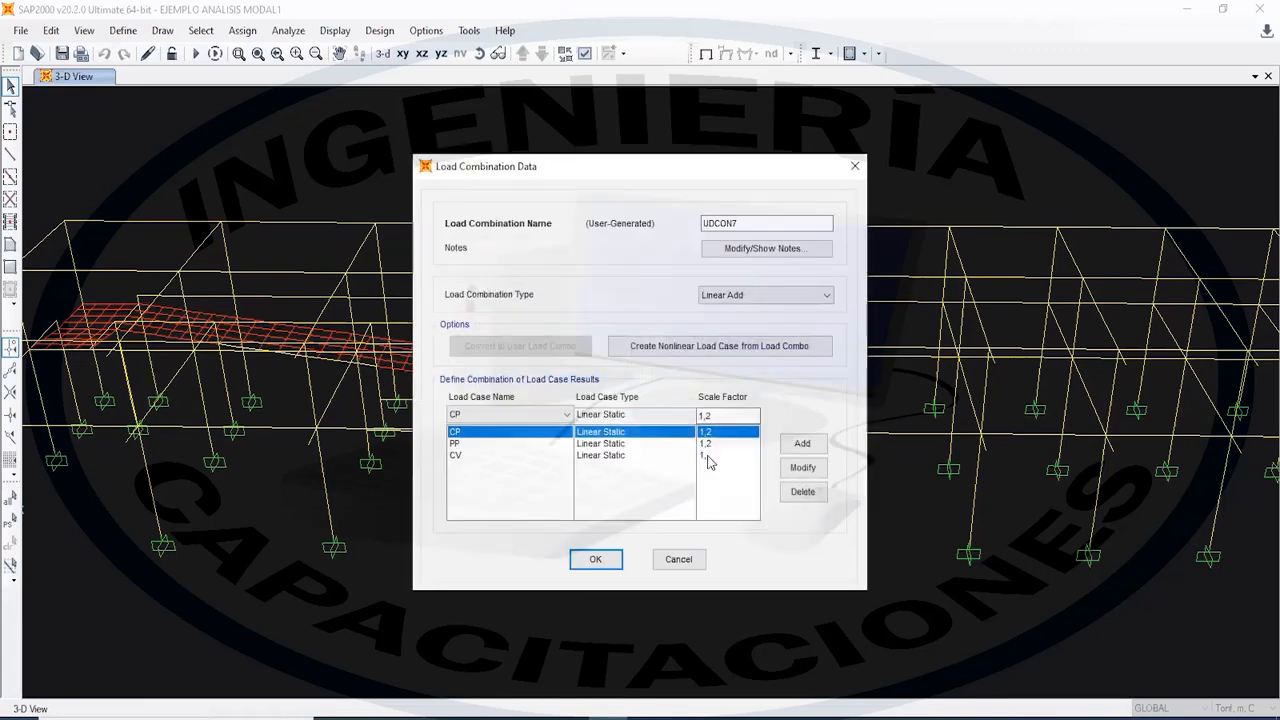
pyautogui.click(854, 166)
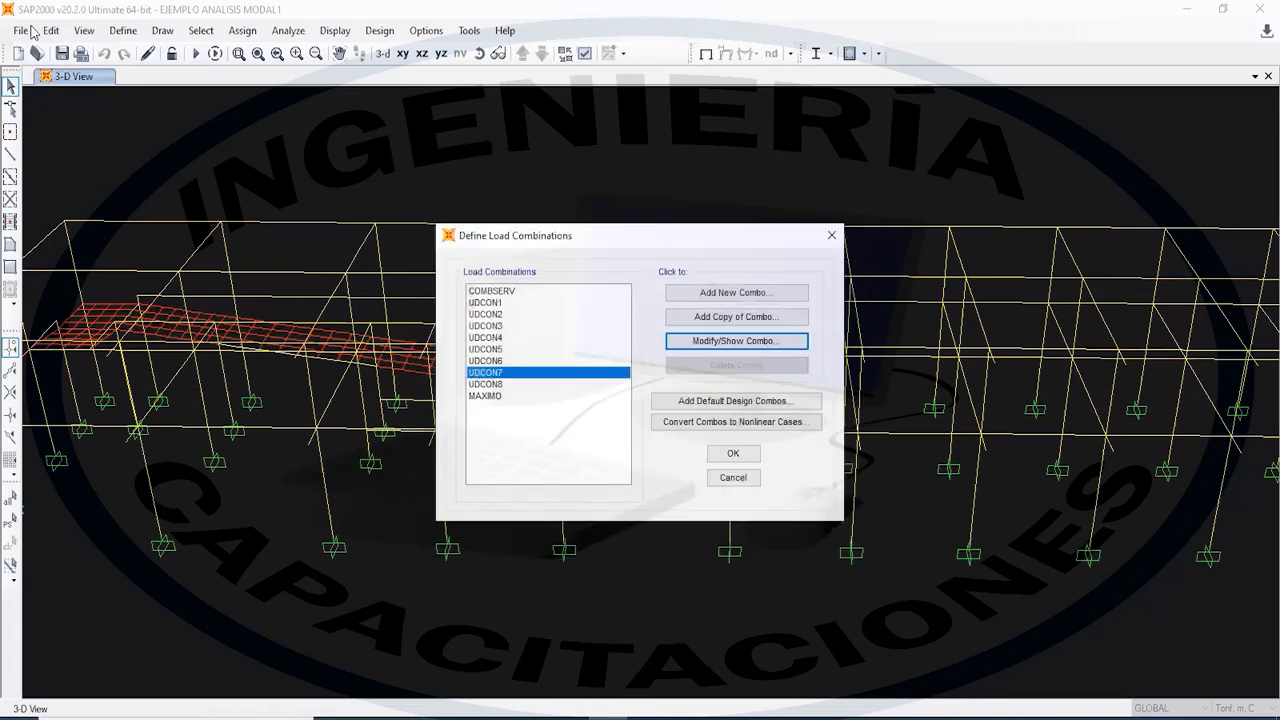
pyautogui.click(831, 235)
# - Open the response spectrum function definitions and go through the existing spectra ESPECTRO, ESPECTRO 2, UNIFRS and Zona III
pyautogui.click(123, 30)
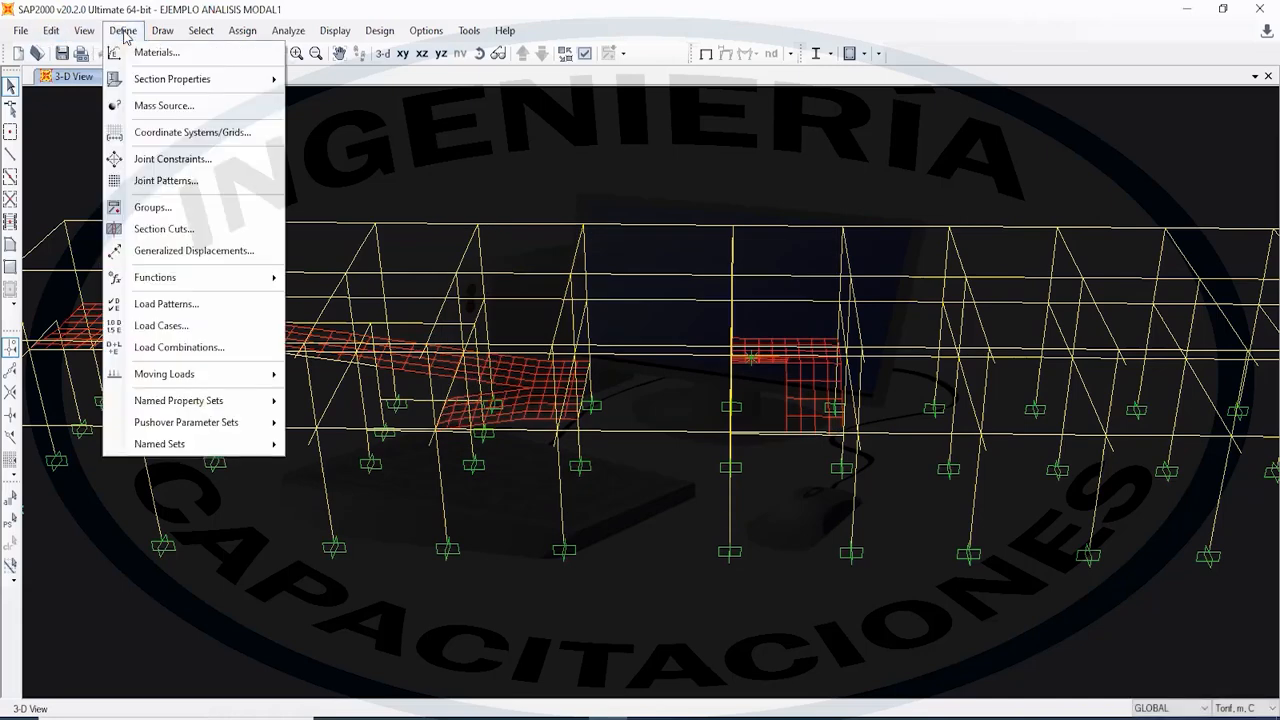
pyautogui.moveTo(194, 285)
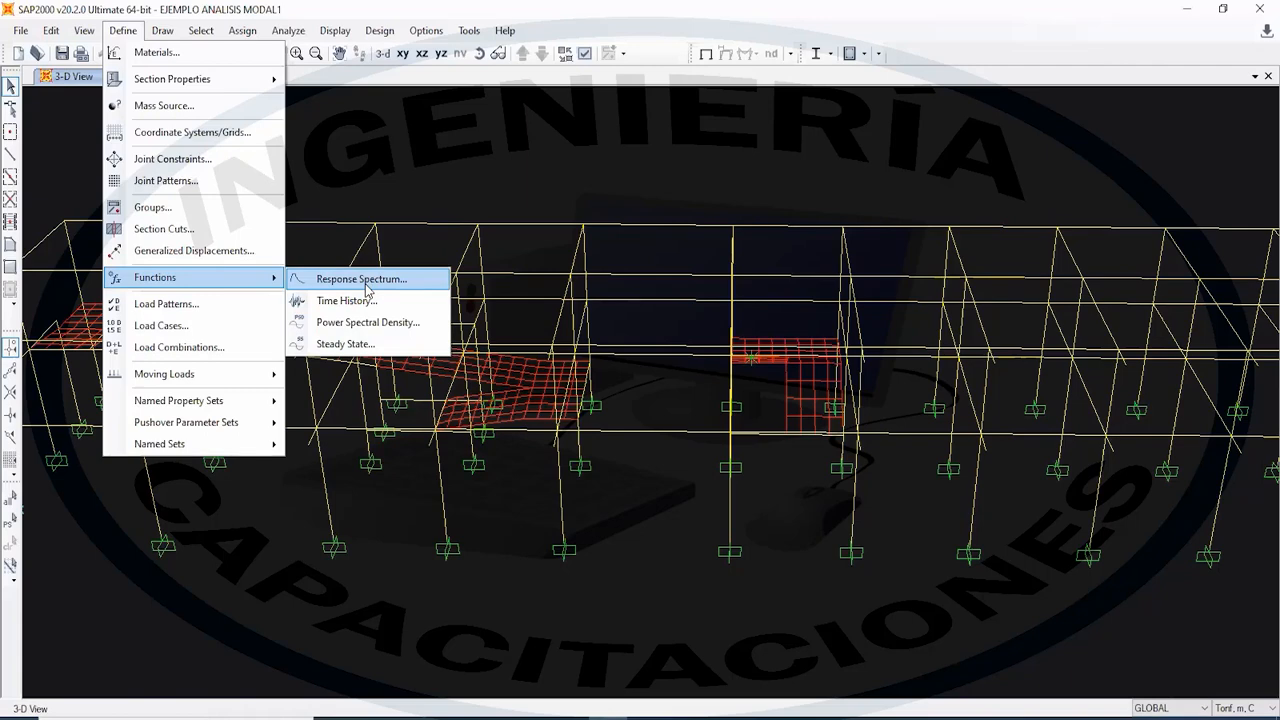
pyautogui.click(366, 283)
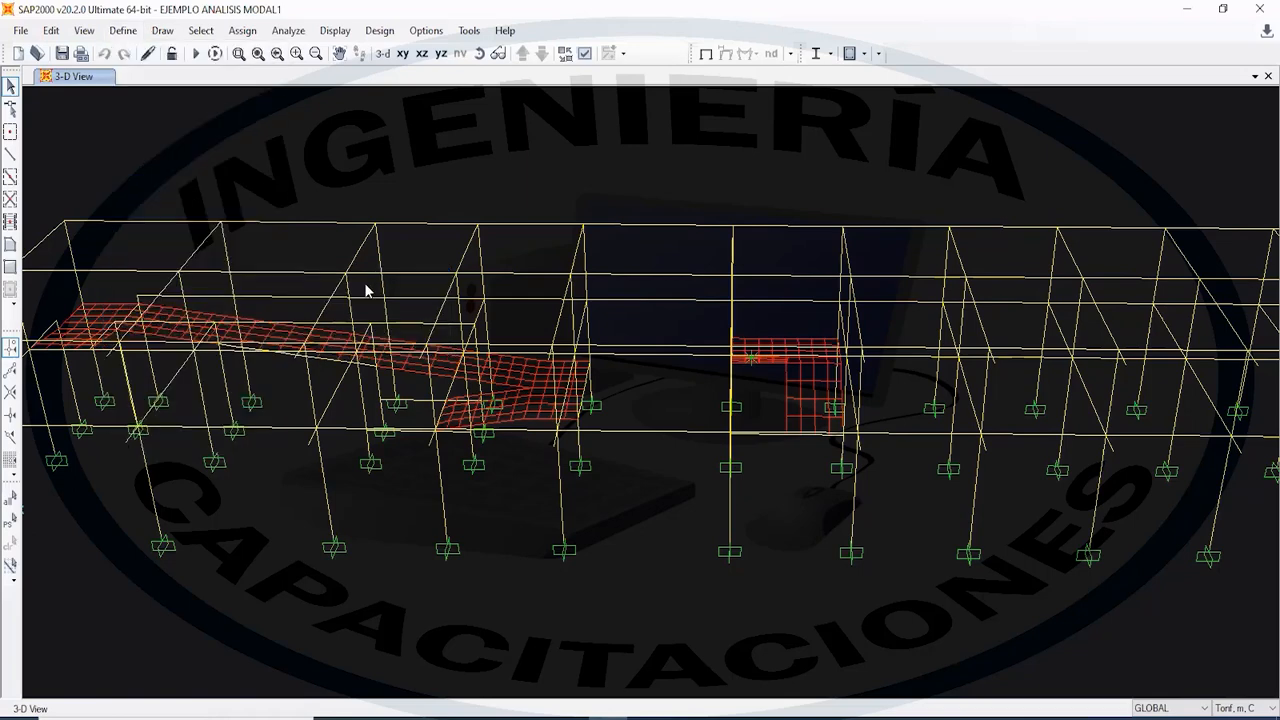
pyautogui.click(512, 329)
pyautogui.click(512, 341)
pyautogui.click(510, 352)
pyautogui.click(513, 329)
pyautogui.click(512, 318)
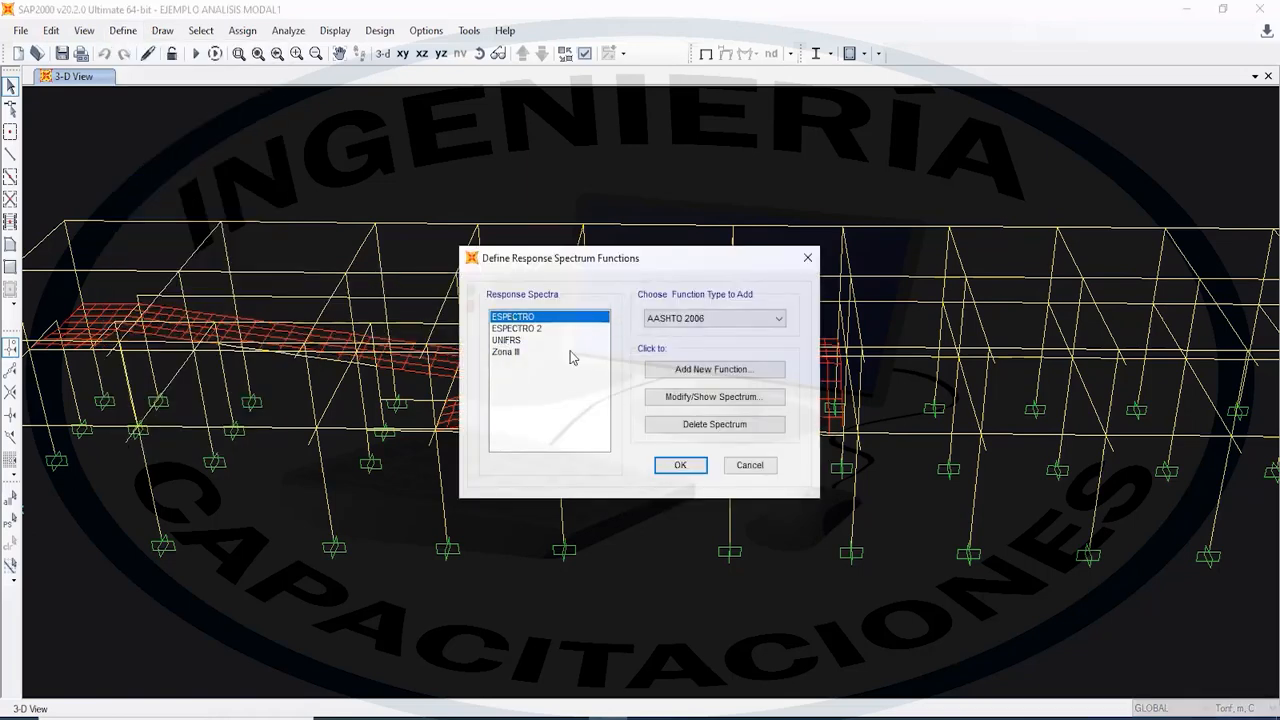
pyautogui.click(542, 352)
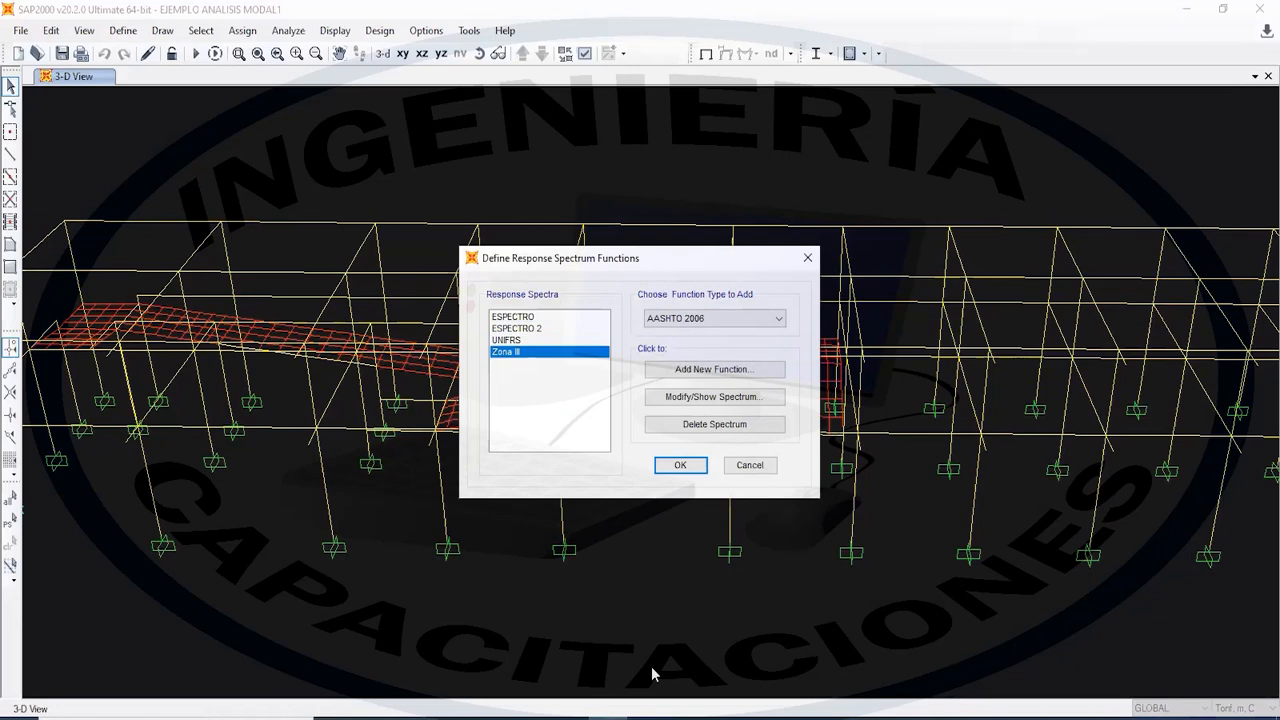
# - Look through the seismic codes available as function types for a new response spectrum, keeping AASHTO 2006 selected
pyautogui.click(714, 318)
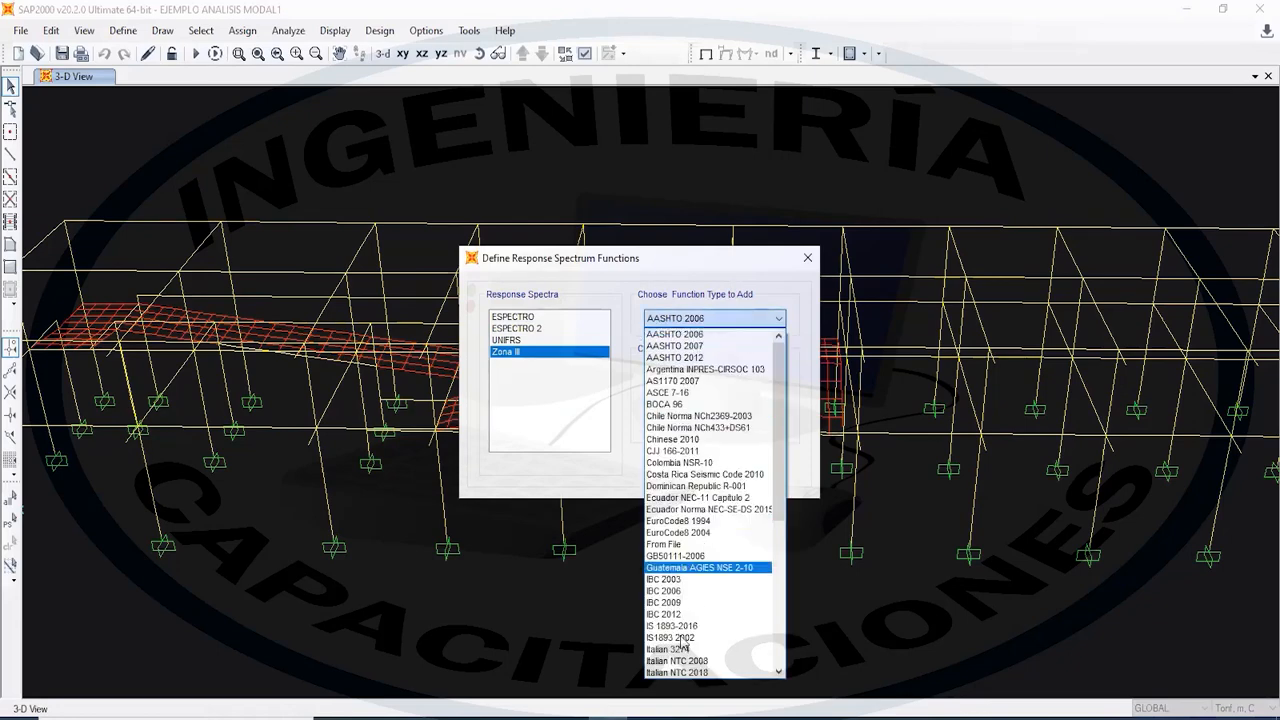
pyautogui.scroll(-5, 683, 645)
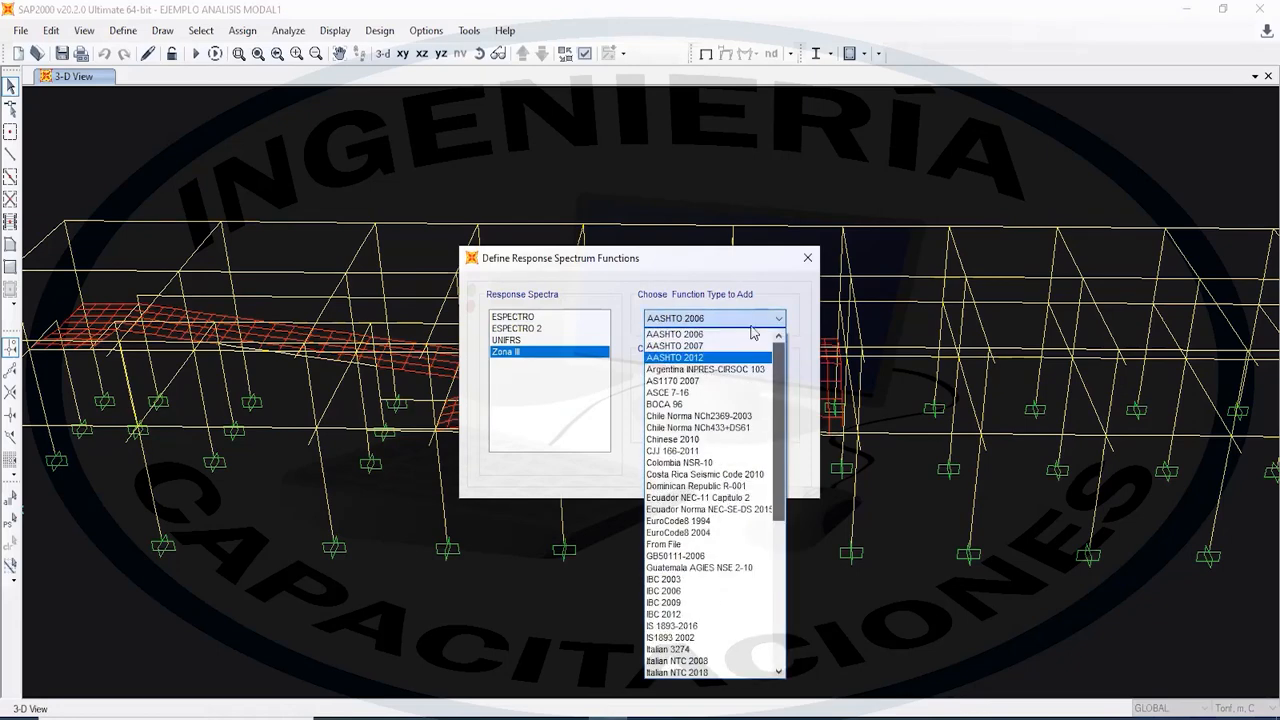
pyautogui.scroll(5, 776, 342)
pyautogui.scroll(-8, 790, 610)
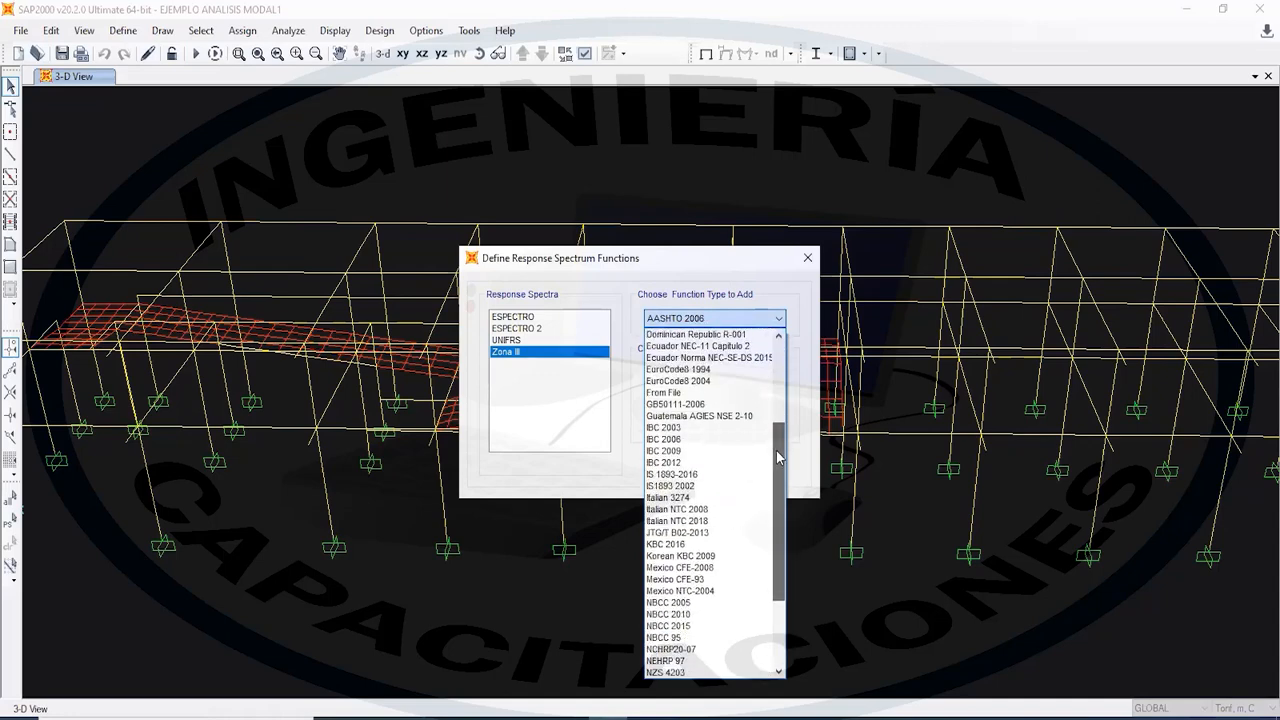
pyautogui.scroll(8, 770, 476)
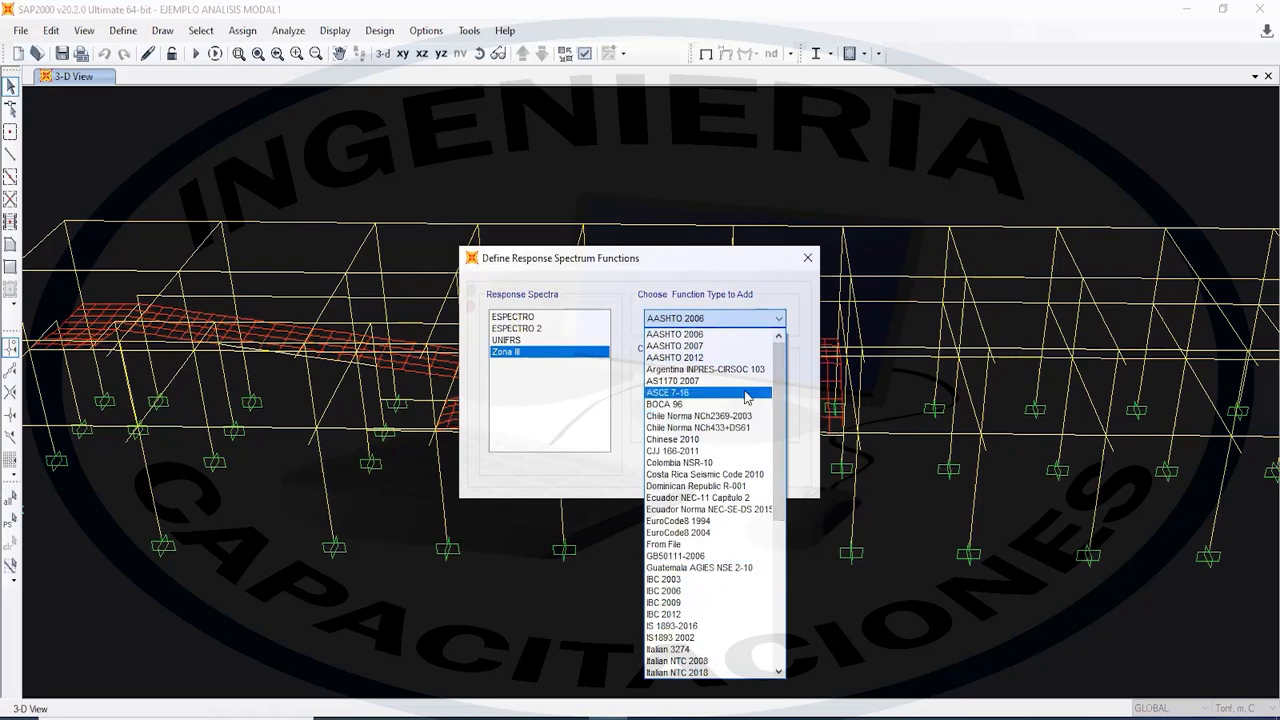
pyautogui.moveTo(785, 397); pyautogui.dragTo(806, 542)
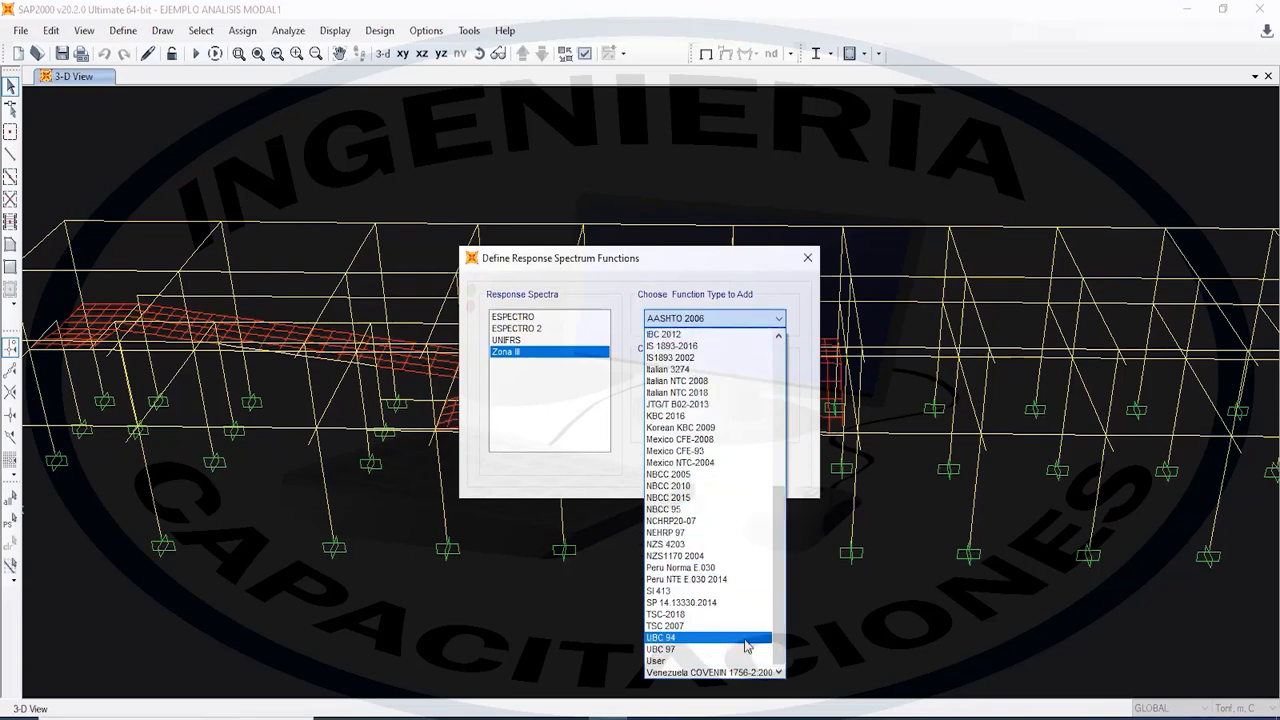
pyautogui.moveTo(780, 631); pyautogui.dragTo(764, 439)
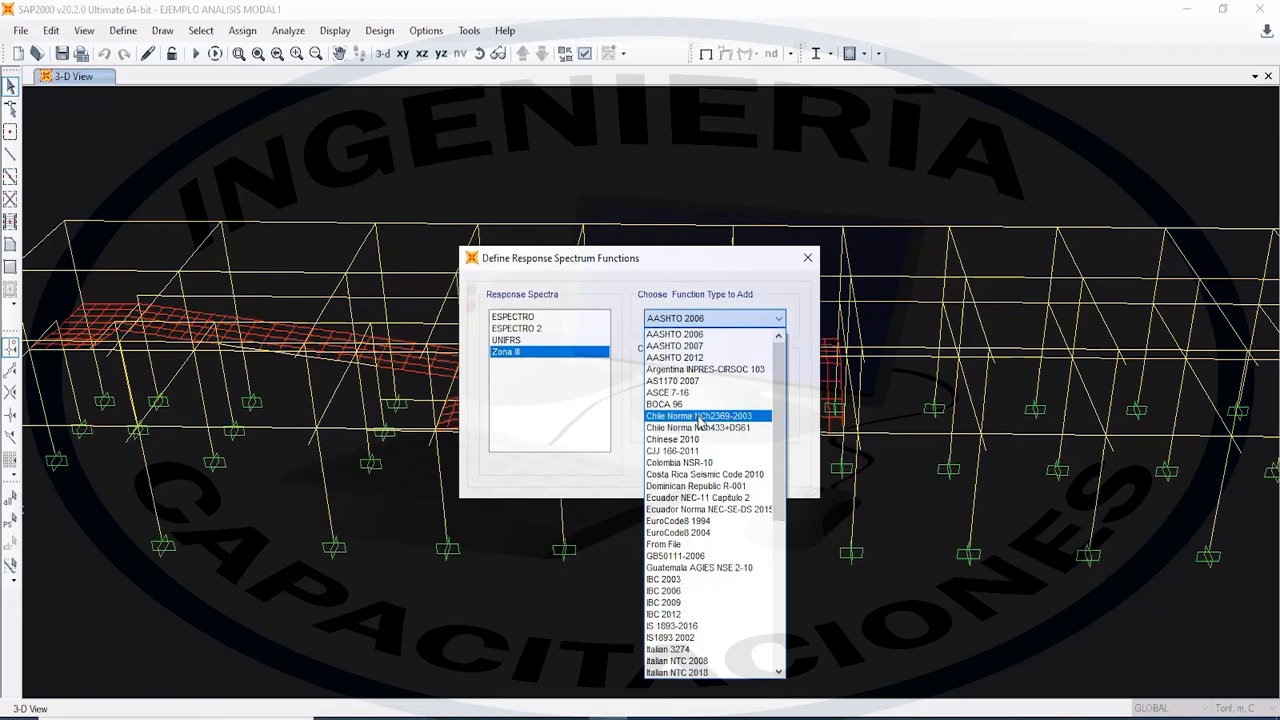
pyautogui.moveTo(779, 400); pyautogui.dragTo(757, 358)
pyautogui.scroll(-10, 746, 600)
pyautogui.scroll(10, 750, 585)
pyautogui.scroll(-10, 752, 570)
pyautogui.scroll(-2, 754, 523)
pyautogui.scroll(10, 757, 534)
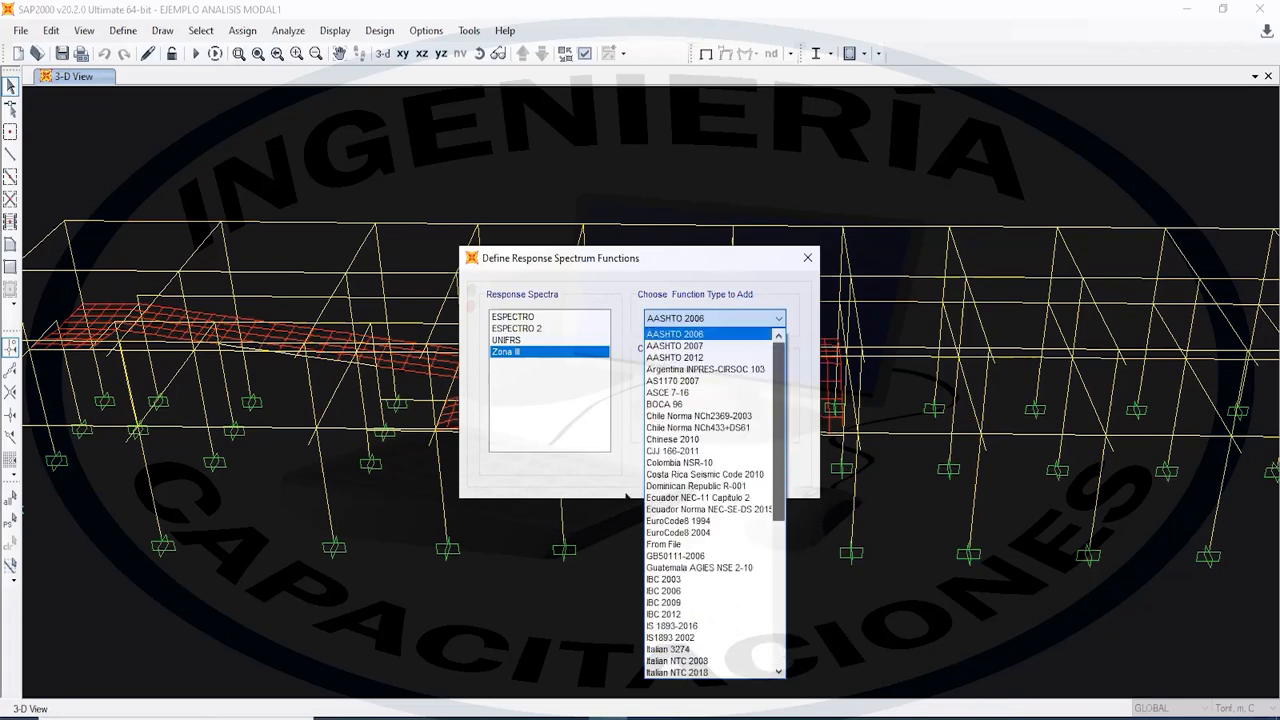
pyautogui.click(555, 396)
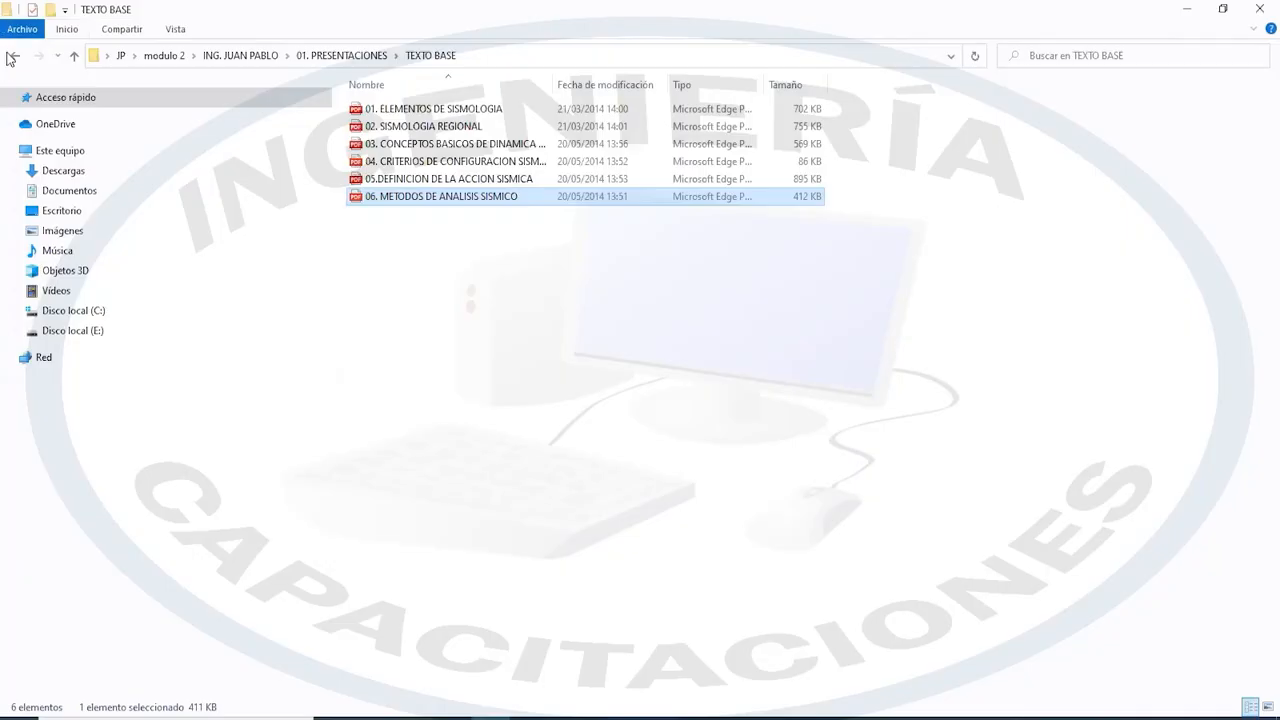
# - Switch to the file explorer and open NORMA SISMICA TITULO A.pdf from the 03. NORMAS folder
pyautogui.hotkey('alt', 'Up')
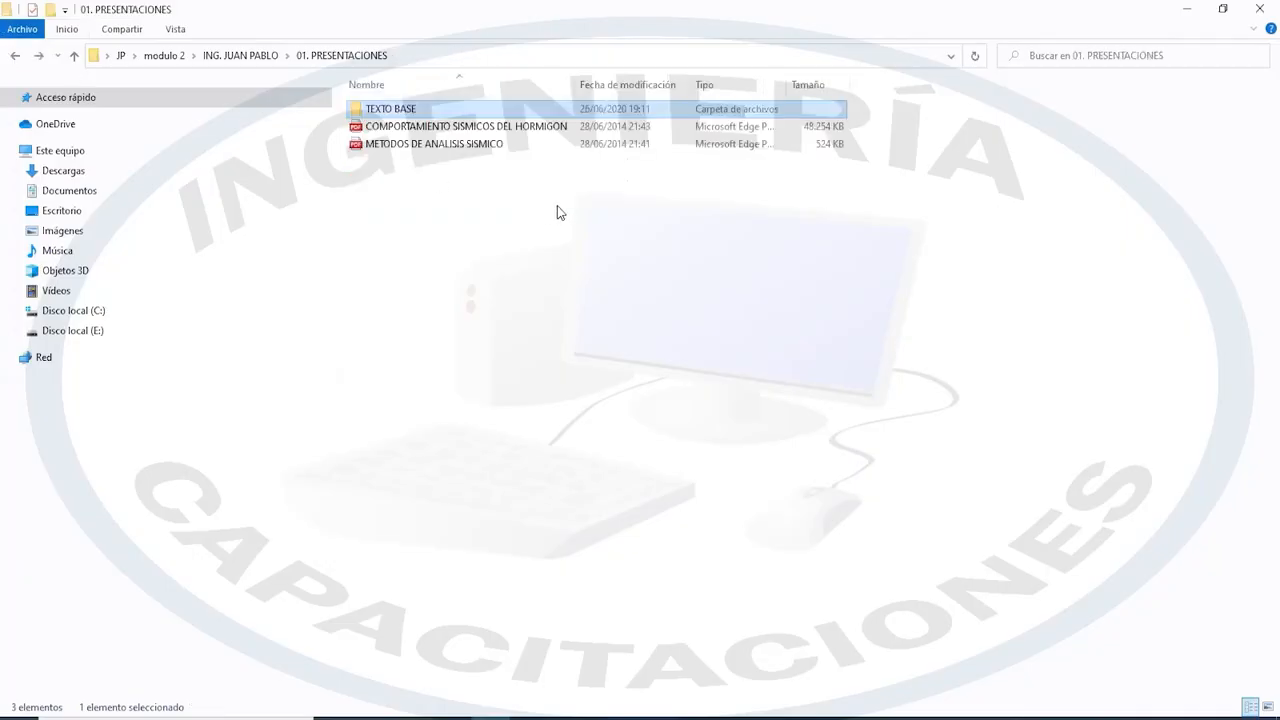
pyautogui.click(15, 56)
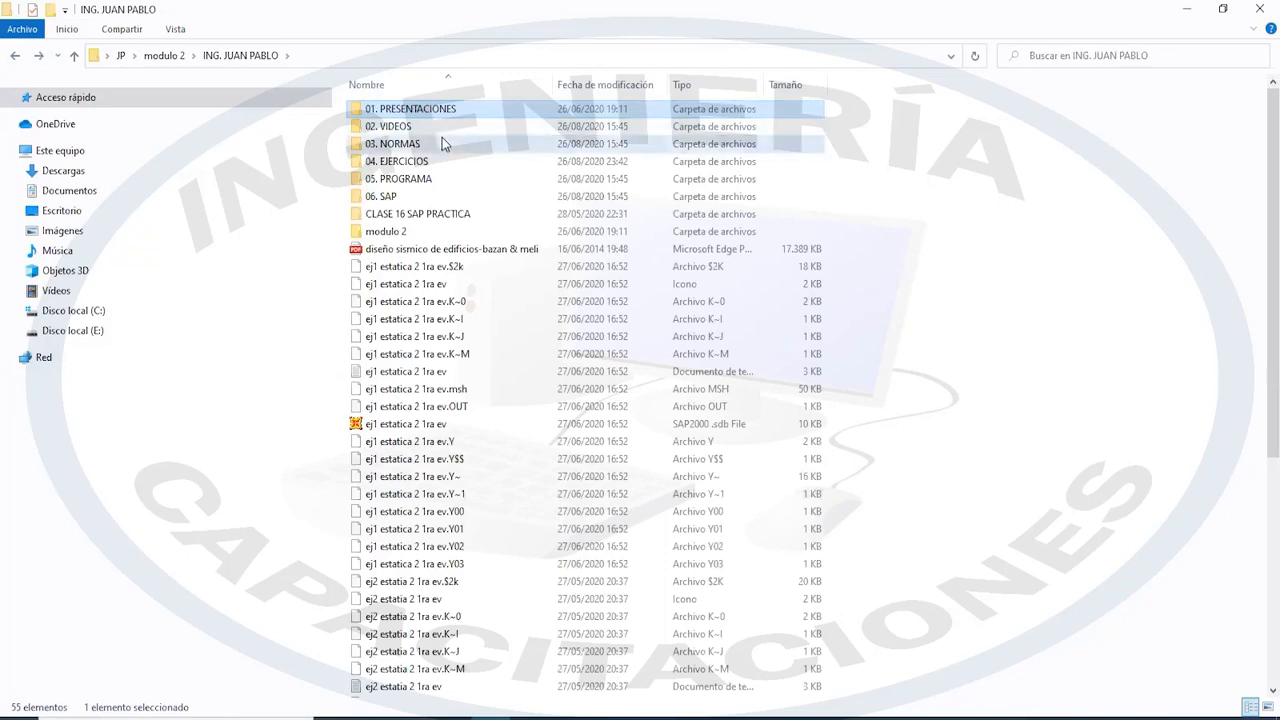
pyautogui.doubleClick(442, 141)
pyautogui.doubleClick(447, 131)
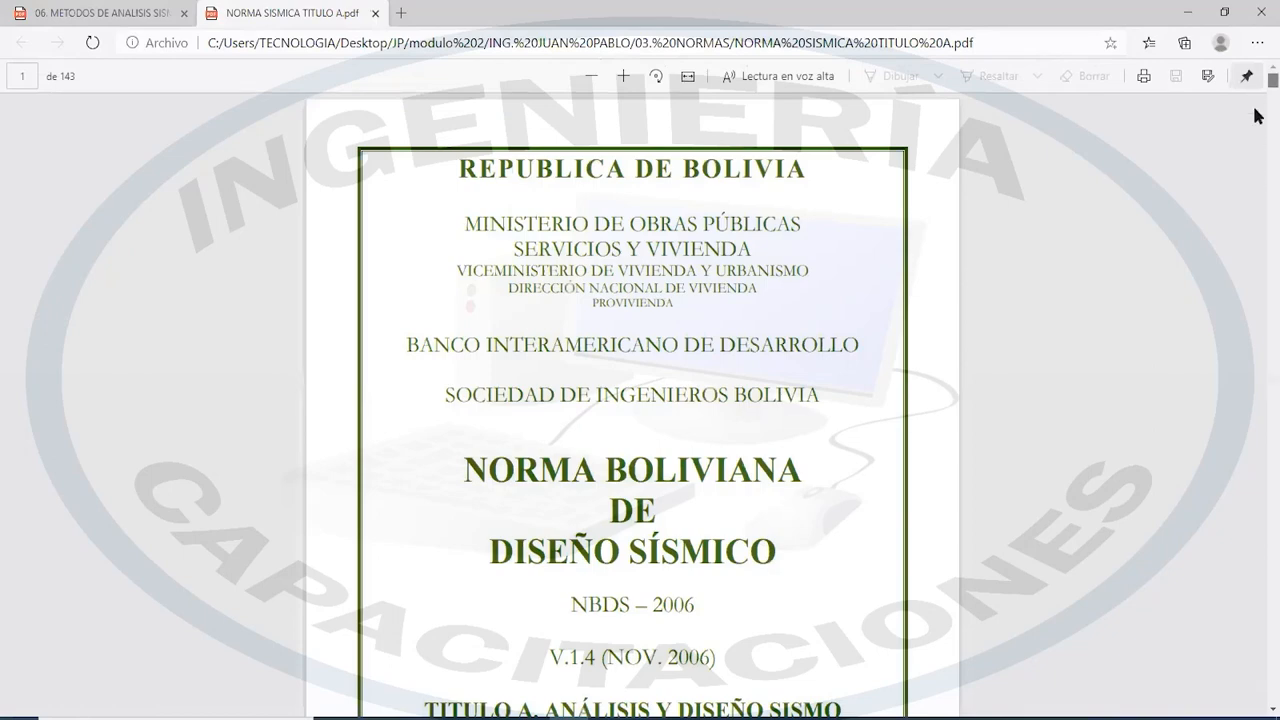
# - Look through the design spectra for firm, intermediate and soft soil in the seismic code, from page 81 back to section 8.1.2
pyautogui.moveTo(1273, 80); pyautogui.dragTo(1257, 414)
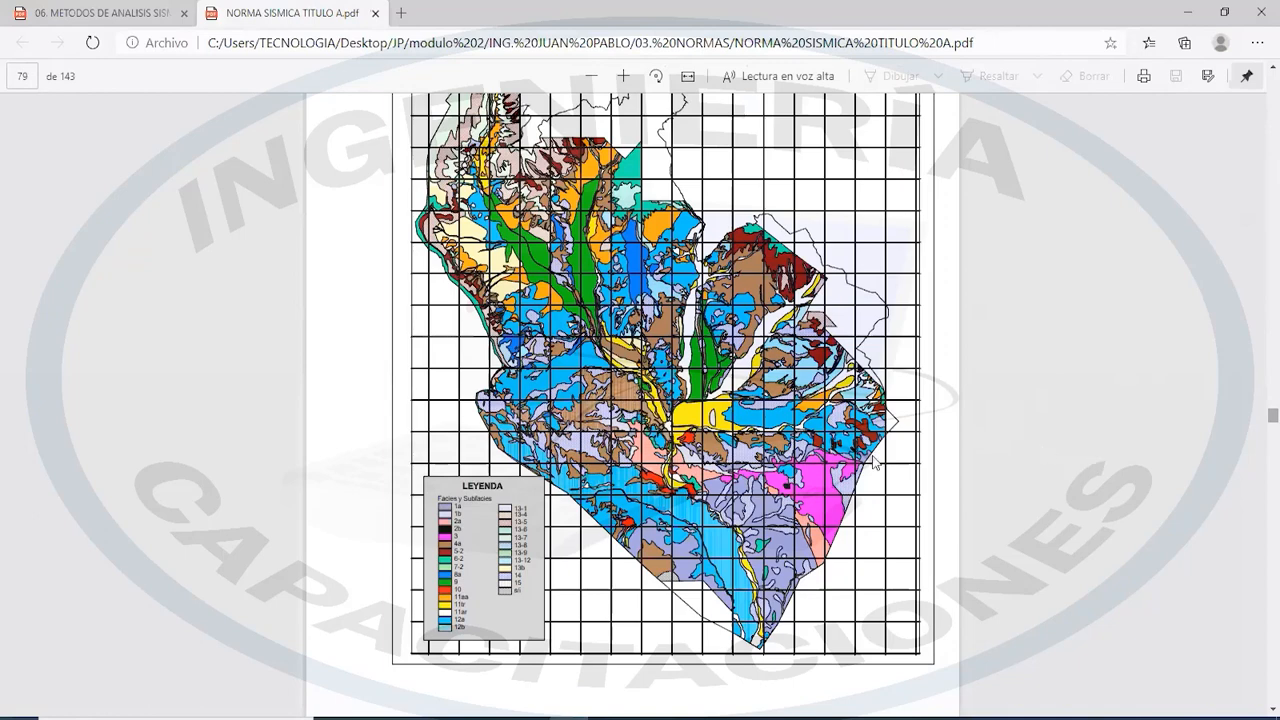
pyautogui.moveTo(1257, 443)
pyautogui.mouseDown()
pyautogui.moveTo(1258, 559)
pyautogui.moveTo(1258, 429)
pyautogui.mouseUp()
pyautogui.scroll(-2, 660, 410)
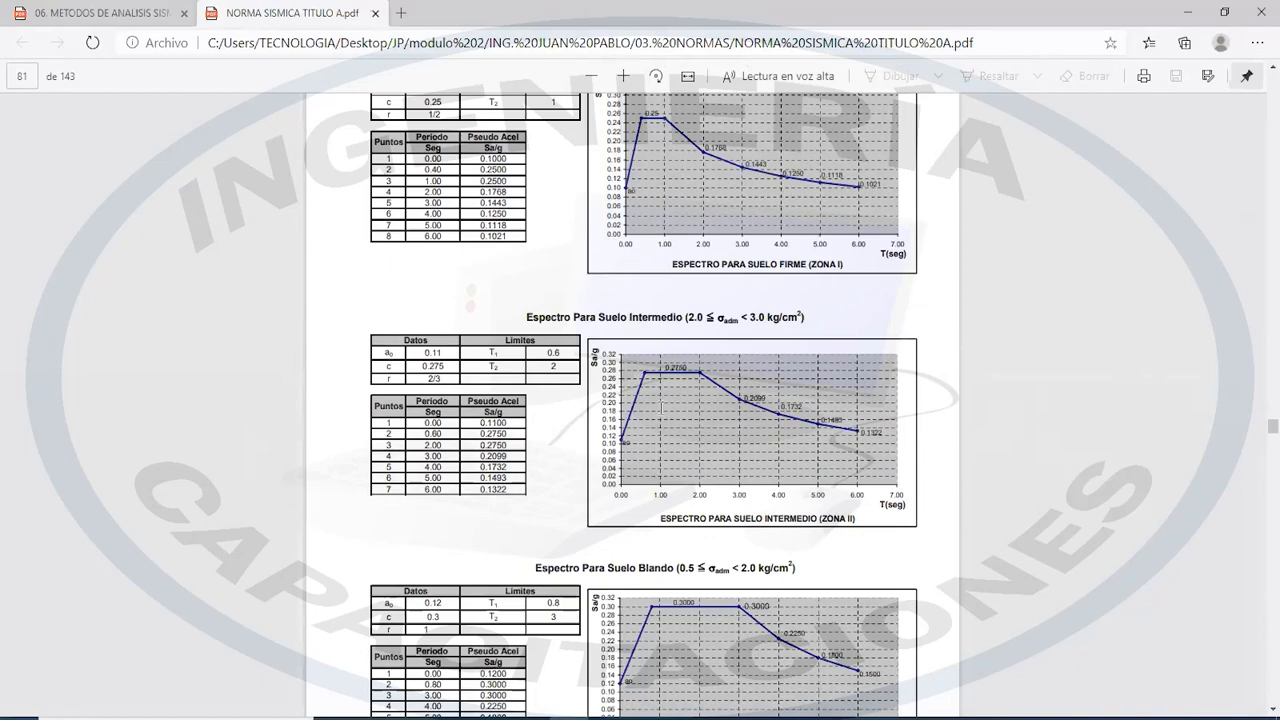
pyautogui.scroll(15, 661, 409)
pyautogui.scroll(10, 661, 409)
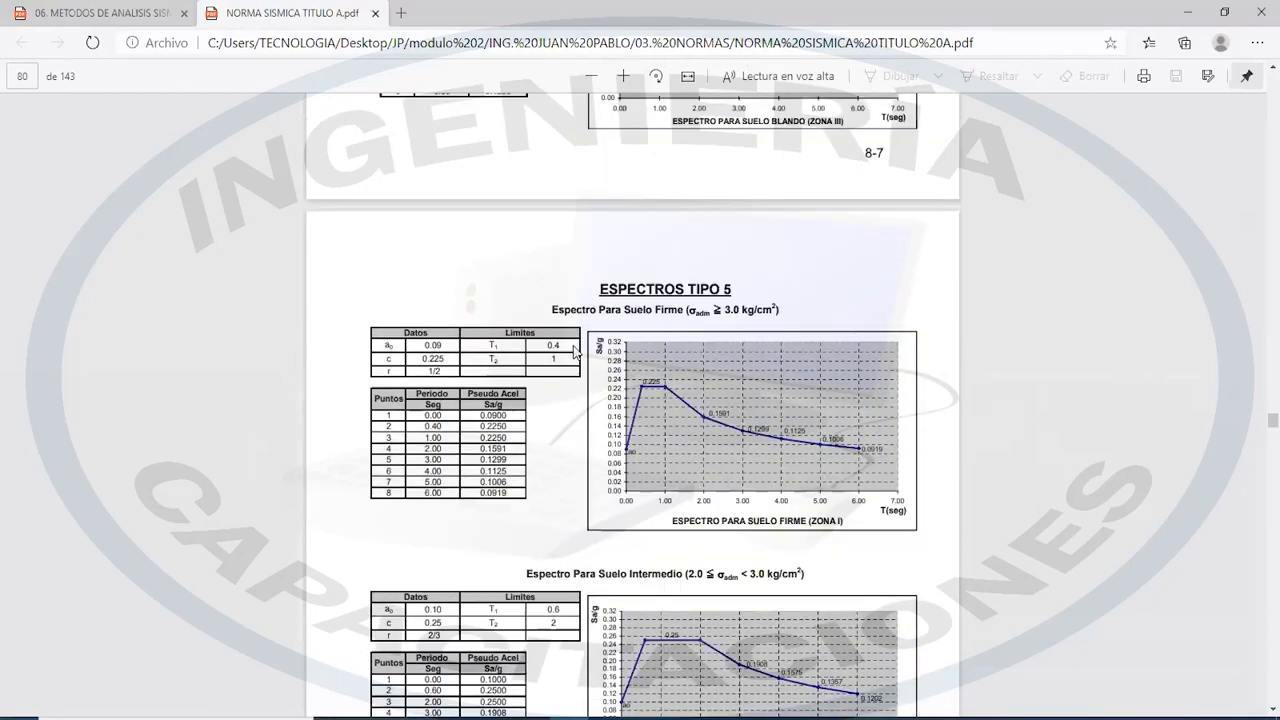
pyautogui.scroll(1, 659, 393)
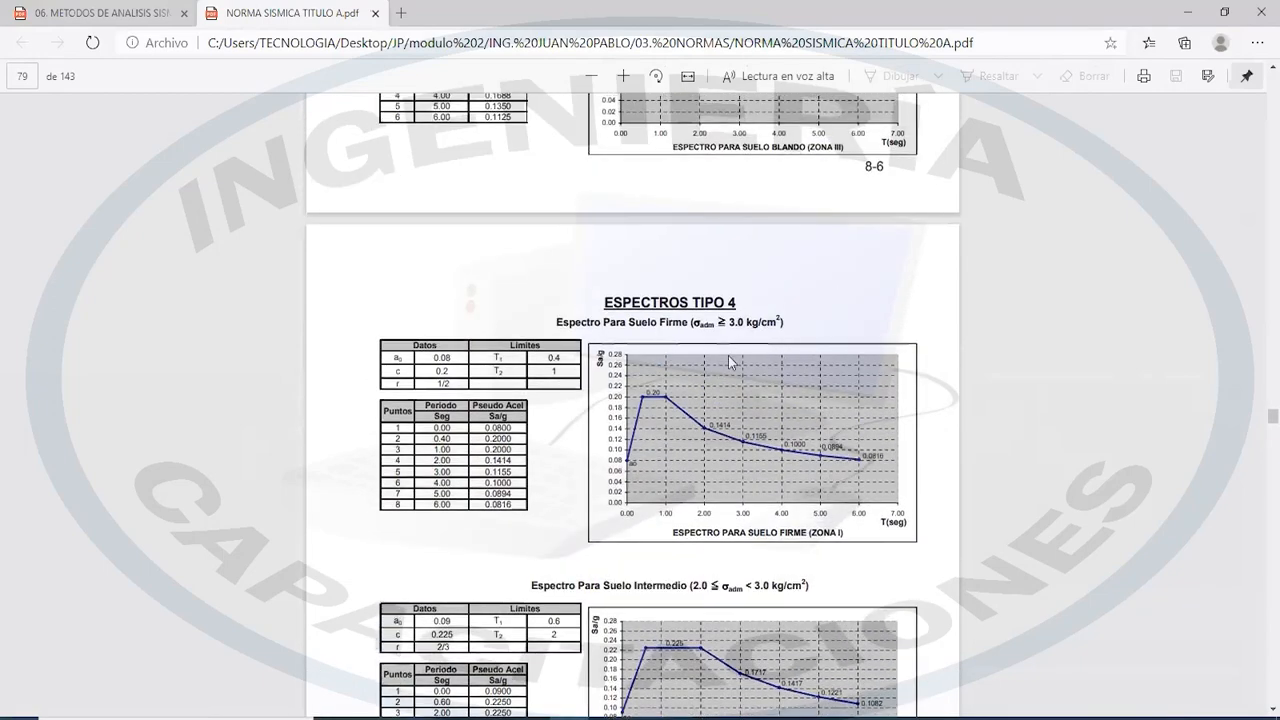
pyautogui.scroll(-10, 657, 391)
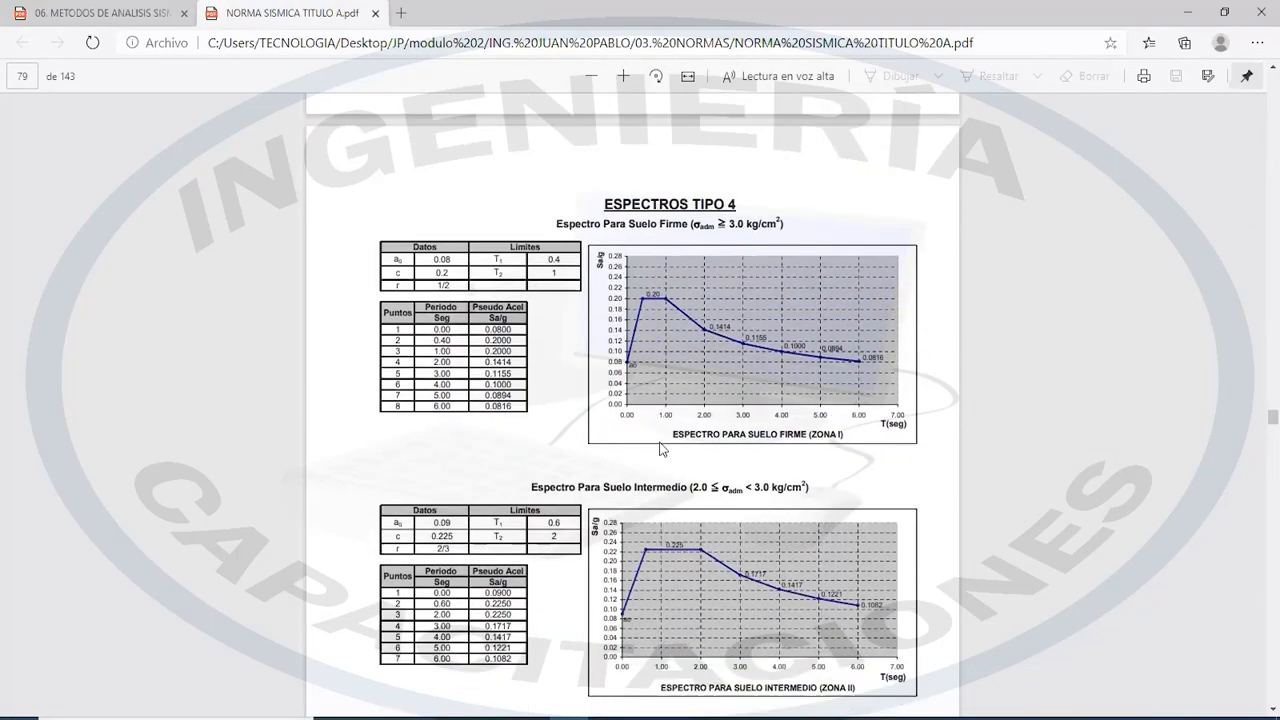
pyautogui.scroll(20, 710, 460)
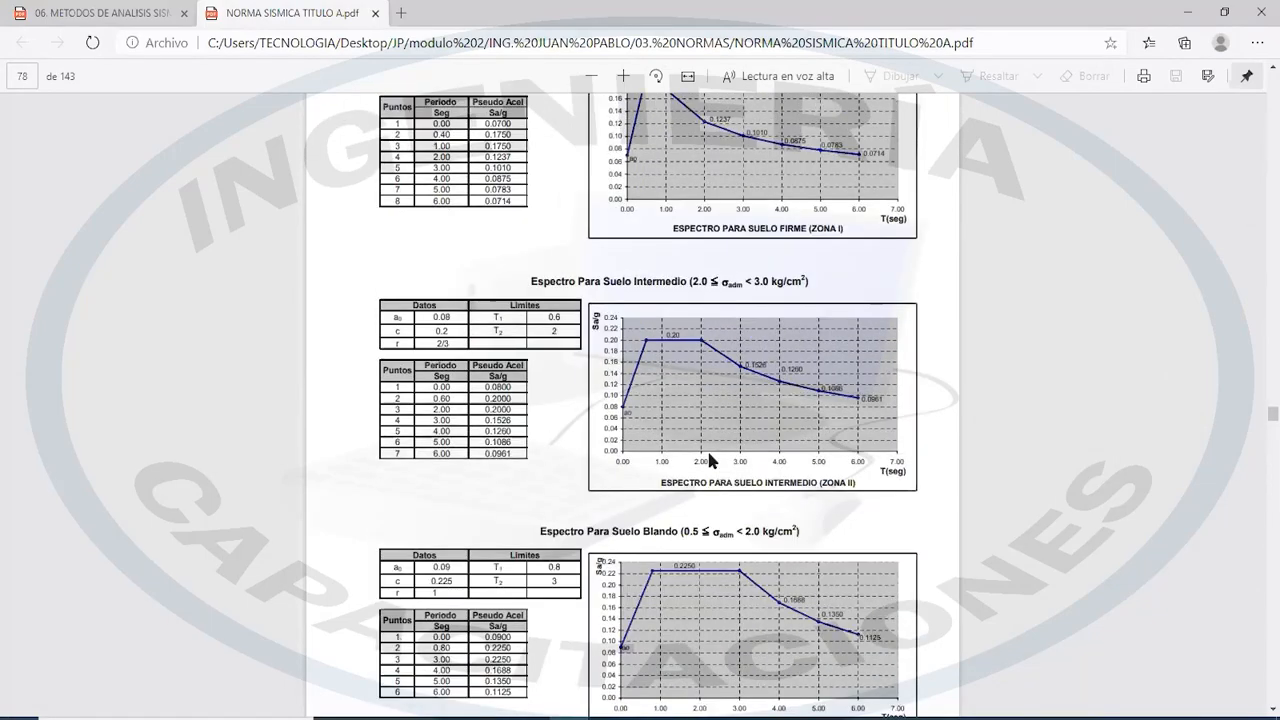
pyautogui.scroll(20, 710, 460)
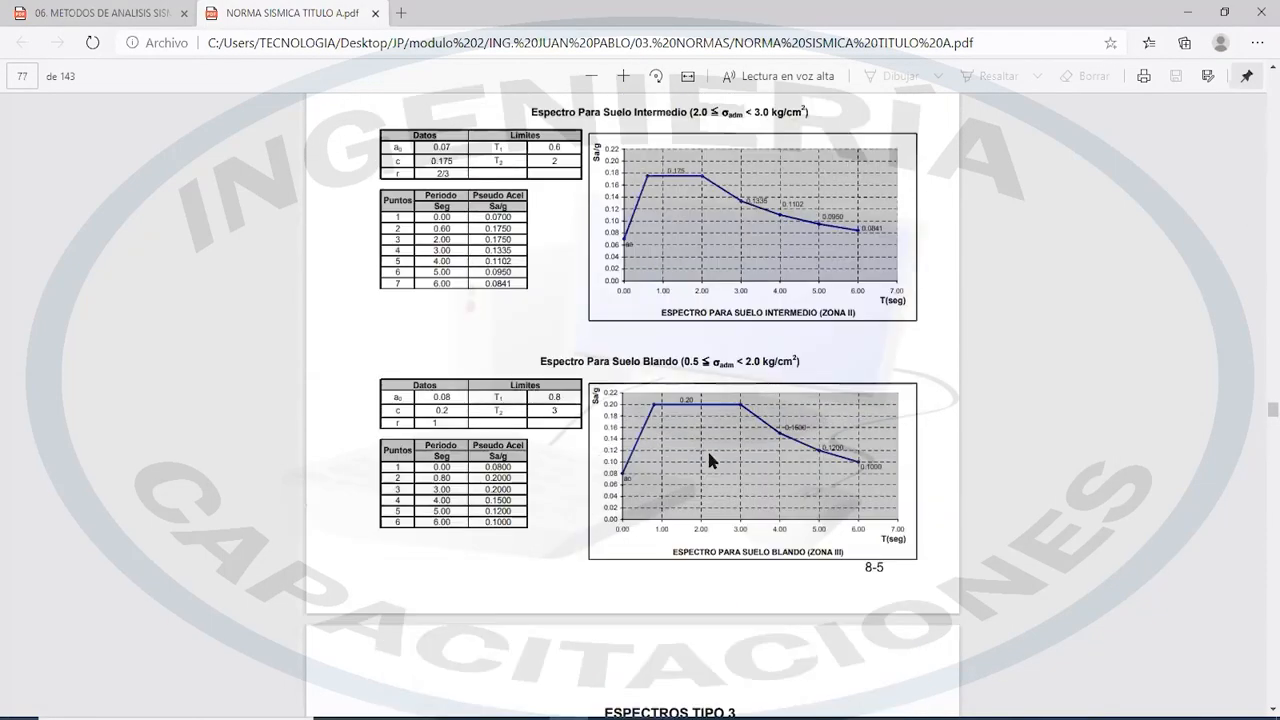
pyautogui.scroll(20, 589, 320)
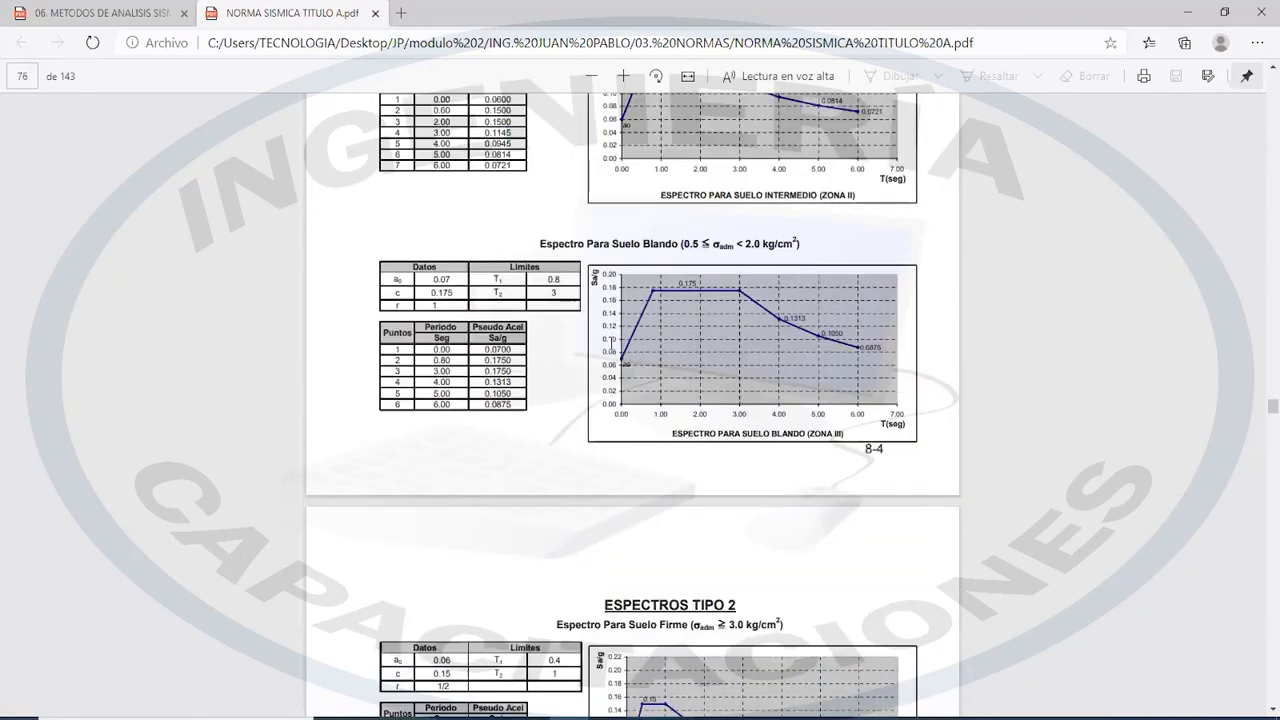
pyautogui.scroll(15, 637, 305)
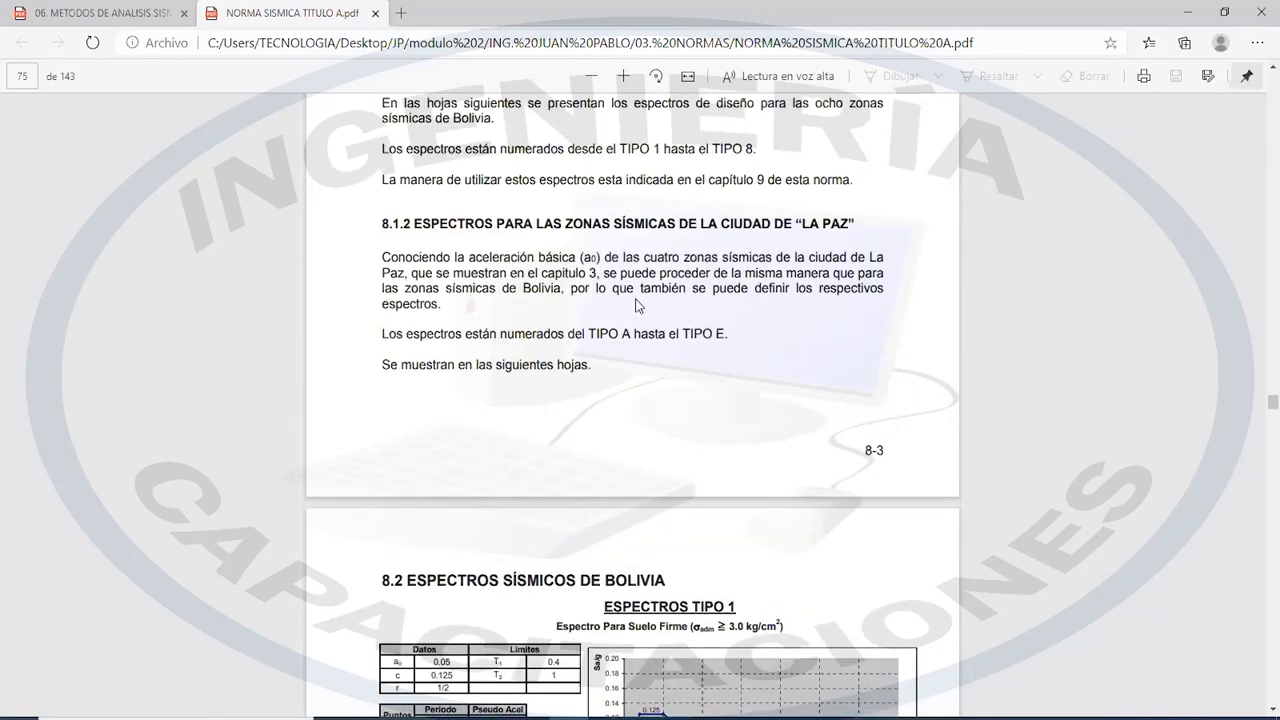
# - Enlarge the document to 175% and examine the Tipo 1 spectrum tables and curves for firm and intermediate soil
pyautogui.keyDown('ctrl'); pyautogui.scroll(4, 636, 305); pyautogui.keyUp('ctrl')
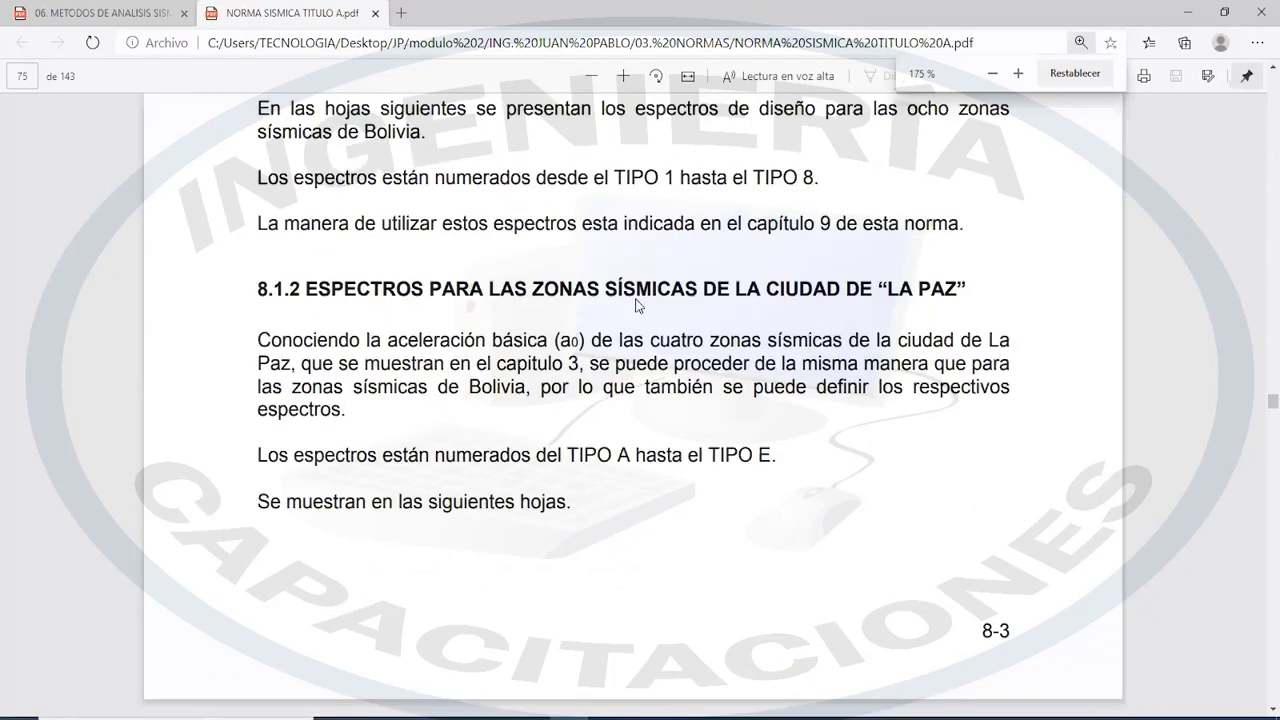
pyautogui.scroll(-10, 565, 371)
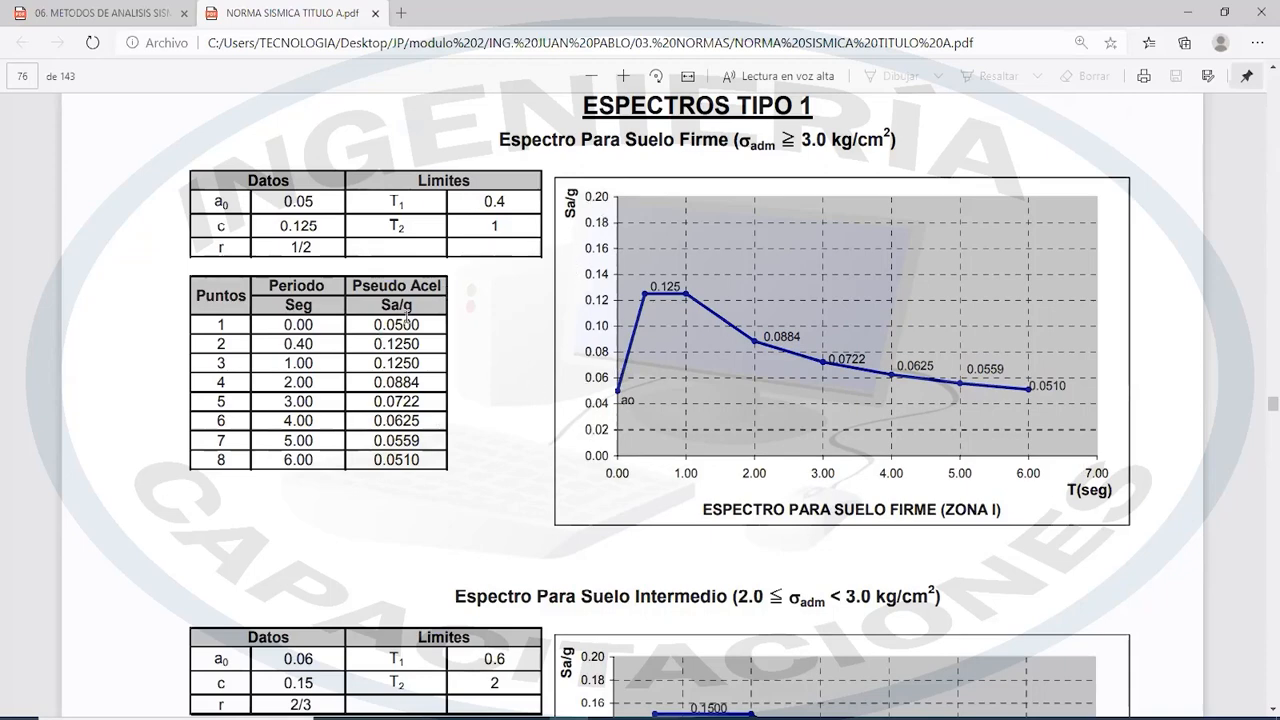
pyautogui.moveTo(370, 324); pyautogui.dragTo(430, 465)
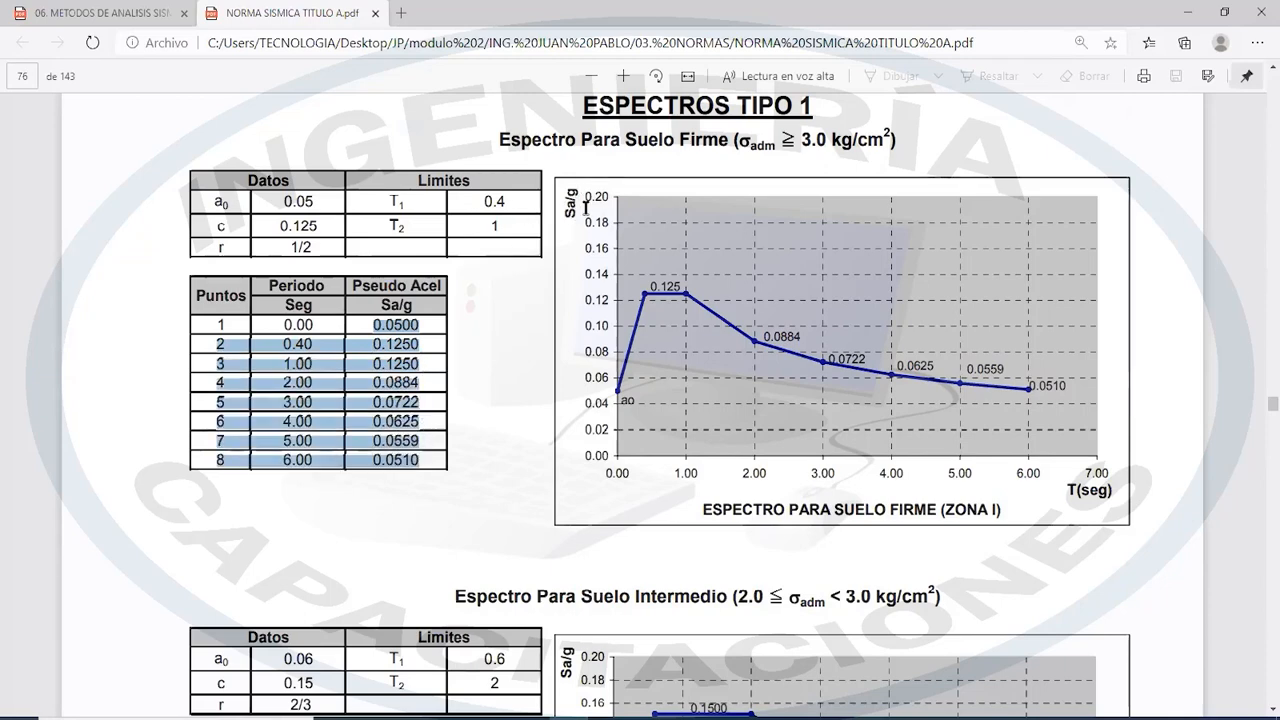
pyautogui.click(403, 352)
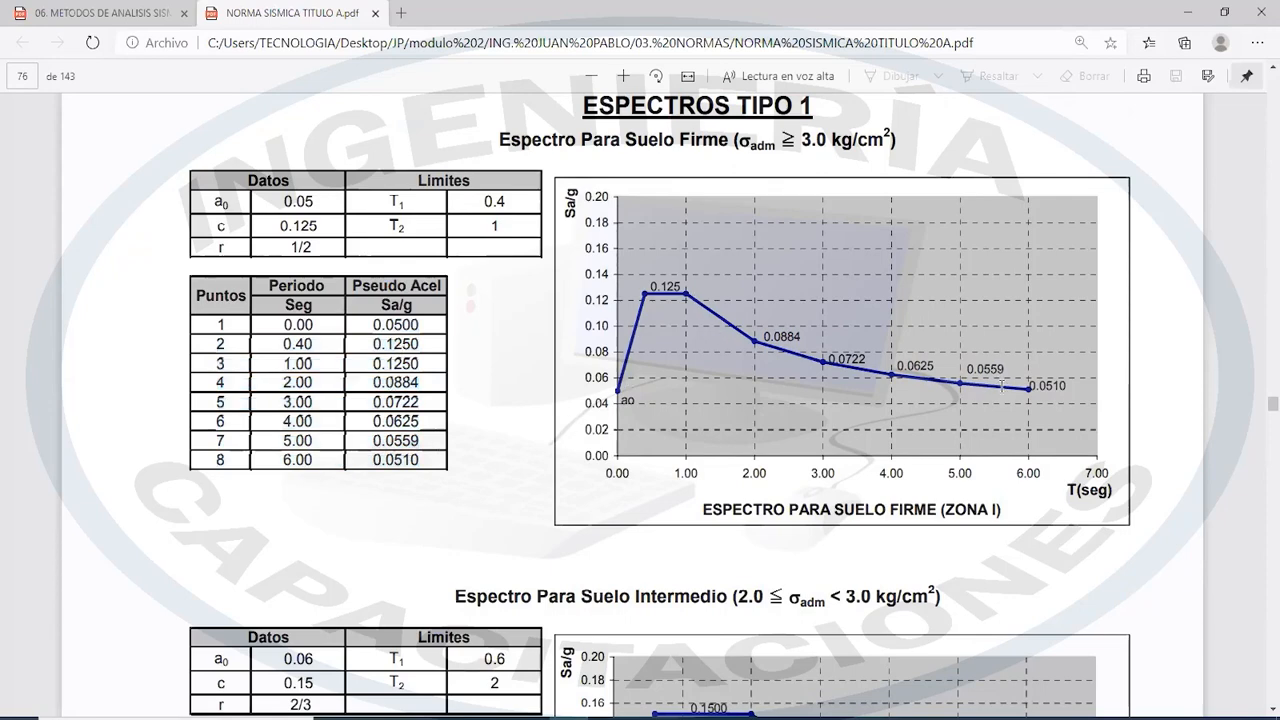
pyautogui.scroll(-3, 659, 425)
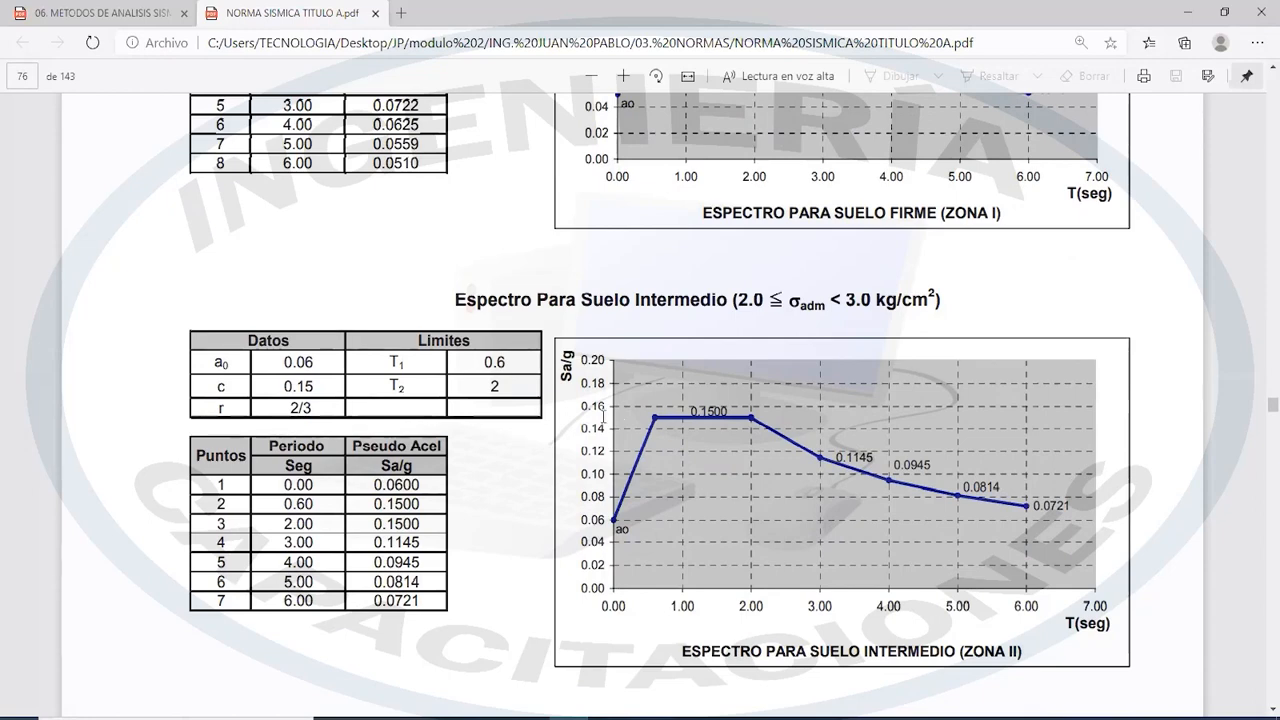
# - Review the Tipo 1 spectrum for firm soil again and look over the spectra that follow it in the seismic code
pyautogui.scroll(4, 331, 403)
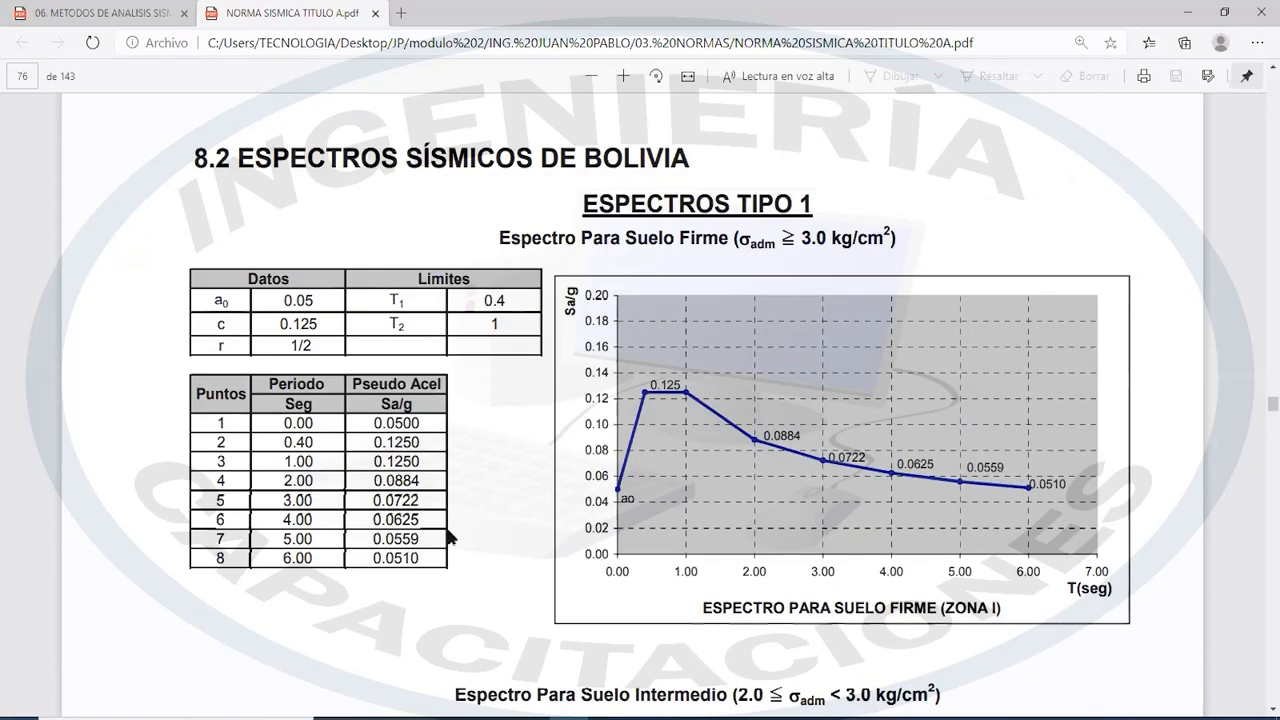
pyautogui.scroll(-8, 450, 517)
pyautogui.scroll(-5, 440, 483)
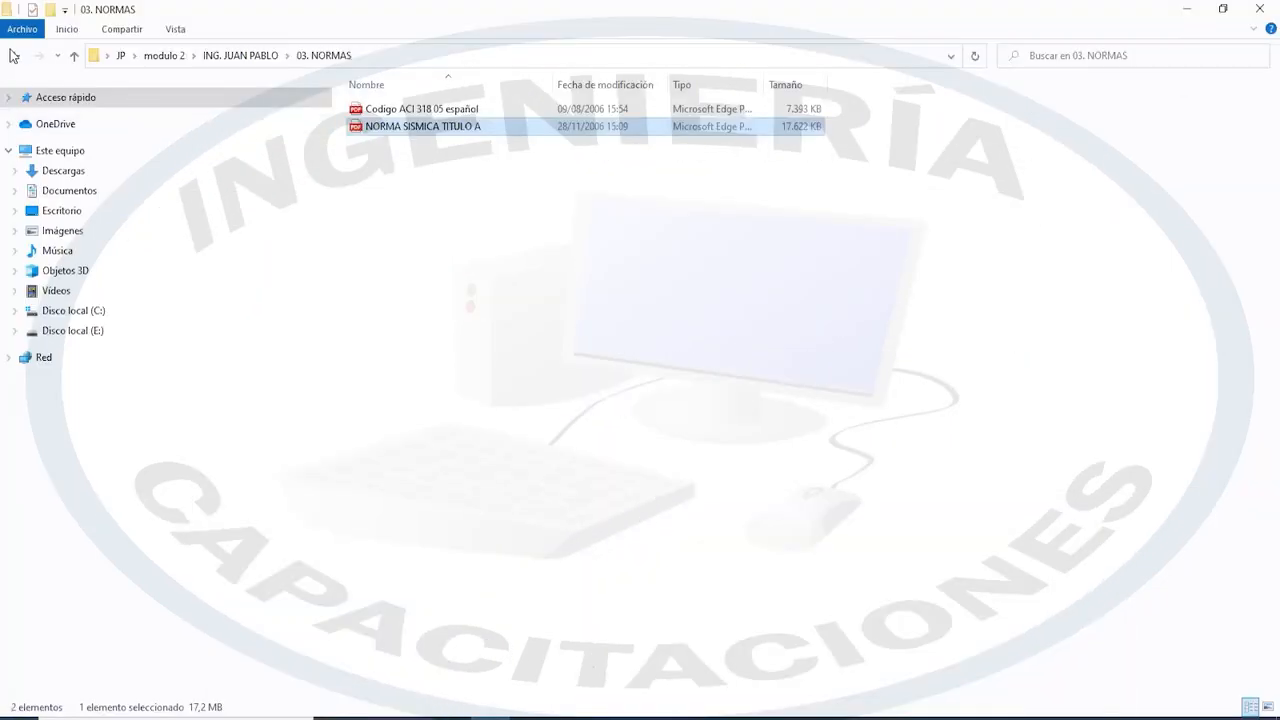
# - Switch to the file explorer and open the Word document Memoria Konani from the Memoria folder inside 06. SAP
pyautogui.click(14, 55)
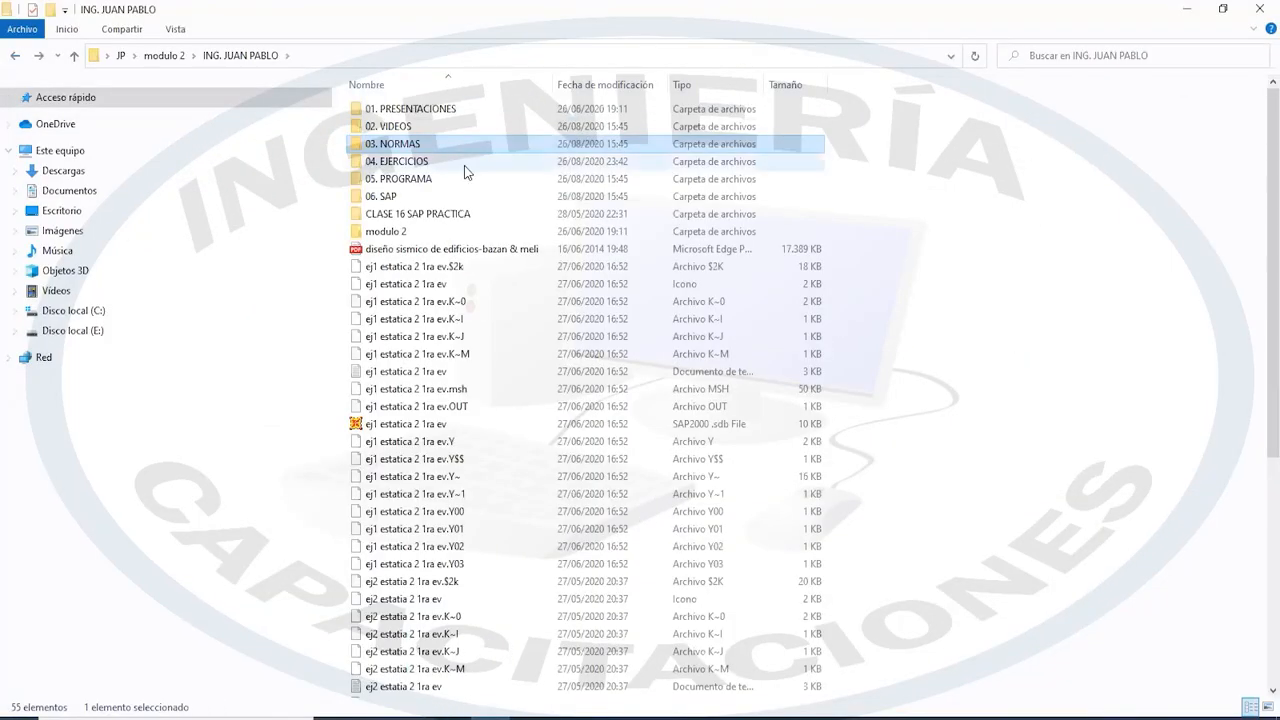
pyautogui.doubleClick(444, 166)
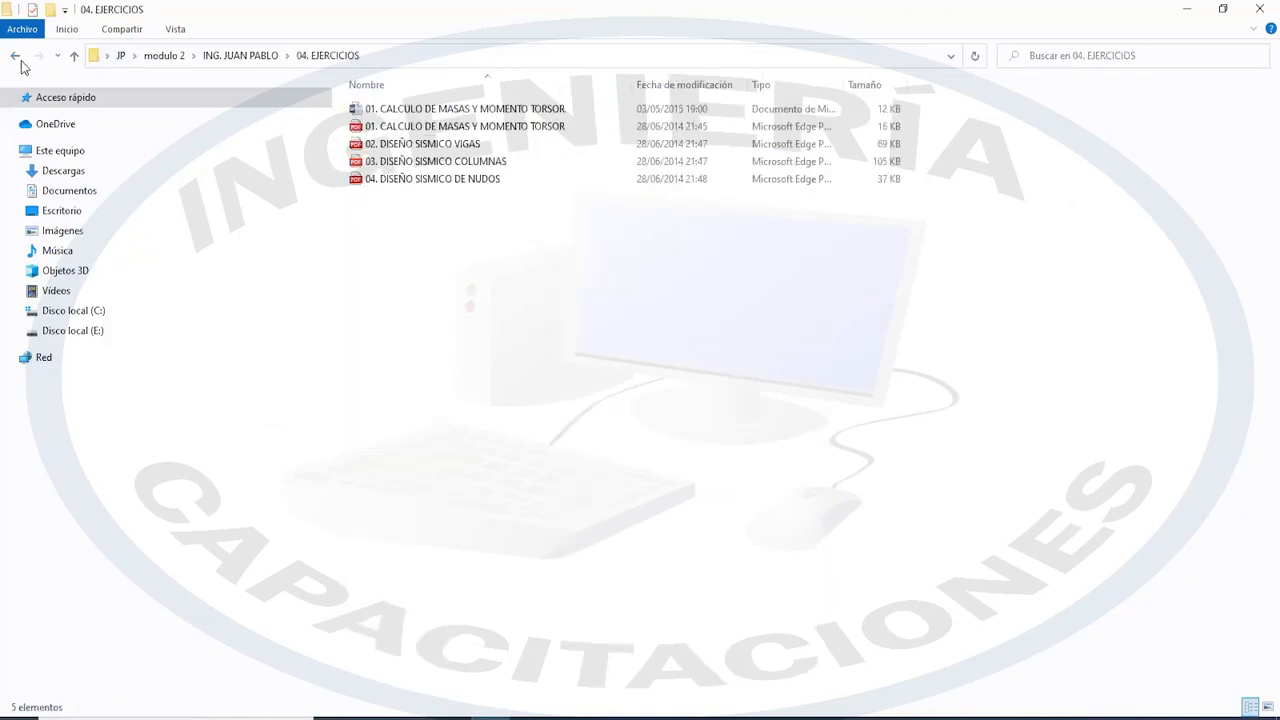
pyautogui.hotkey('alt', 'Left')
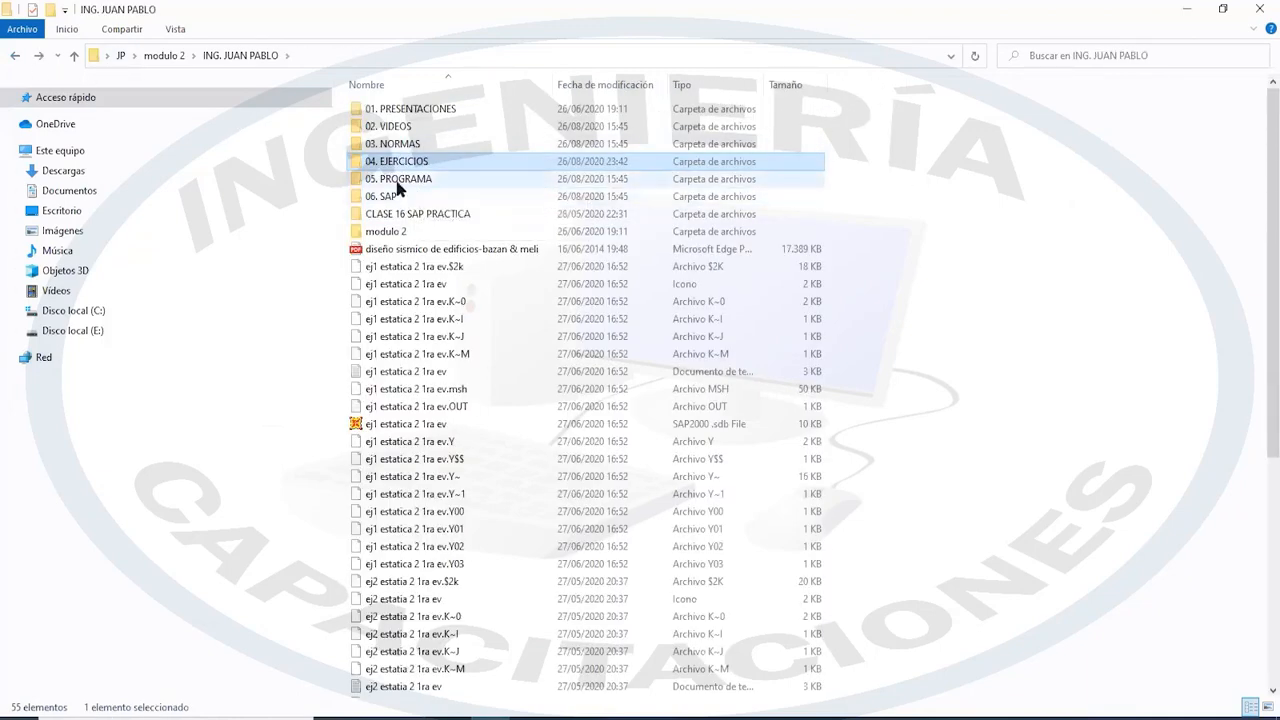
pyautogui.doubleClick(392, 197)
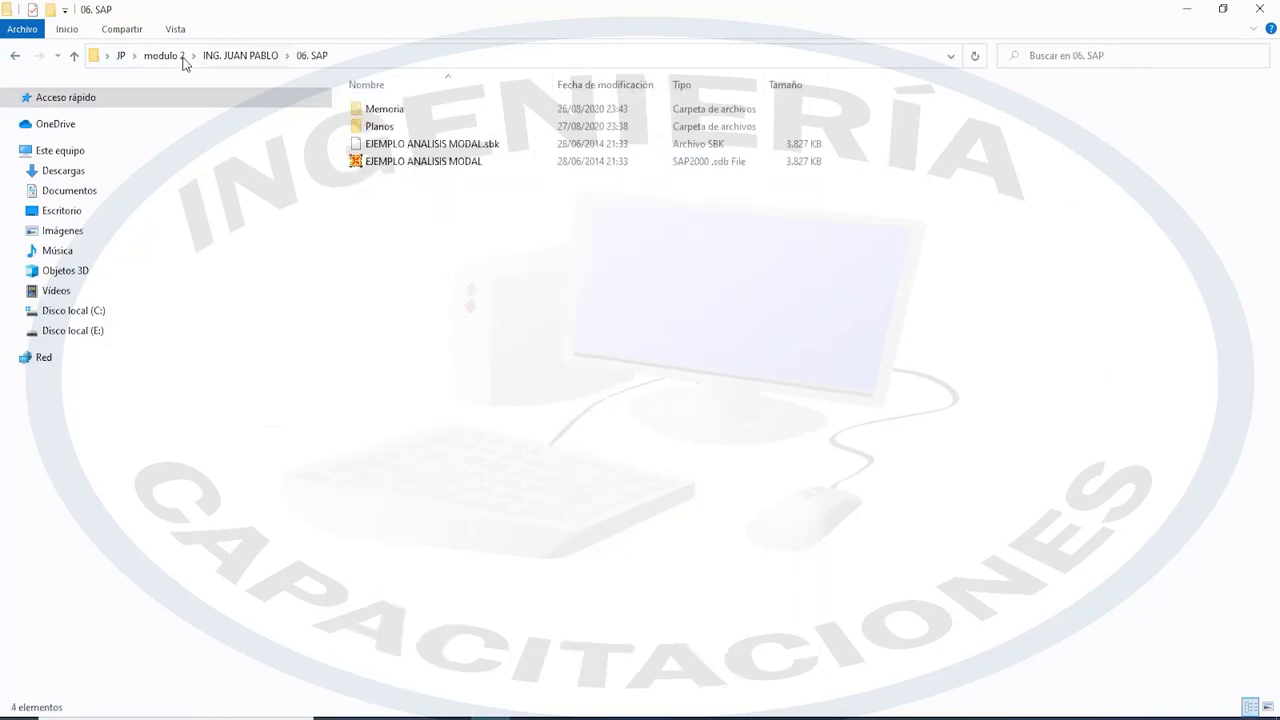
pyautogui.doubleClick(402, 109)
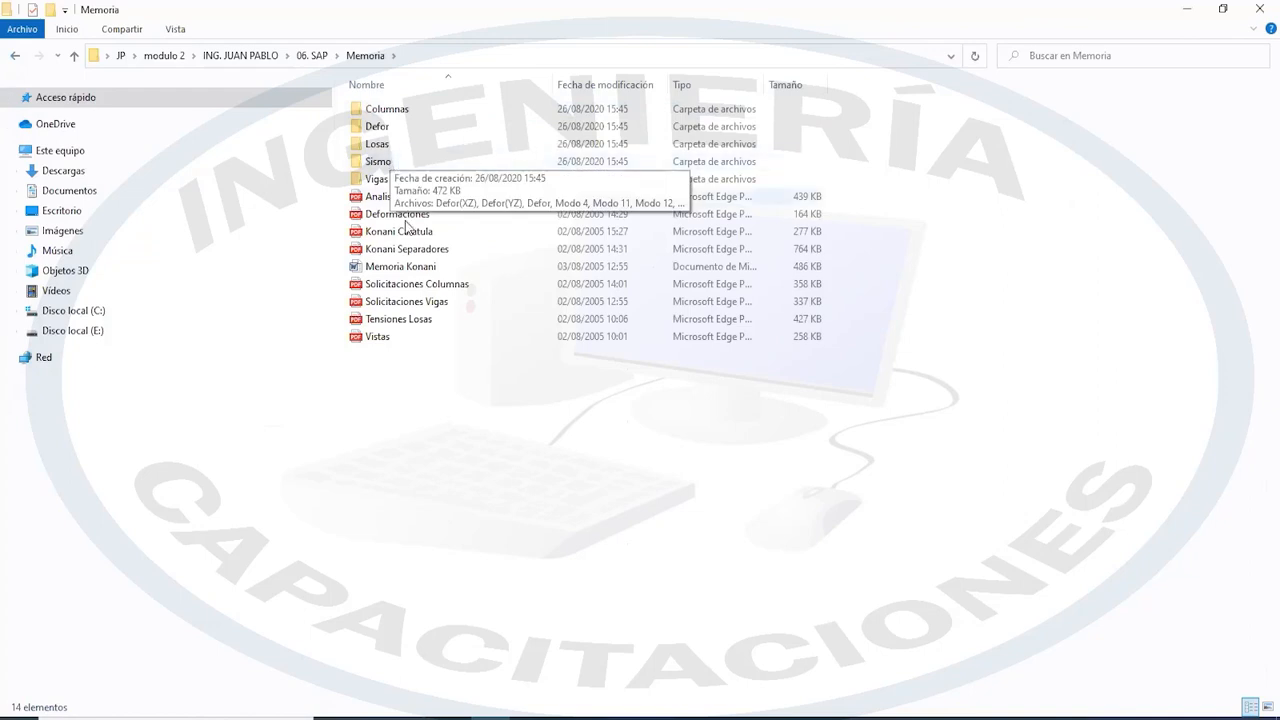
pyautogui.click(407, 267)
pyautogui.doubleClick(407, 267)
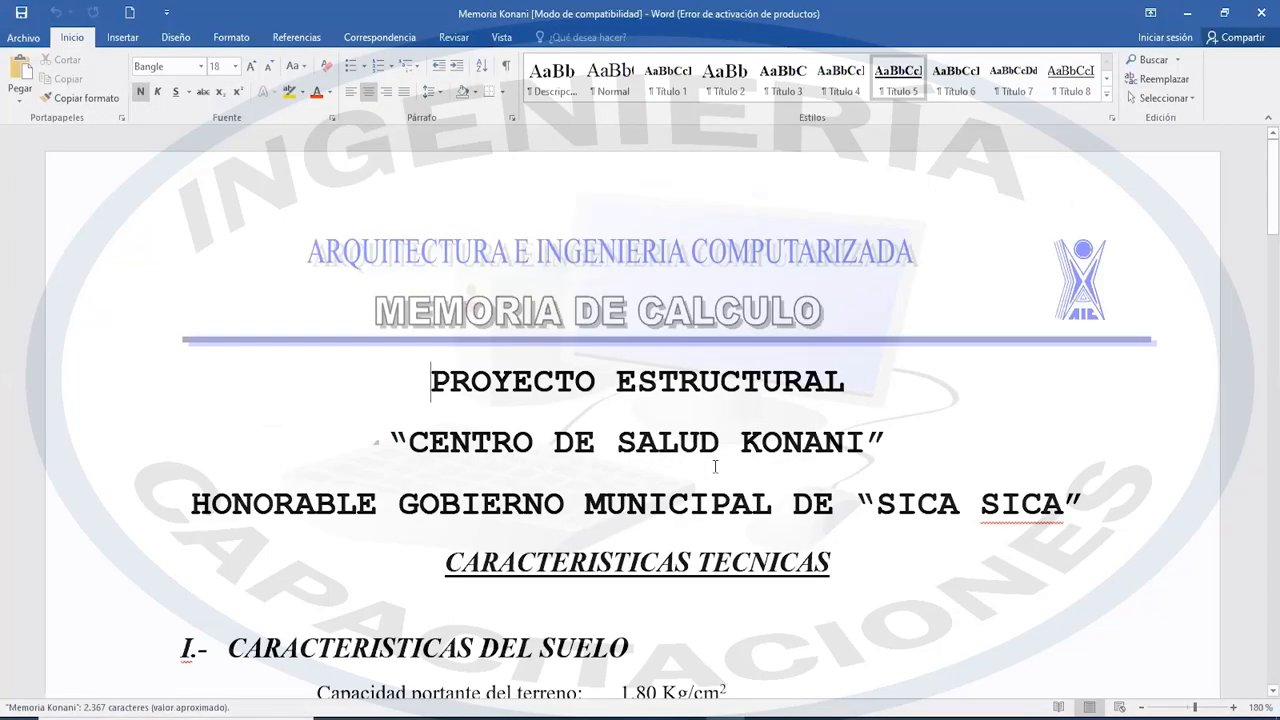
pyautogui.click(831, 529)
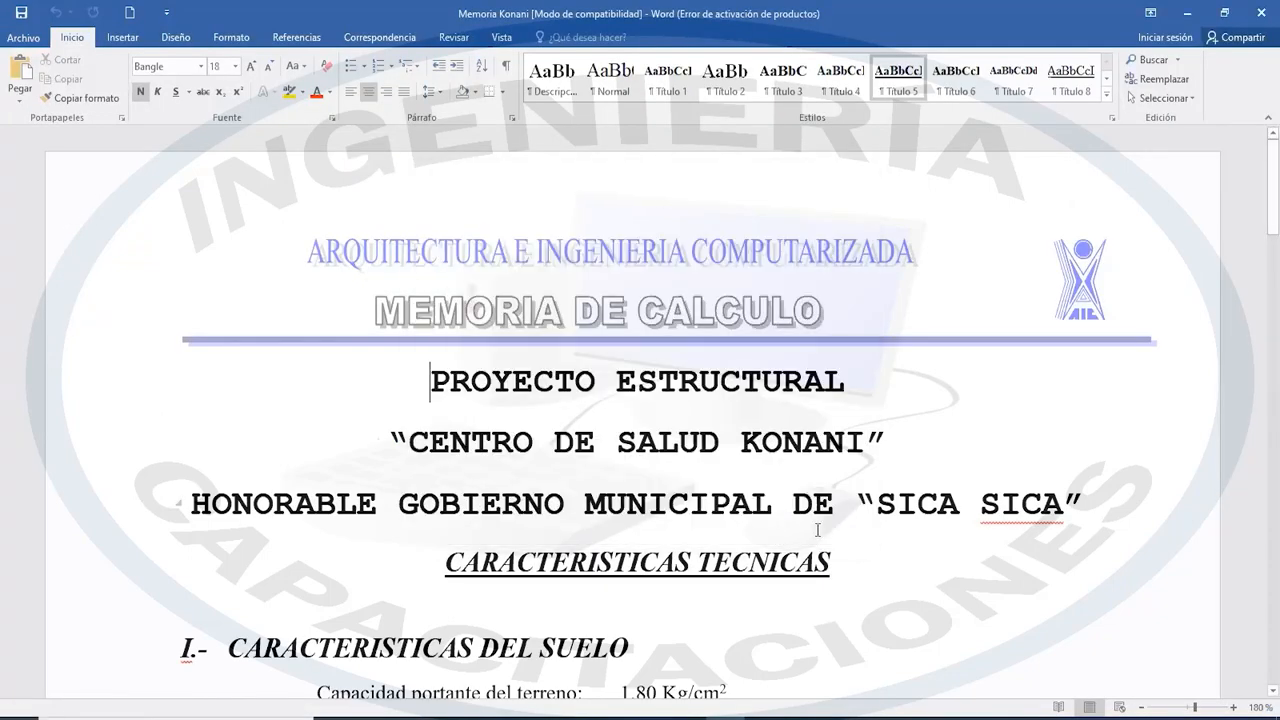
# - Read the soil characteristics, the concrete and steel properties and the weighting factors in sections I to III of the calculation report
pyautogui.scroll(-5, 737, 528)
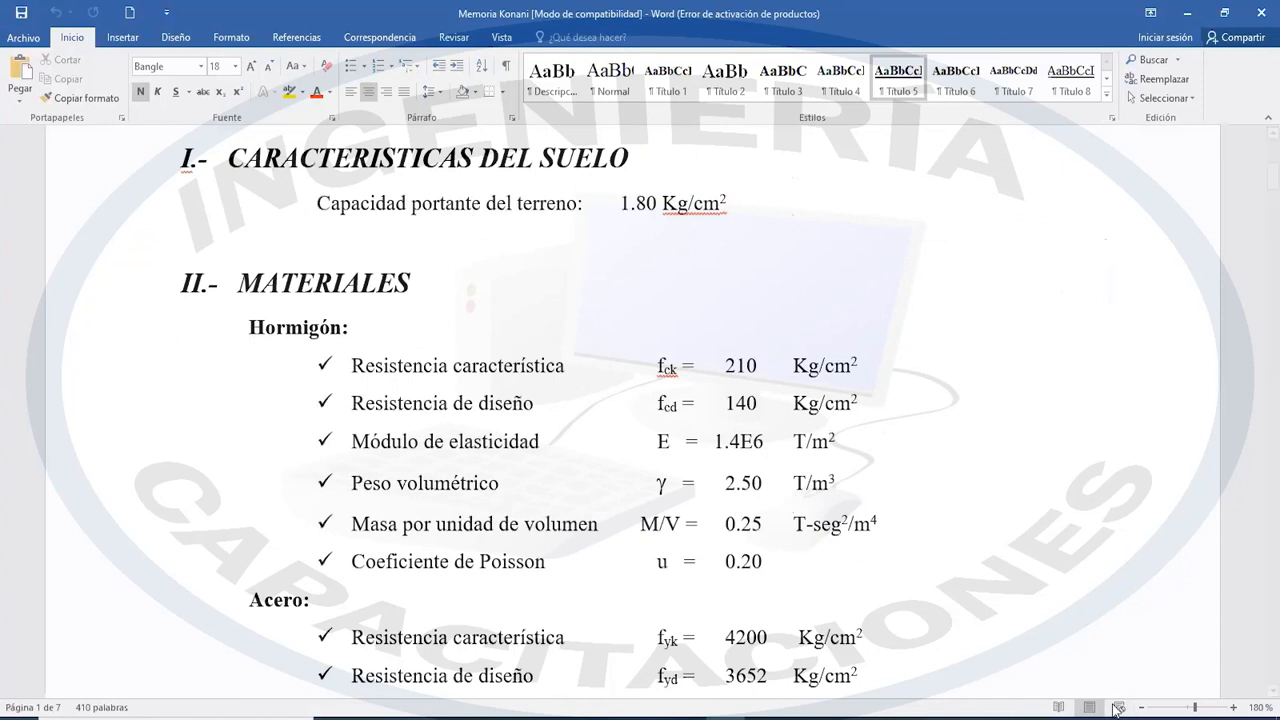
pyautogui.scroll(-2, 613, 262)
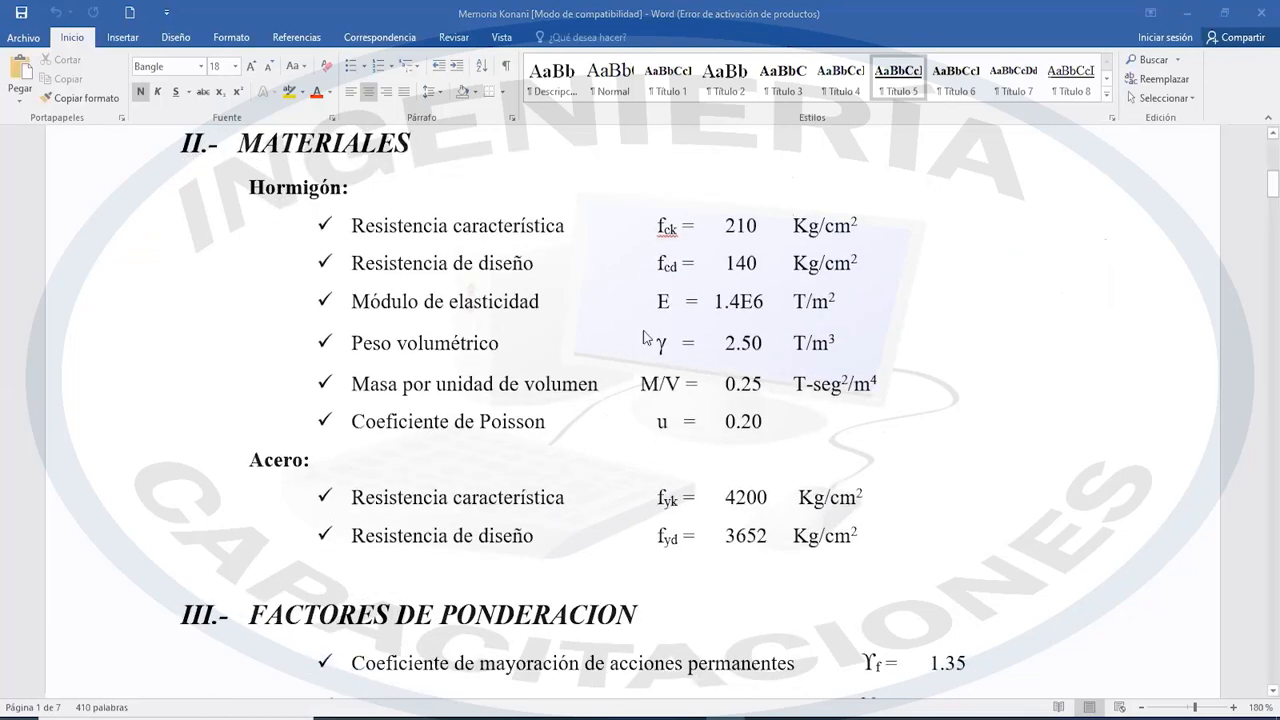
pyautogui.scroll(-1, 790, 425)
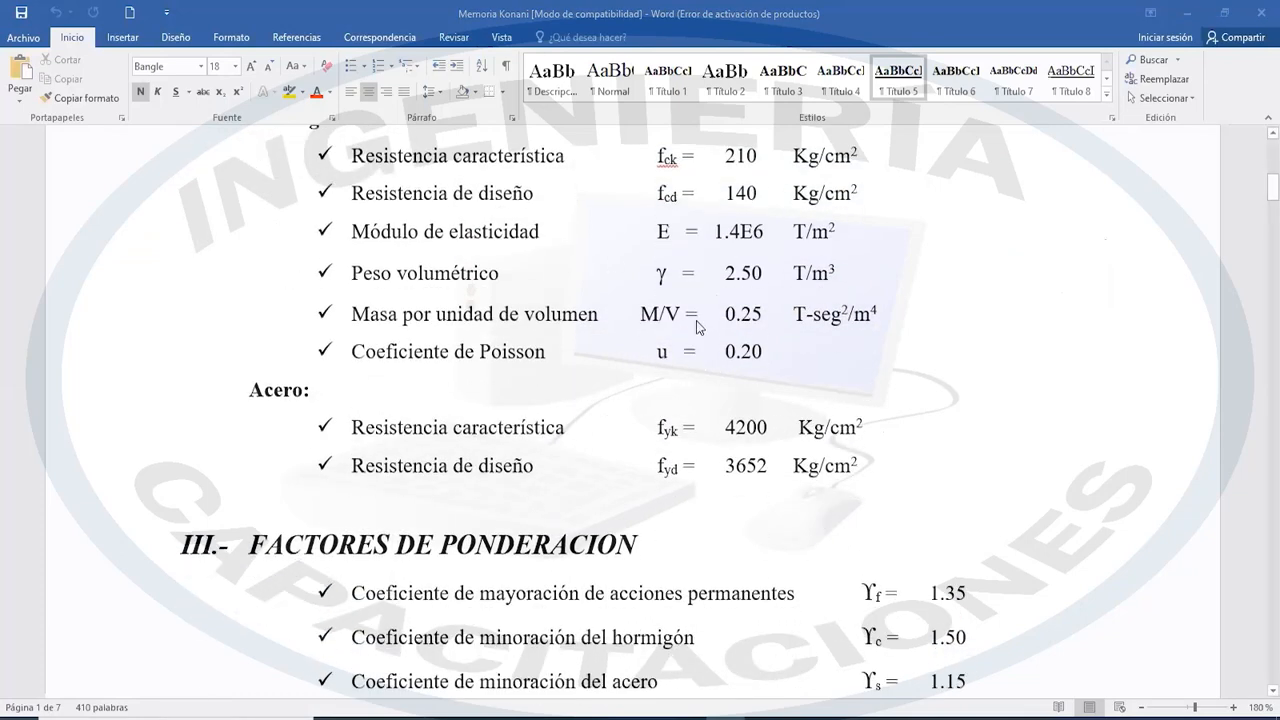
pyautogui.scroll(-4, 785, 428)
pyautogui.scroll(-10, 779, 384)
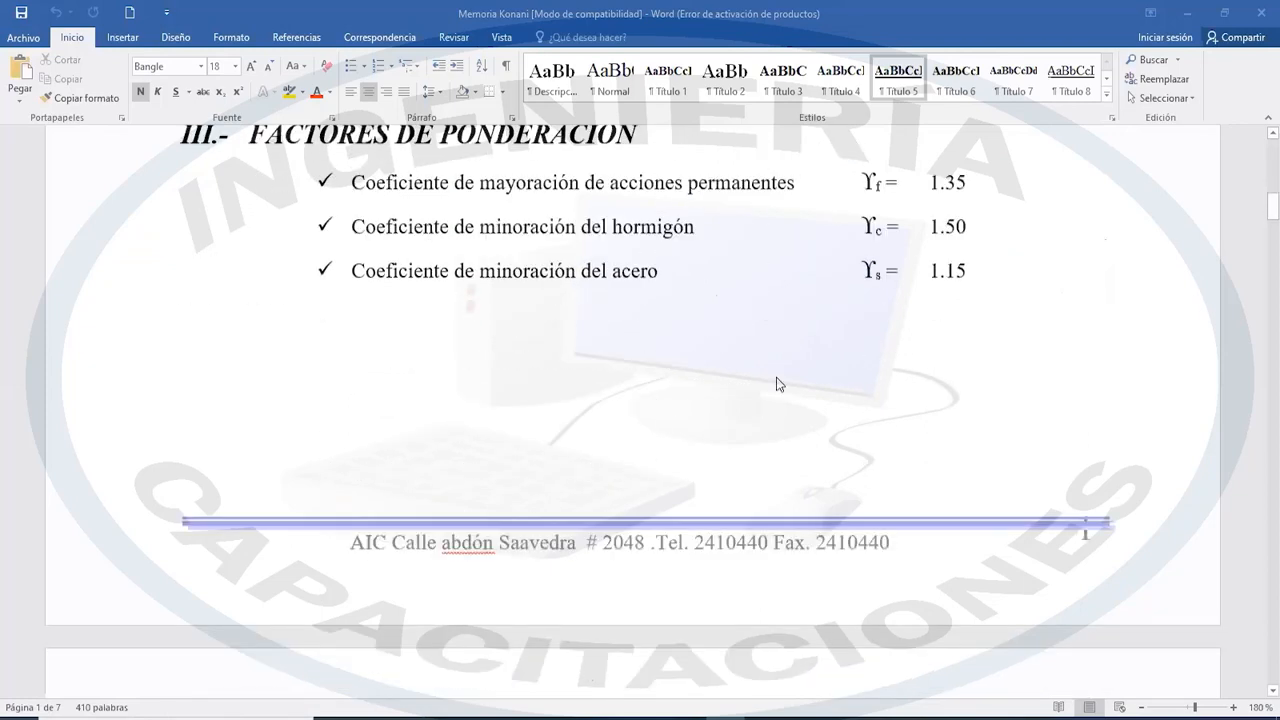
# - Examine the reinforced concrete column, beam and slab types with their section diagrams in section IV, Secciones
pyautogui.scroll(-2, 776, 377)
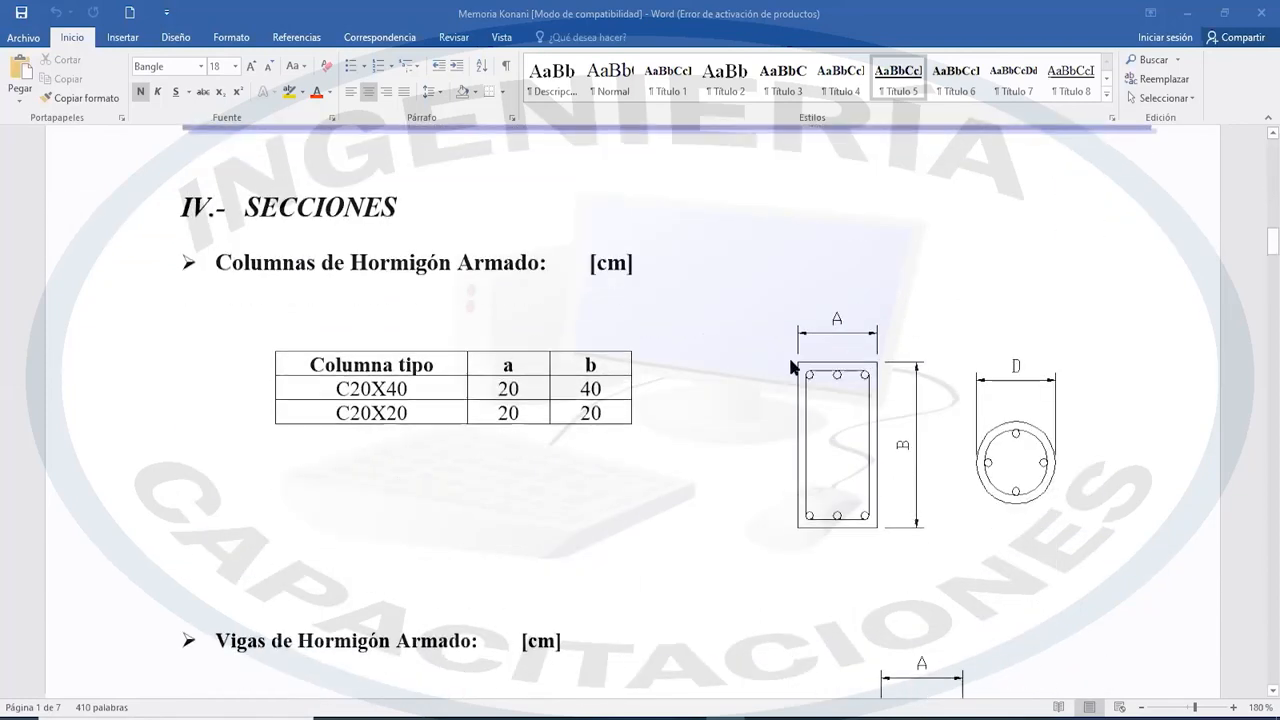
pyautogui.scroll(-1, 918, 285)
pyautogui.scroll(-1, 903, 286)
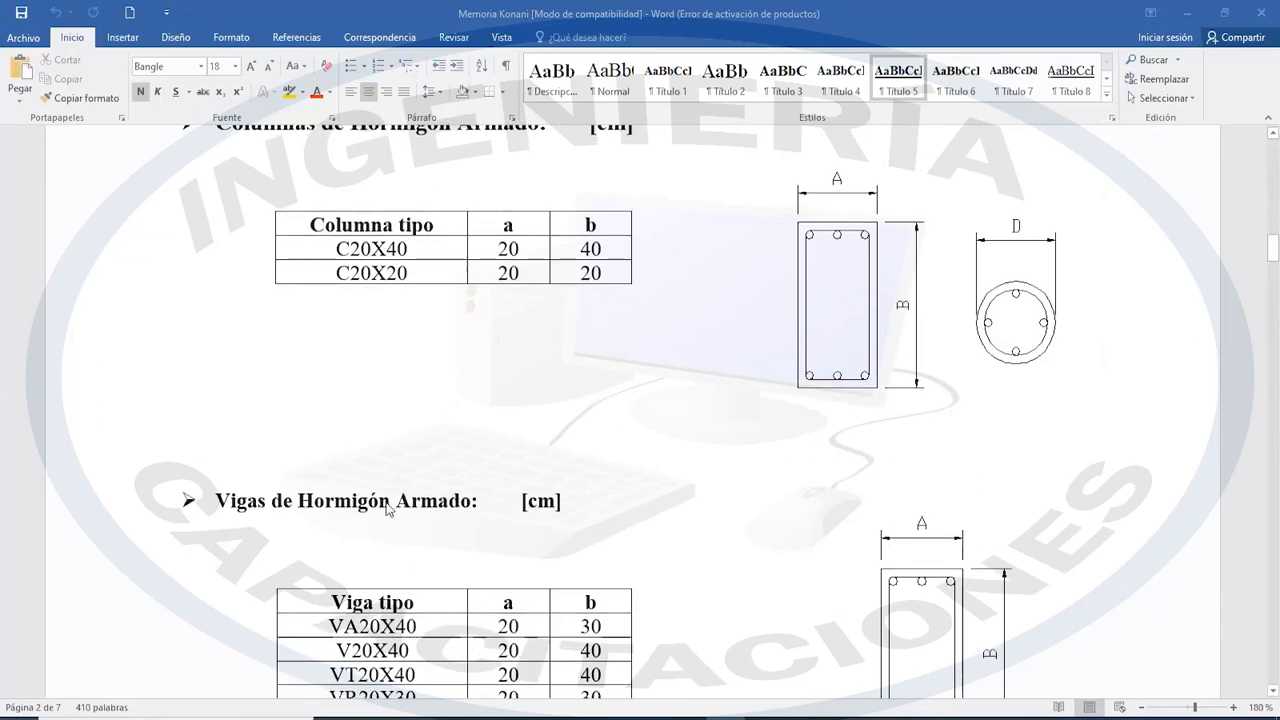
pyautogui.scroll(2, 686, 377)
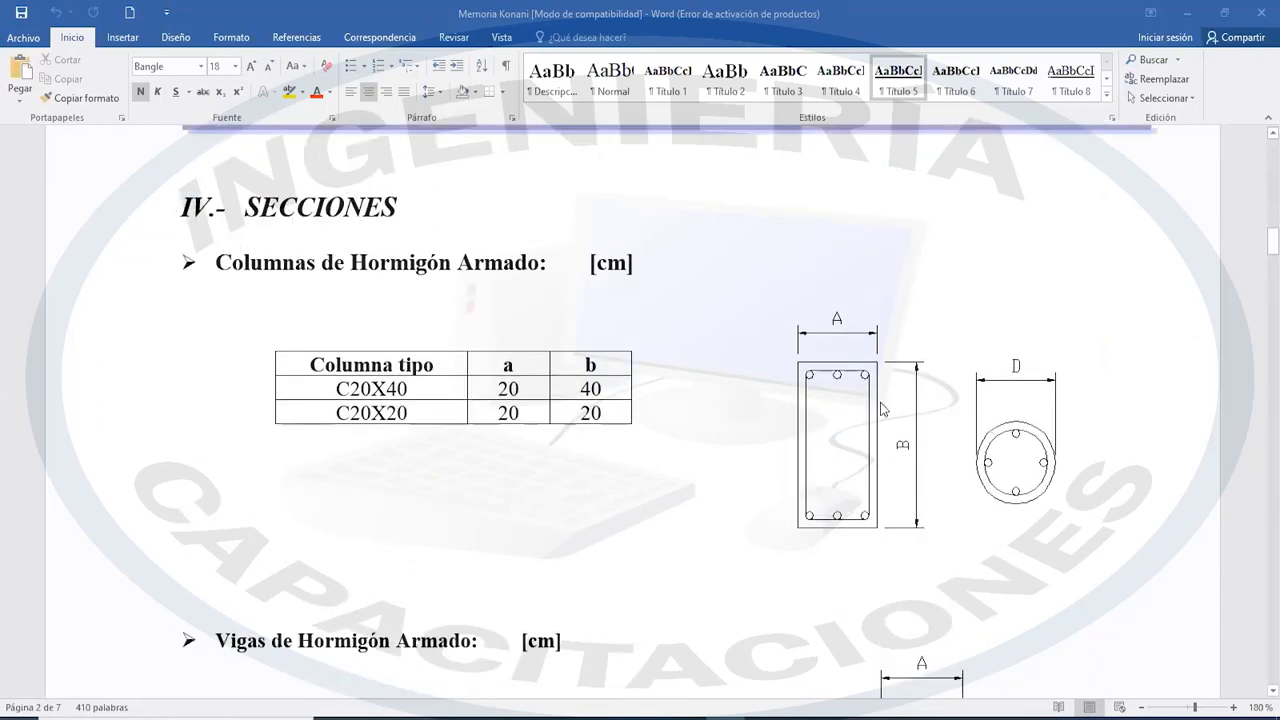
pyautogui.scroll(-3, 774, 391)
pyautogui.scroll(2, 774, 391)
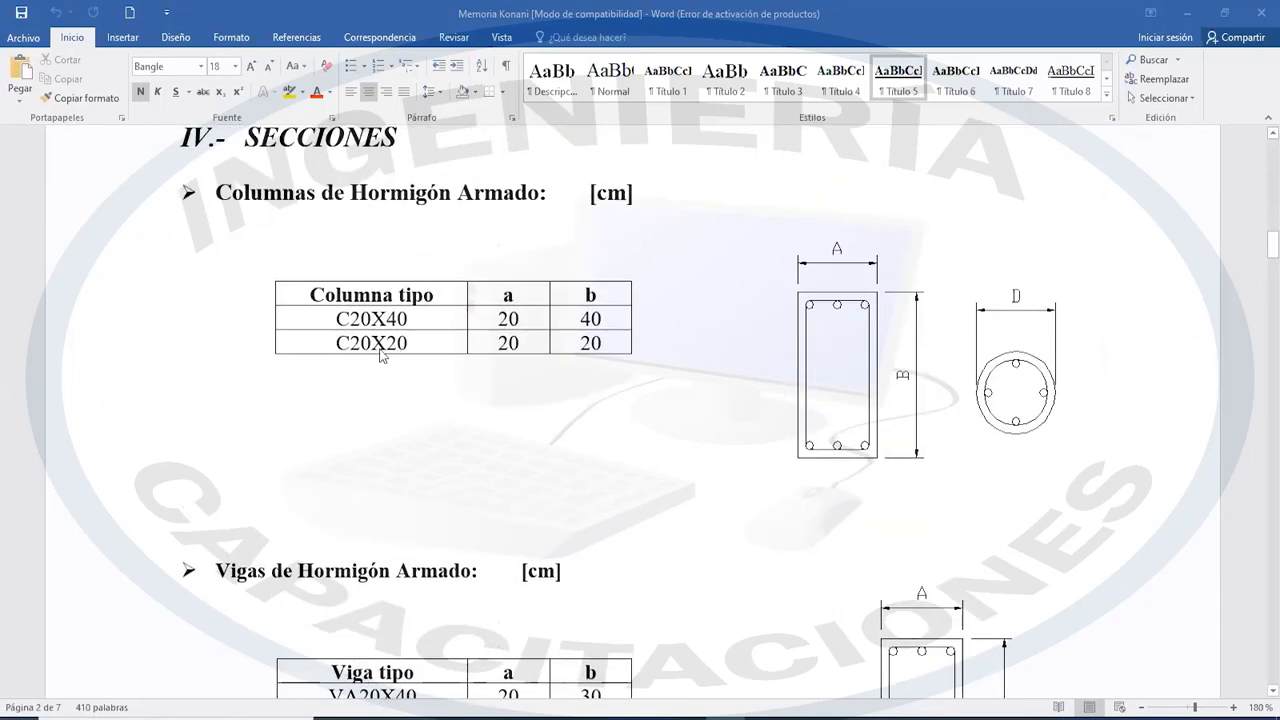
pyautogui.scroll(-3, 714, 477)
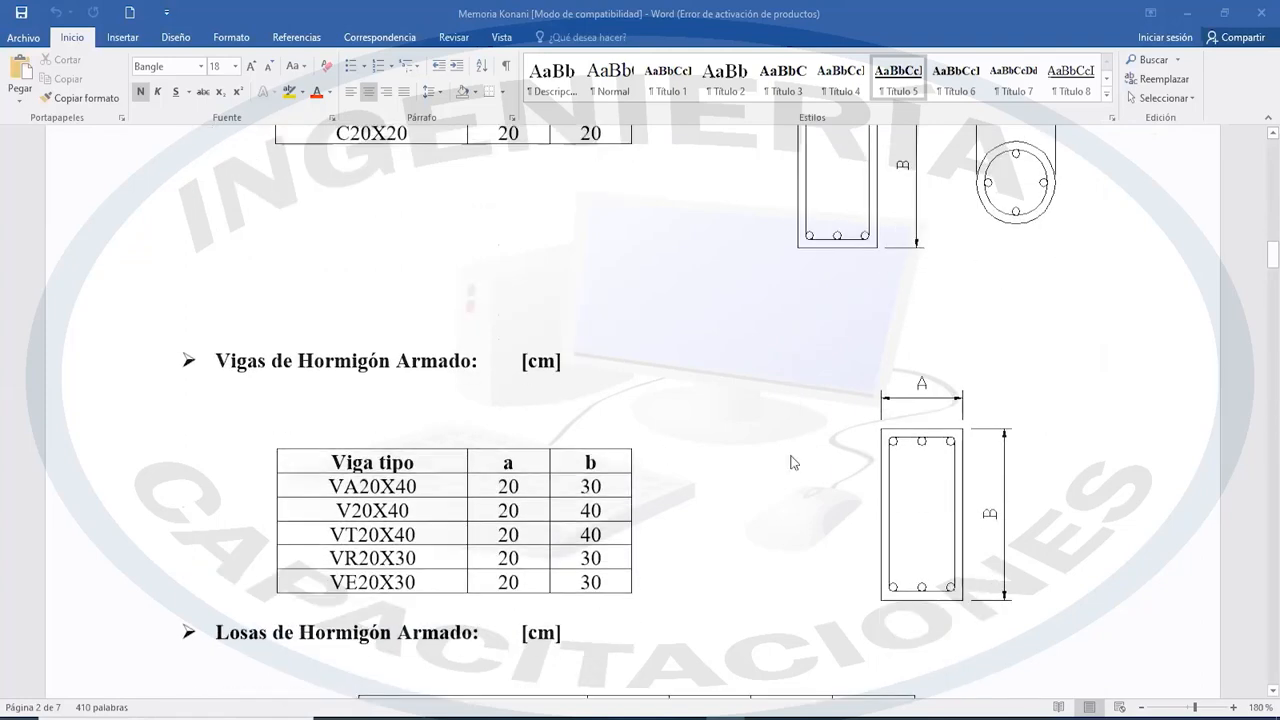
pyautogui.scroll(-2, 793, 462)
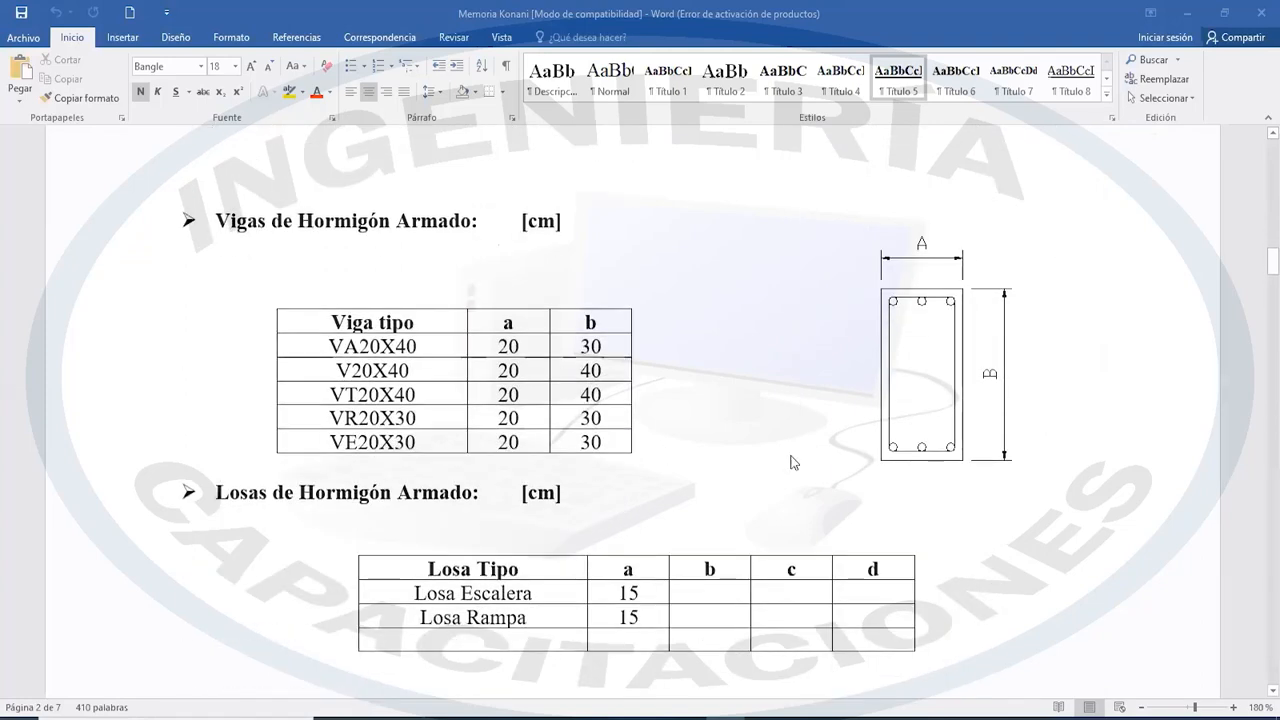
pyautogui.scroll(-10, 793, 462)
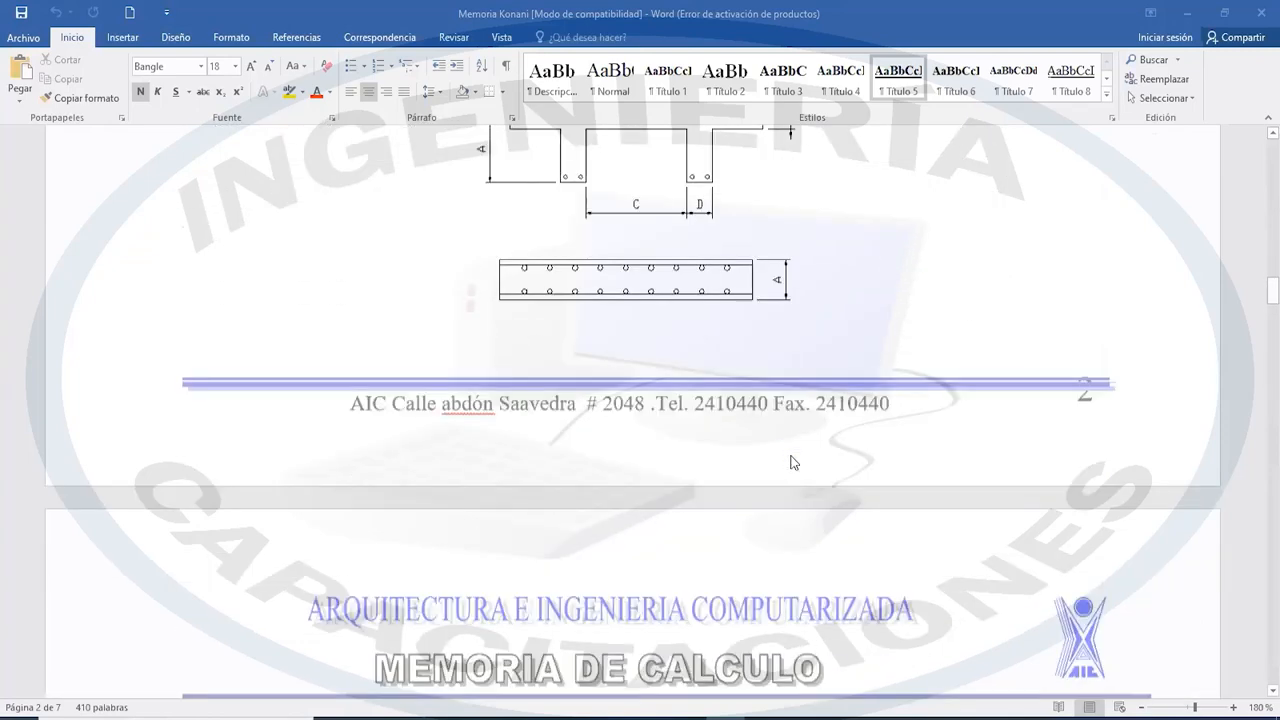
# - Look through the positive sign convention diagrams for beams, columns, plates and displacements in section VII
pyautogui.scroll(-10, 792, 462)
pyautogui.scroll(-2, 792, 462)
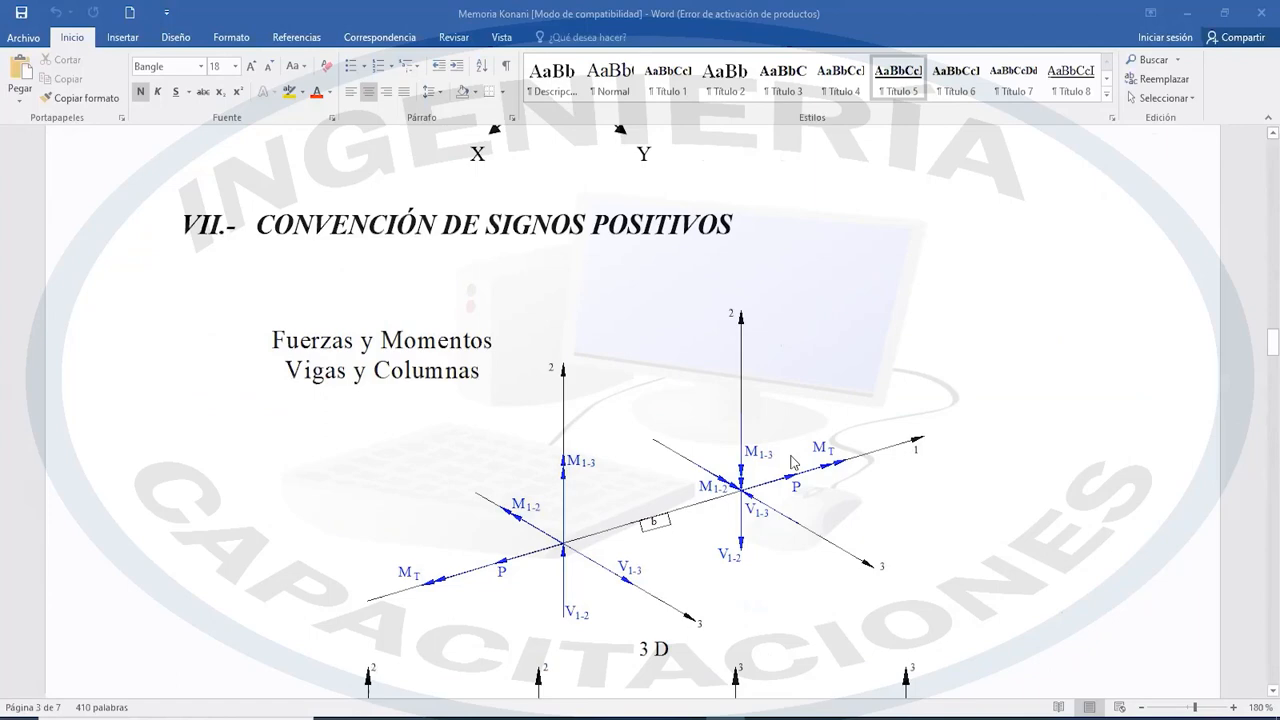
pyautogui.scroll(-1, 792, 462)
pyautogui.scroll(-1, 792, 462)
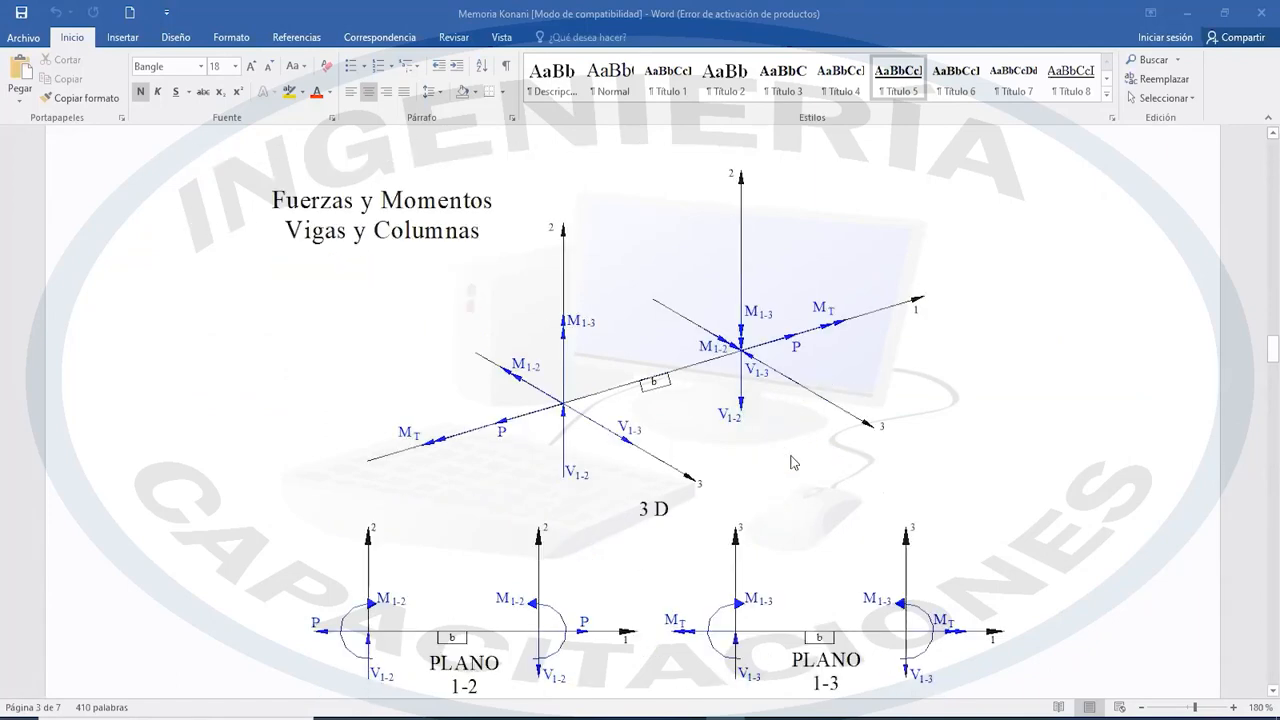
pyautogui.scroll(-20, 756, 416)
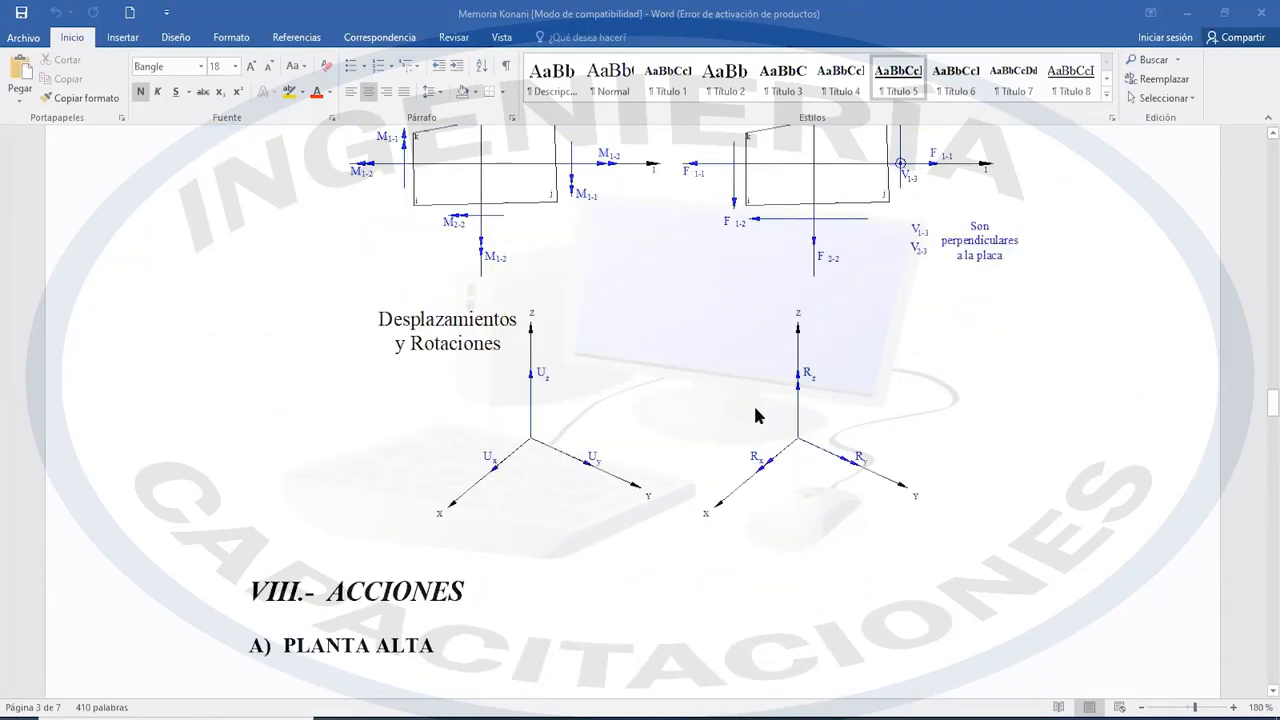
# - Review the loads for the upper floor, stairs and ramp, and roofs in section VIII, continuing to the elastic supports in section IX
pyautogui.scroll(-2, 755, 415)
pyautogui.scroll(1, 757, 417)
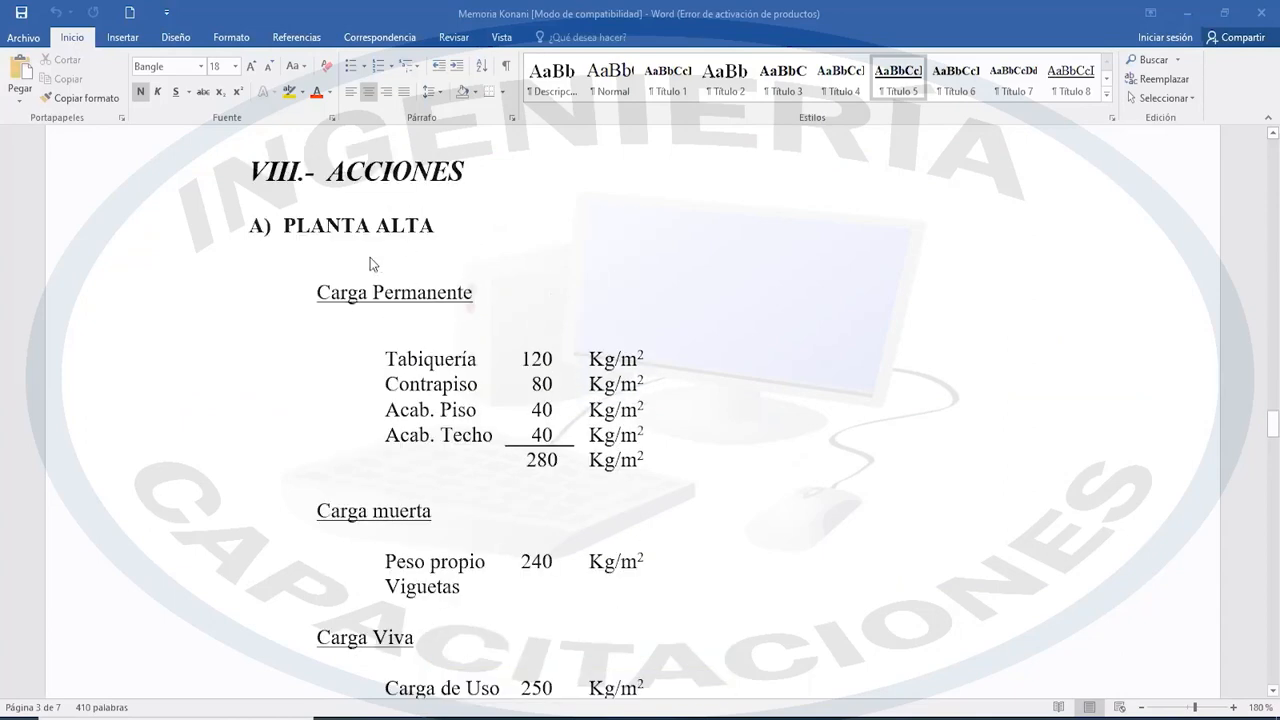
pyautogui.scroll(-2, 560, 300)
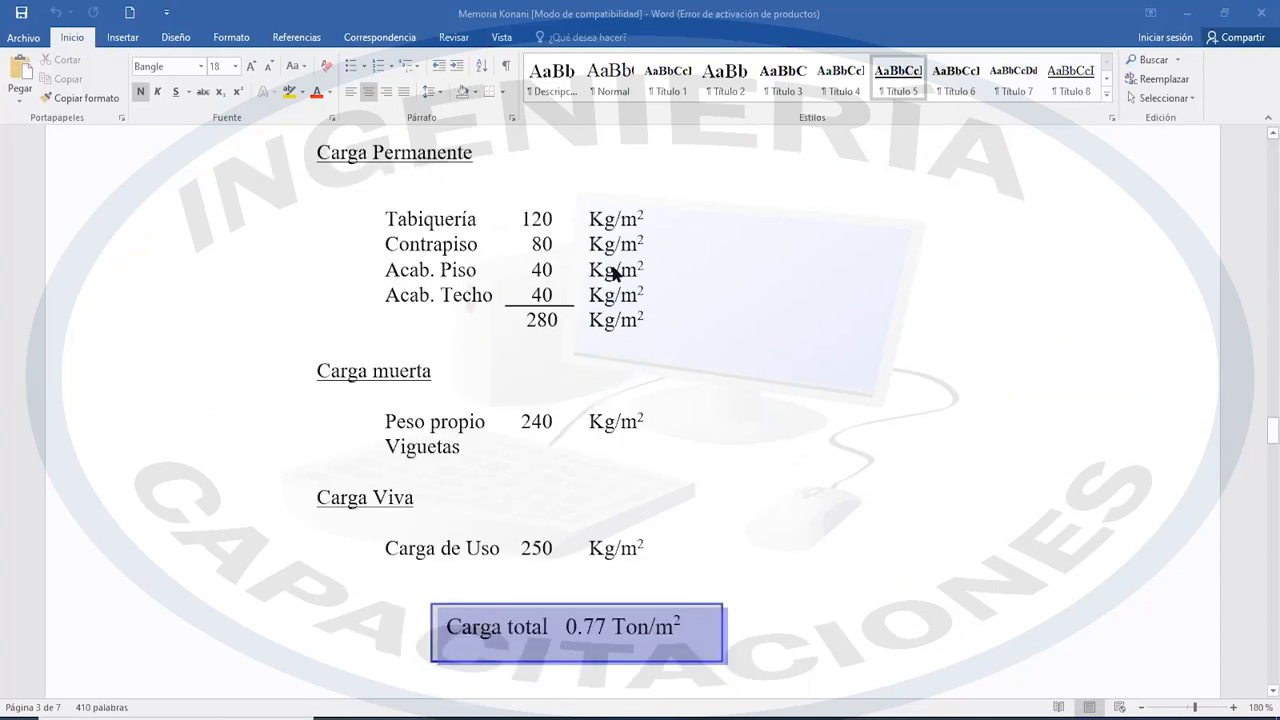
pyautogui.scroll(1, 600, 390)
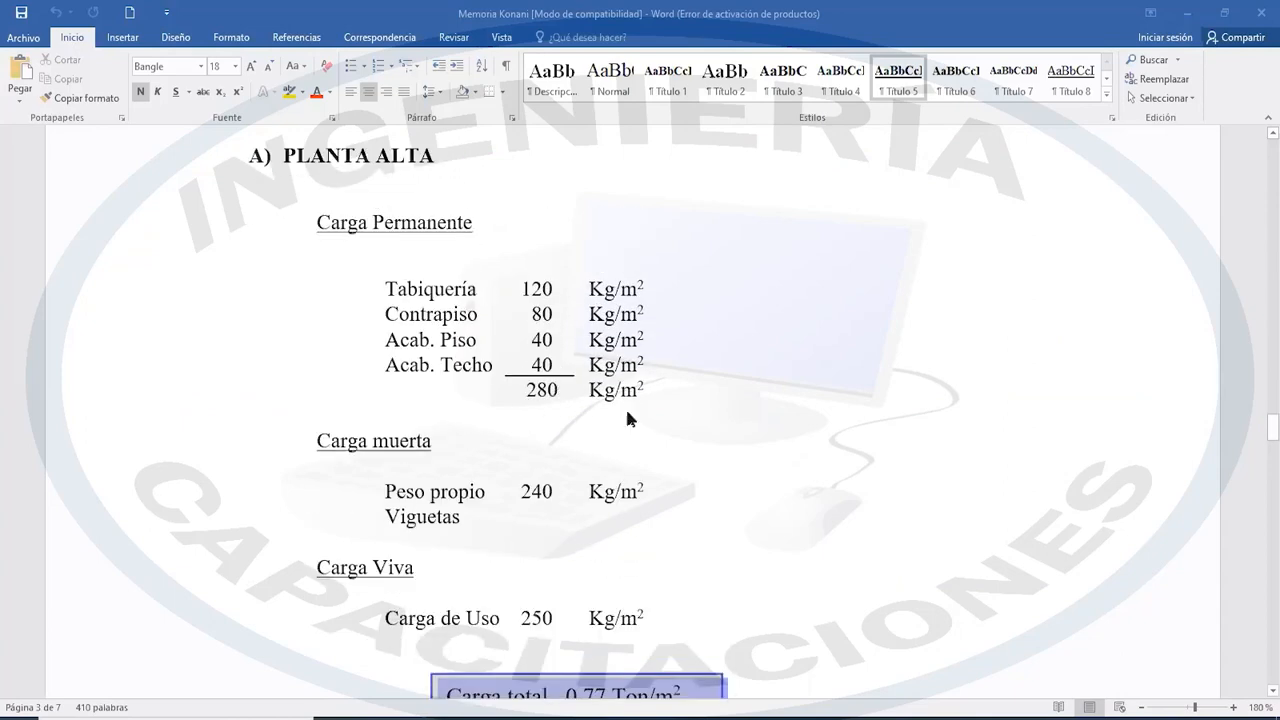
pyautogui.scroll(-1, 549, 506)
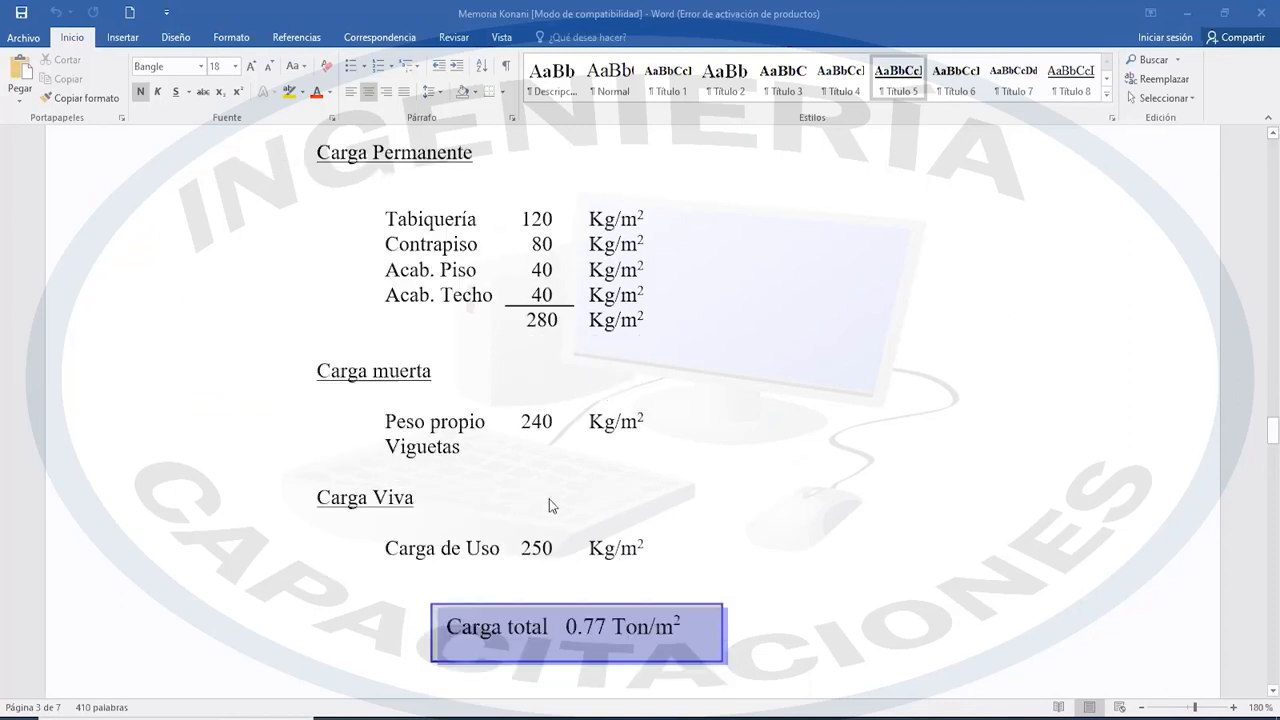
pyautogui.scroll(-2, 556, 481)
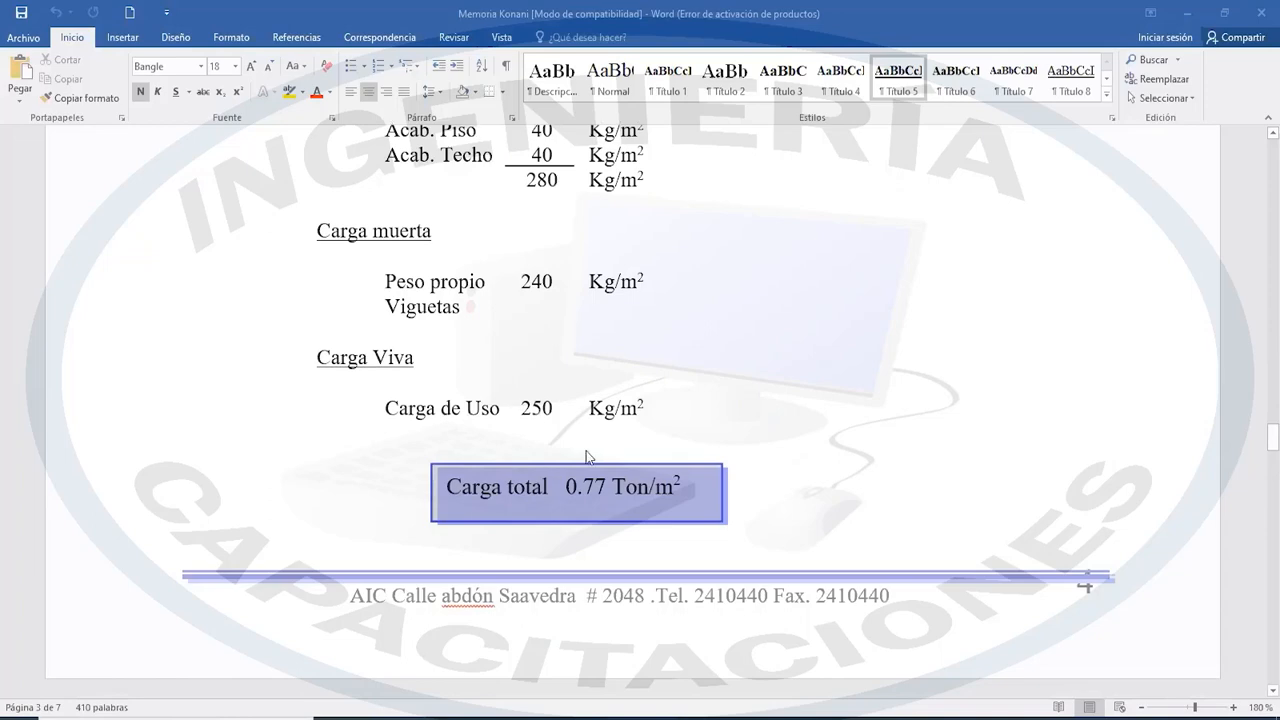
pyautogui.scroll(-12, 591, 476)
pyautogui.scroll(1, 593, 476)
pyautogui.scroll(2, 549, 397)
pyautogui.scroll(-2, 541, 410)
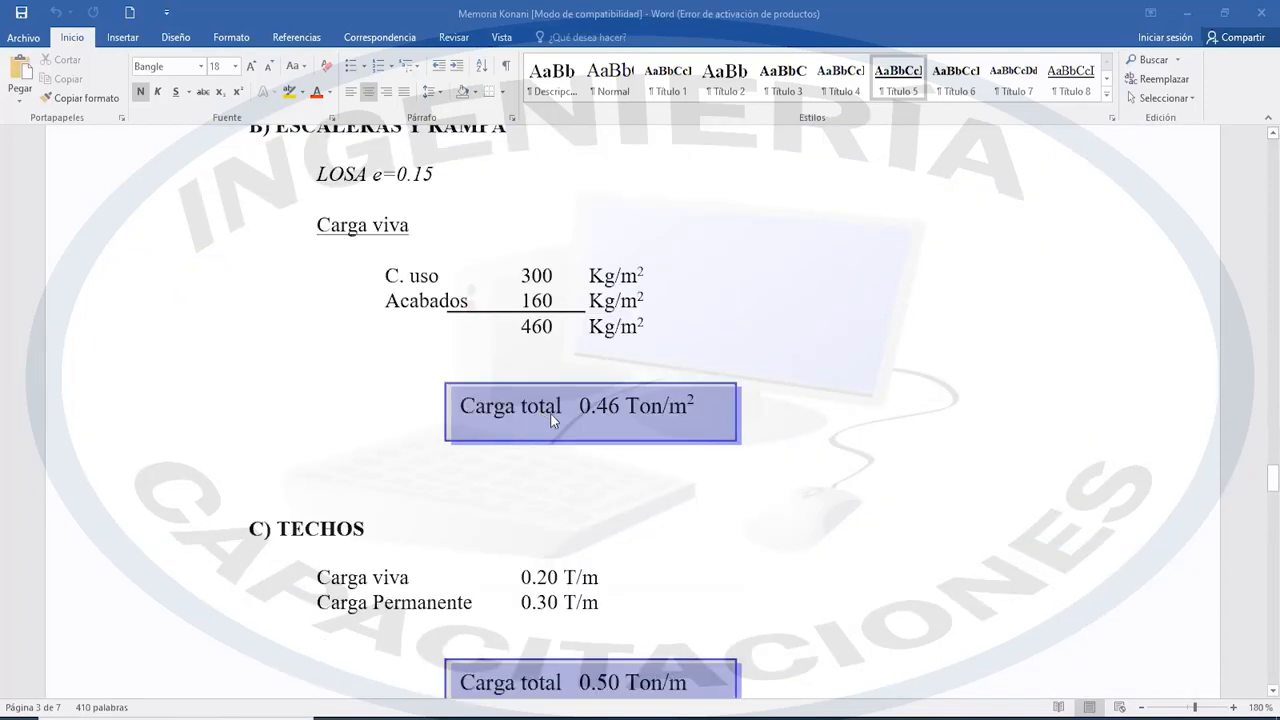
pyautogui.scroll(-8, 573, 428)
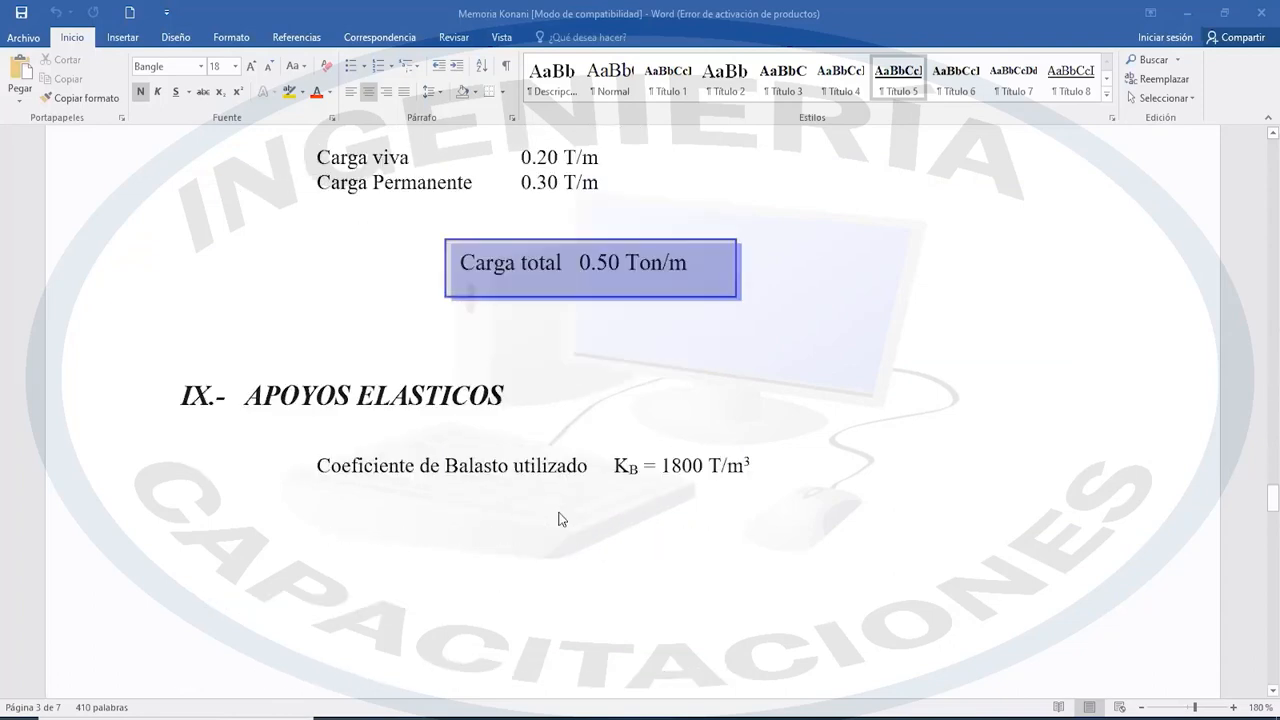
# - Examine the Zona III seismic spectrum, its damping and amplification factor in section X, and glance through the mass calculation in section XI
pyautogui.scroll(-12, 562, 517)
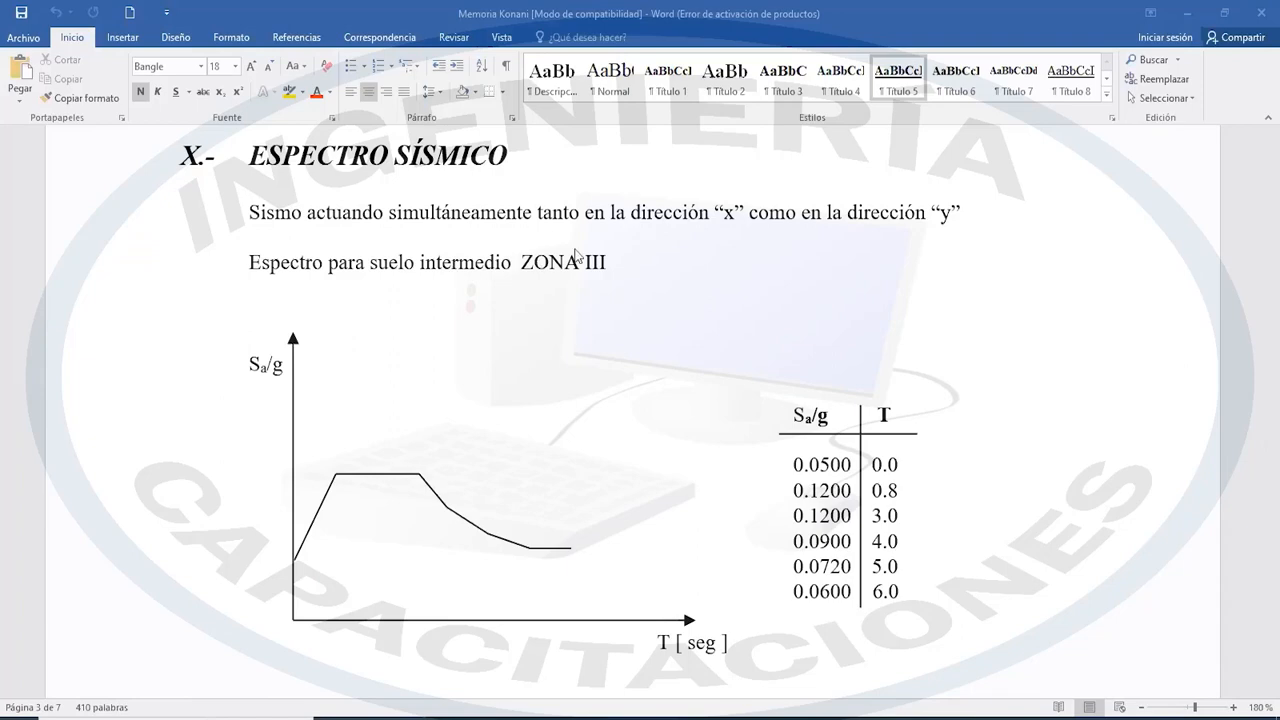
pyautogui.scroll(-1, 485, 404)
pyautogui.scroll(-7, 485, 400)
pyautogui.scroll(3, 485, 400)
pyautogui.scroll(3, 487, 399)
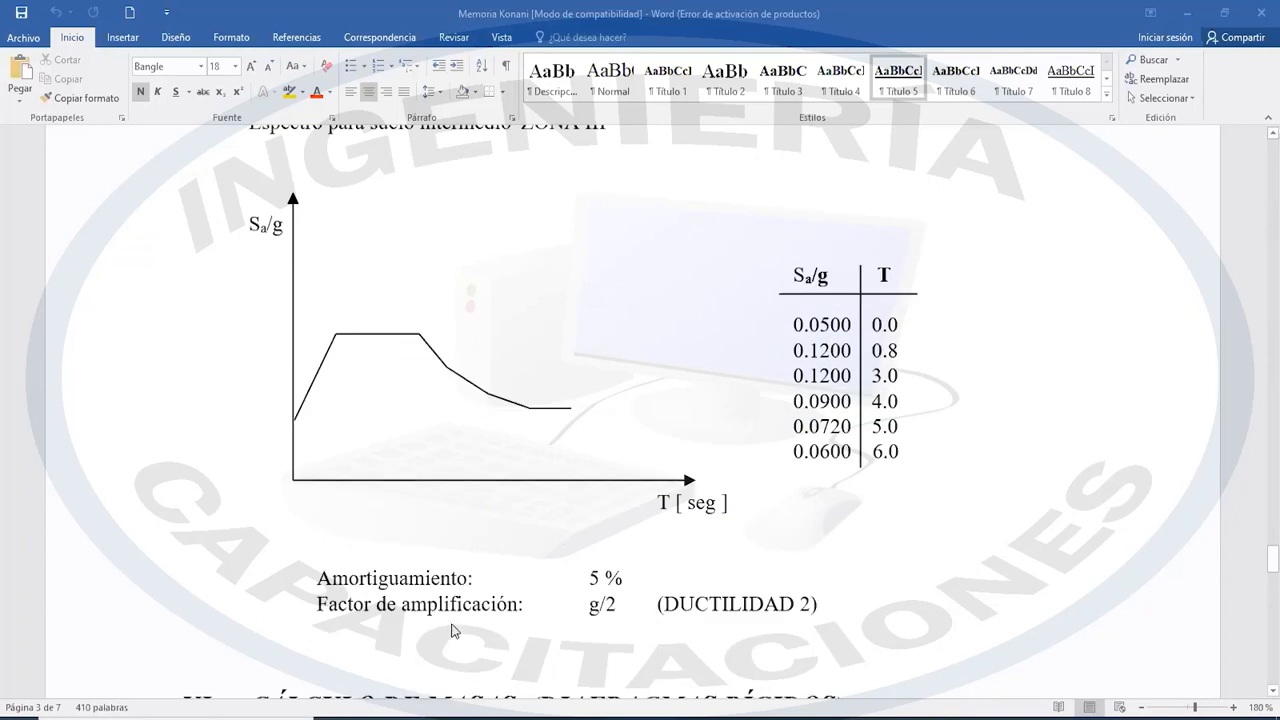
pyautogui.scroll(1, 451, 625)
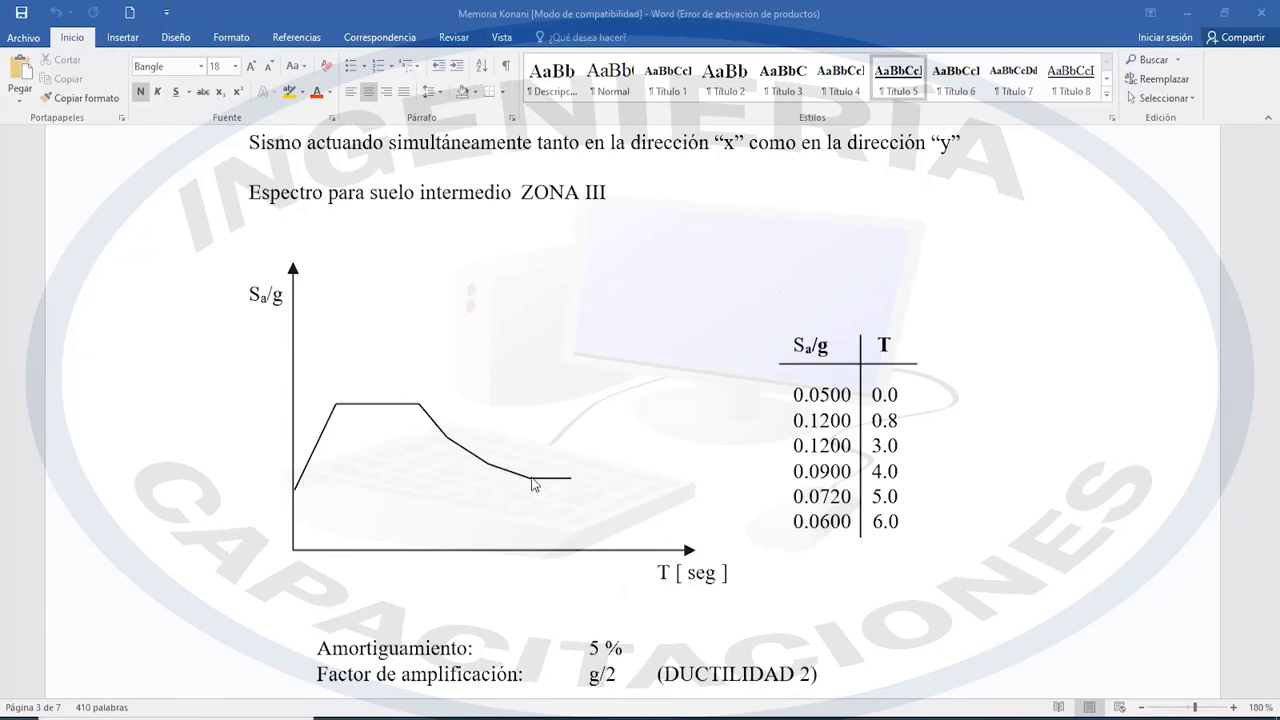
pyautogui.scroll(-4, 829, 548)
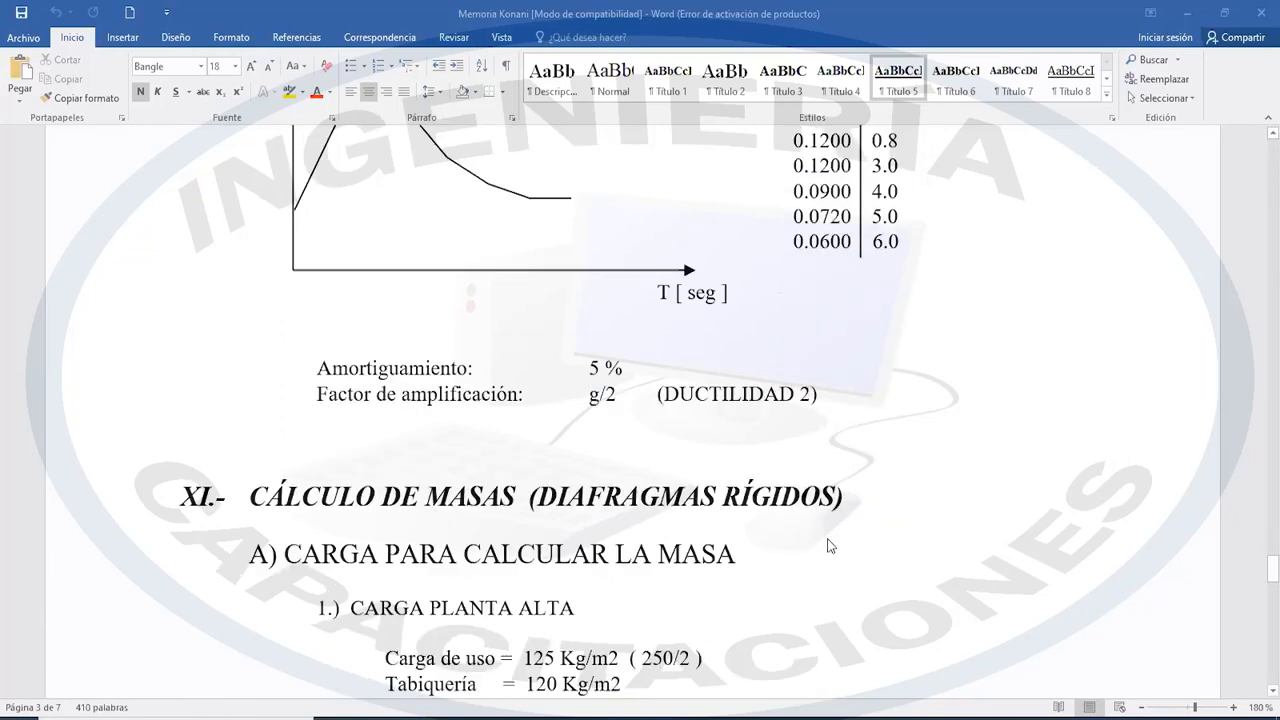
pyautogui.scroll(-15, 829, 546)
pyautogui.scroll(5, 829, 546)
pyautogui.scroll(12, 829, 546)
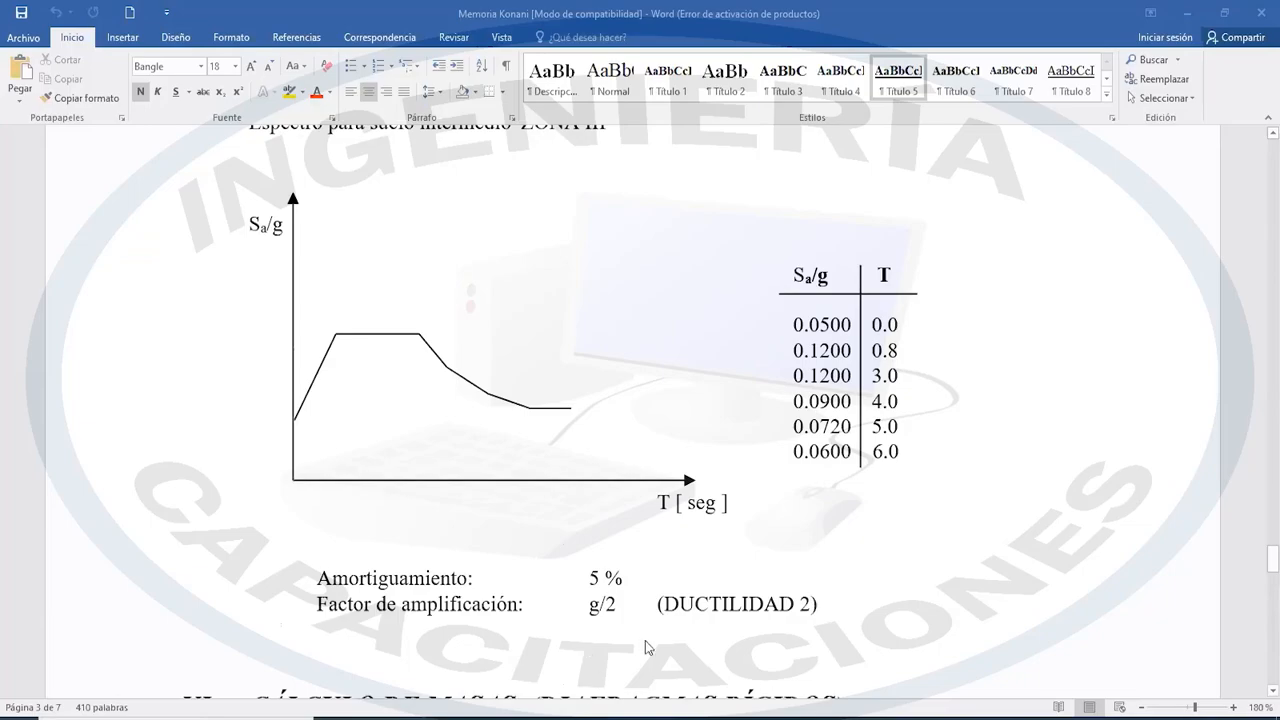
# - Switch to SAP2000 and add a new User-type response spectrum function named SISMOBOLIVIA
pyautogui.hotkey('alt', 'Tab')
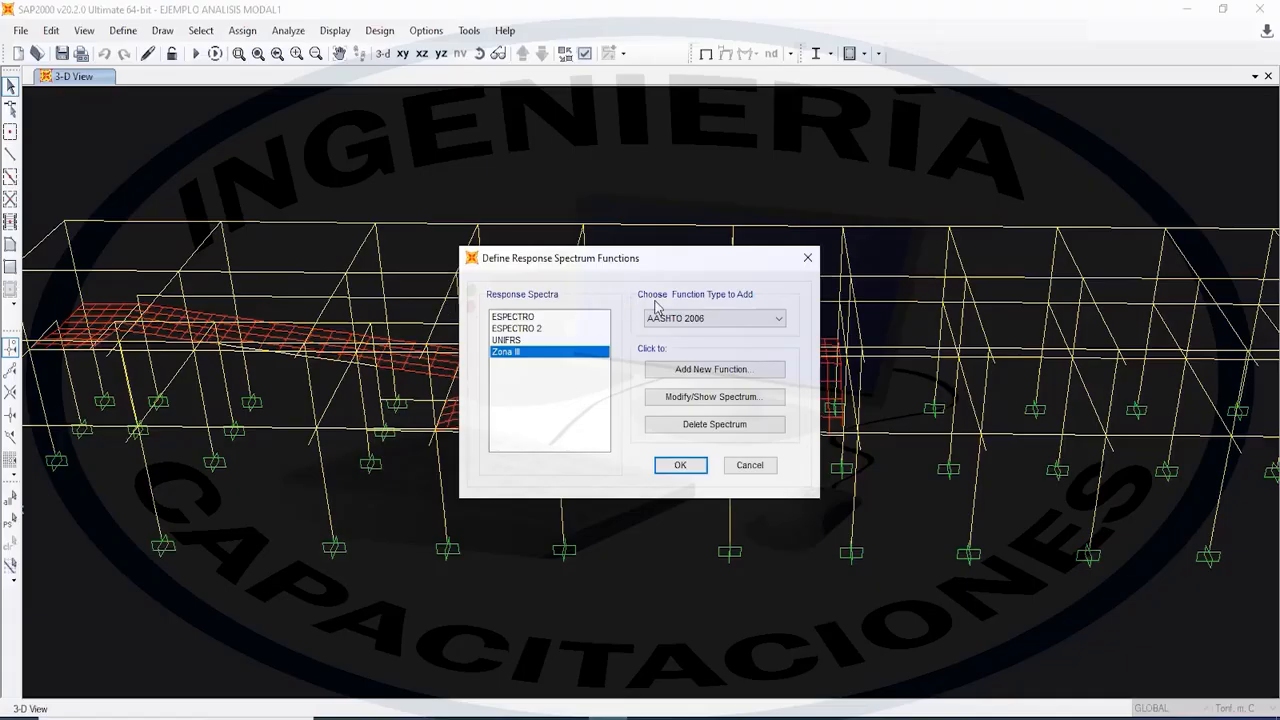
pyautogui.click(745, 320)
pyautogui.scroll(-5, 722, 578)
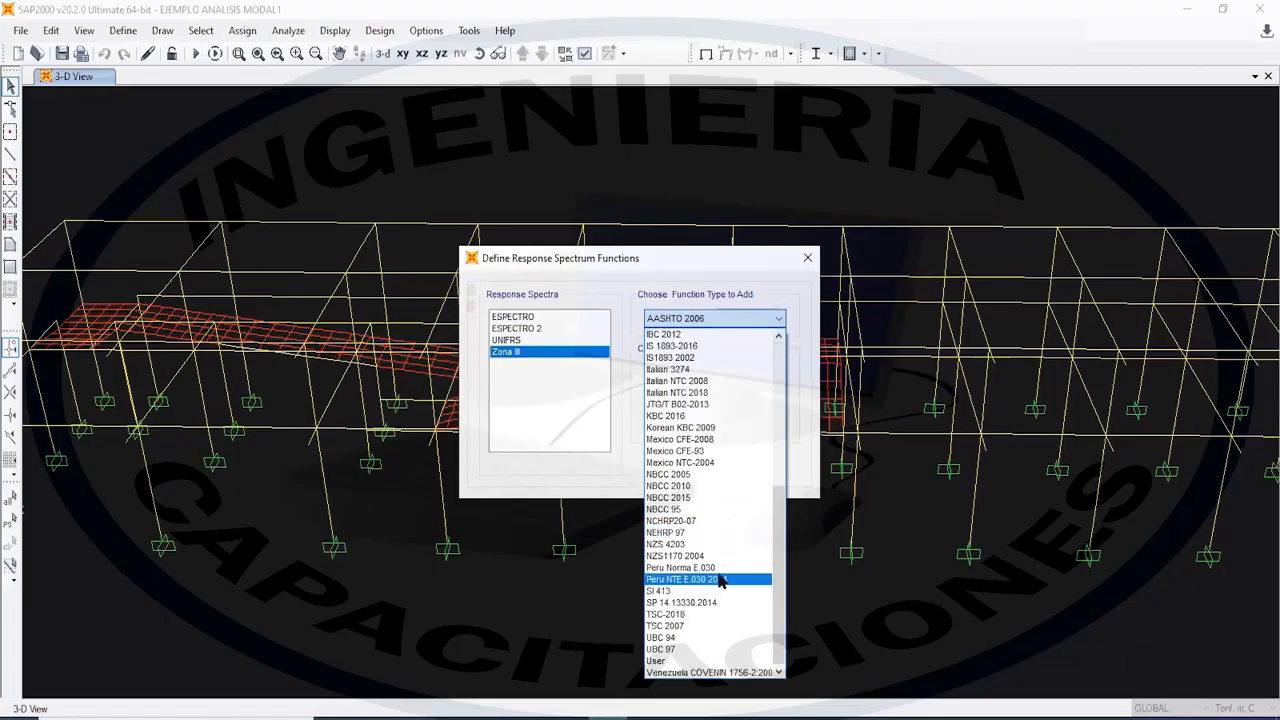
pyautogui.click(690, 661)
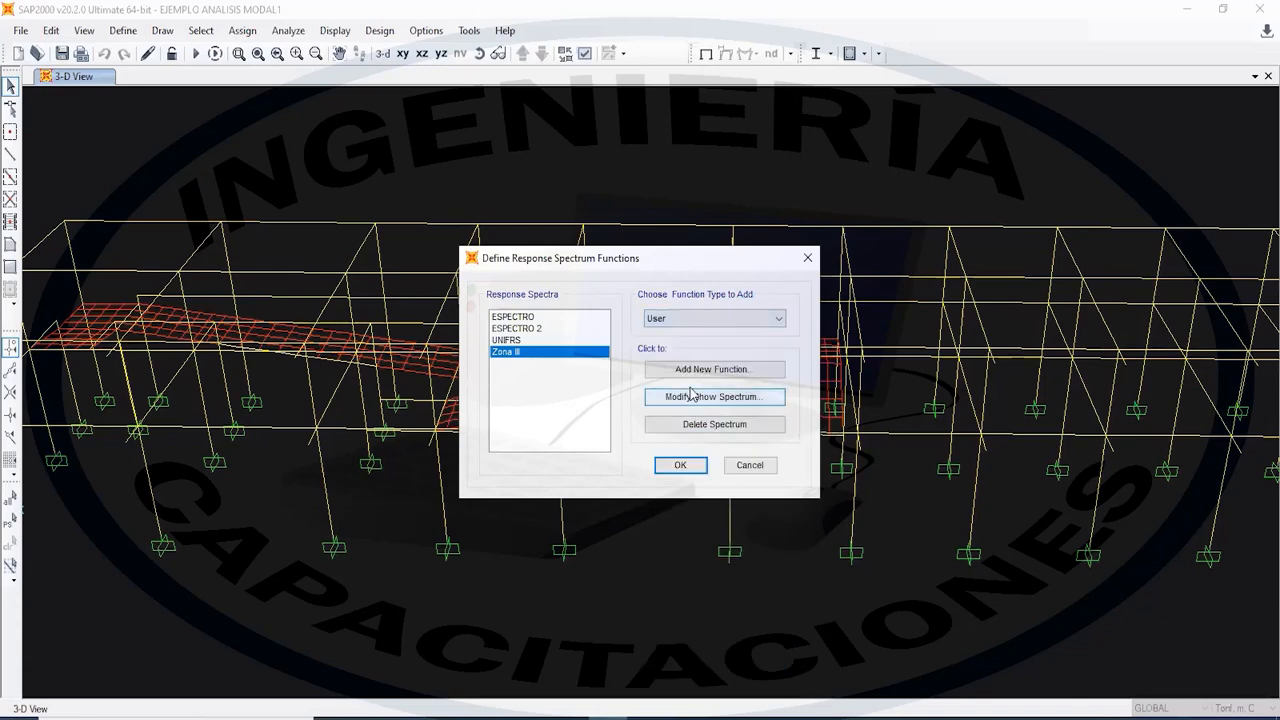
pyautogui.click(717, 372)
pyautogui.click(717, 372)
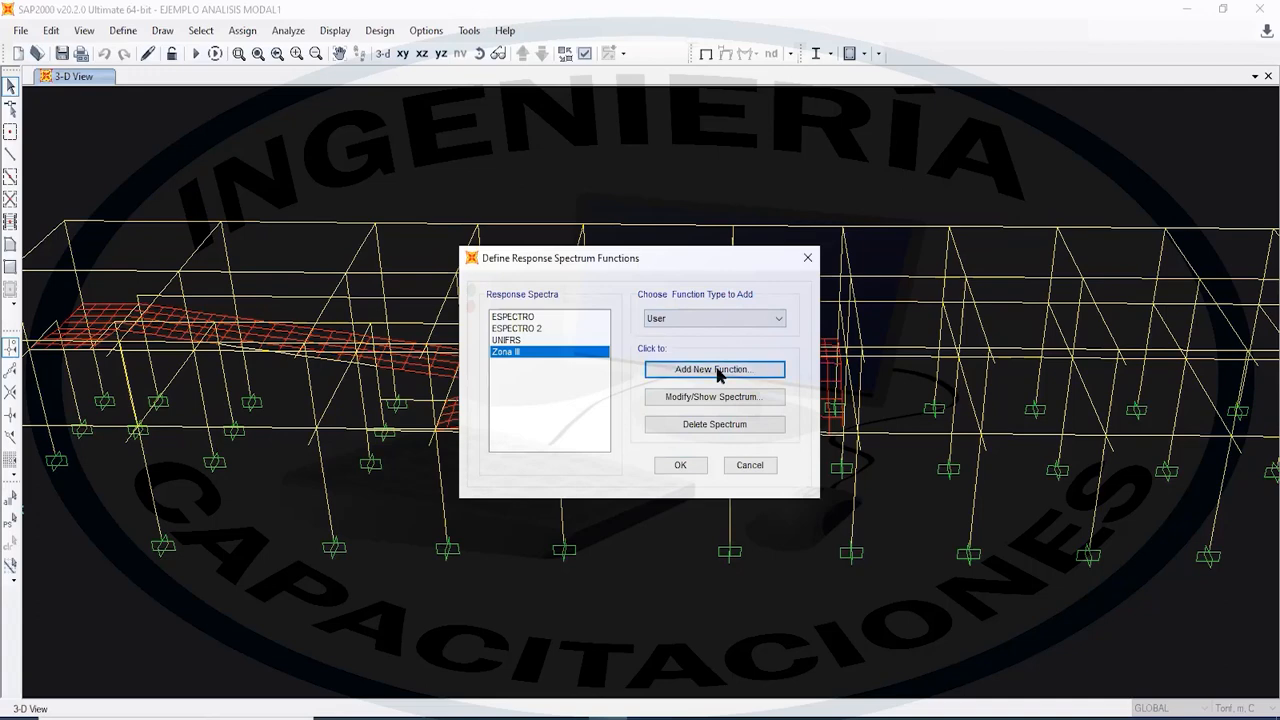
pyautogui.doubleClick(528, 180)
pyautogui.write('SISMOBOLIVIA')
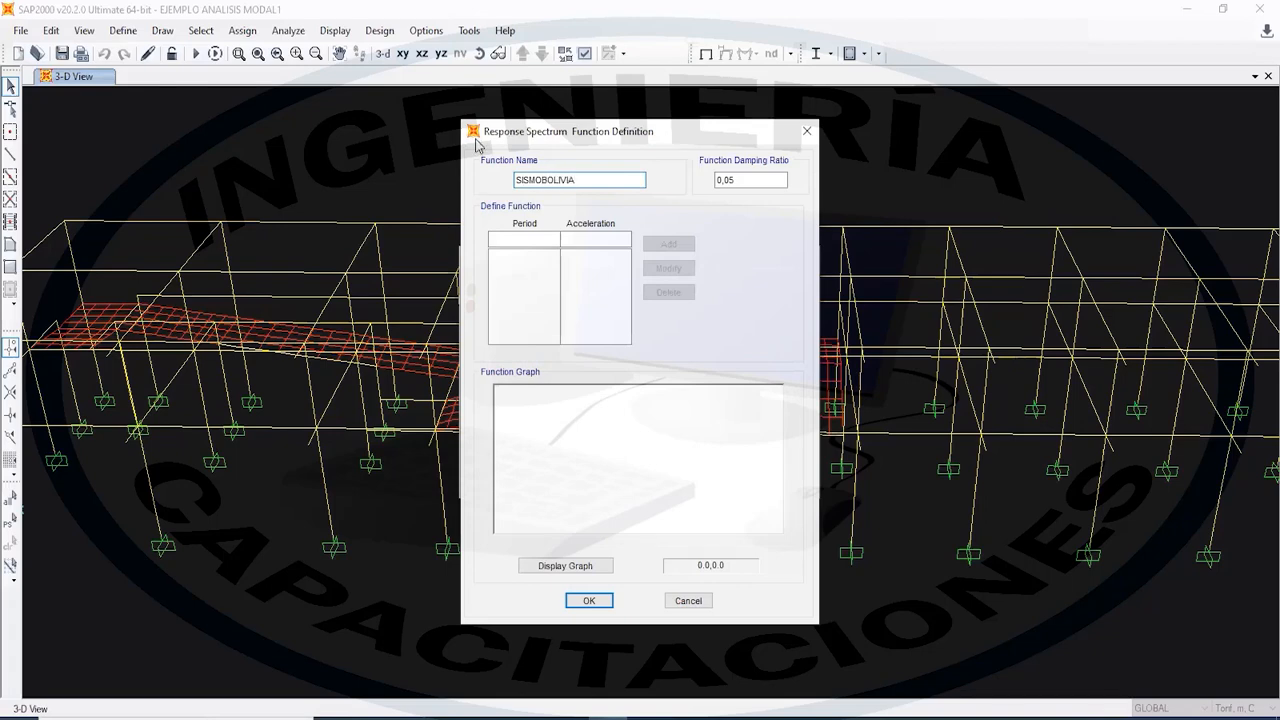
# - Enter period 0 and acceleration 0 as the first point of the spectrum function
pyautogui.click(524, 240)
pyautogui.write('0')
pyautogui.press('Tab')
pyautogui.write('0')
pyautogui.click(521, 240)
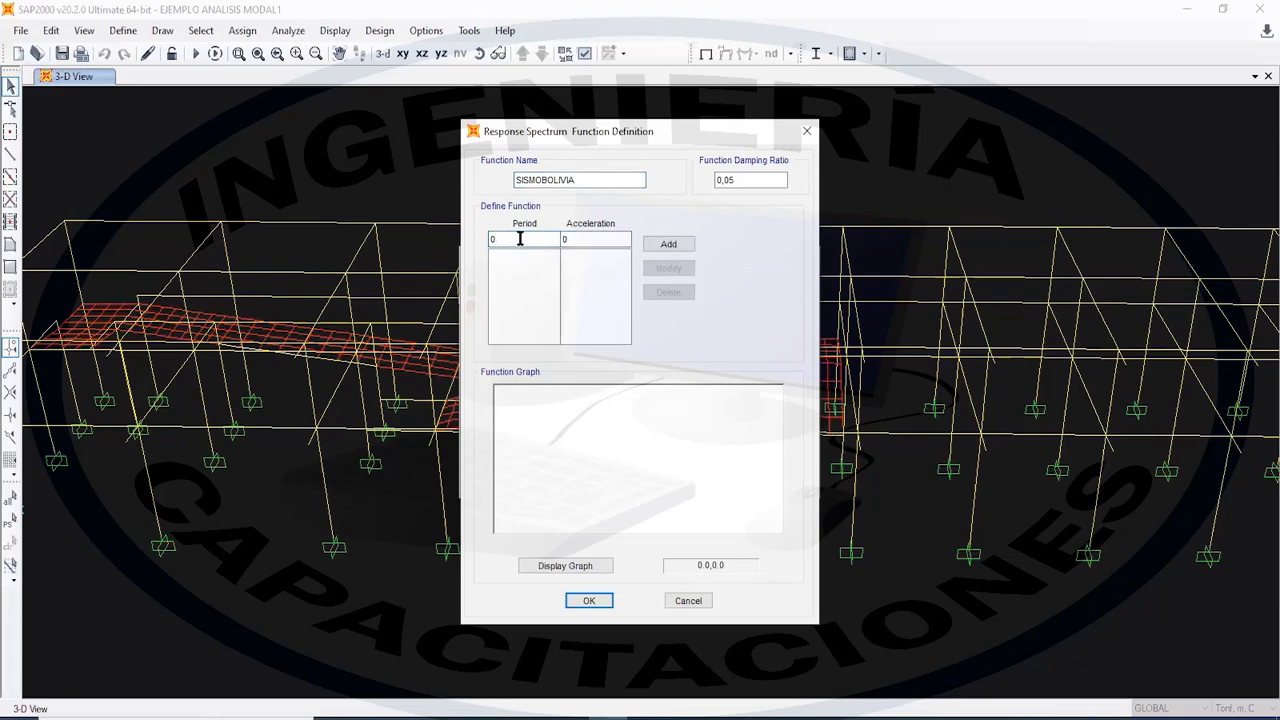
# - Compare the function's damping ratio with the damping given in the Word report, and check the first period in its spectrum table
pyautogui.click(753, 180)
pyautogui.hotkey('alt', 'Tab')
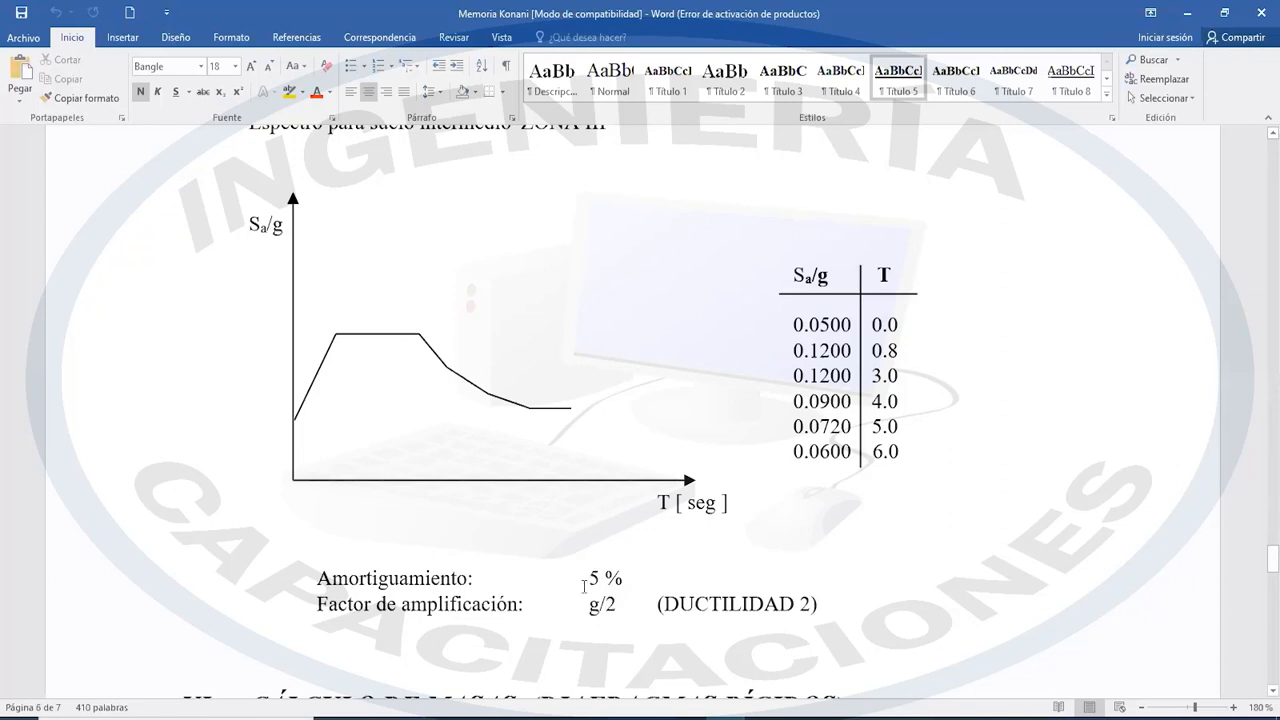
pyautogui.moveTo(573, 576); pyautogui.dragTo(624, 578)
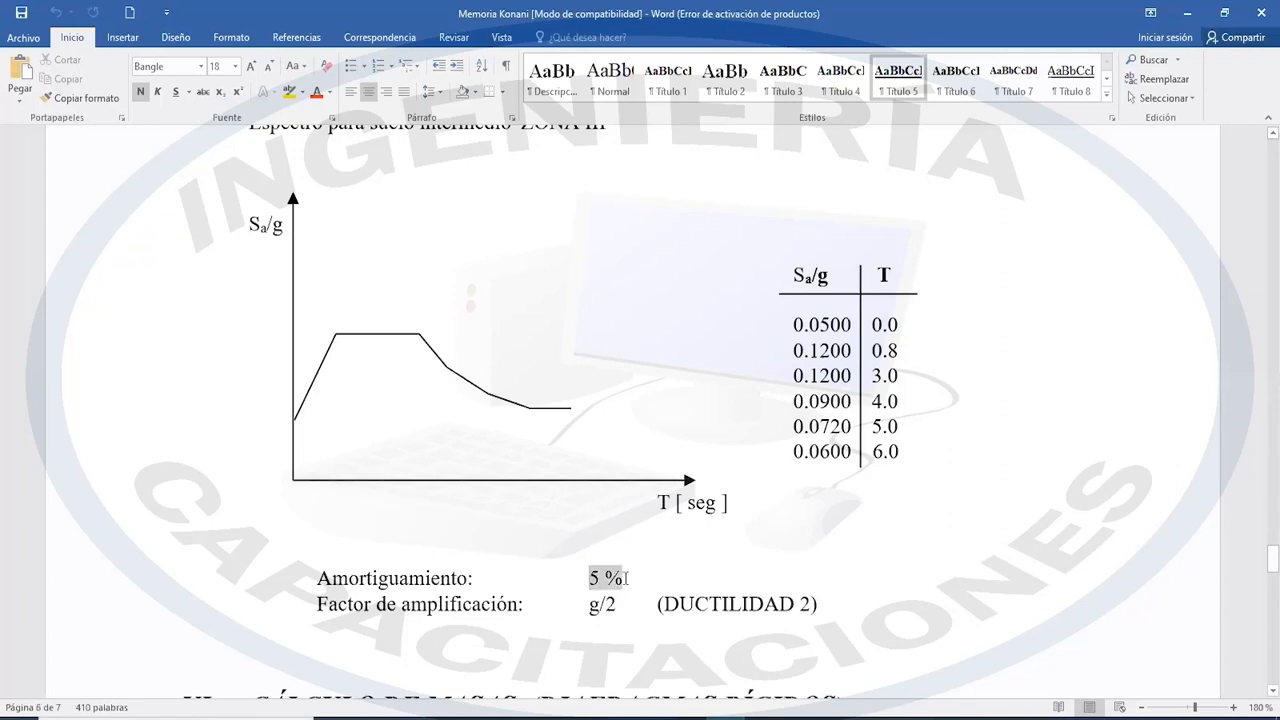
pyautogui.click(621, 652)
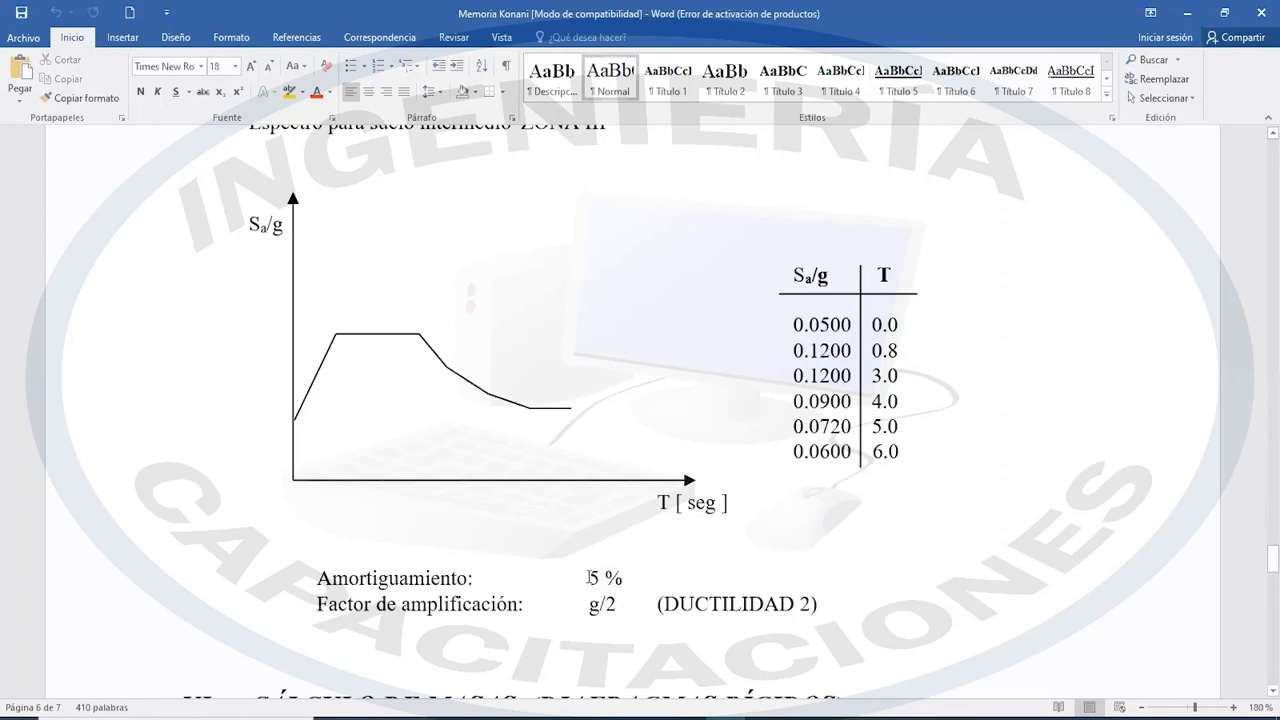
pyautogui.moveTo(588, 577); pyautogui.dragTo(626, 578)
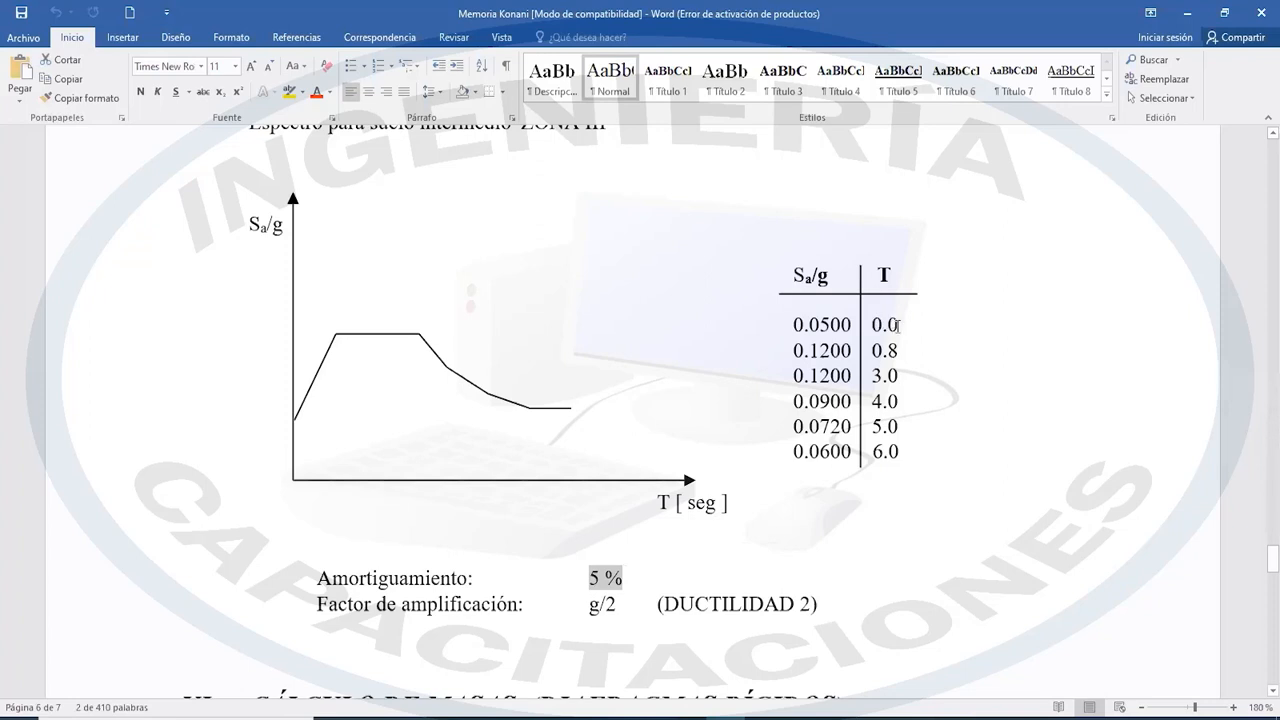
pyautogui.moveTo(897, 325); pyautogui.dragTo(870, 325)
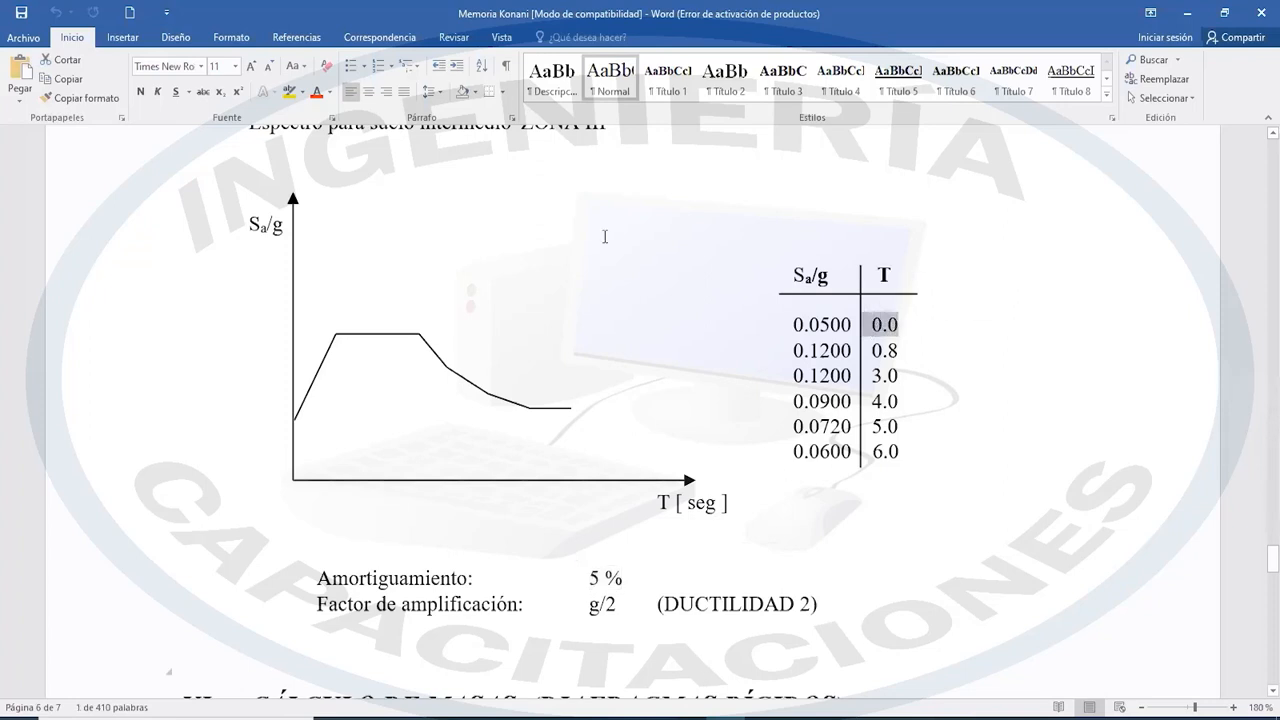
# - Back in SAP2000, add the period 0 point to the function and correct its acceleration to 0,05 according to the report
pyautogui.hotkey('alt', 'Tab')
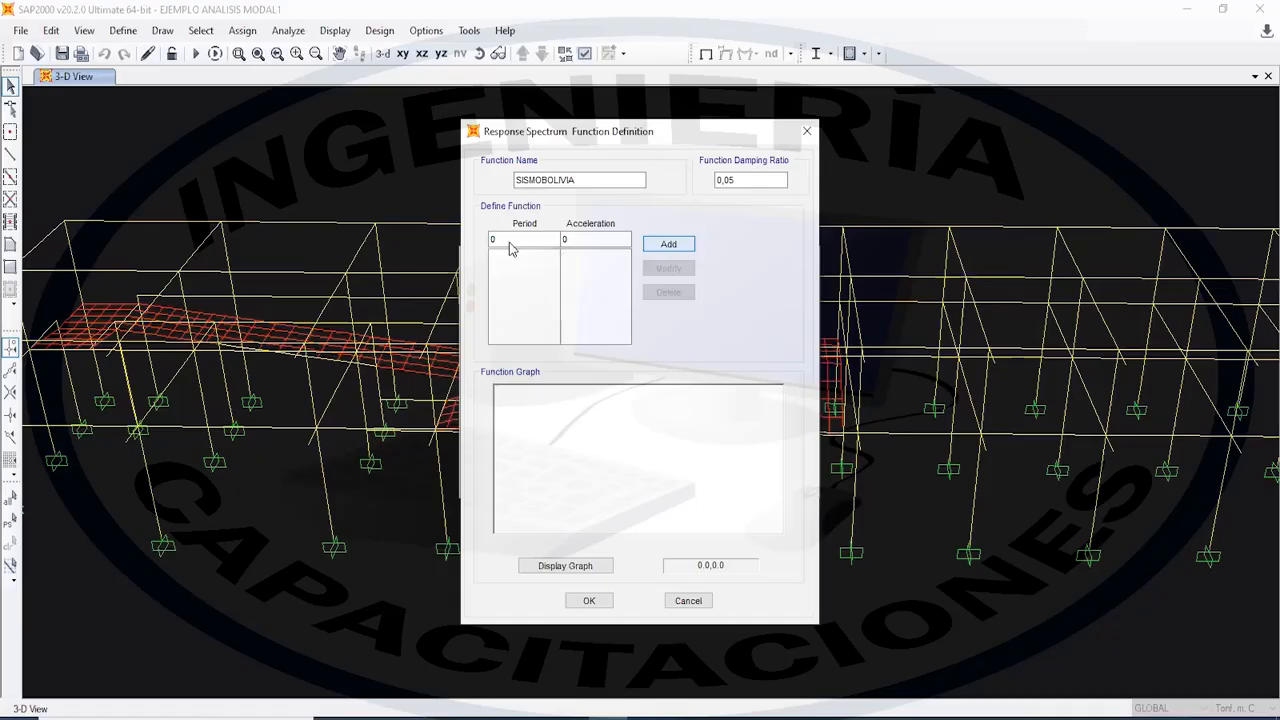
pyautogui.click(668, 244)
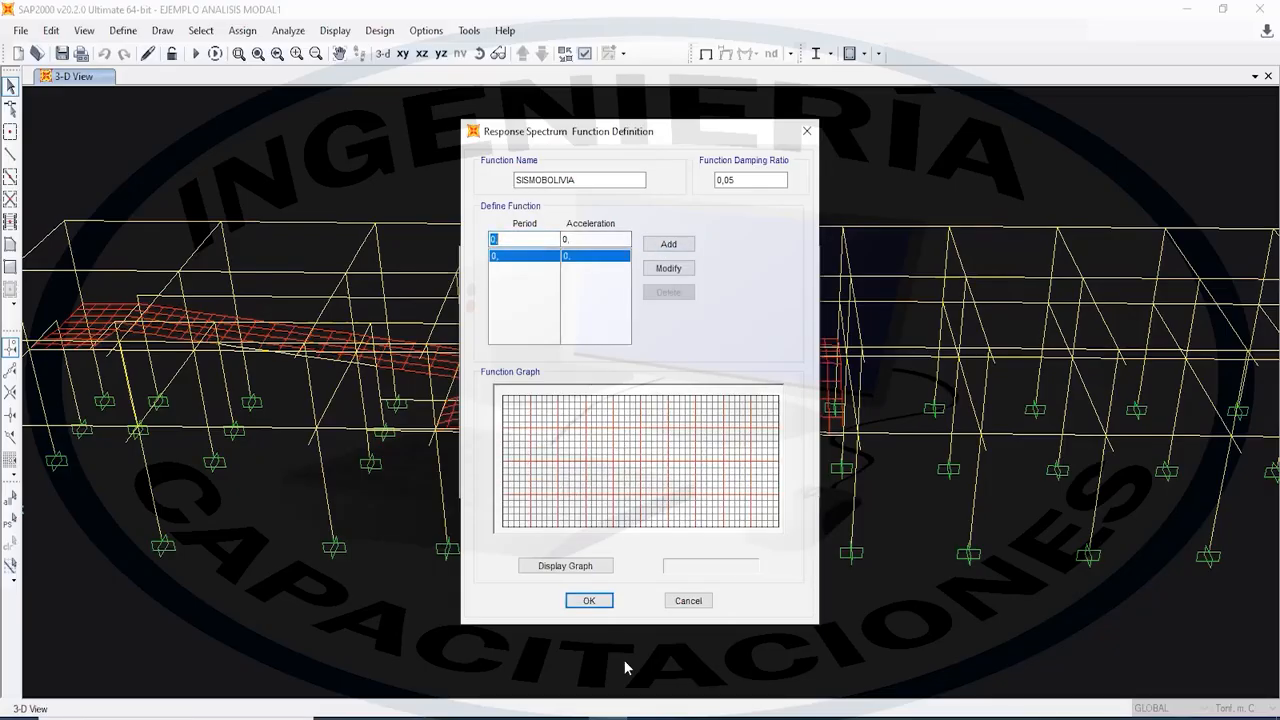
pyautogui.hotkey('alt', 'Tab')
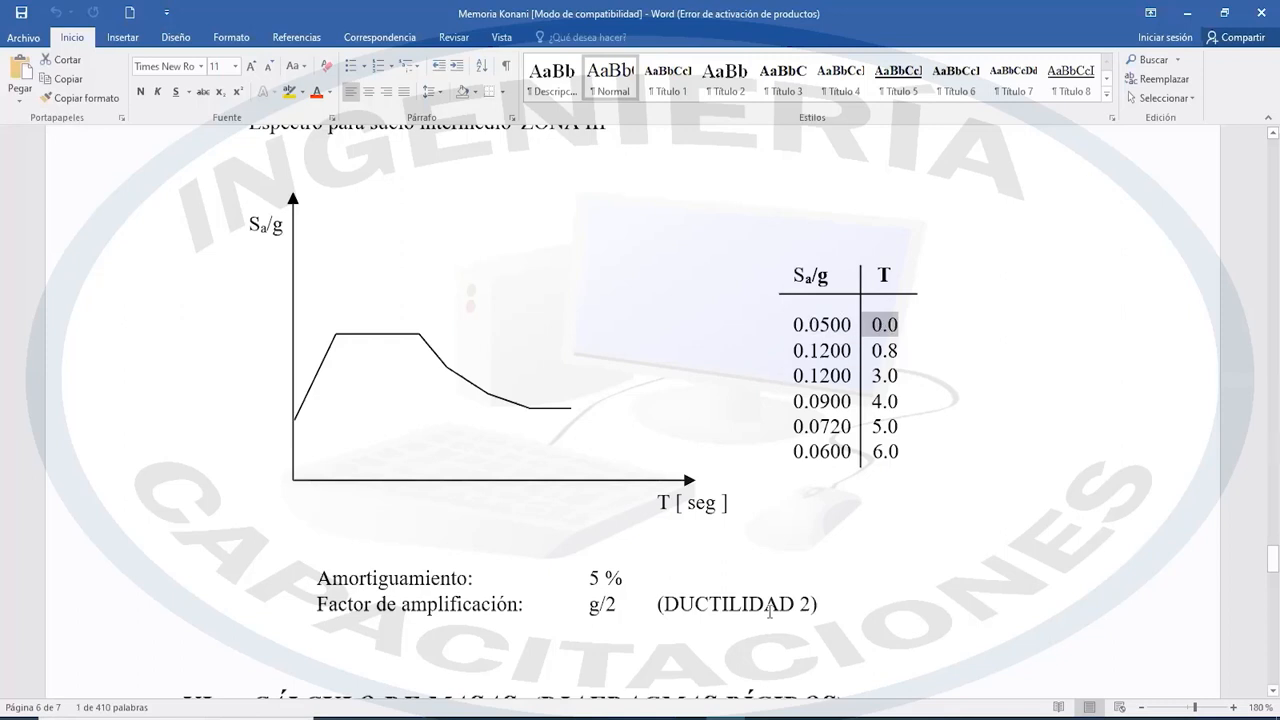
pyautogui.hotkey('alt', 'Tab')
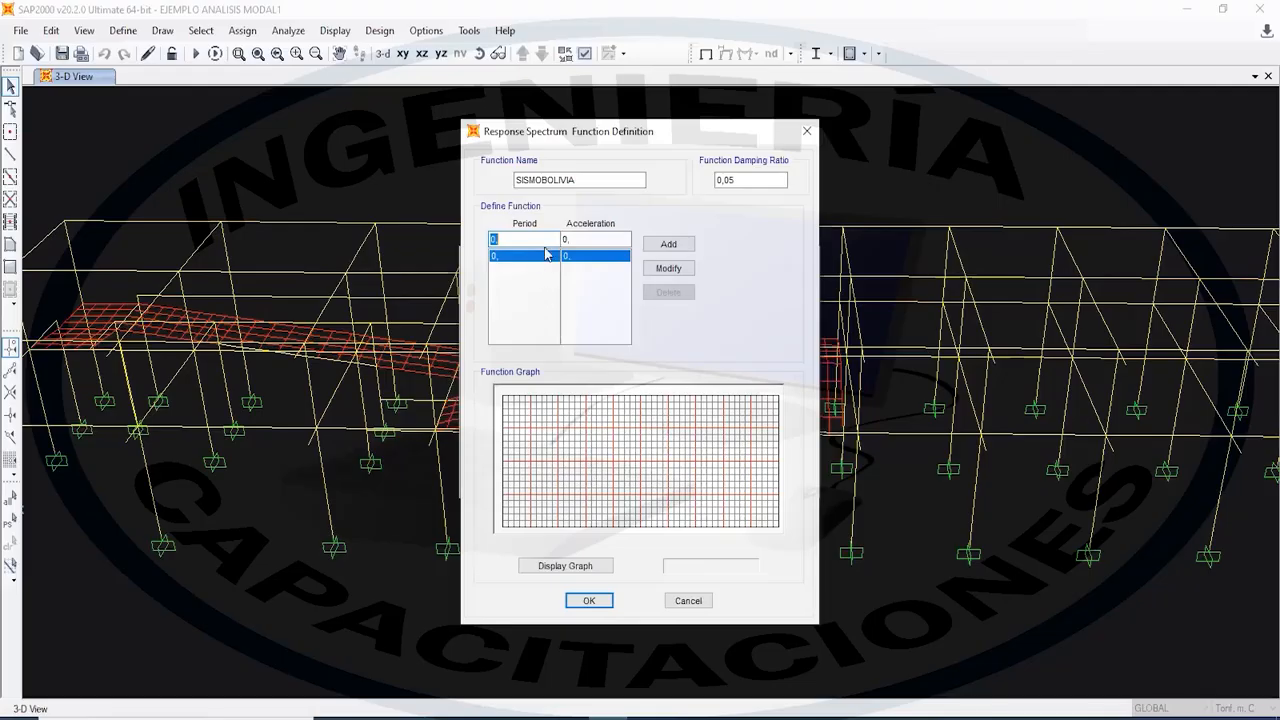
pyautogui.click(665, 265)
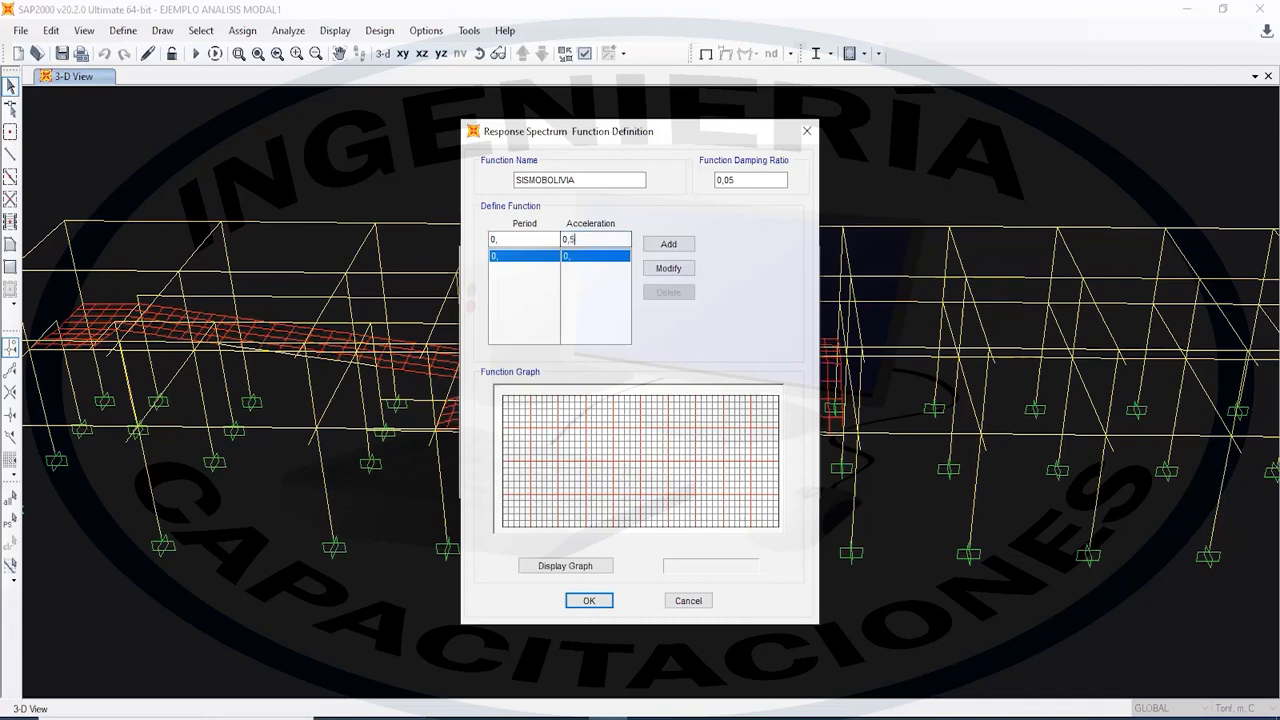
pyautogui.hotkey('alt', 'Tab')
pyautogui.hotkey('alt', 'Tab')
pyautogui.press('Left')
pyautogui.write('0')
pyautogui.click(669, 270)
pyautogui.click(669, 276)
# - Look up the second row of the report's spectrum table and add it as period 0,8 with acceleration 0,12
pyautogui.click(729, 717)
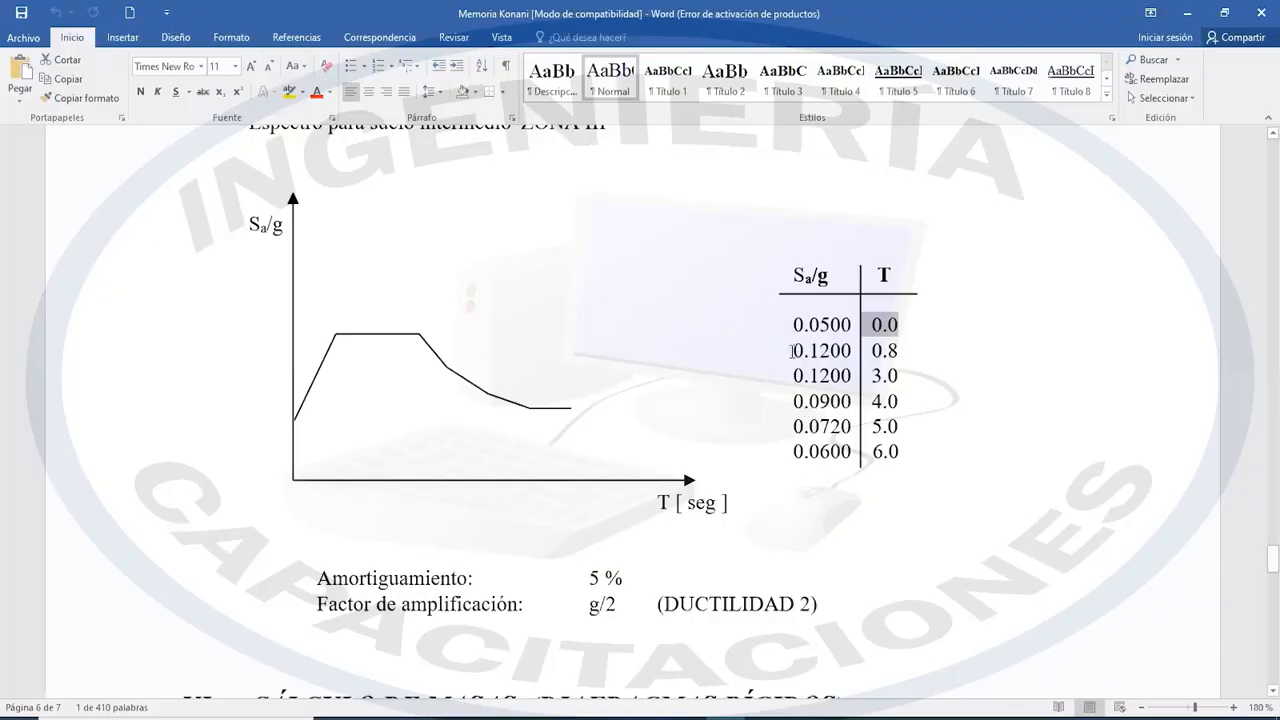
pyautogui.moveTo(792, 351); pyautogui.dragTo(853, 355)
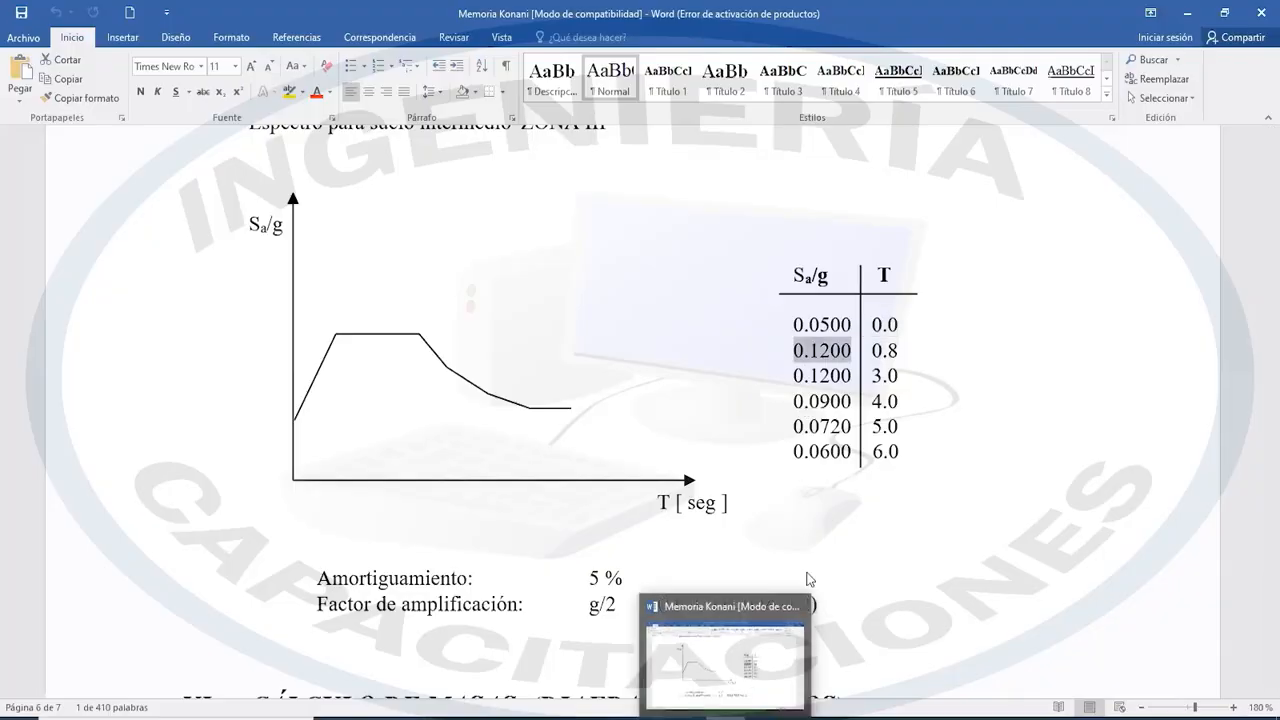
pyautogui.doubleClick(887, 350)
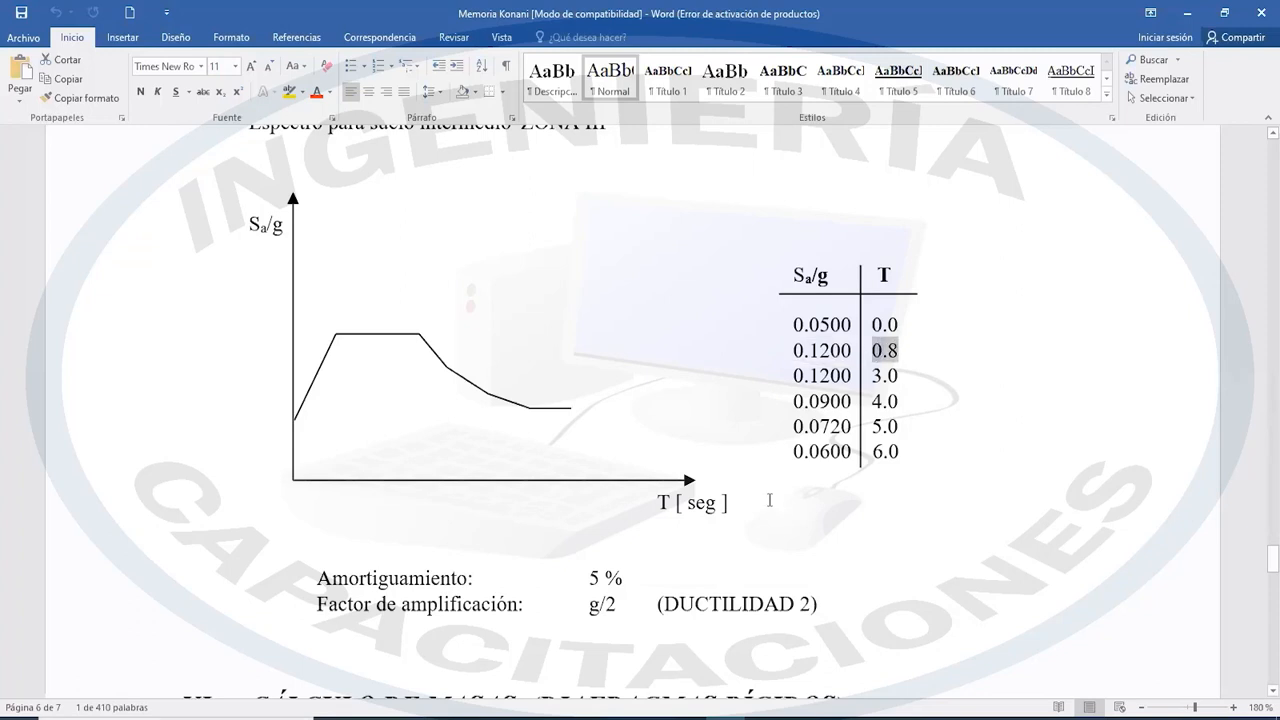
pyautogui.hotkey('alt', 'Tab')
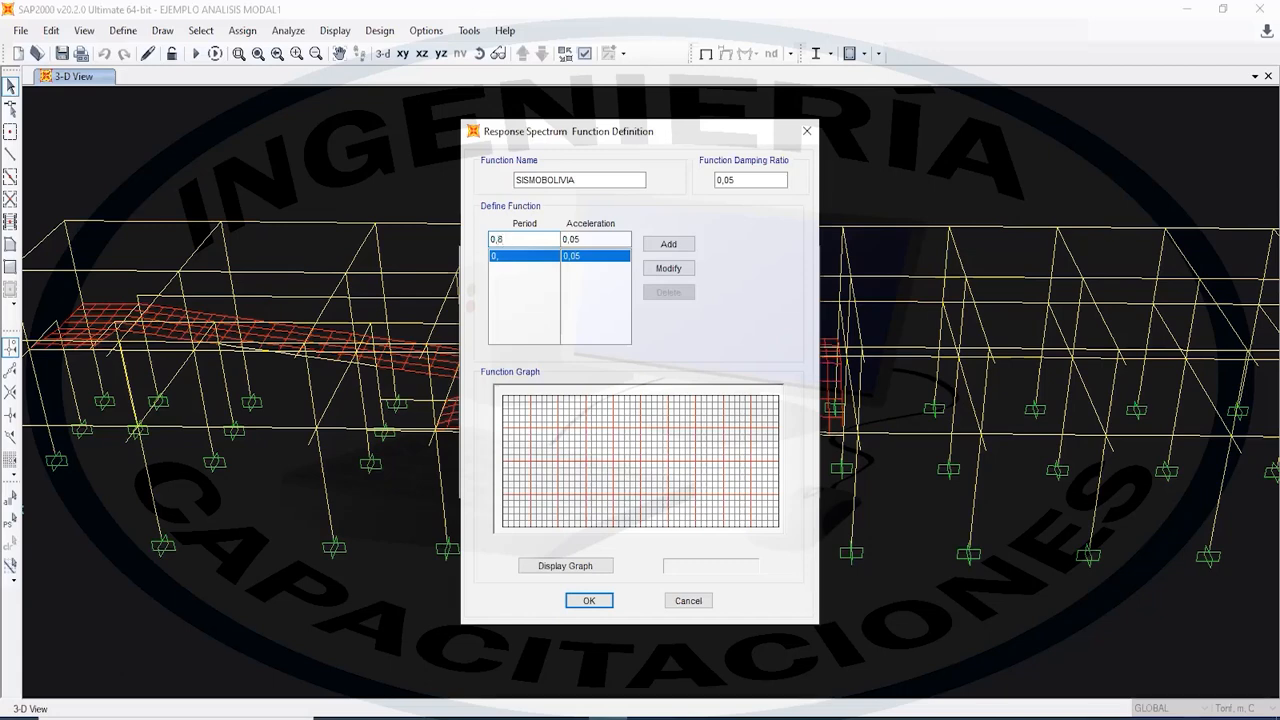
pyautogui.click(593, 237)
pyautogui.write('12')
# - Check the third row of the report's spectrum table and add the point with period 3 and acceleration 0,12
pyautogui.click(725, 718)
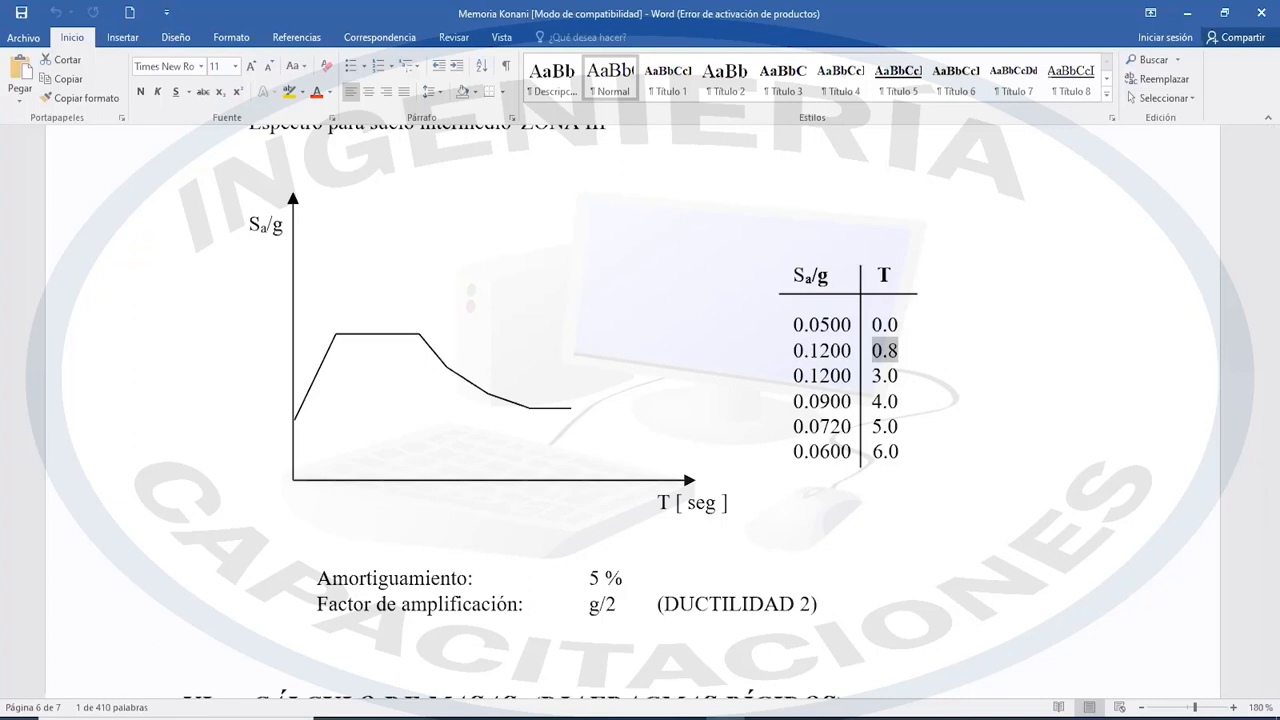
pyautogui.moveTo(725, 716)
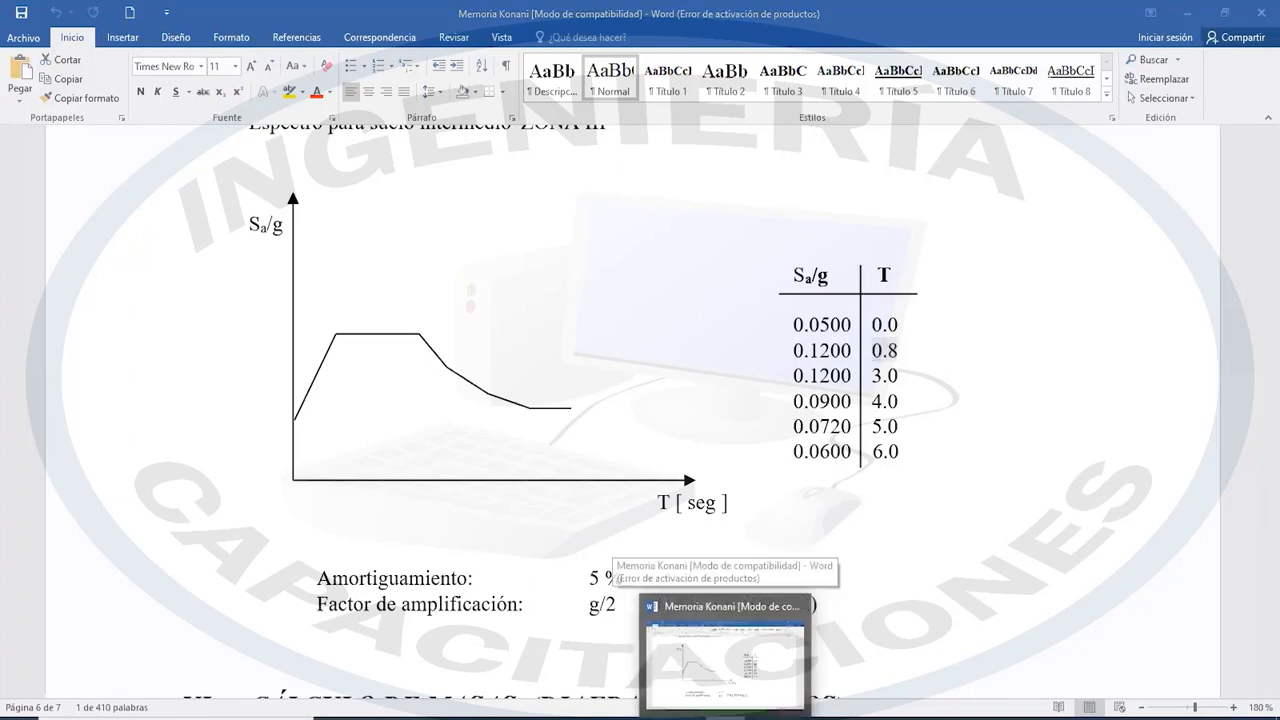
pyautogui.hotkey('alt', 'Tab')
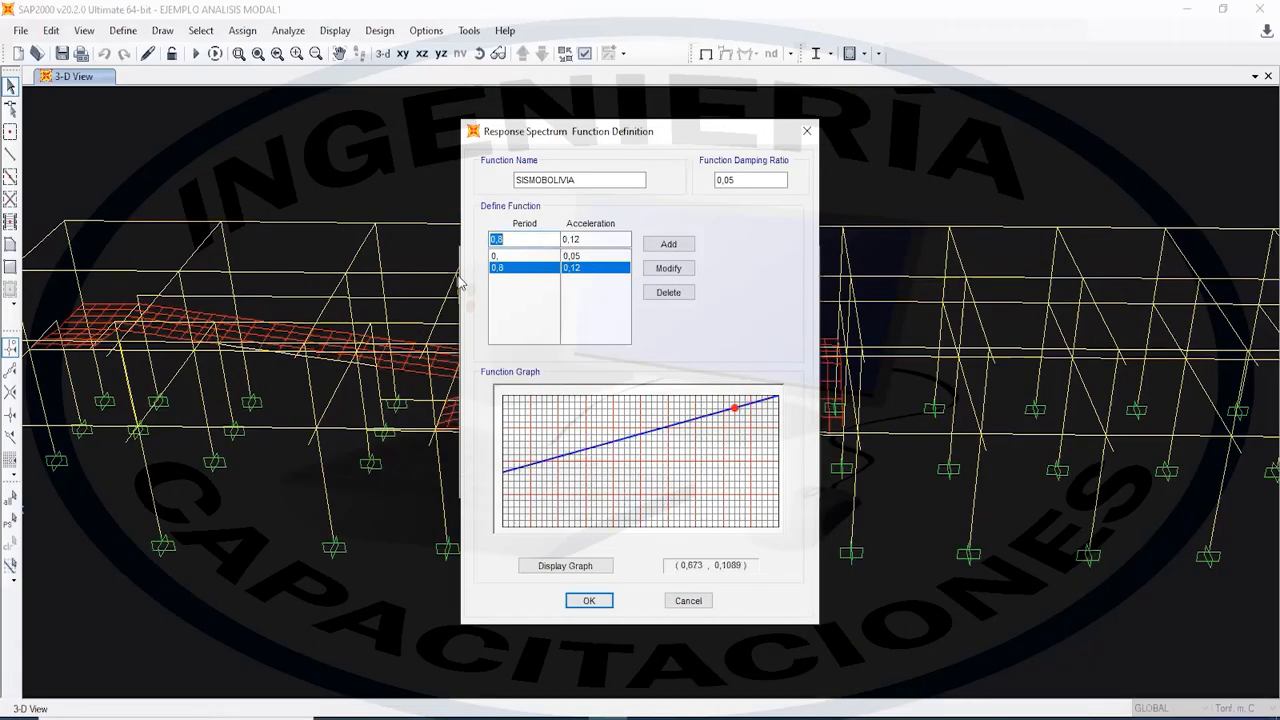
pyautogui.hotkey('alt', 'Tab')
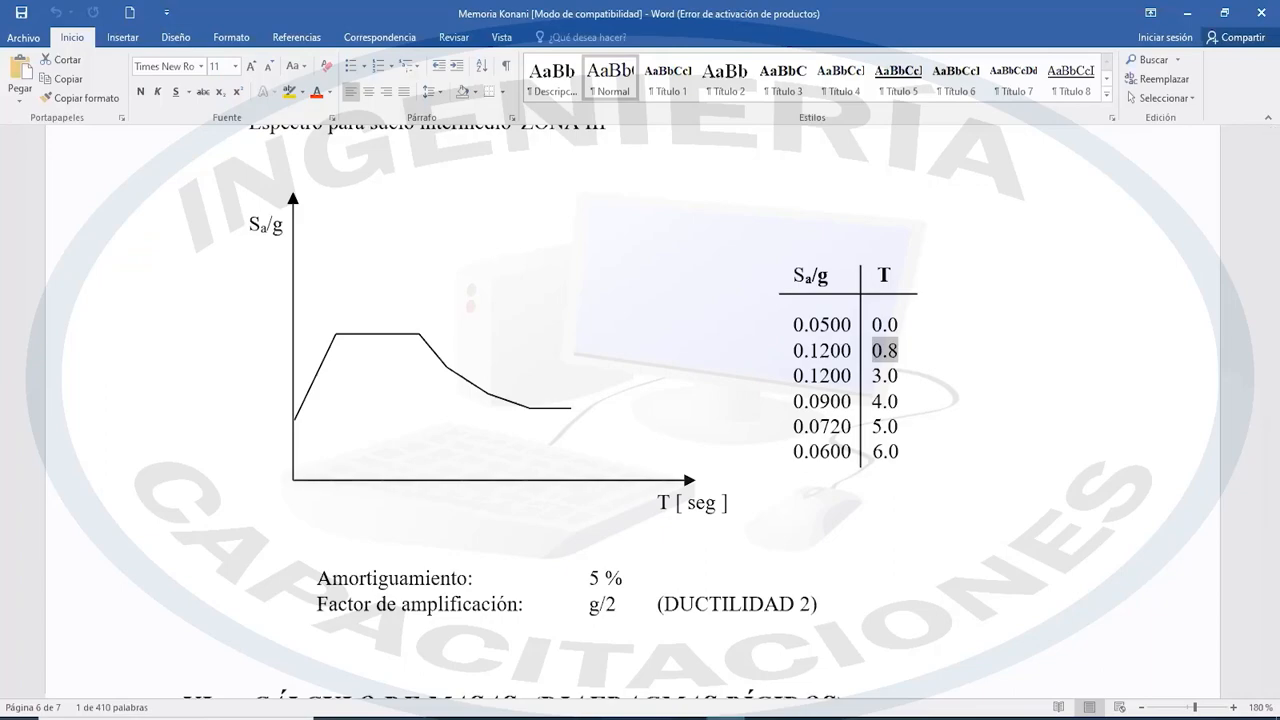
pyautogui.hotkey('alt', 'Tab')
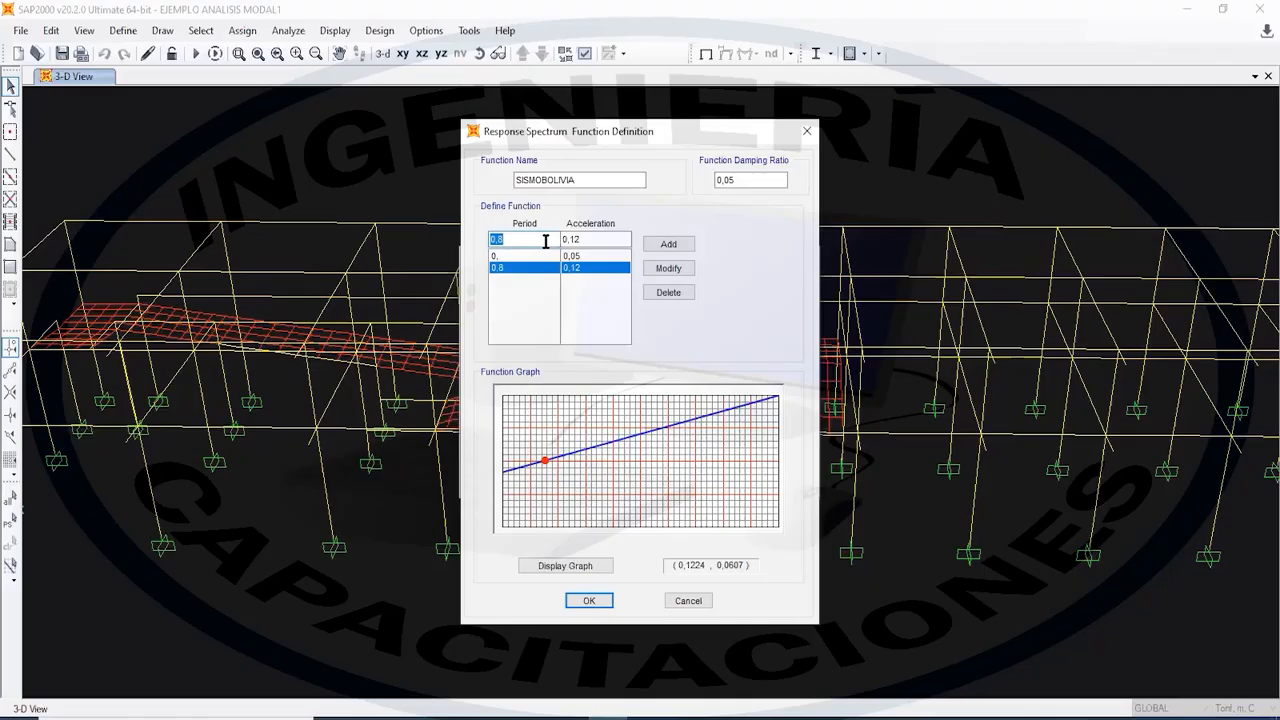
pyautogui.write('3')
pyautogui.click(587, 239)
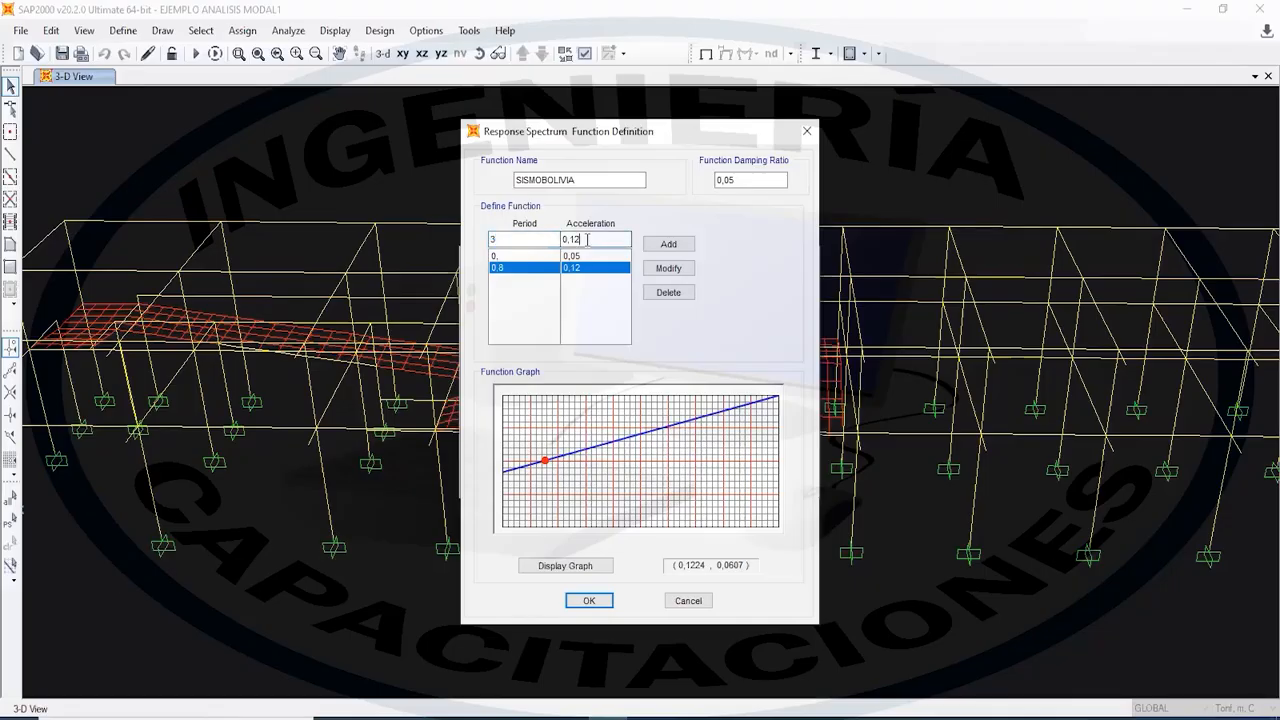
pyautogui.click(675, 248)
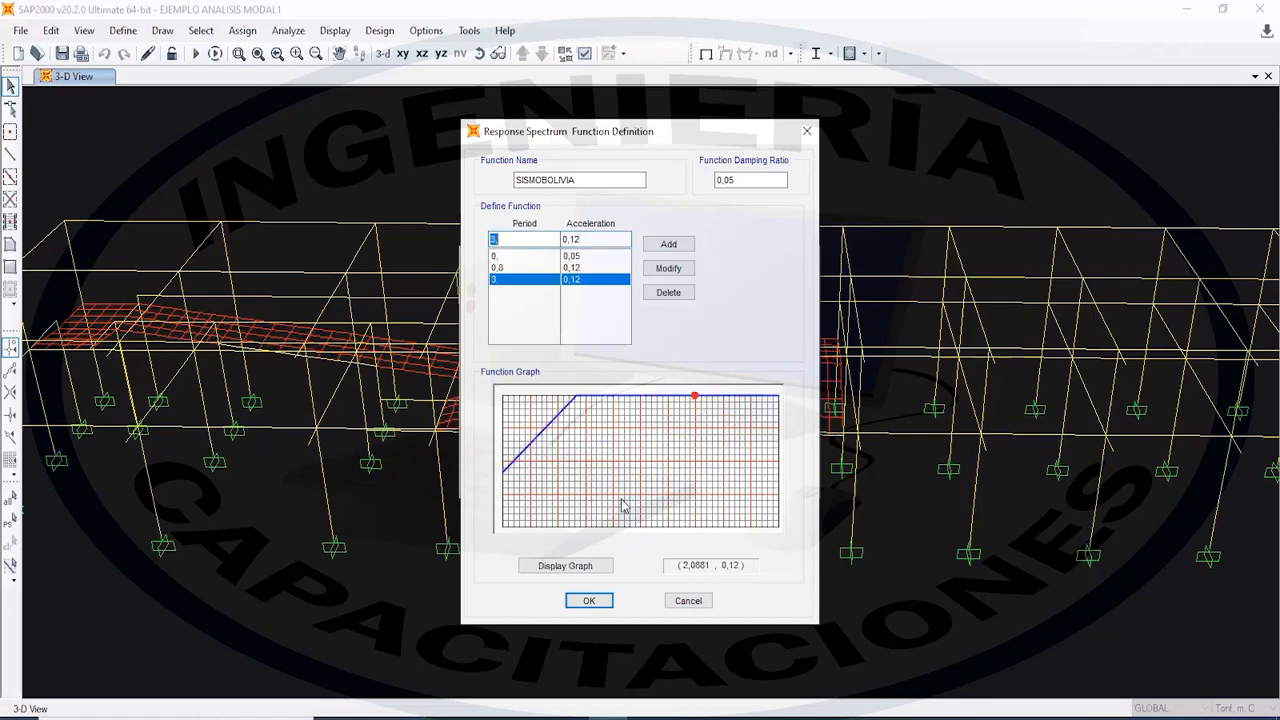
# - Look up the fourth row of the report's spectrum table and add the point with period 4 and acceleration 0,09
pyautogui.hotkey('alt', 'Tab')
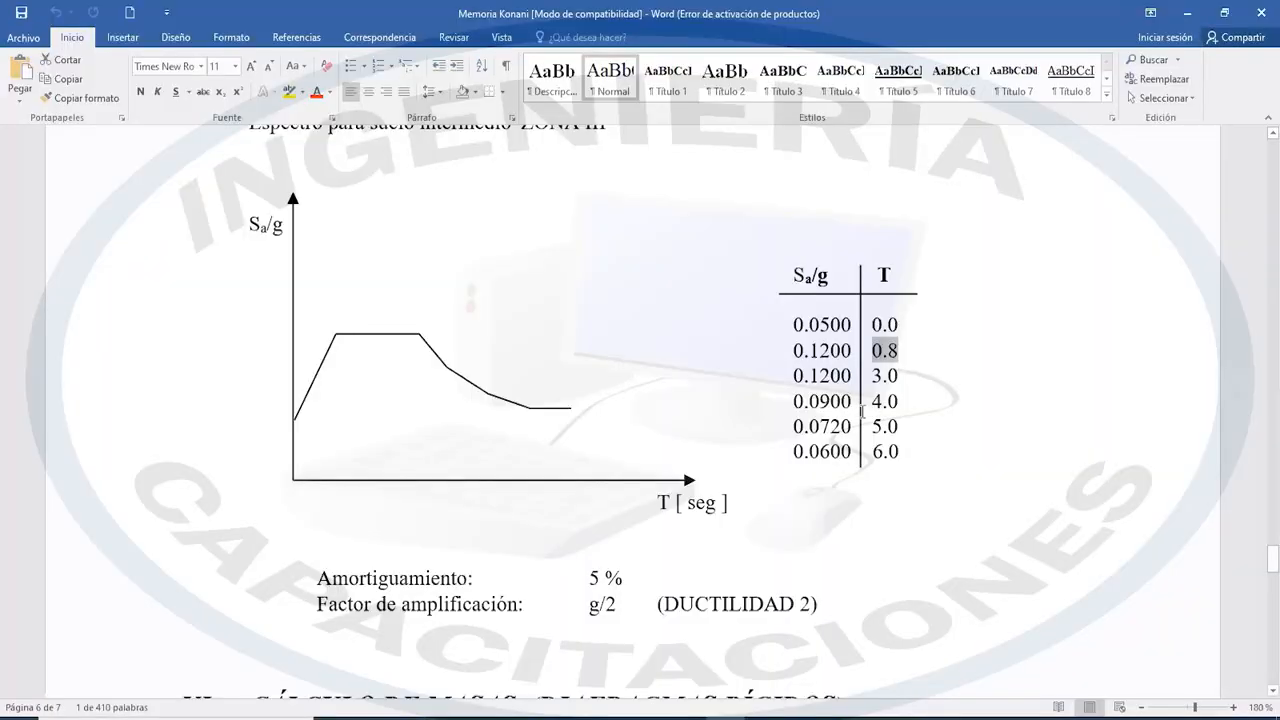
pyautogui.doubleClick(885, 401)
pyautogui.doubleClick(822, 401)
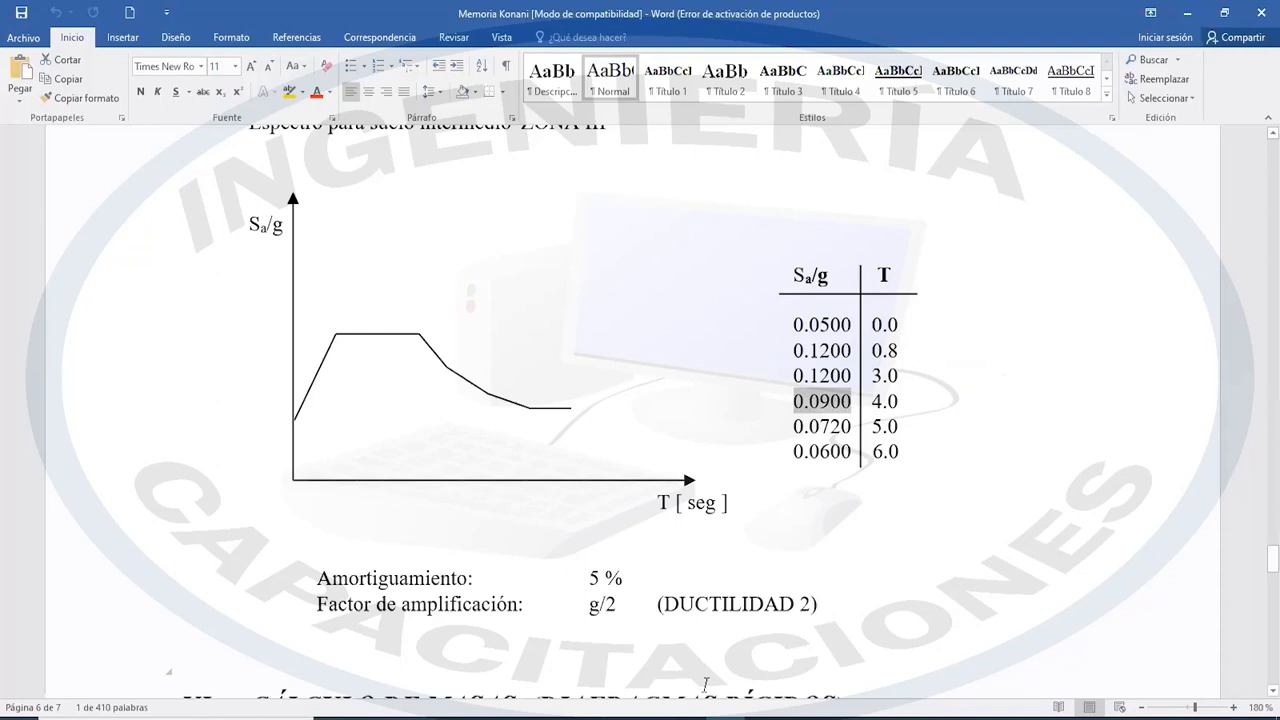
pyautogui.hotkey('alt', 'Tab')
pyautogui.write('4')
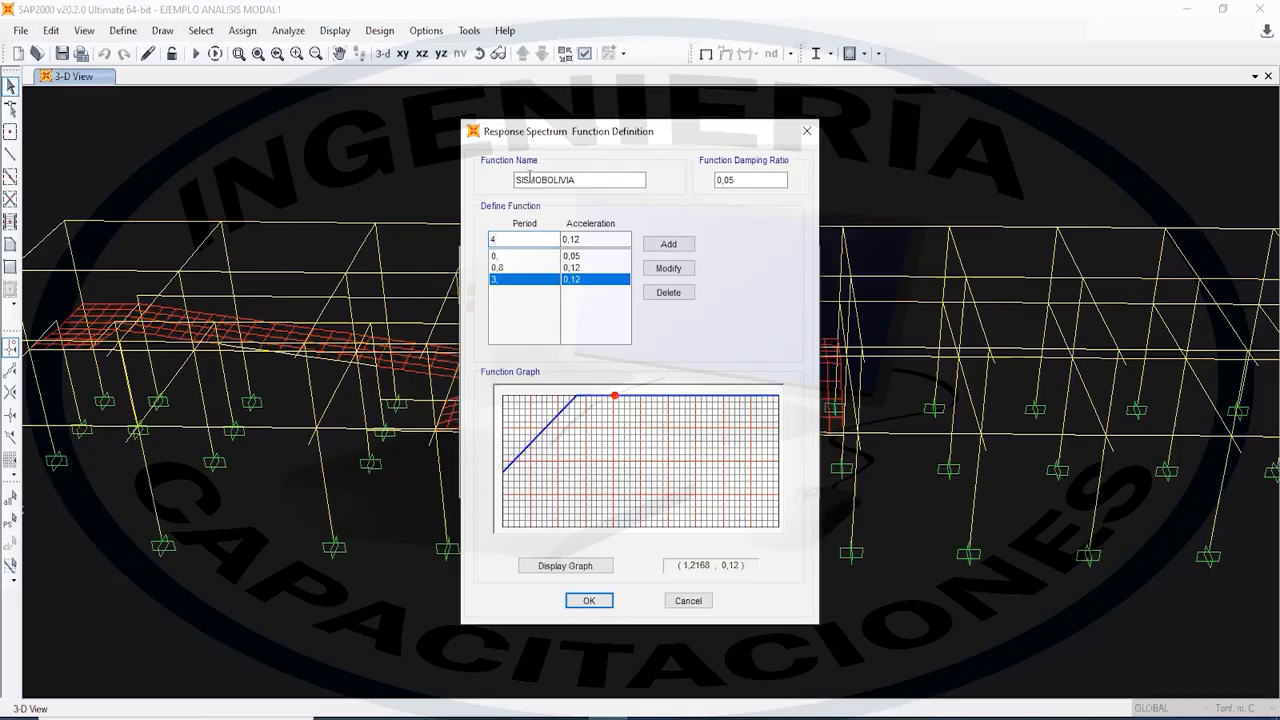
pyautogui.click(606, 237)
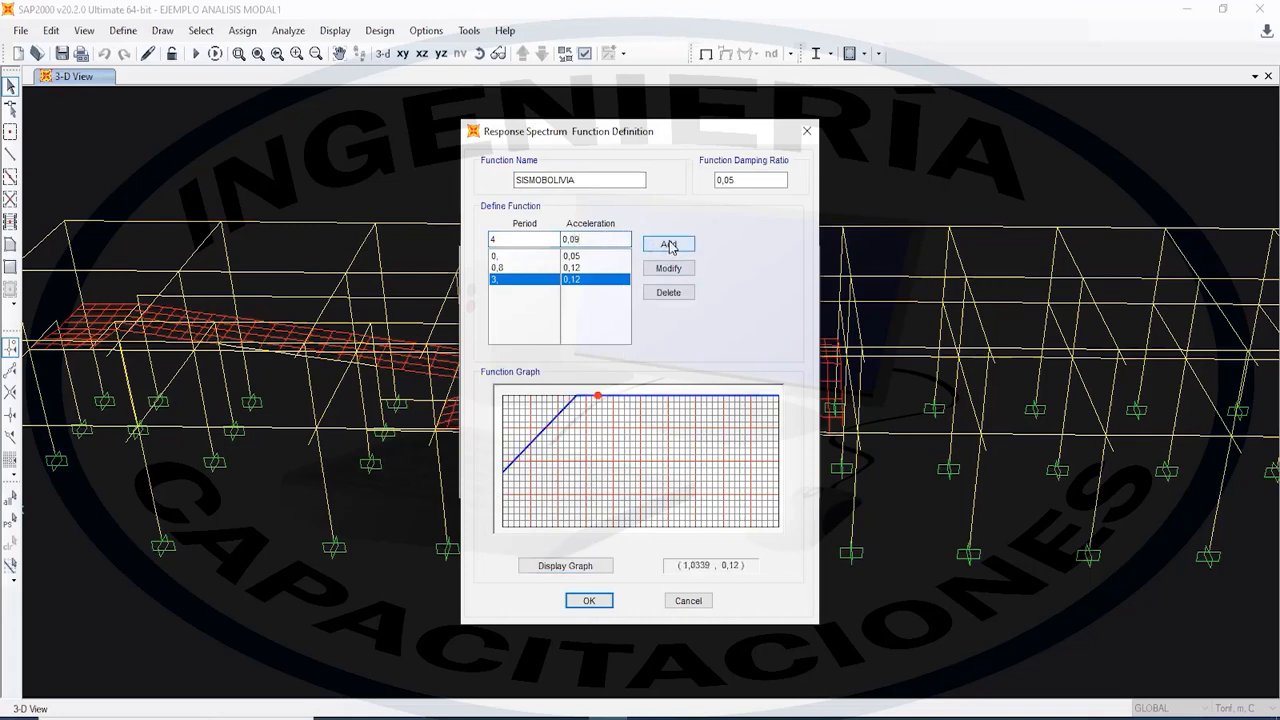
# - Look up the fifth row of the report's spectrum table and add the point with period 5 and acceleration 0,072
pyautogui.hotkey('alt', 'Tab')
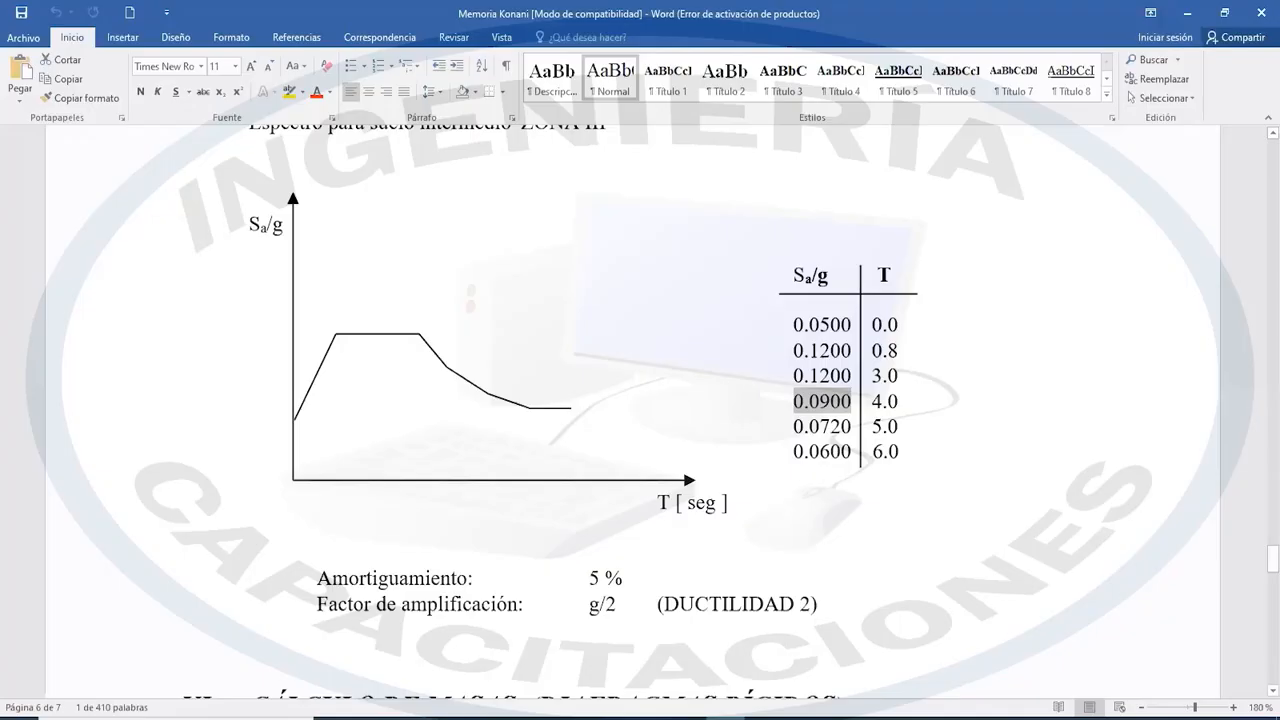
pyautogui.hotkey('alt', 'Tab')
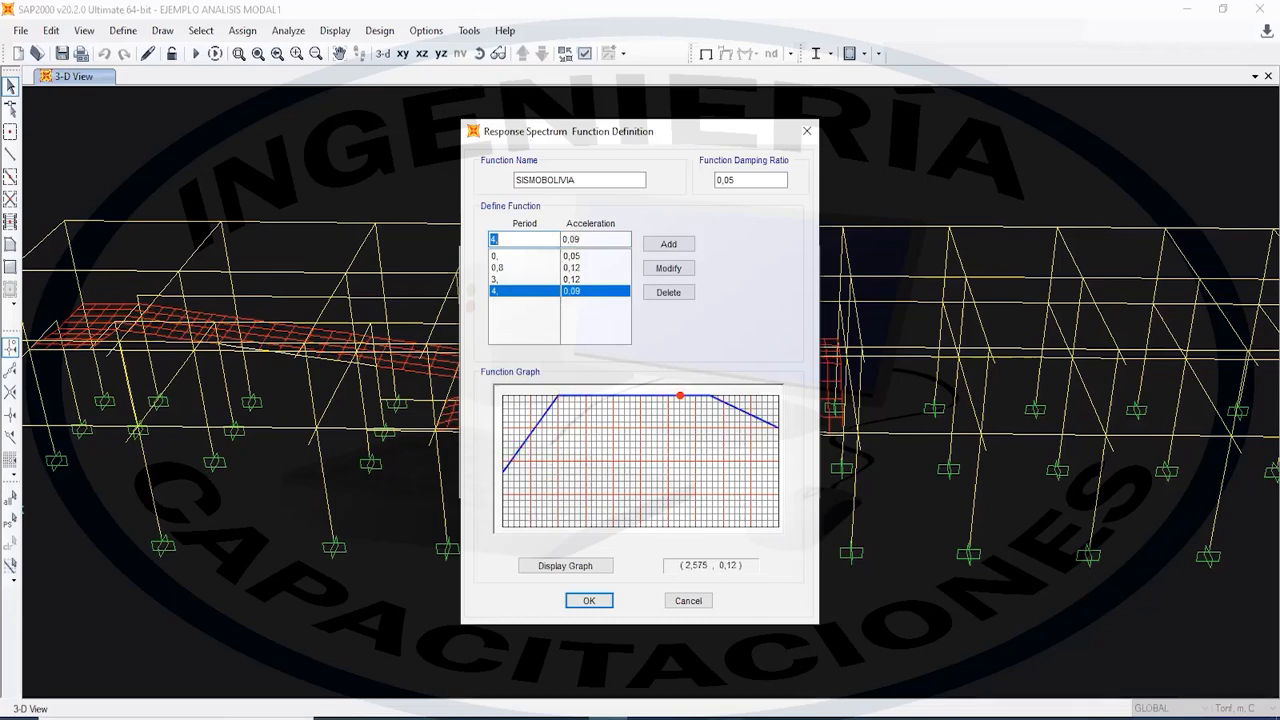
pyautogui.hotkey('alt', 'Tab')
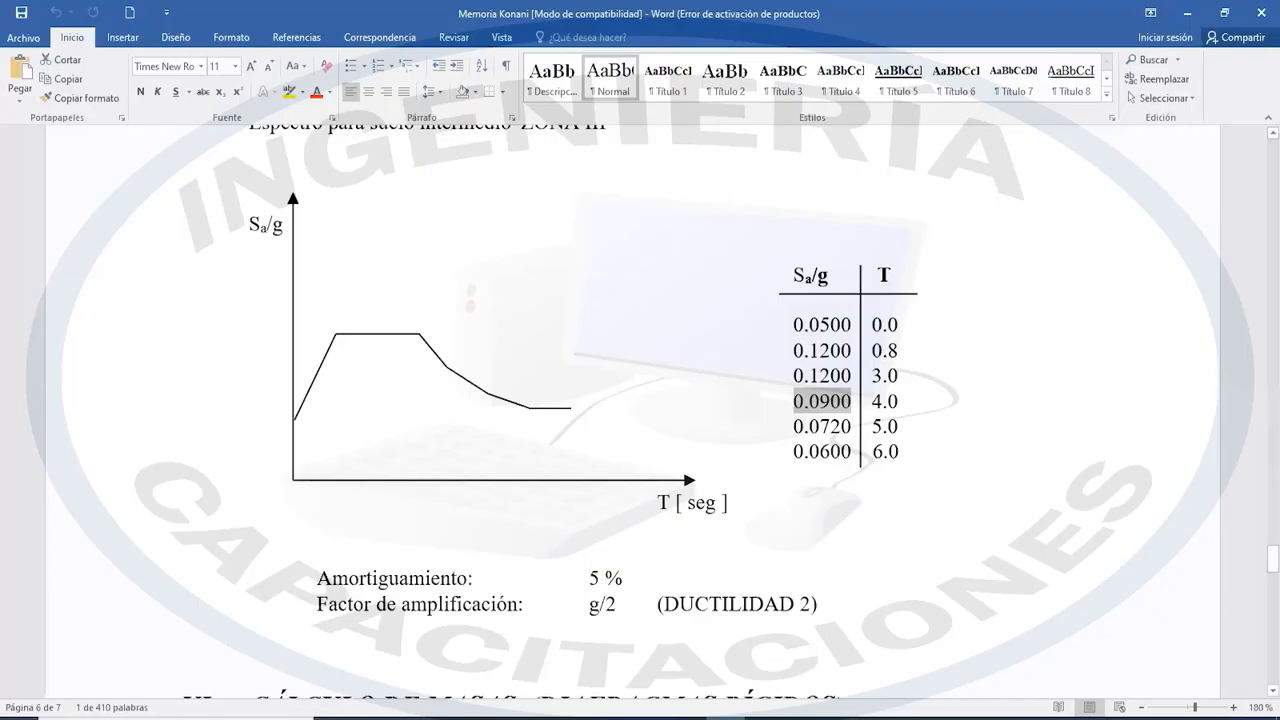
pyautogui.hotkey('alt', 'Tab')
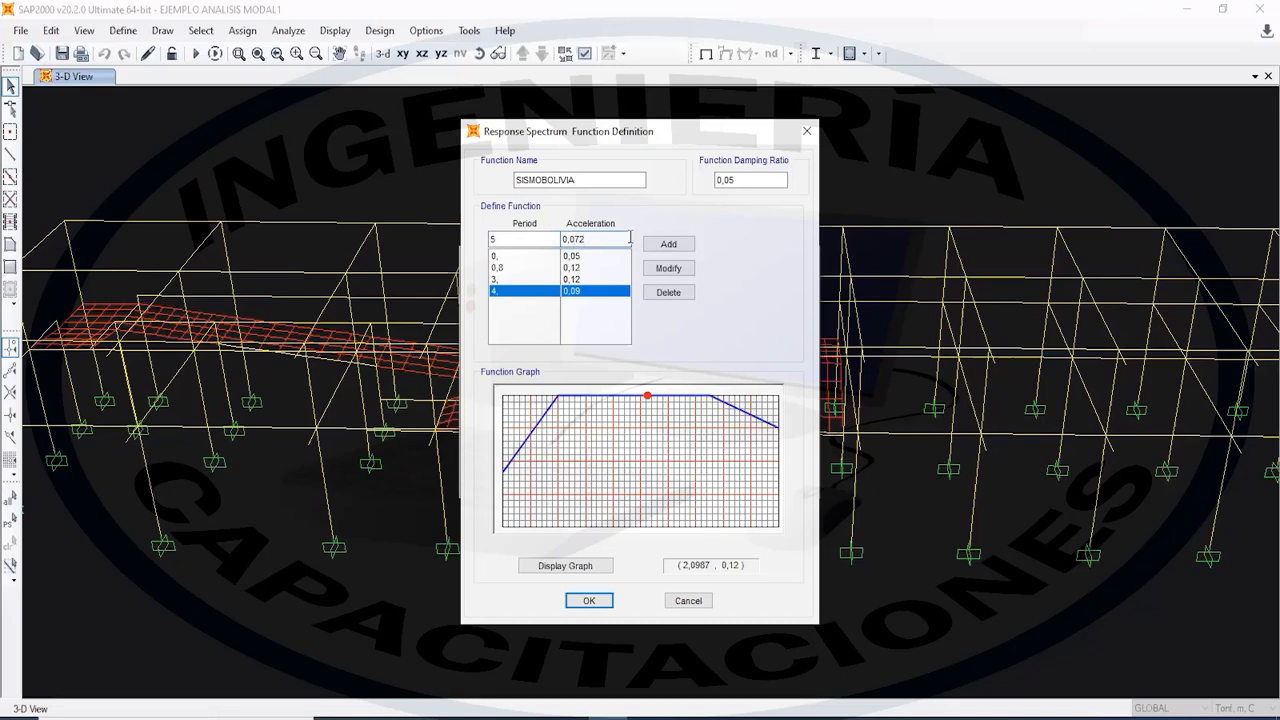
# - Check the last row of the report's spectrum table, add period 6 with acceleration 0,06, and save the SISMOBOLIVIA function
pyautogui.hotkey('alt', 'Tab')
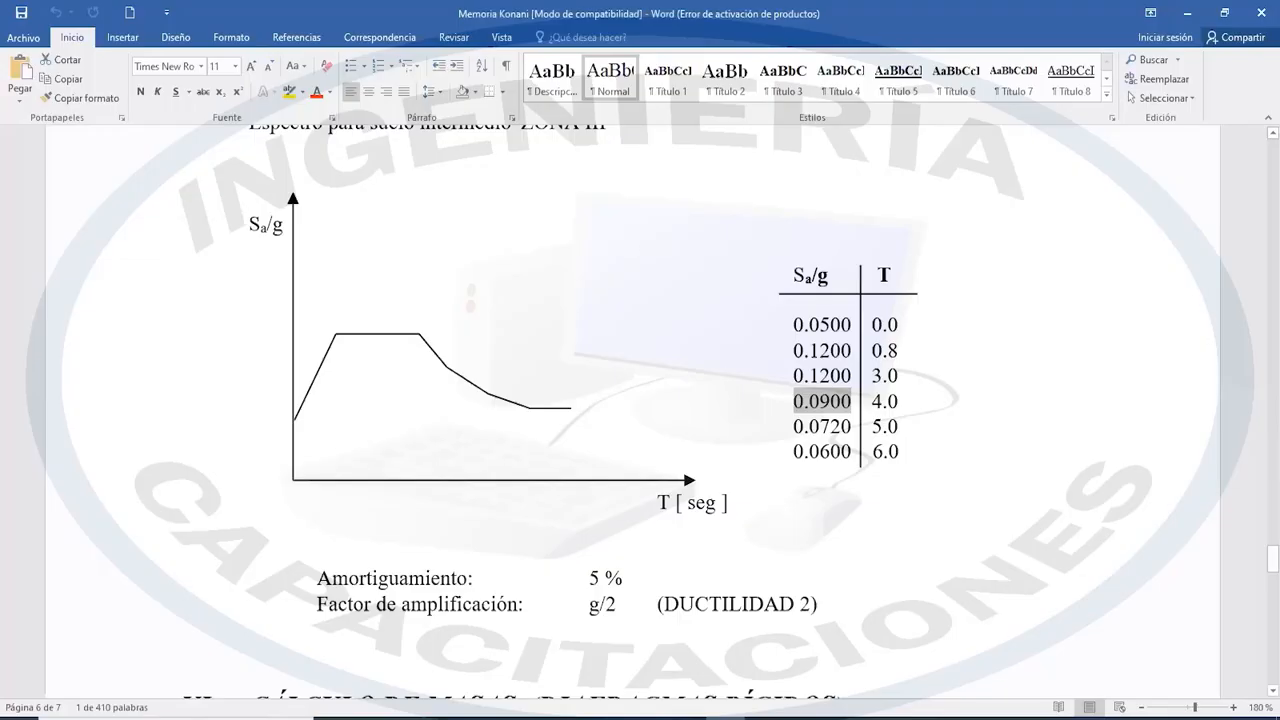
pyautogui.hotkey('alt', 'Tab')
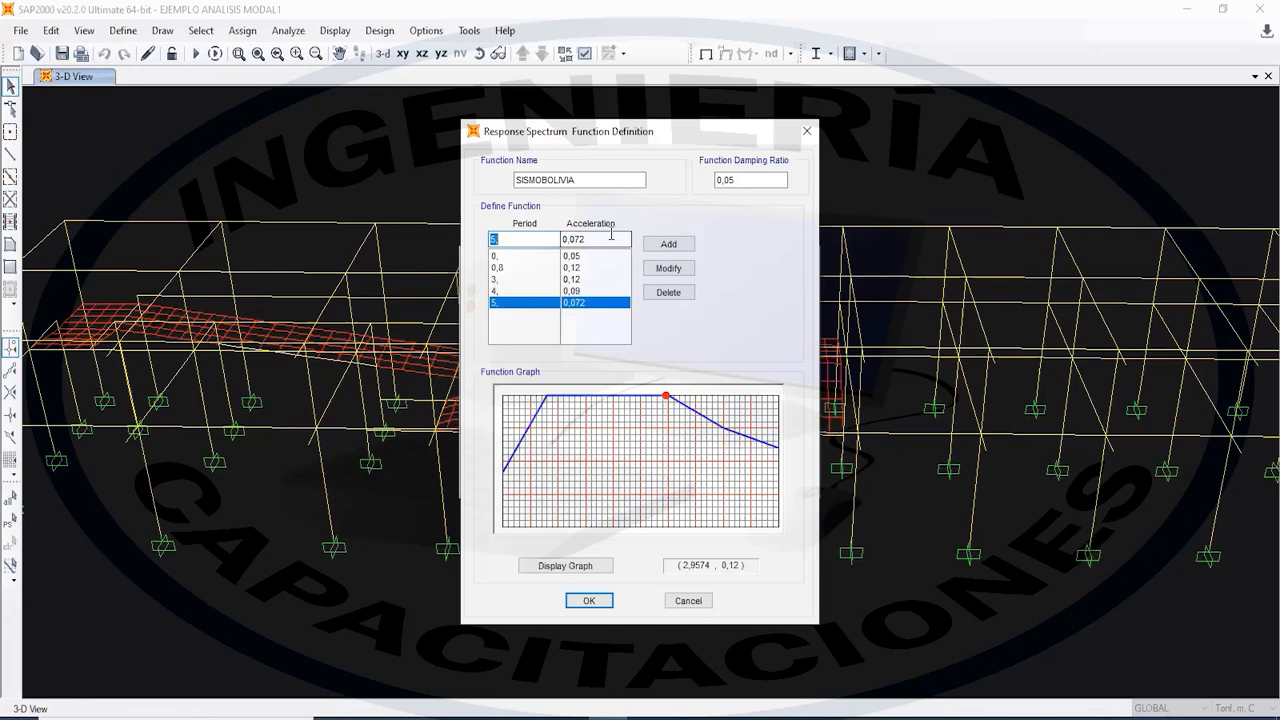
pyautogui.write('6')
pyautogui.click(607, 238)
pyautogui.click(668, 244)
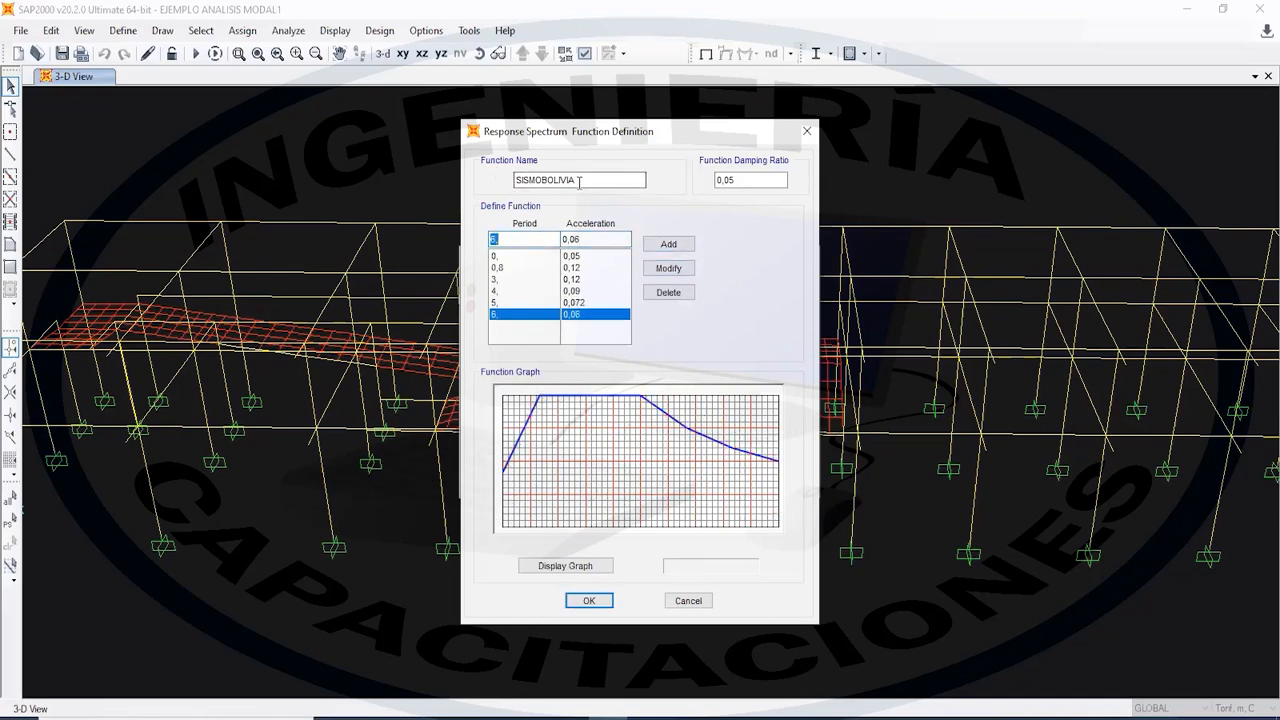
pyautogui.click(580, 601)
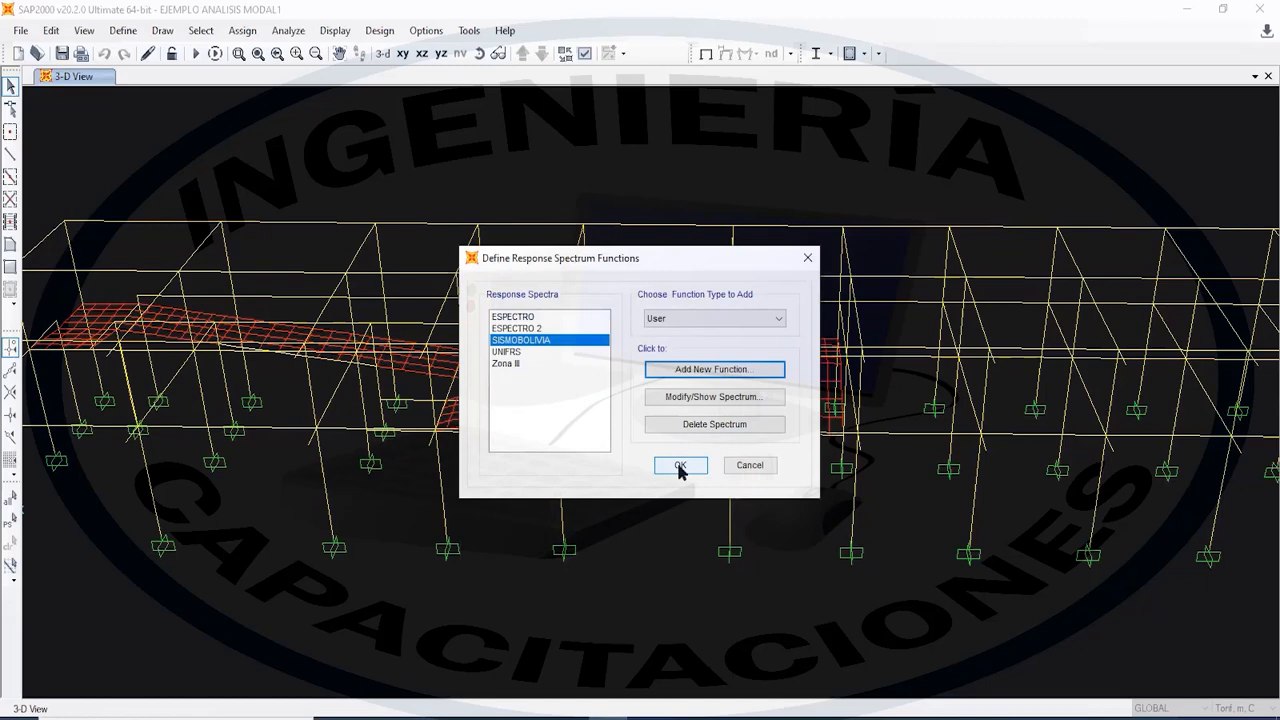
pyautogui.click(679, 466)
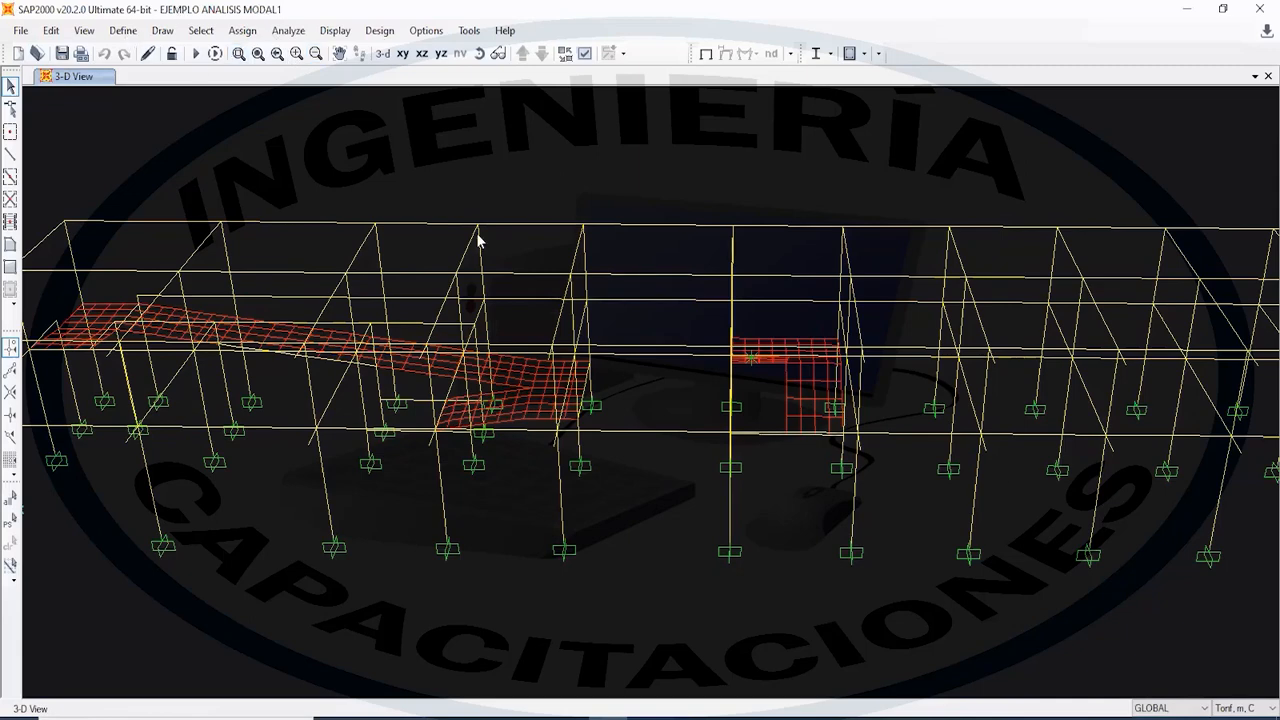
# - Delete the MOMENTO load pattern of type Quake and confirm its removal
pyautogui.click(124, 32)
pyautogui.moveTo(84, 30)
pyautogui.moveTo(121, 42)
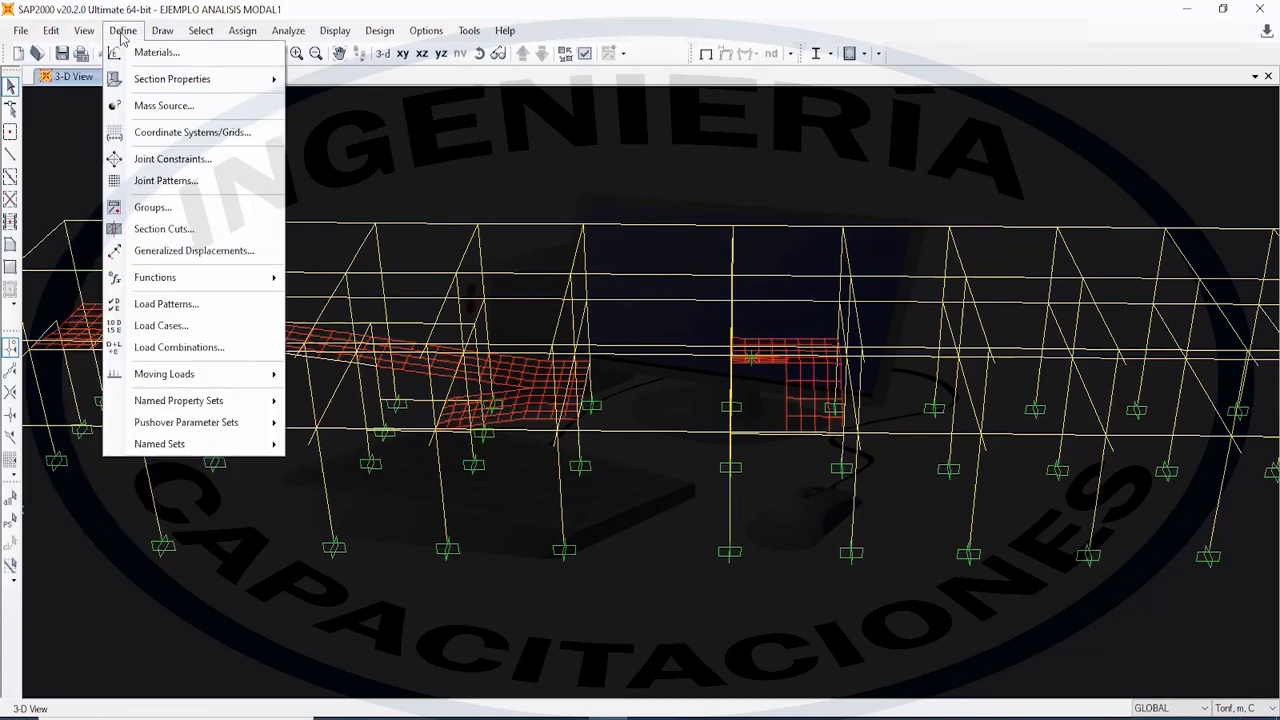
pyautogui.click(175, 308)
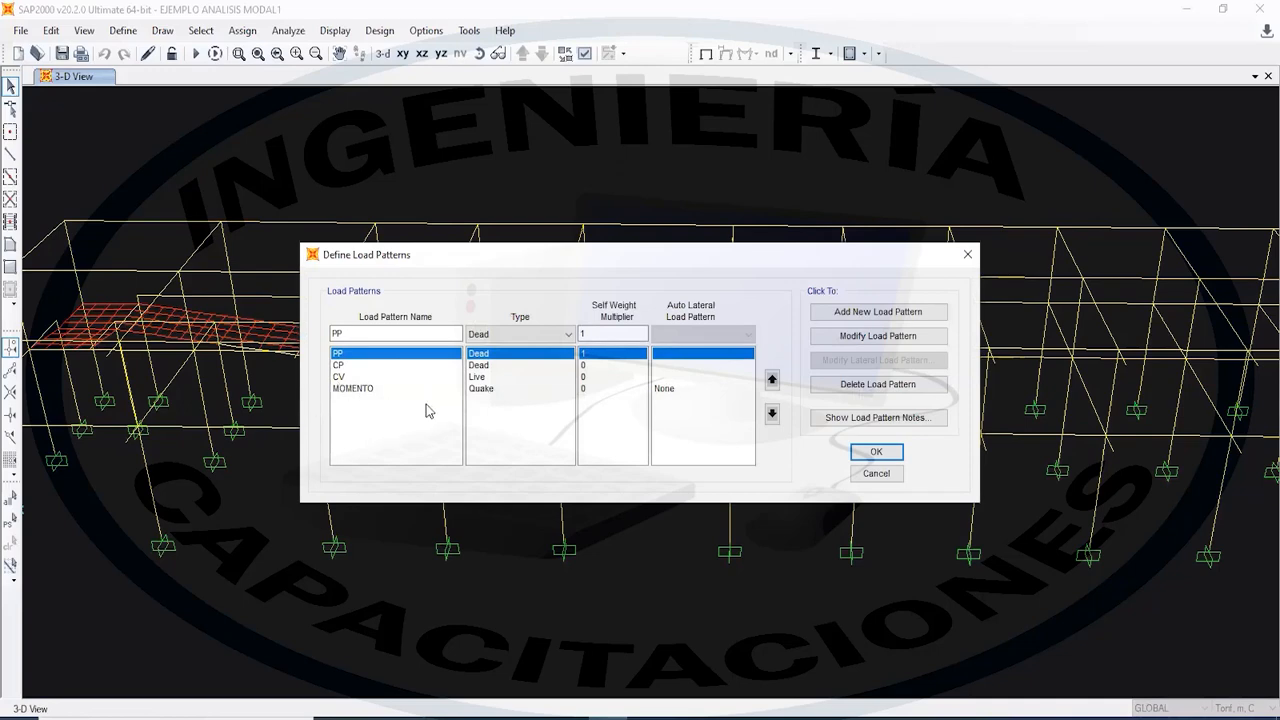
pyautogui.click(489, 390)
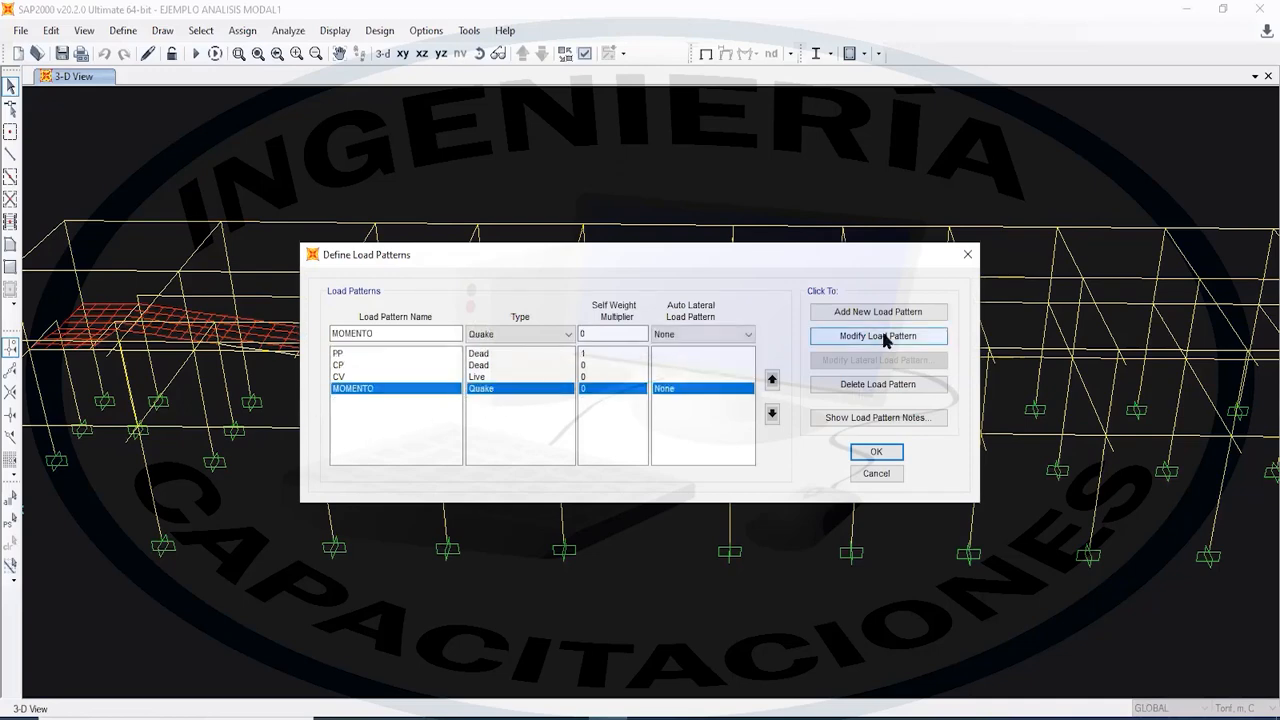
pyautogui.click(872, 384)
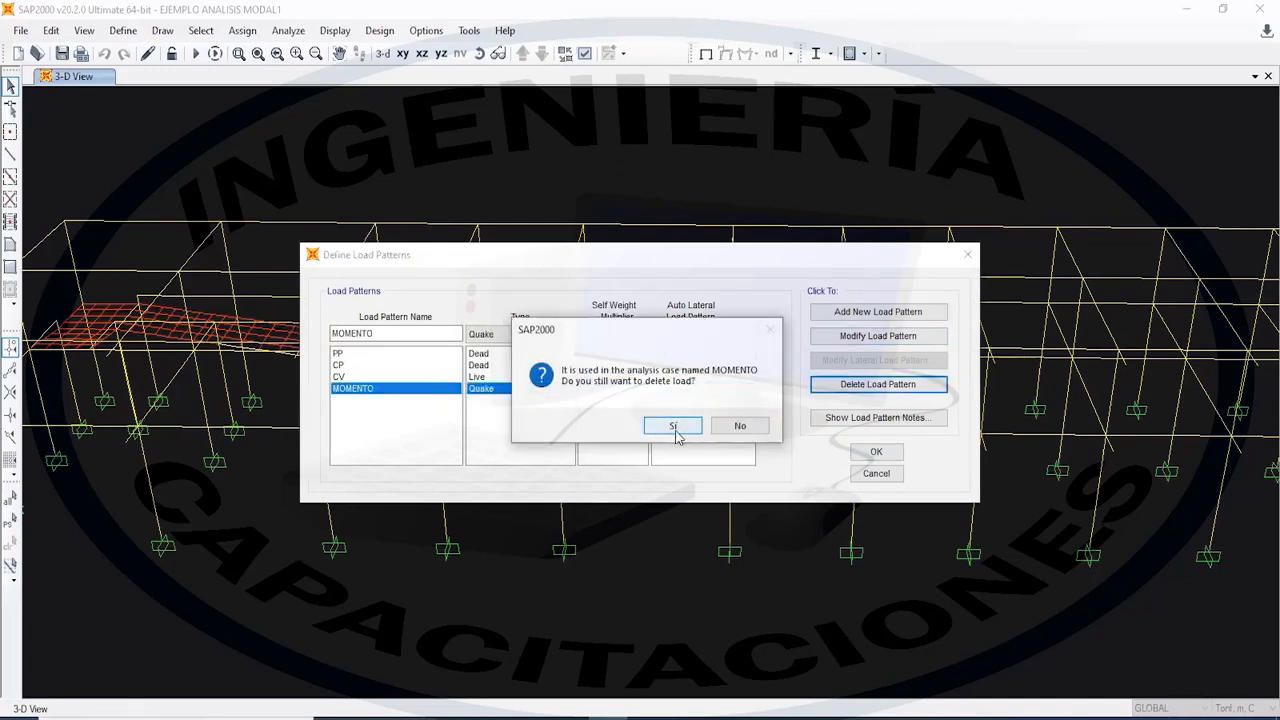
pyautogui.click(660, 427)
pyautogui.click(372, 365)
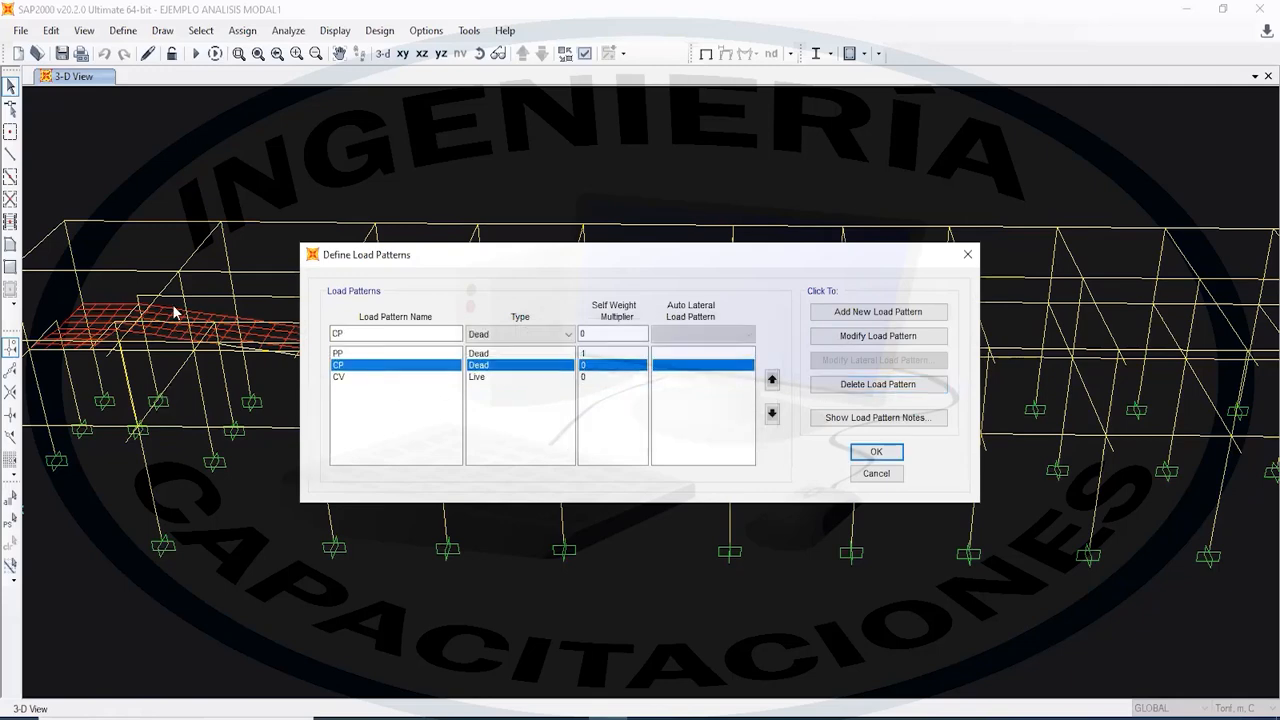
pyautogui.click(398, 354)
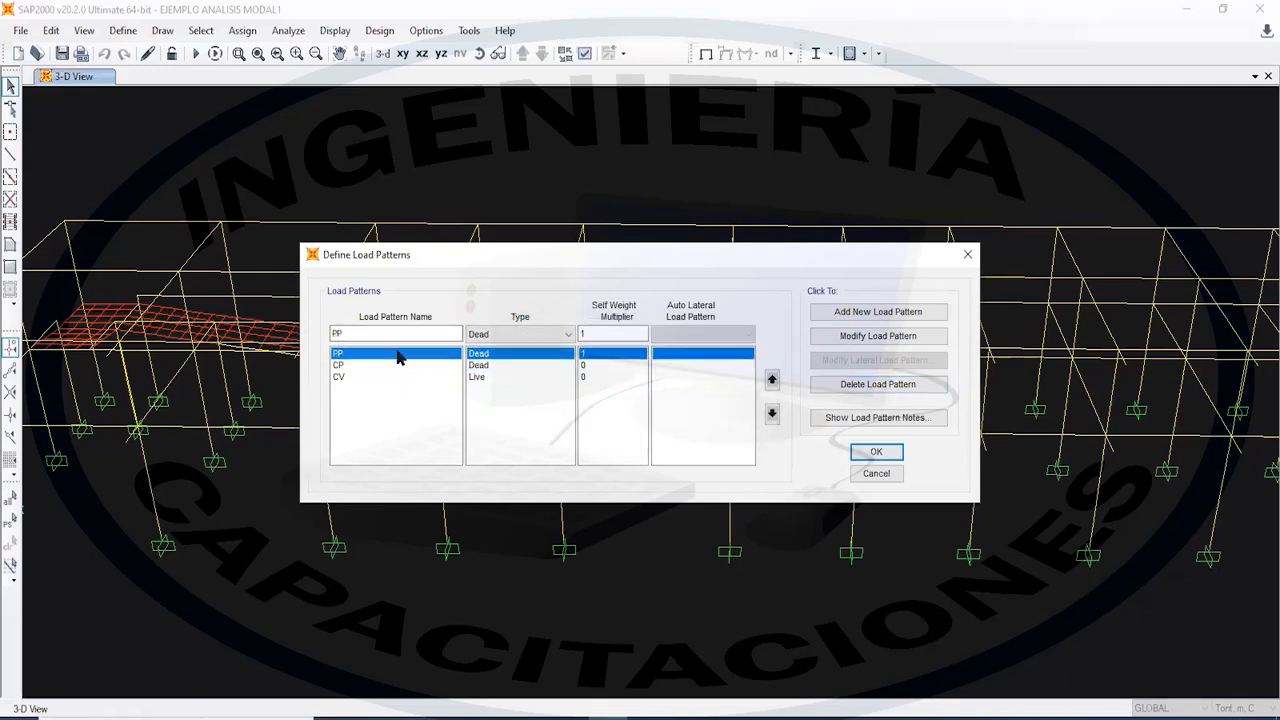
pyautogui.click(394, 365)
pyautogui.click(394, 377)
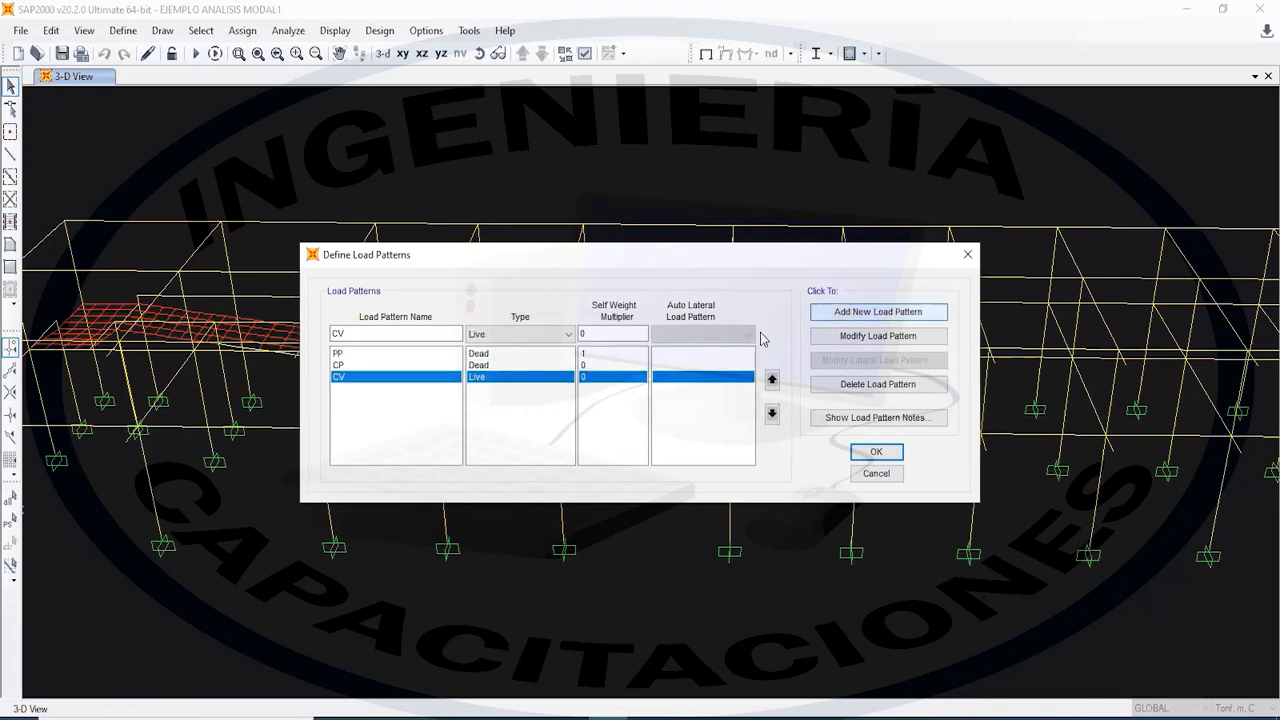
pyautogui.click(879, 313)
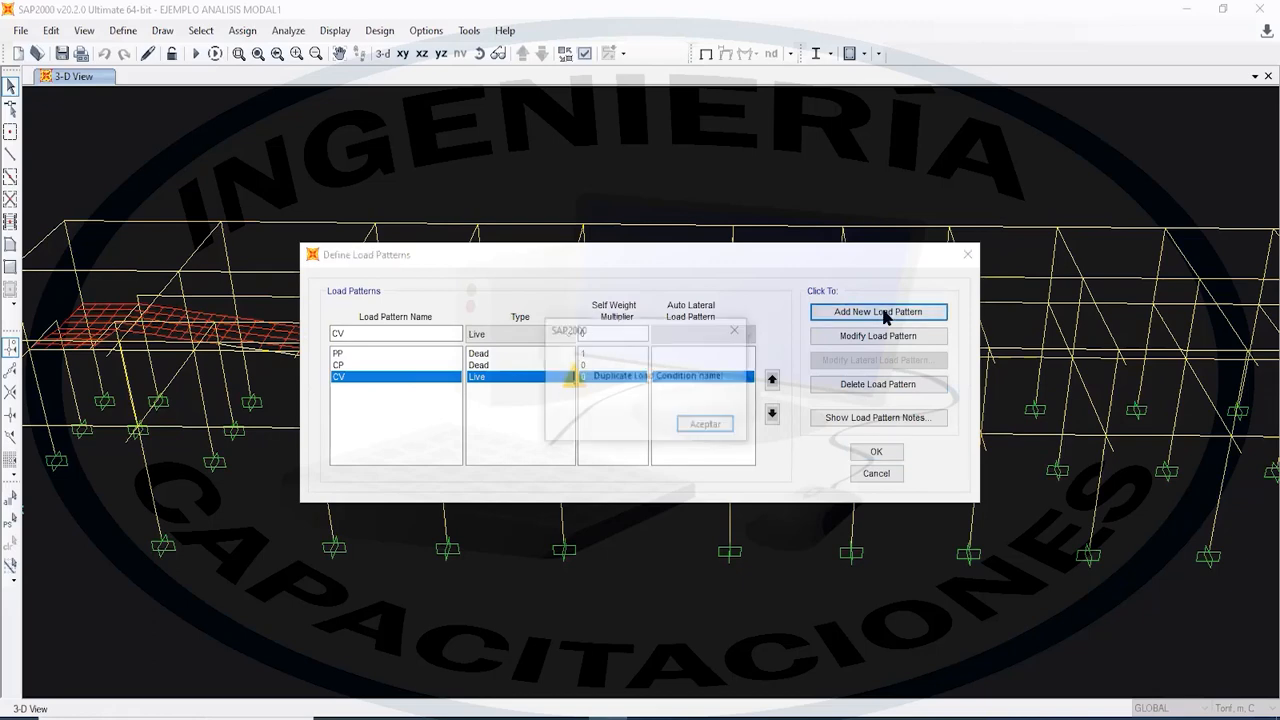
pyautogui.click(734, 329)
pyautogui.doubleClick(338, 333)
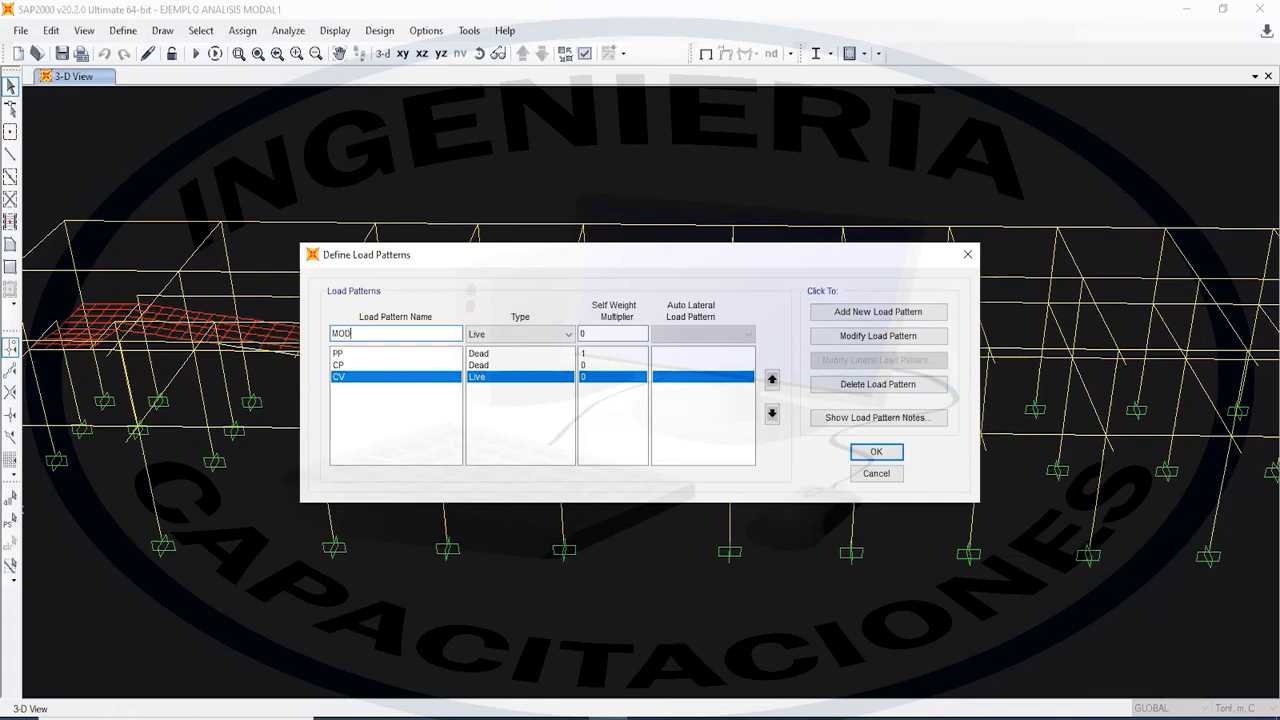
pyautogui.click(551, 334)
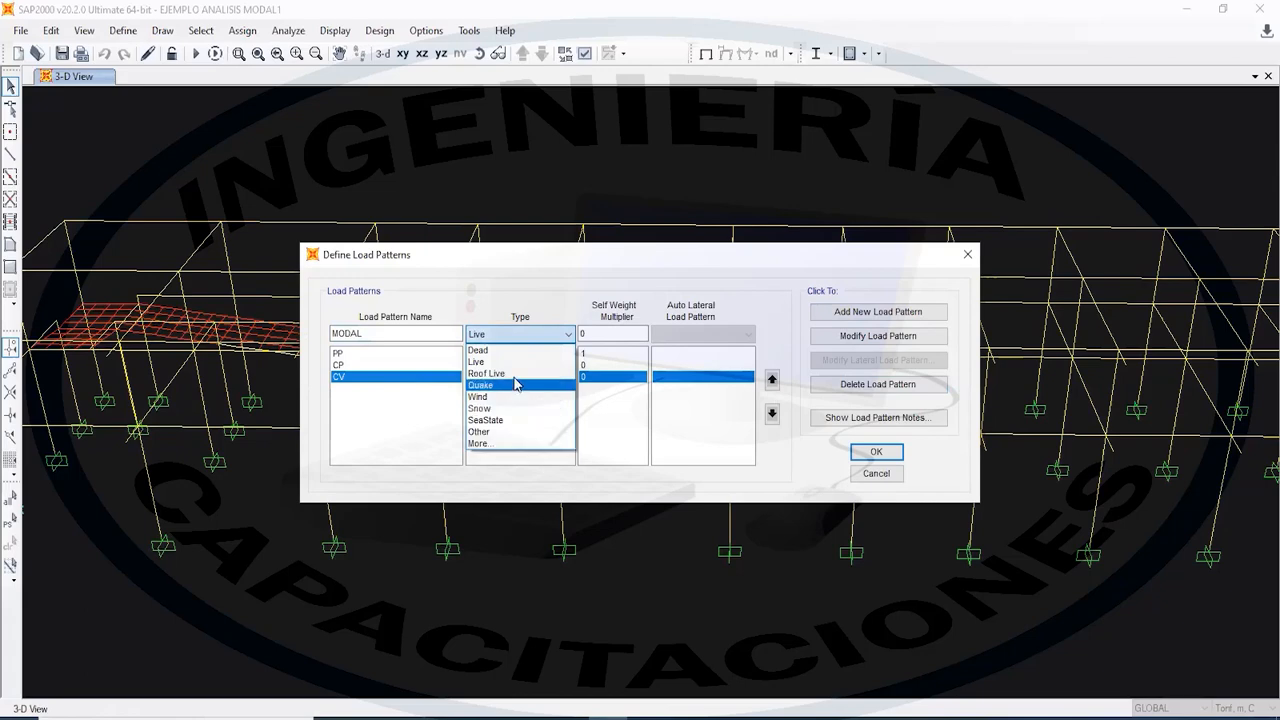
pyautogui.click(650, 455)
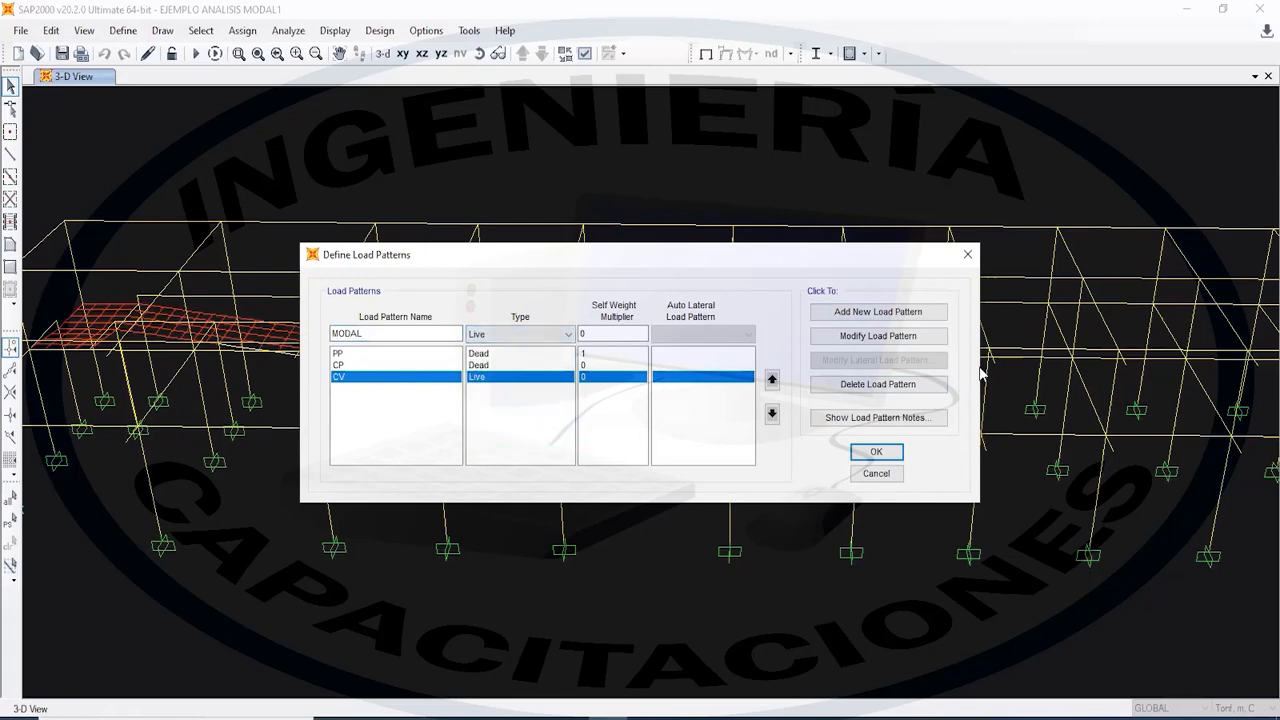
pyautogui.click(540, 336)
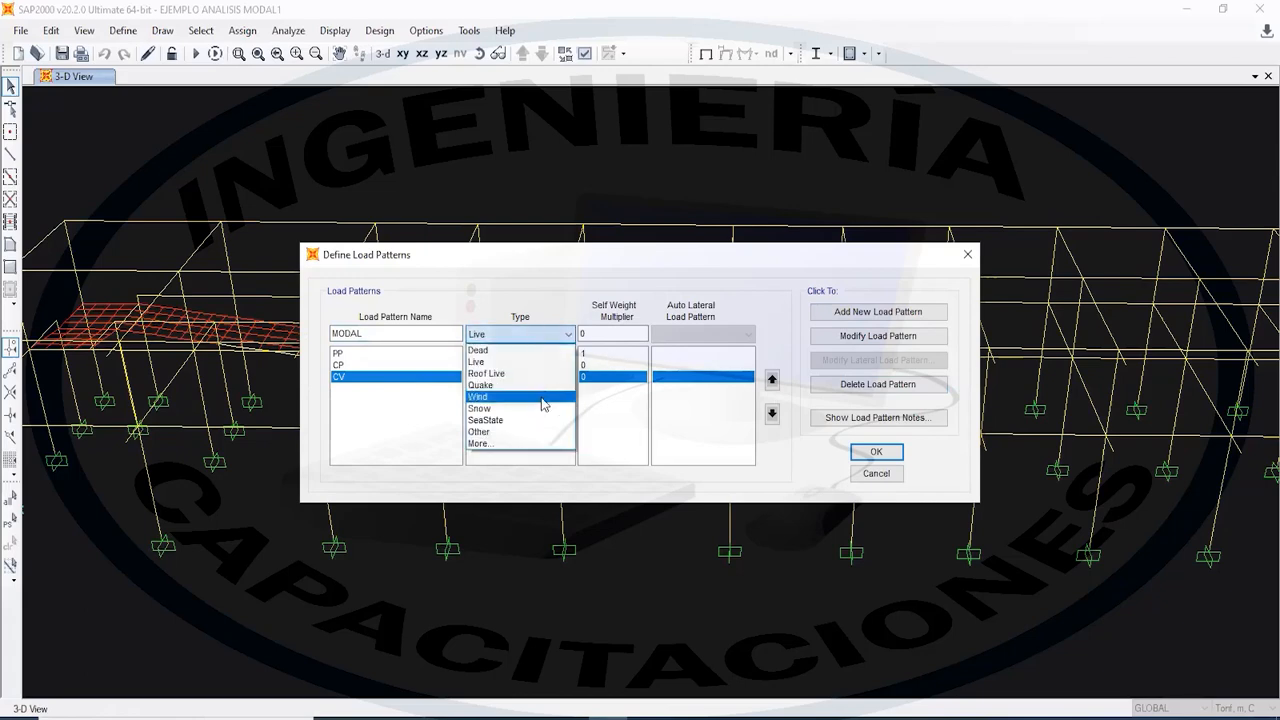
pyautogui.click(546, 444)
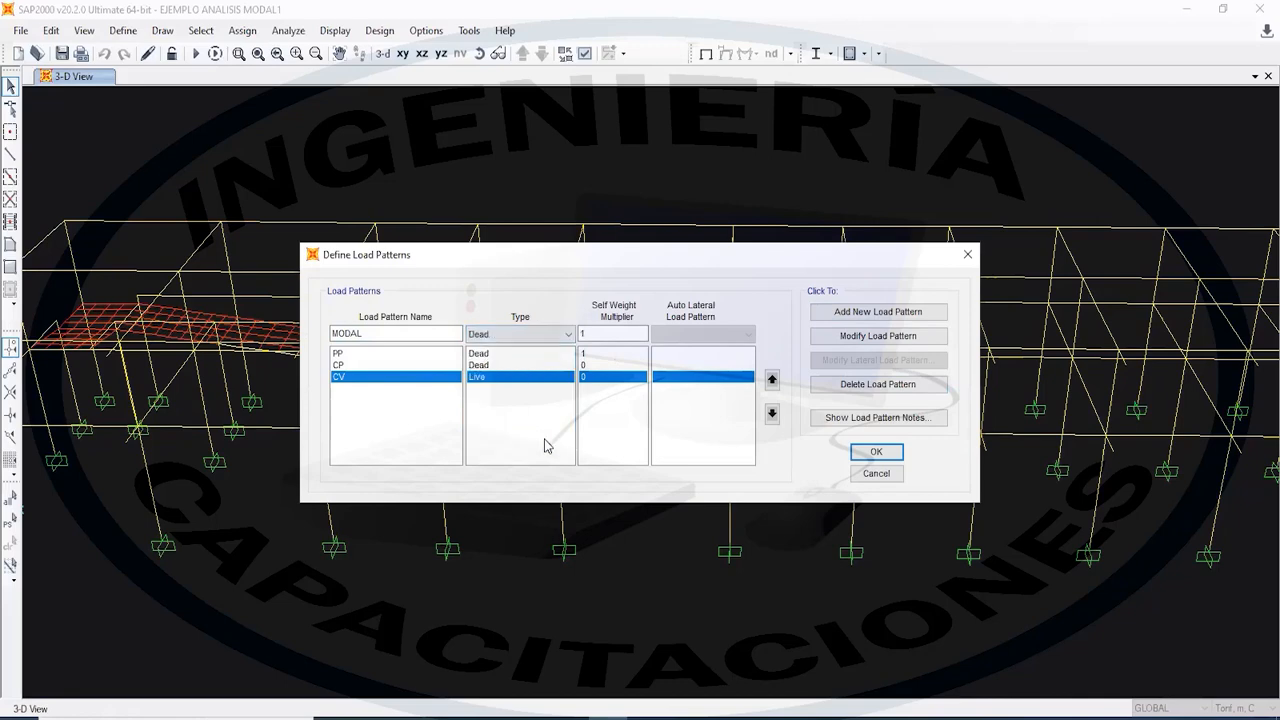
pyautogui.click(547, 336)
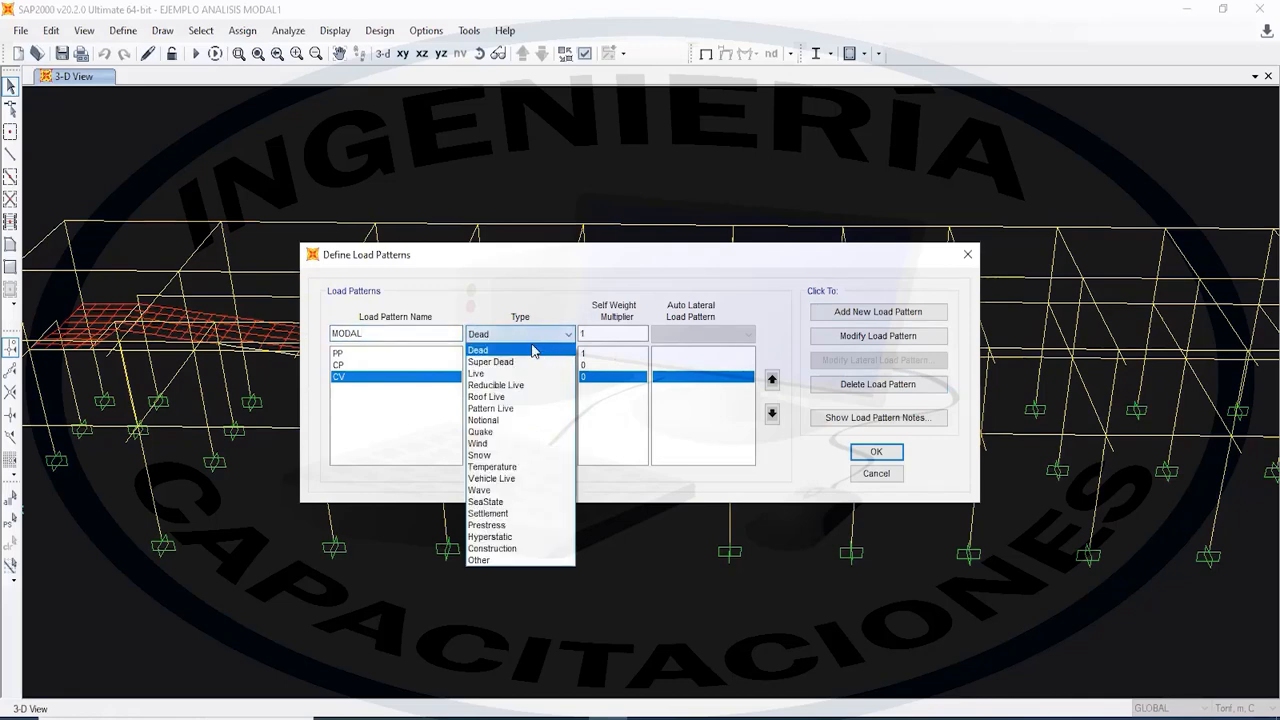
pyautogui.click(399, 461)
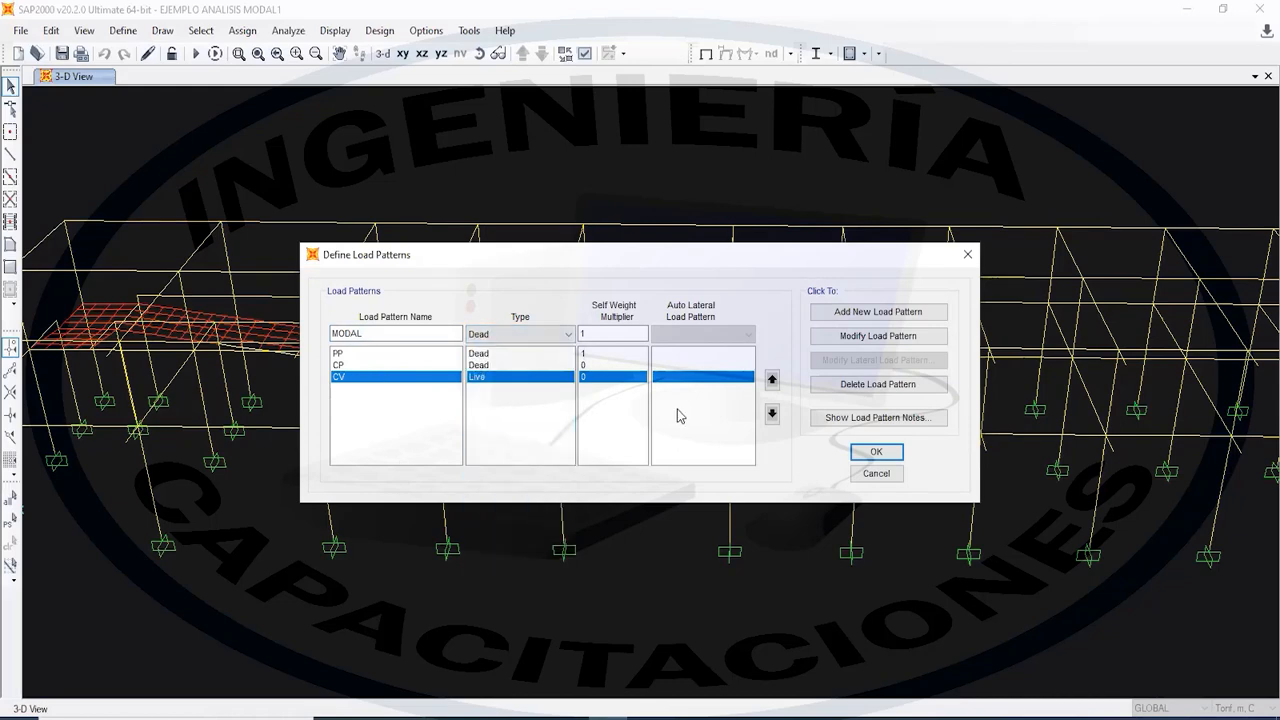
pyautogui.click(884, 479)
# - Review the list of defined load cases, including the modal case MODOS, without changing anything
pyautogui.click(120, 31)
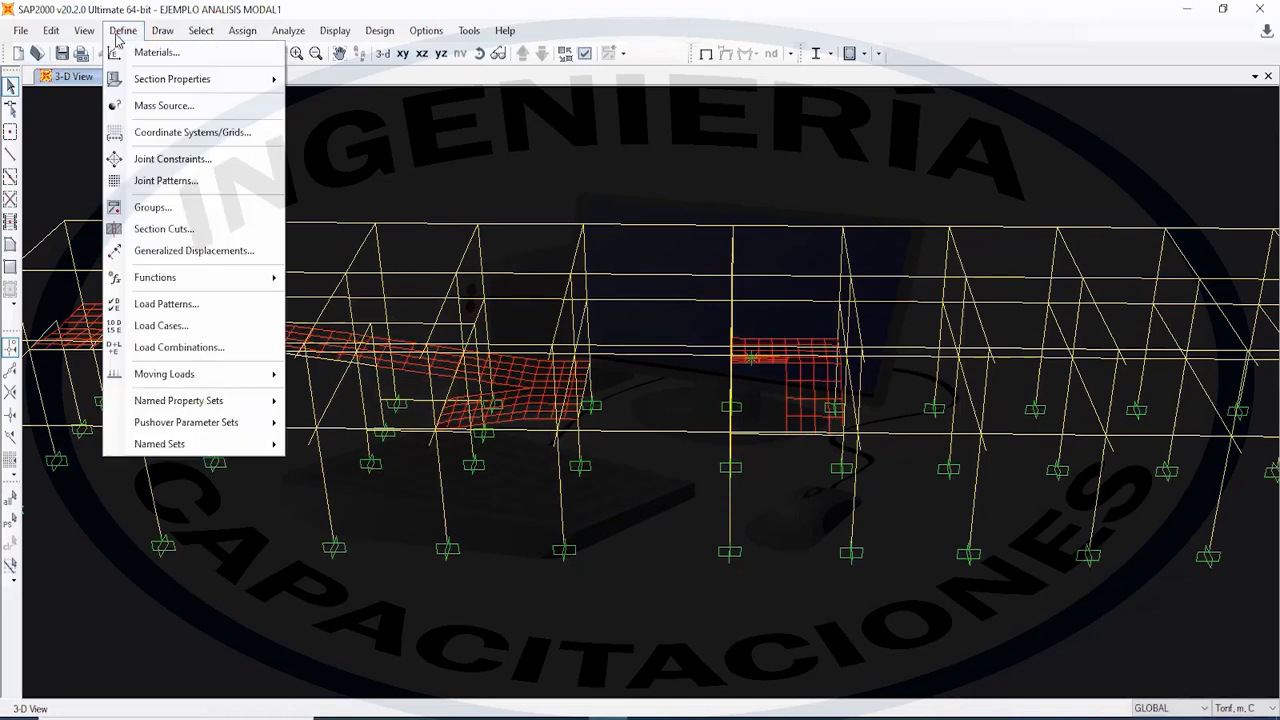
pyautogui.moveTo(230, 278)
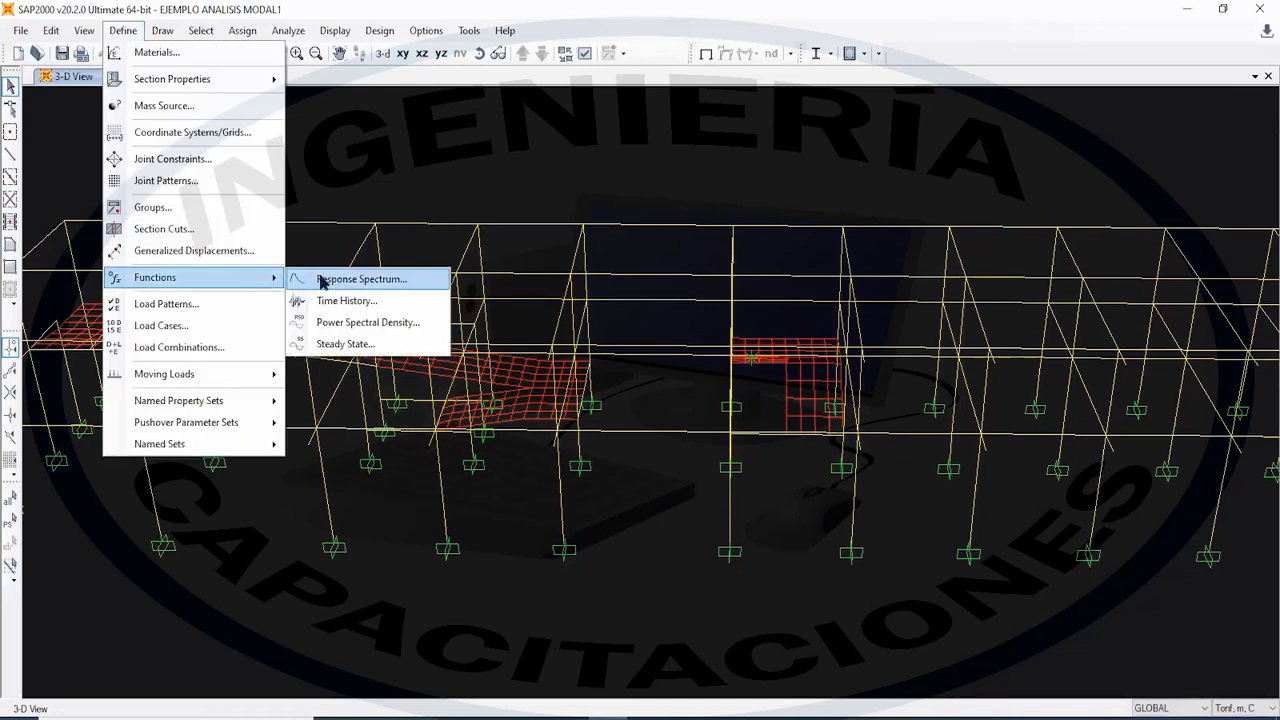
pyautogui.click(230, 325)
pyautogui.click(420, 354)
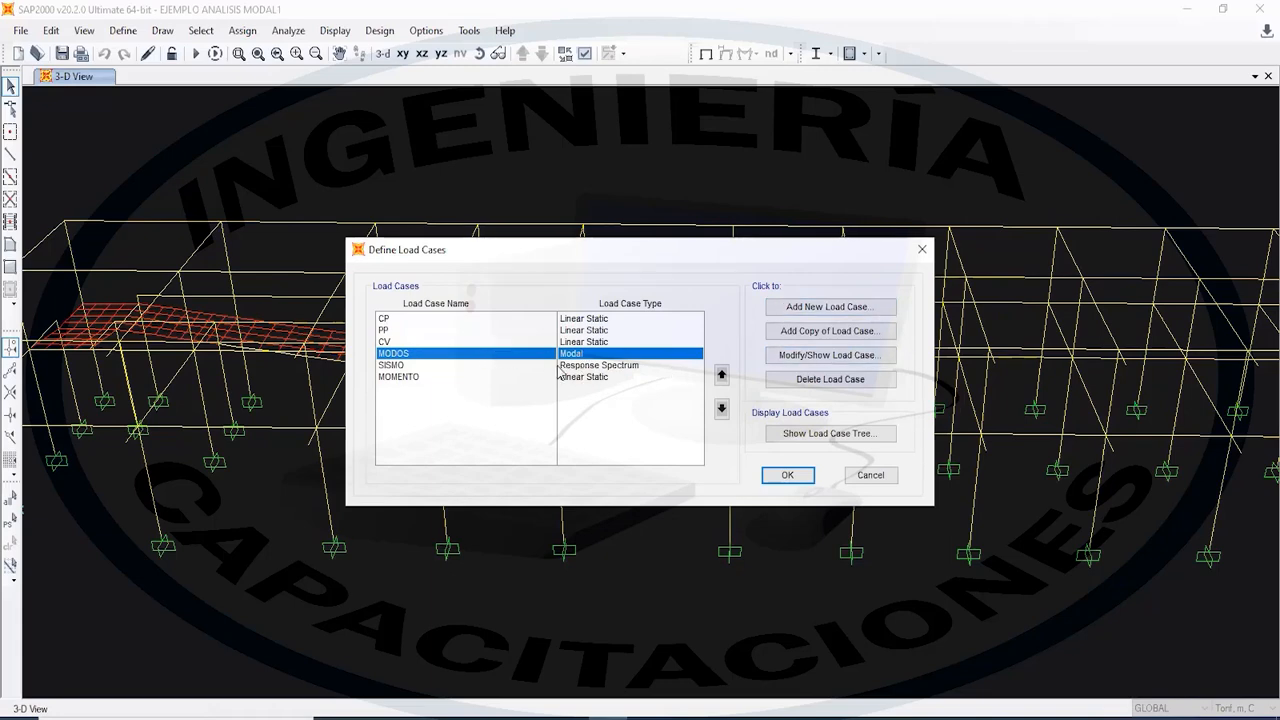
pyautogui.click(871, 475)
# - Reopen the load case definitions and view the settings of the SISMO response spectrum case
pyautogui.click(123, 30)
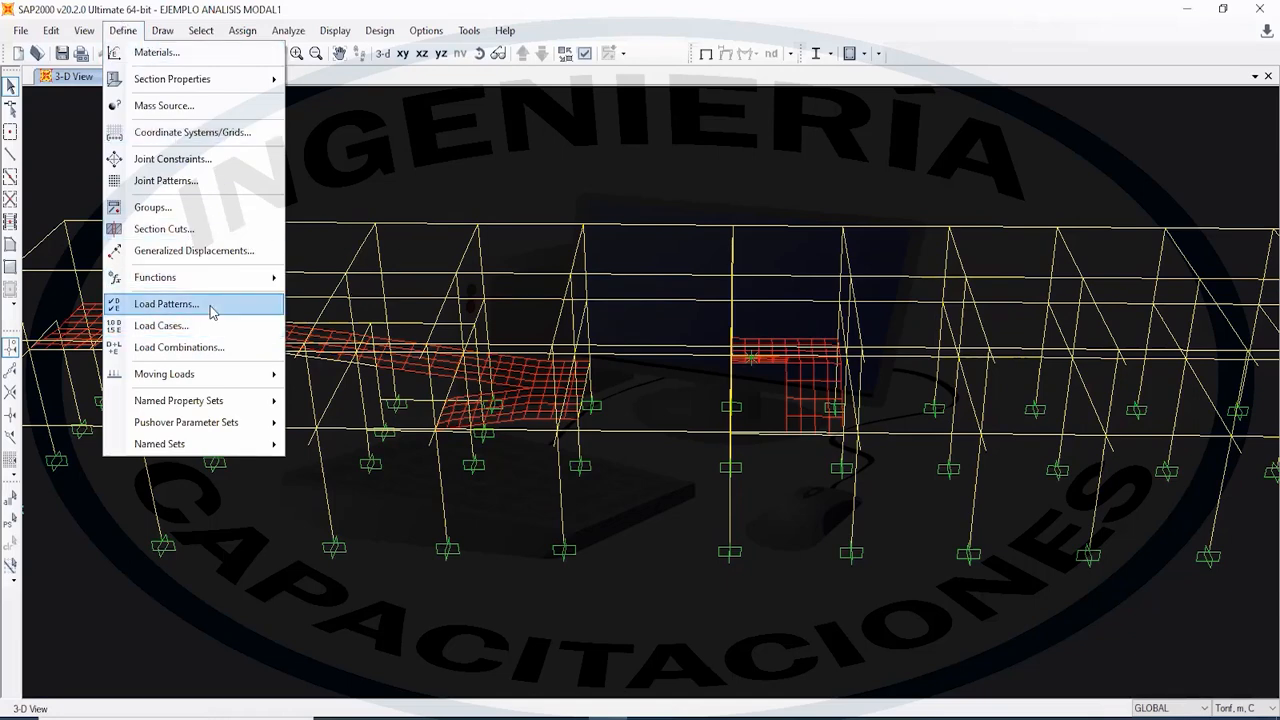
pyautogui.moveTo(204, 280)
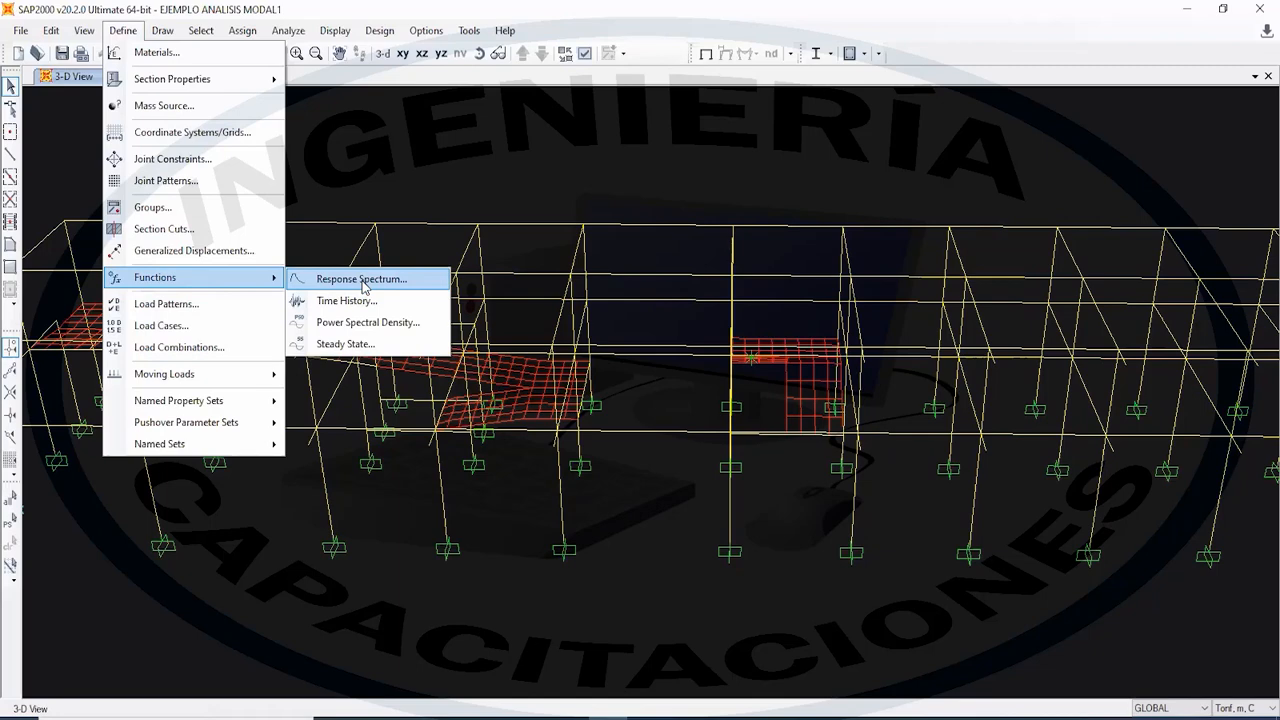
pyautogui.click(215, 325)
pyautogui.click(459, 356)
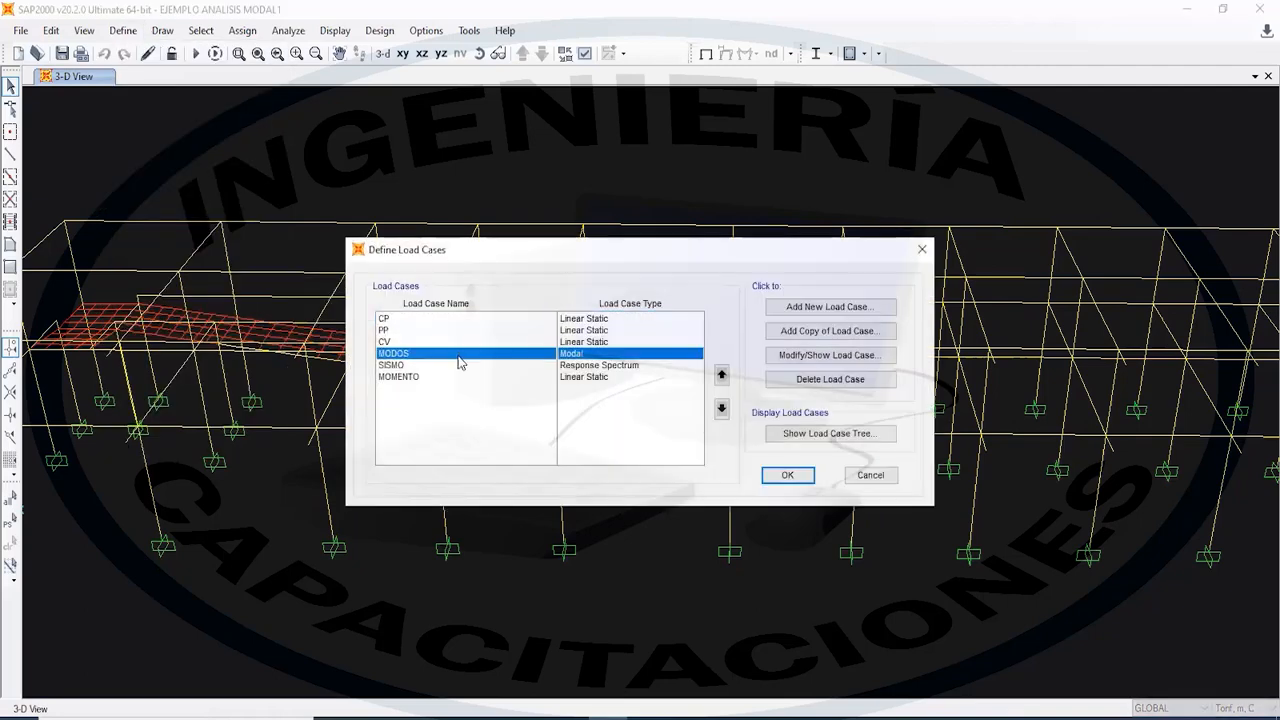
pyautogui.click(521, 366)
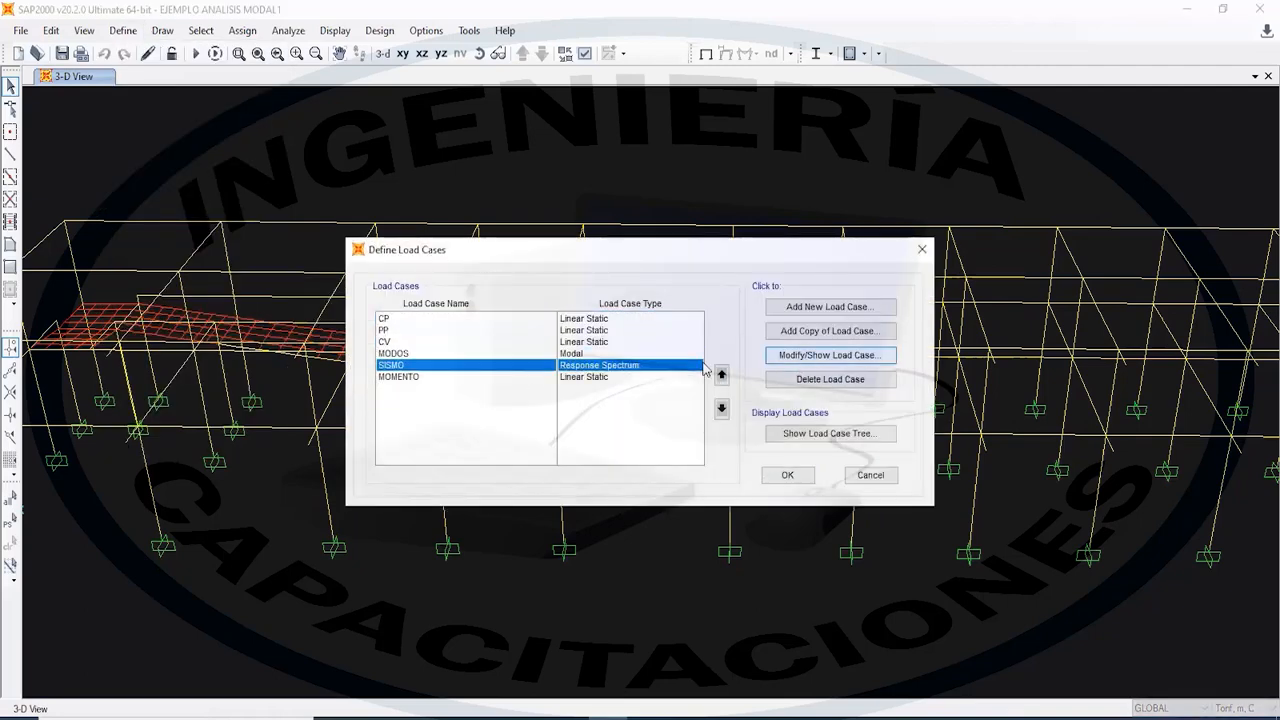
pyautogui.click(840, 355)
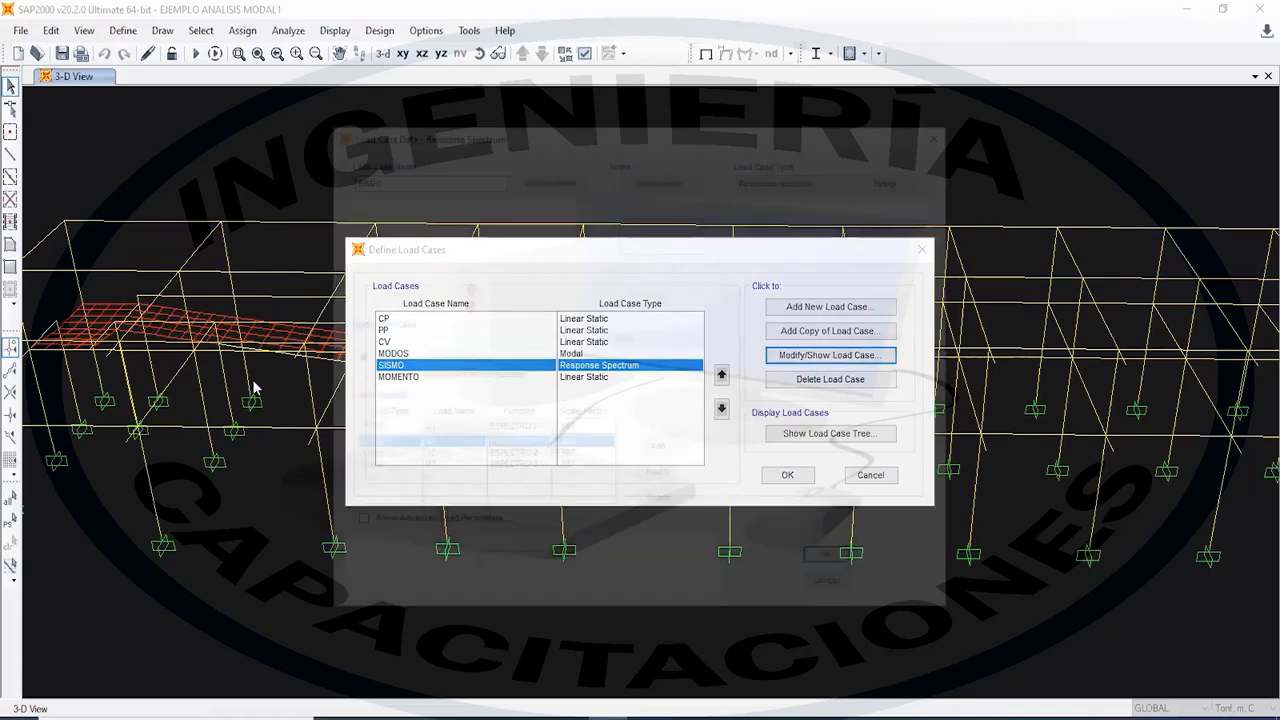
pyautogui.click(825, 553)
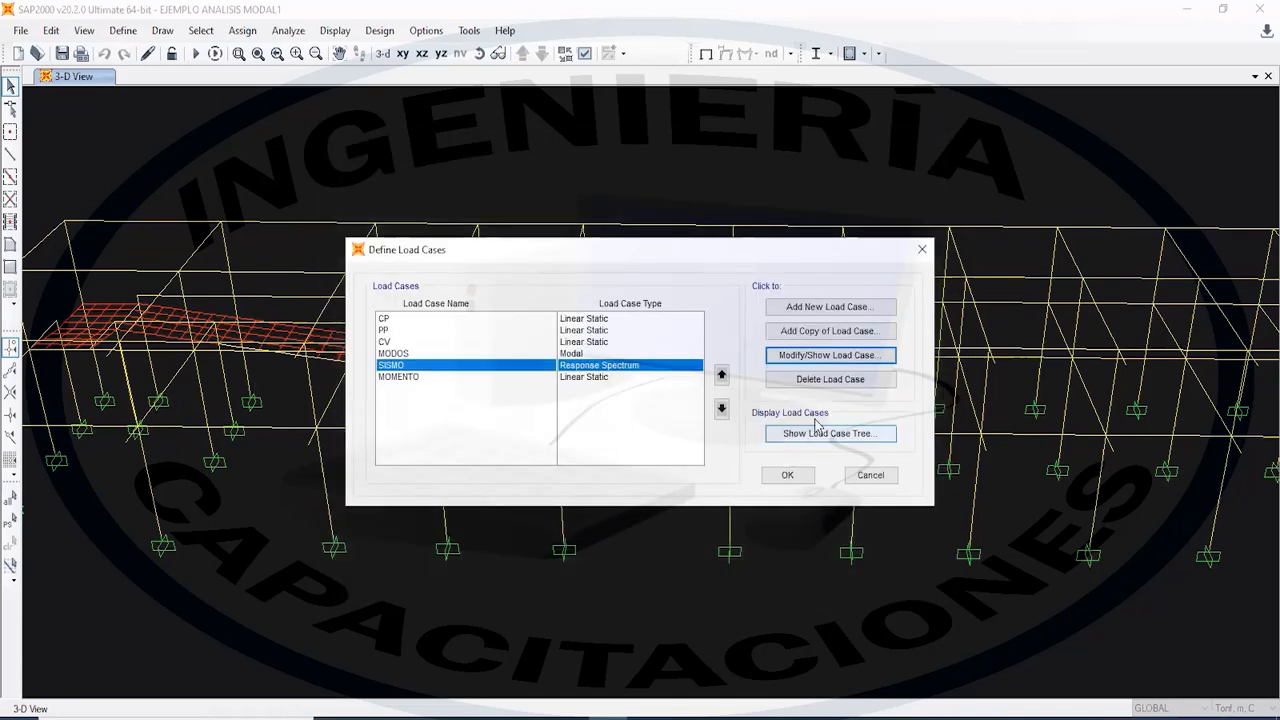
# - Delete the SISMO and MOMENTO load cases and confirm both removals
pyautogui.click(826, 379)
pyautogui.click(641, 428)
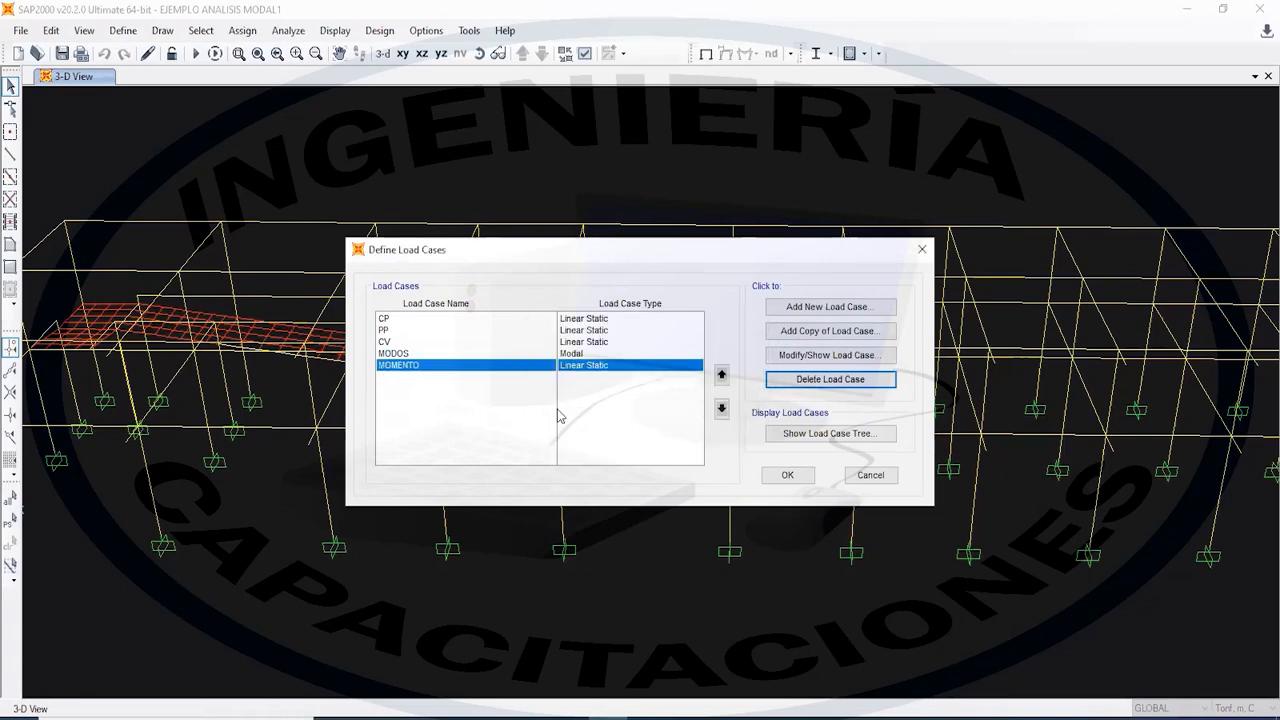
pyautogui.click(776, 379)
pyautogui.click(663, 423)
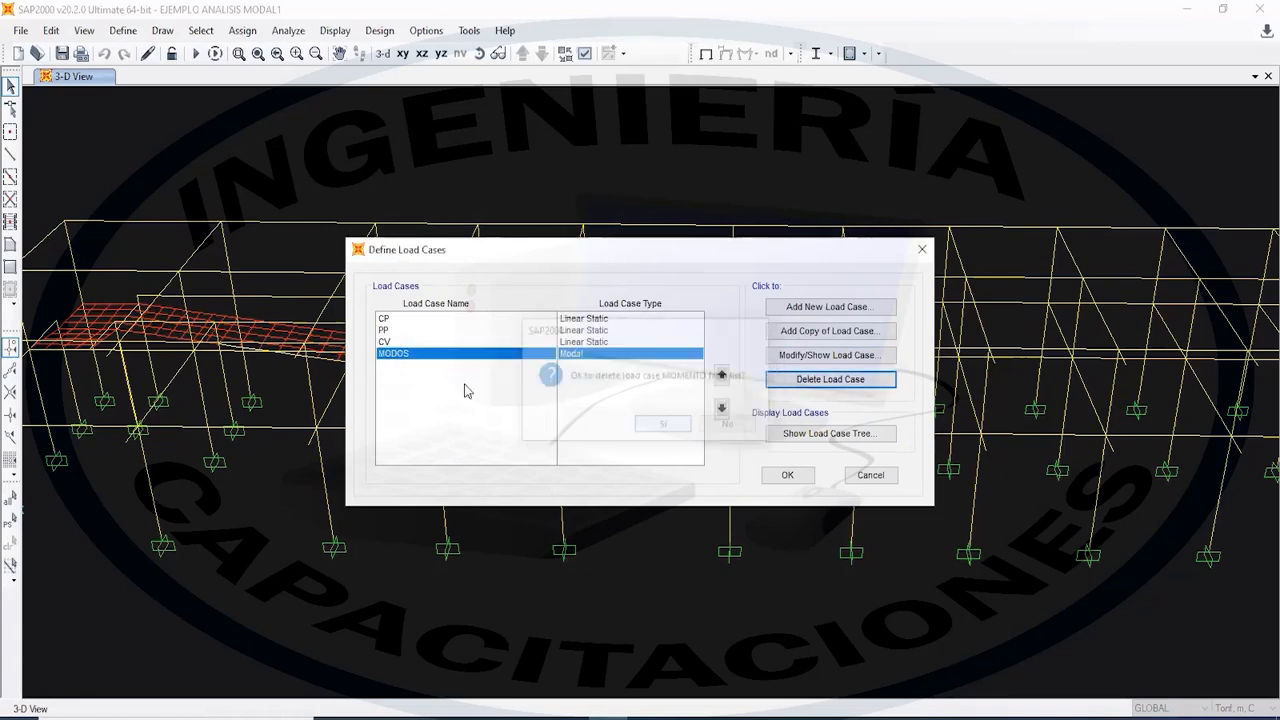
# - View the settings of the MODOS modal load case in the load case list
pyautogui.click(408, 320)
pyautogui.click(405, 331)
pyautogui.click(402, 342)
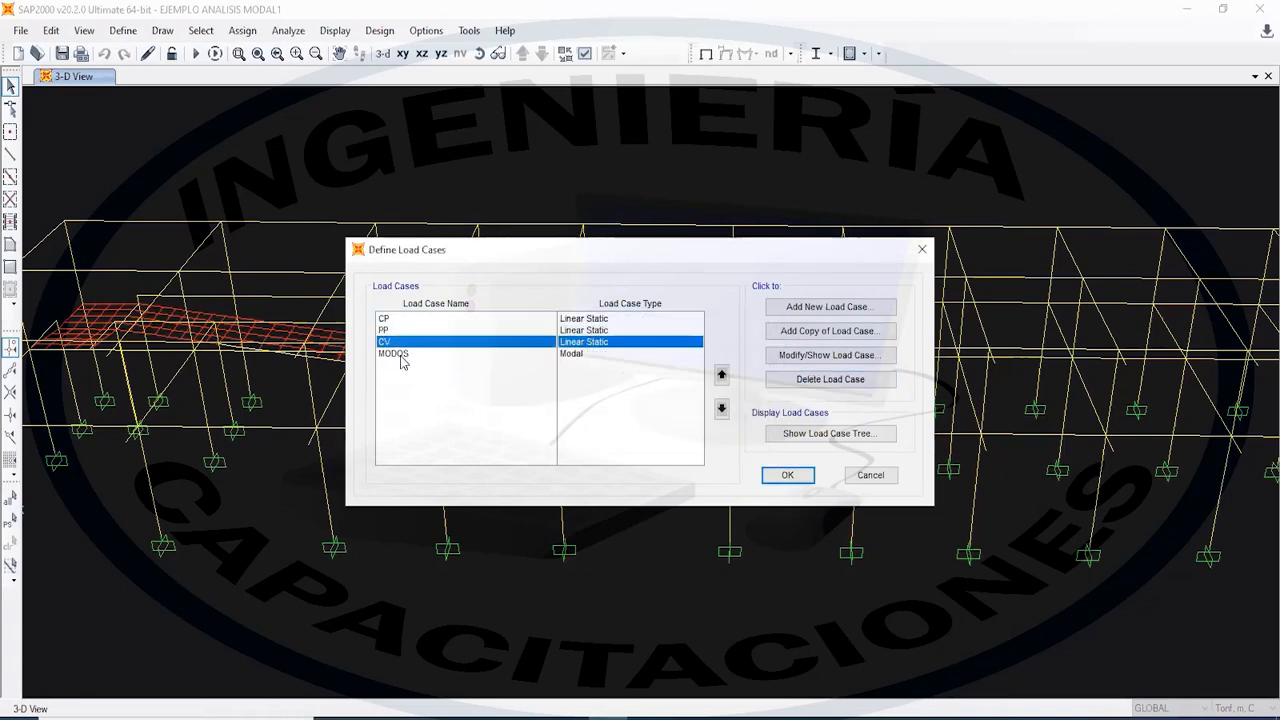
pyautogui.click(403, 355)
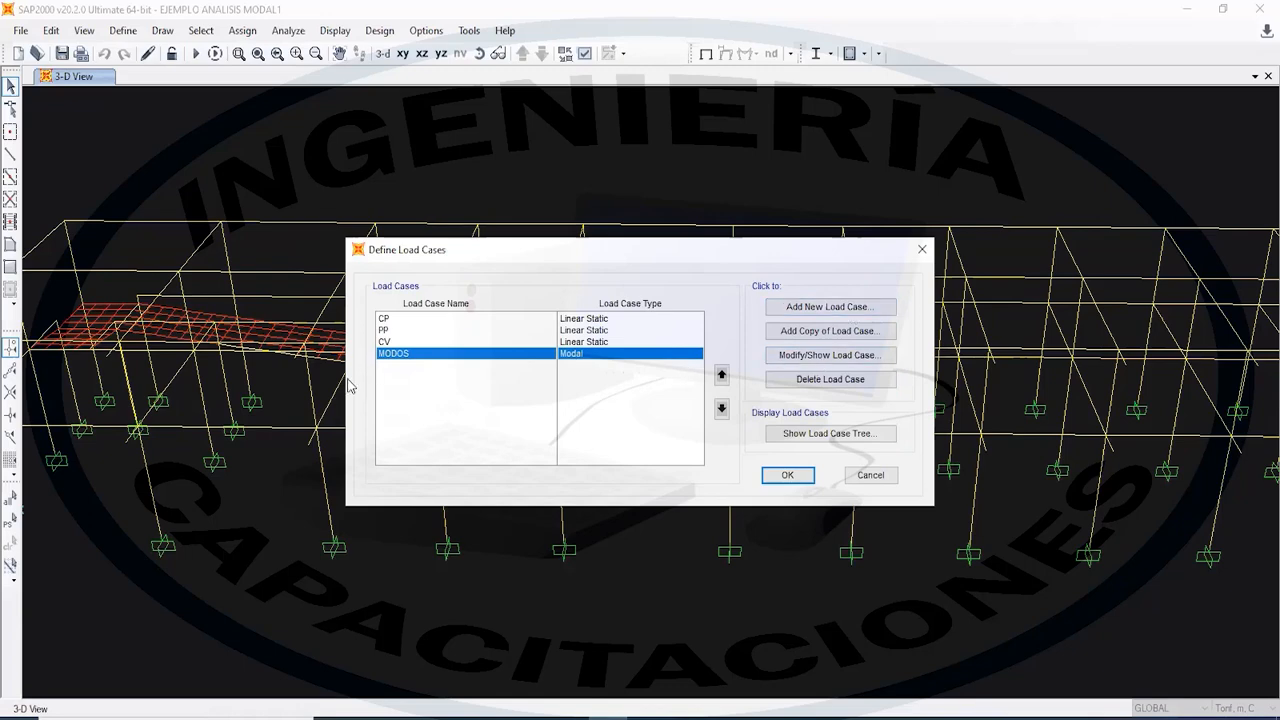
pyautogui.click(826, 357)
pyautogui.click(947, 130)
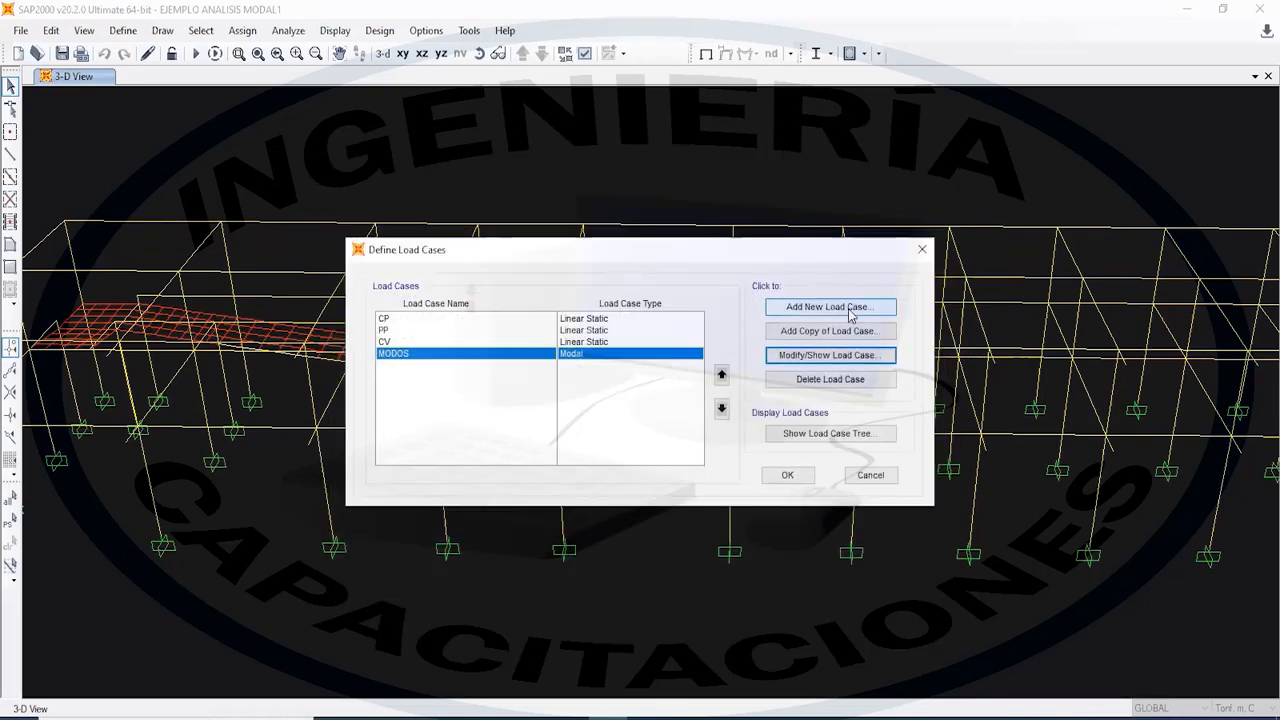
pyautogui.click(820, 380)
pyautogui.click(659, 424)
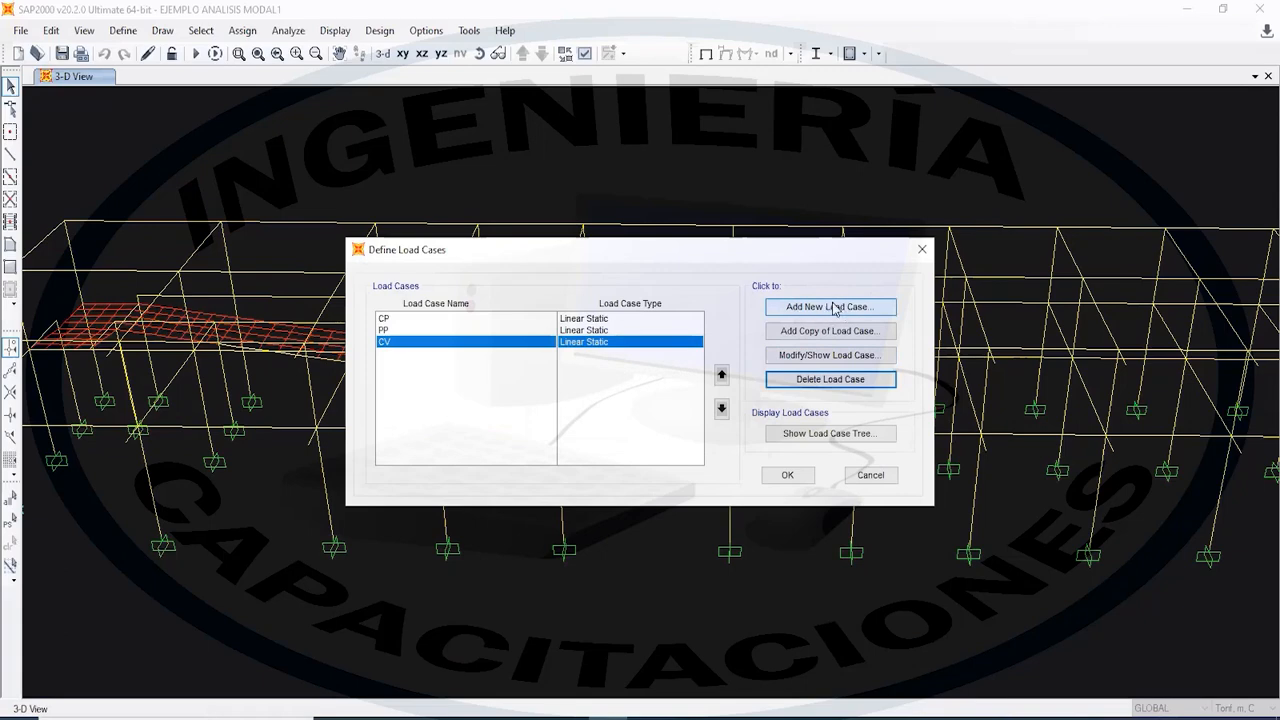
pyautogui.click(922, 249)
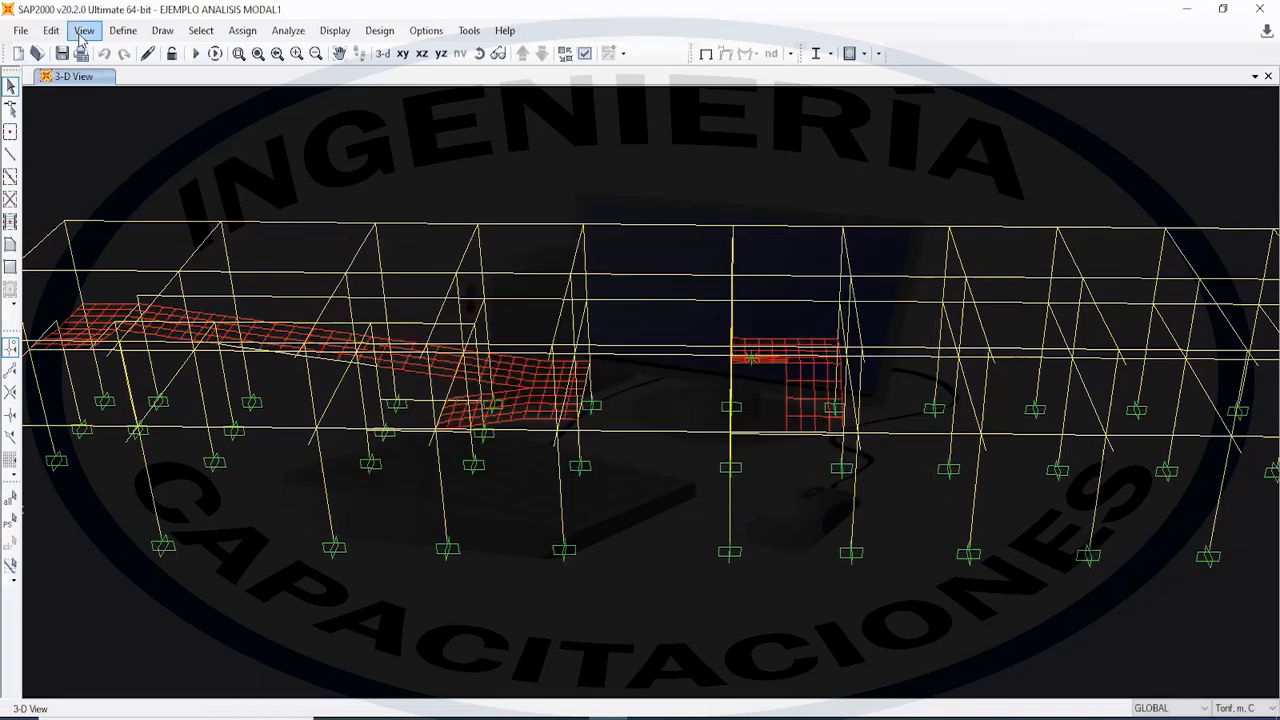
# - Reopen the load case definitions and delete the MOMENTO, SISMO and MODOS load cases, confirming each removal
pyautogui.click(123, 30)
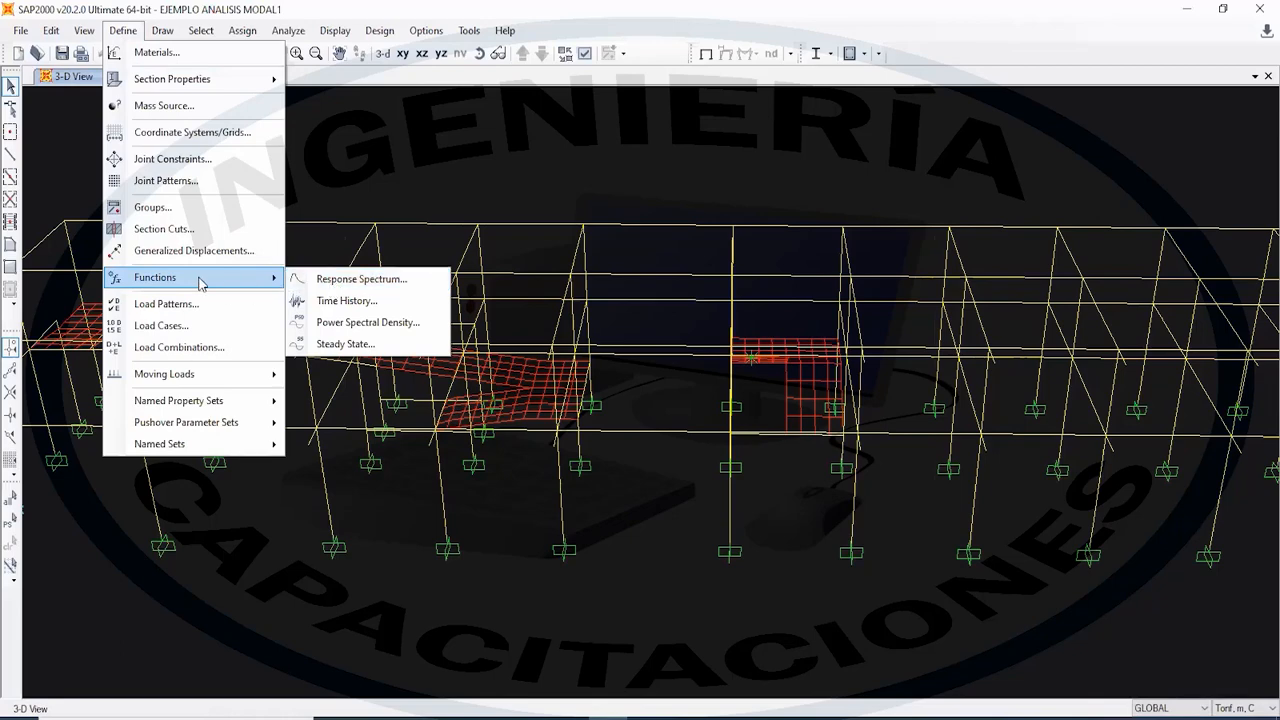
pyautogui.click(196, 330)
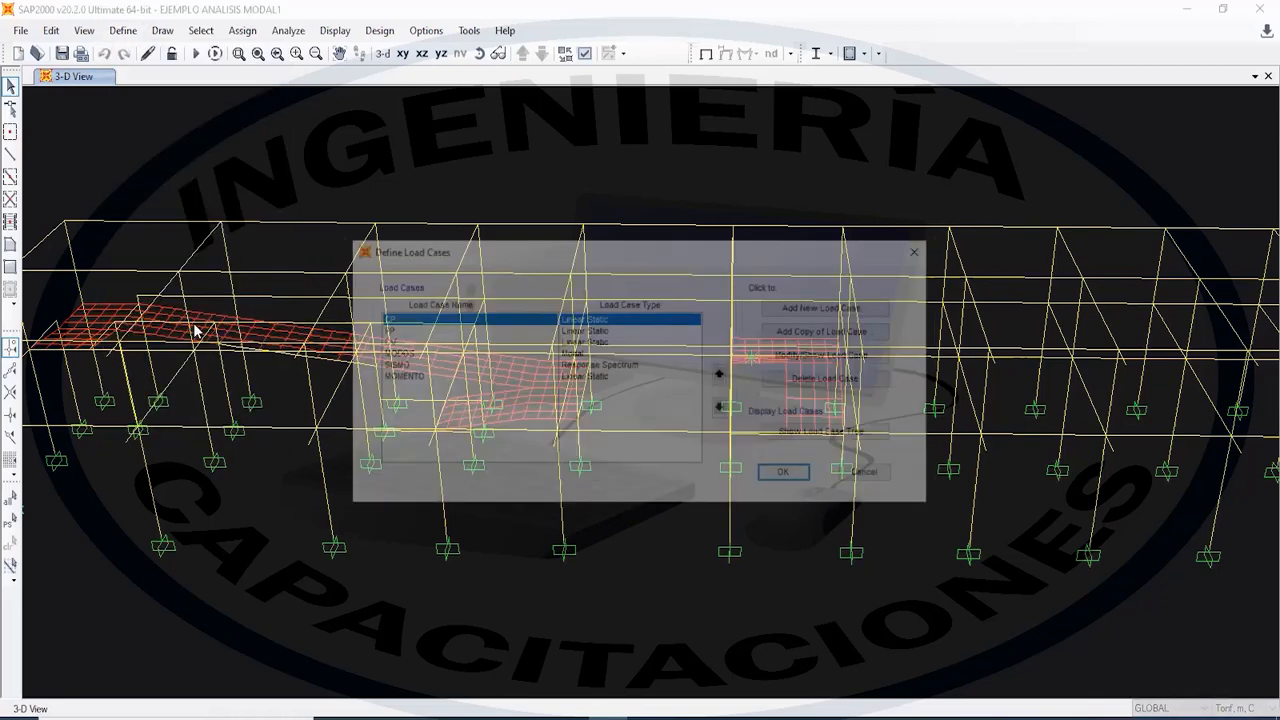
pyautogui.click(420, 376)
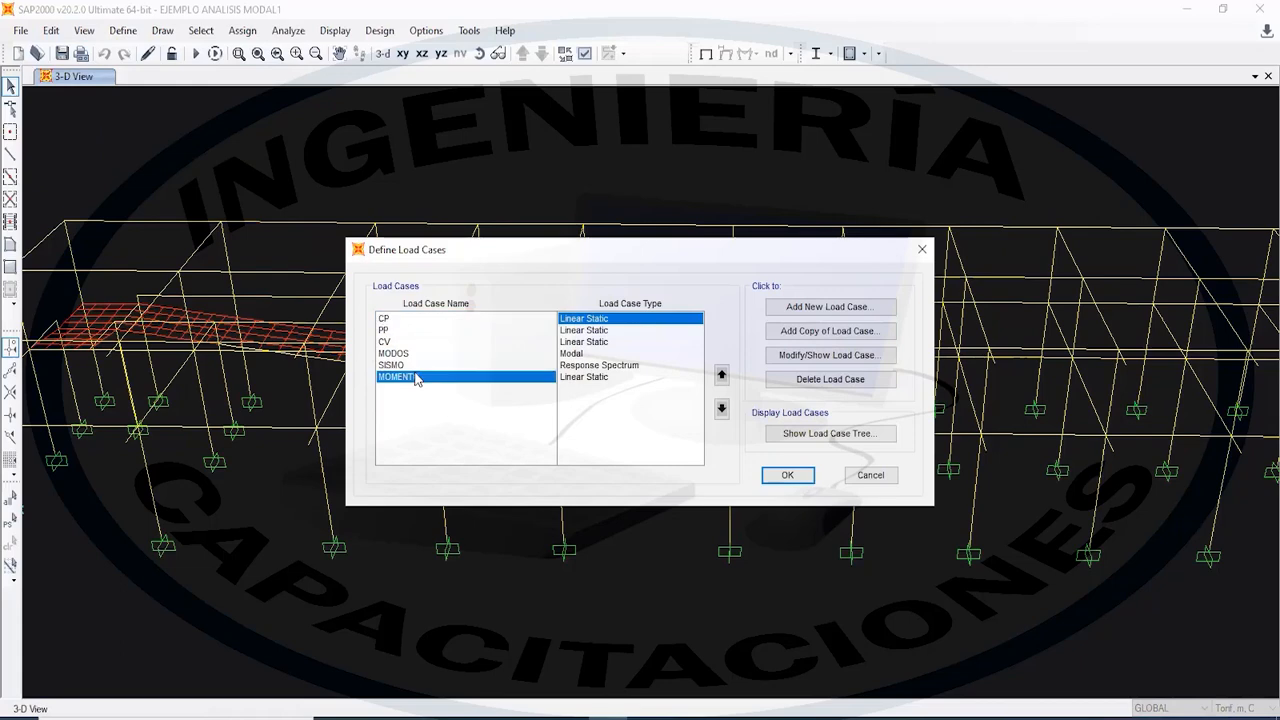
pyautogui.click(826, 382)
pyautogui.click(657, 424)
pyautogui.click(770, 382)
pyautogui.click(655, 424)
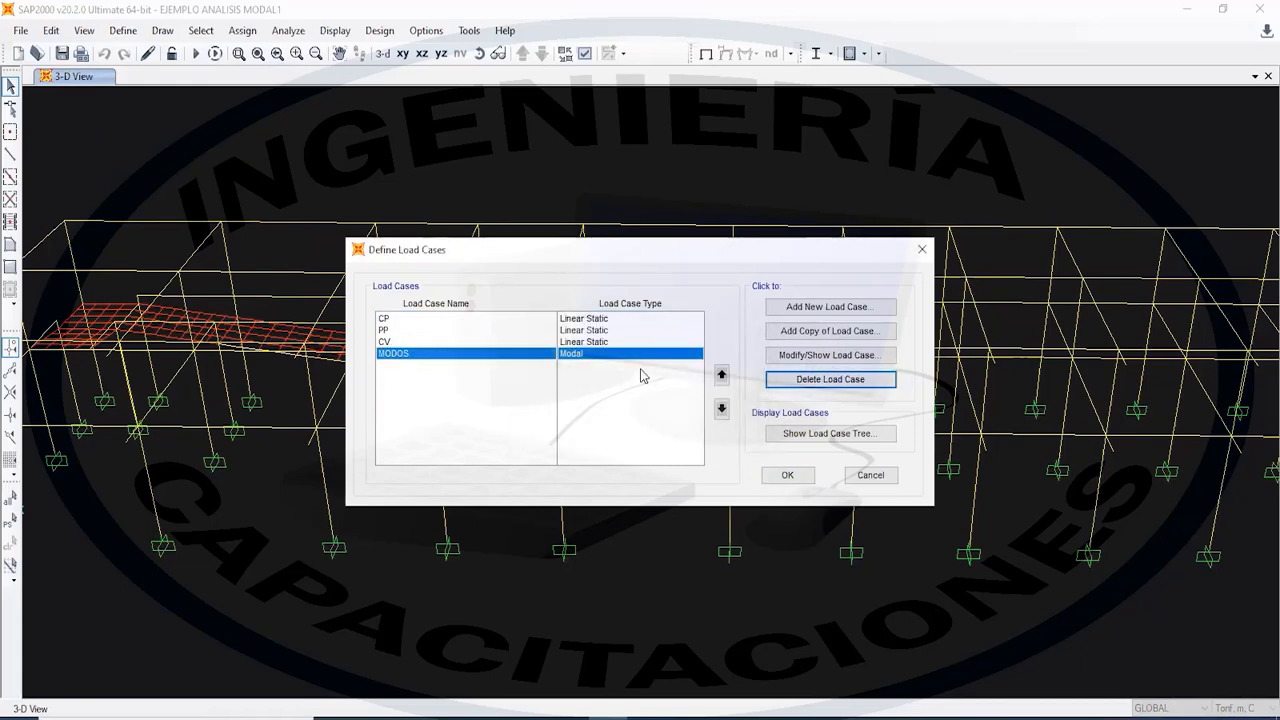
pyautogui.click(778, 379)
pyautogui.click(658, 425)
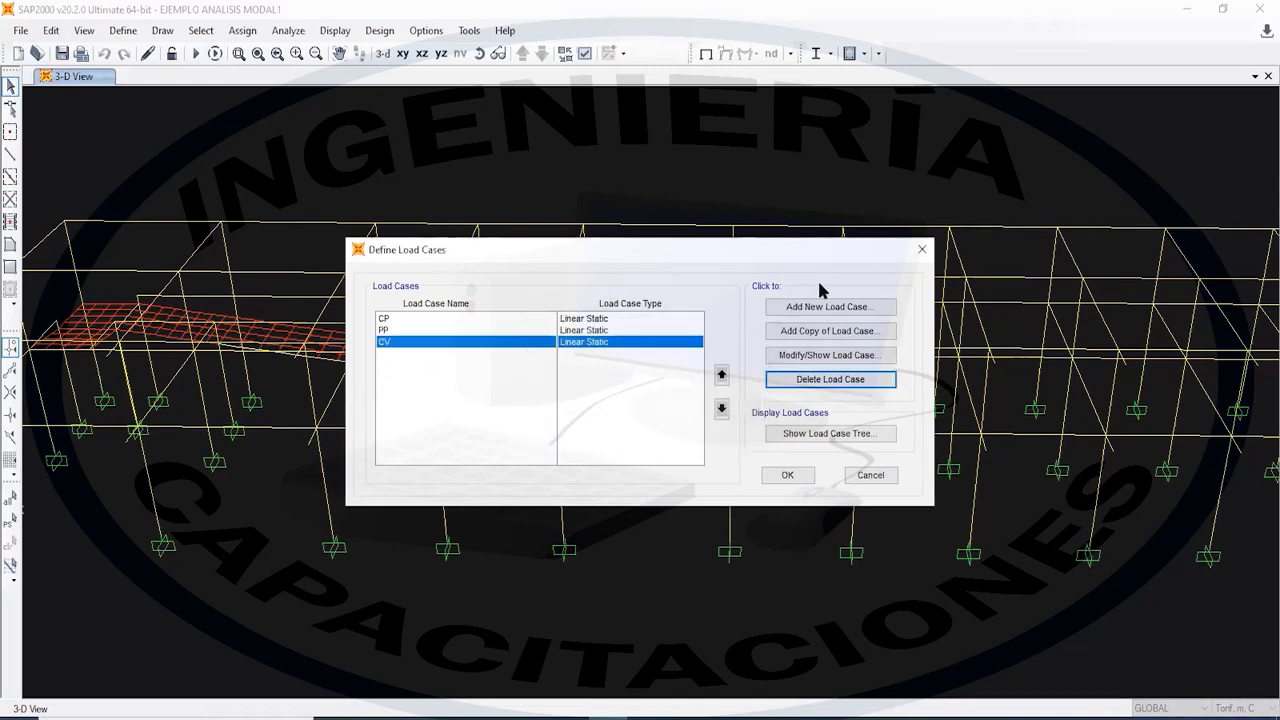
# - Add a new load case named MODOS DE VIBRAR and set its load case type to Modal
pyautogui.click(825, 312)
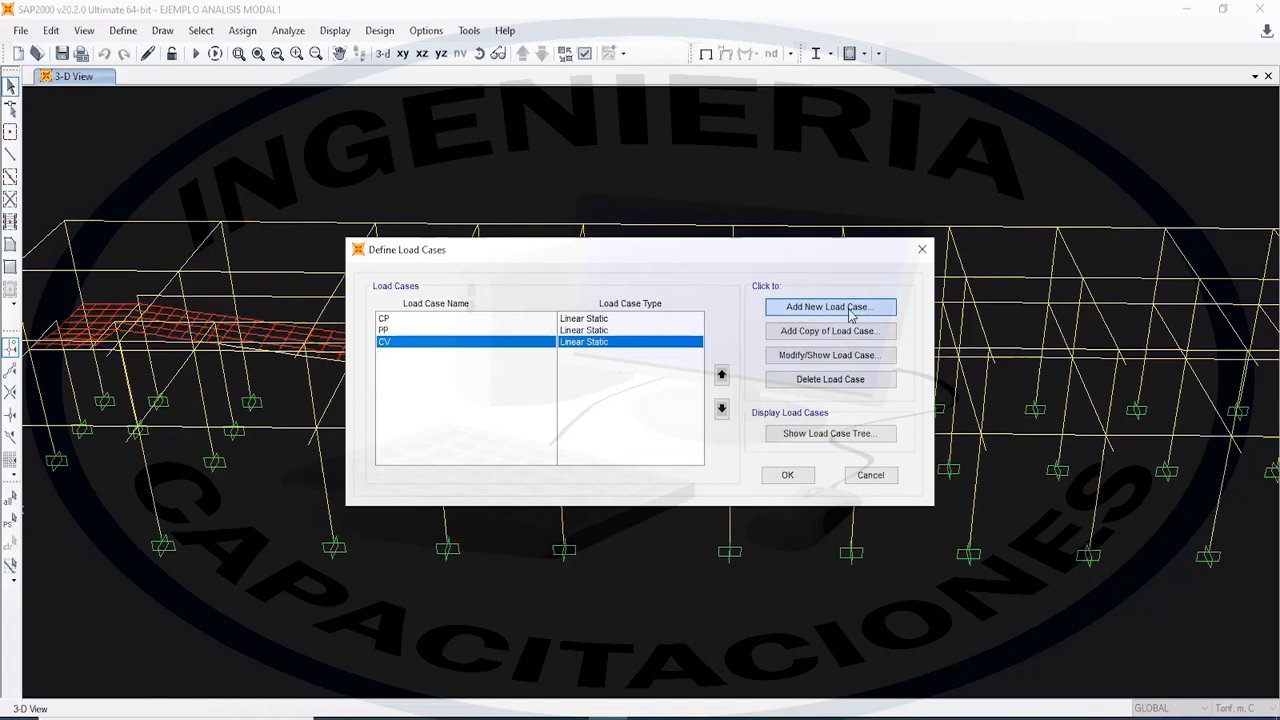
pyautogui.click(849, 316)
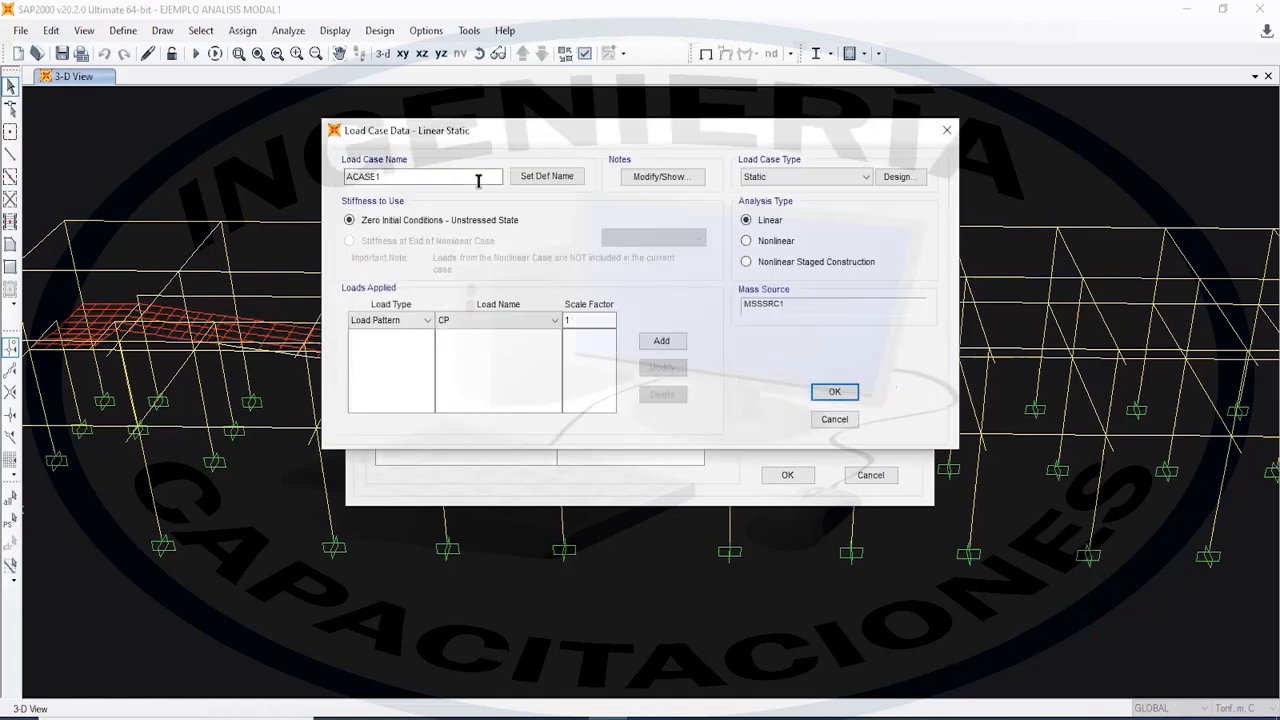
pyautogui.doubleClick(410, 178)
pyautogui.click(827, 177)
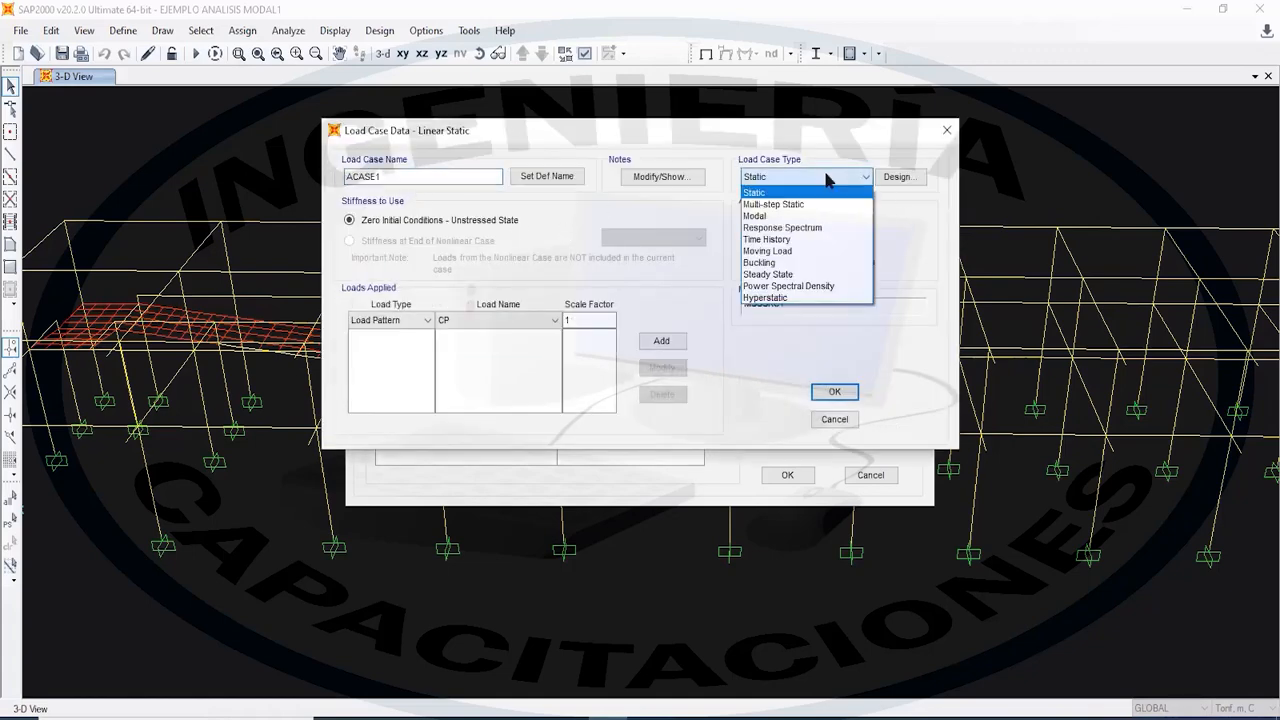
pyautogui.click(433, 176)
pyautogui.doubleClick(433, 176)
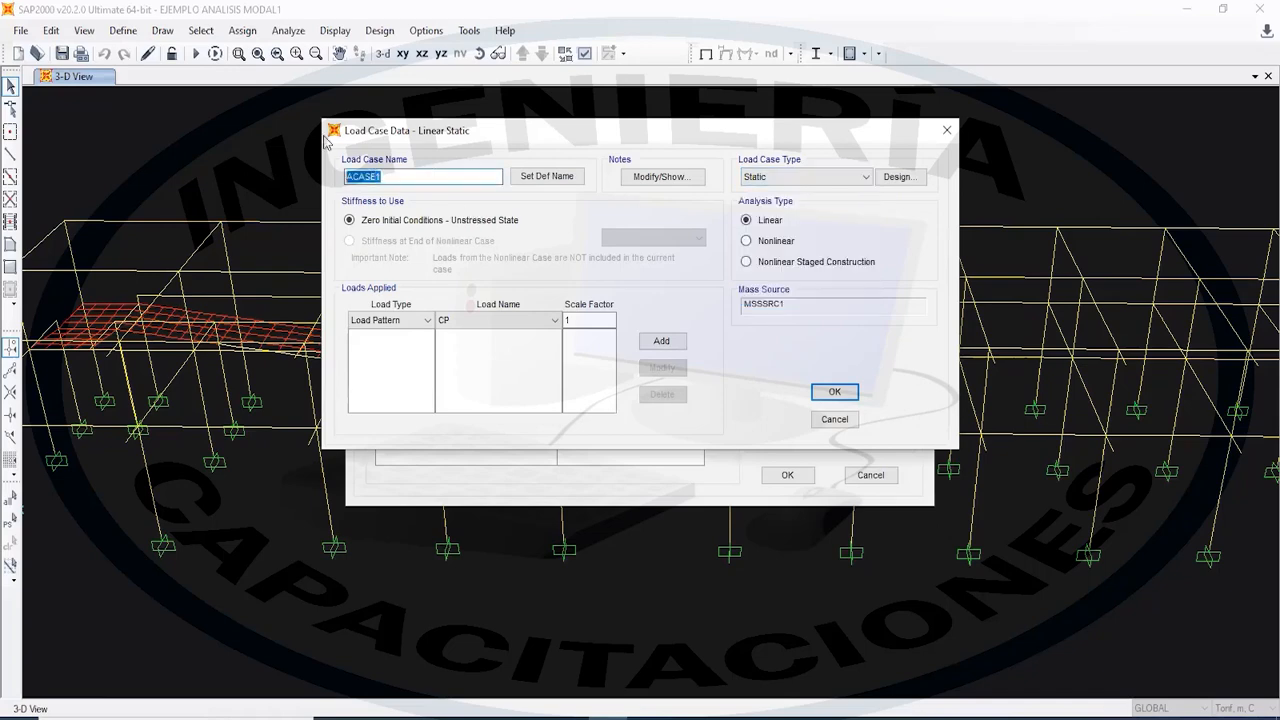
pyautogui.write('MO')
pyautogui.write('DOS DE VIBRAR')
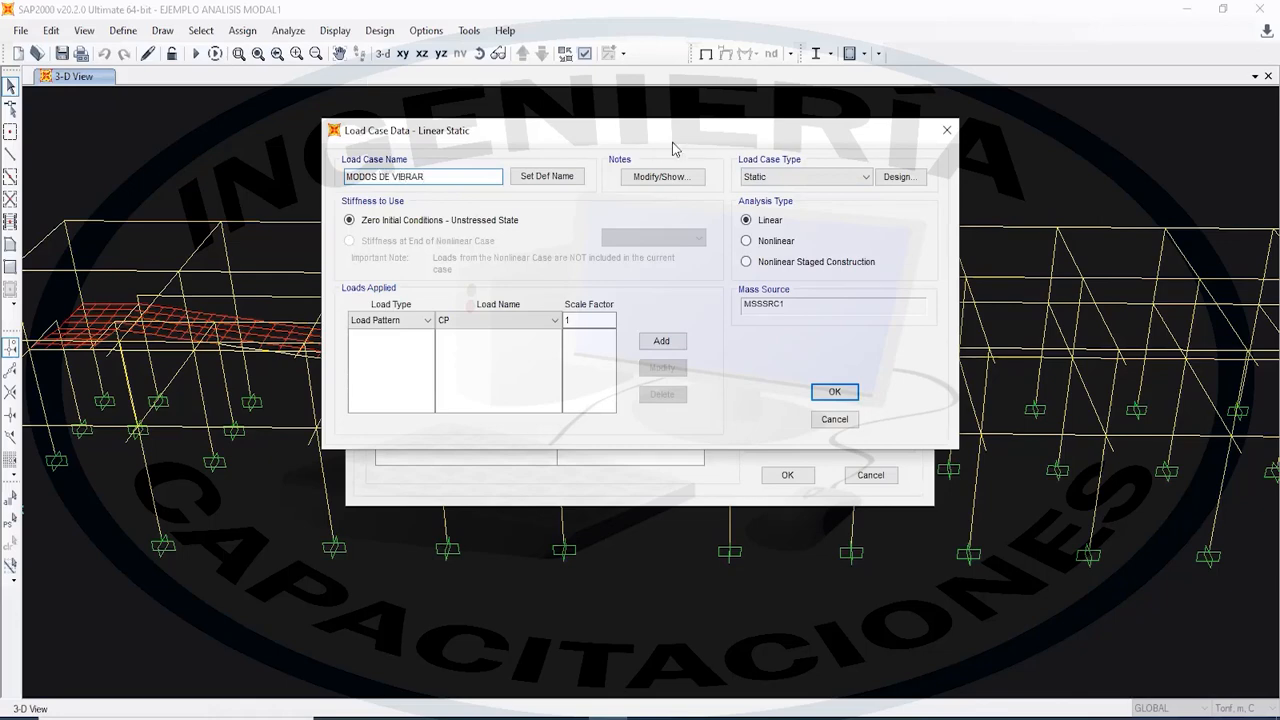
pyautogui.click(760, 176)
pyautogui.click(754, 227)
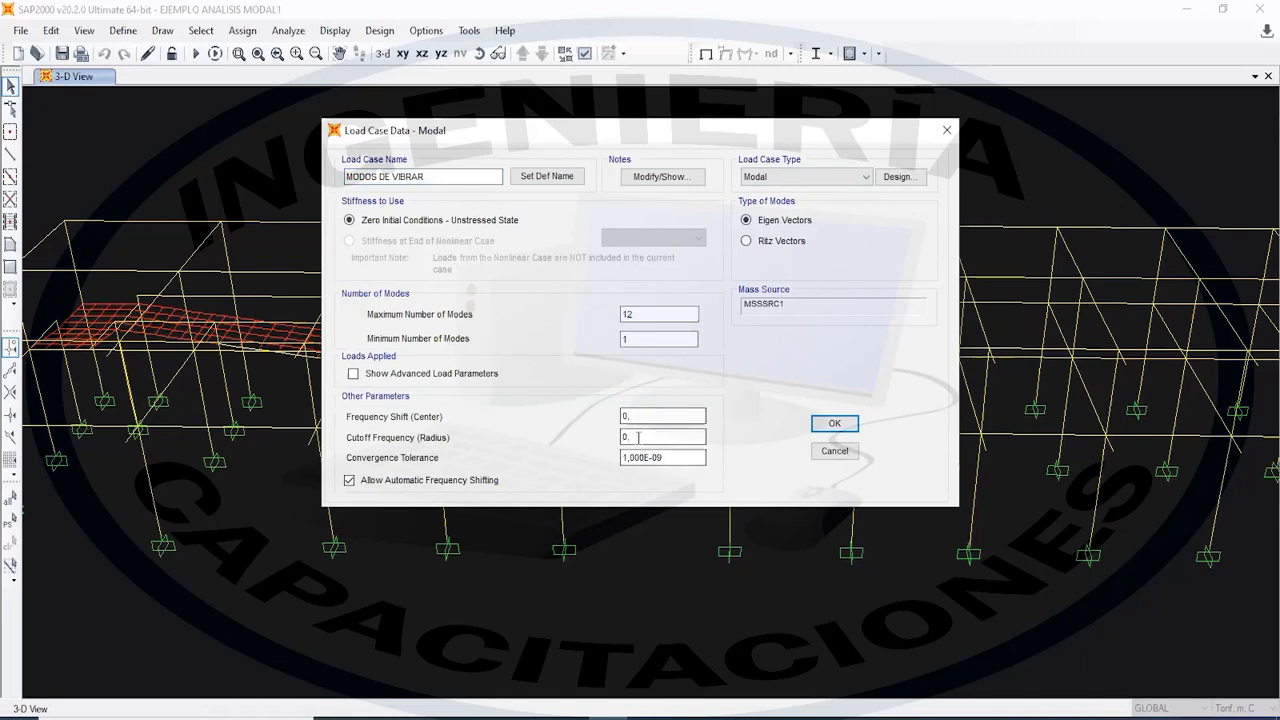
pyautogui.click(425, 176)
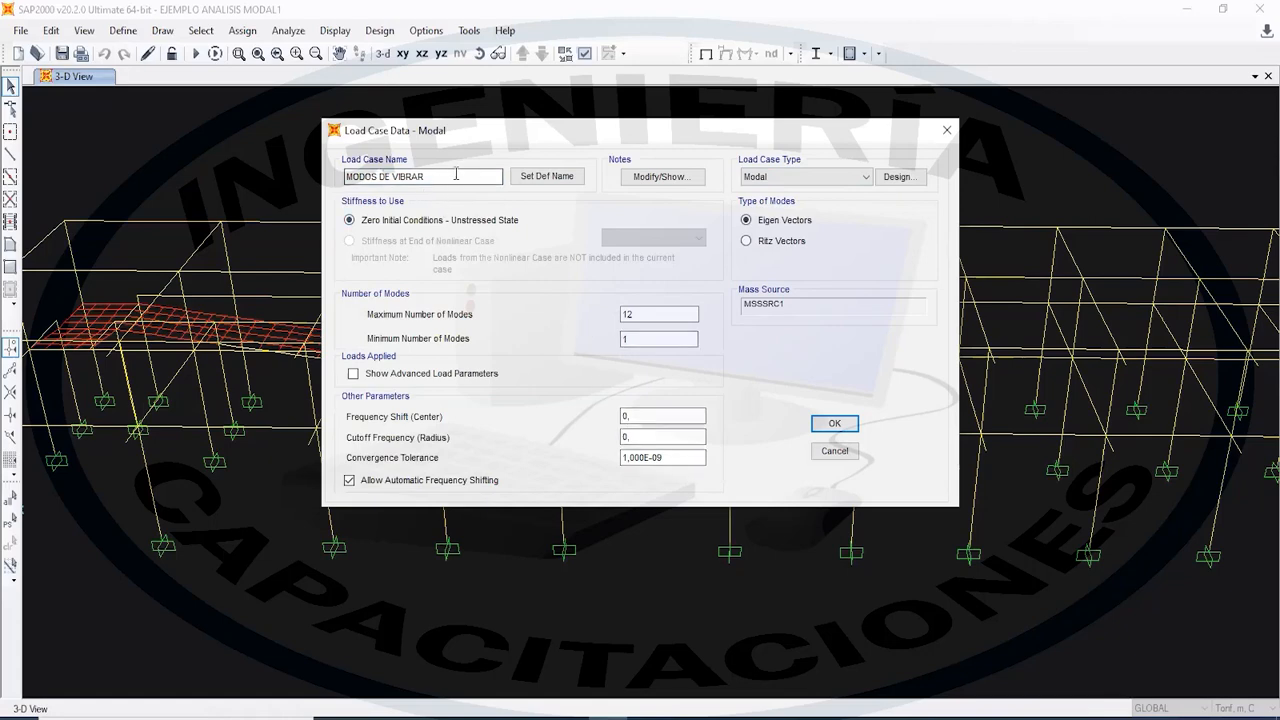
# - Set the maximum number of modes of the MODOS DE VIBRAR case to 10
pyautogui.click(633, 339)
pyautogui.moveTo(633, 339); pyautogui.dragTo(609, 334)
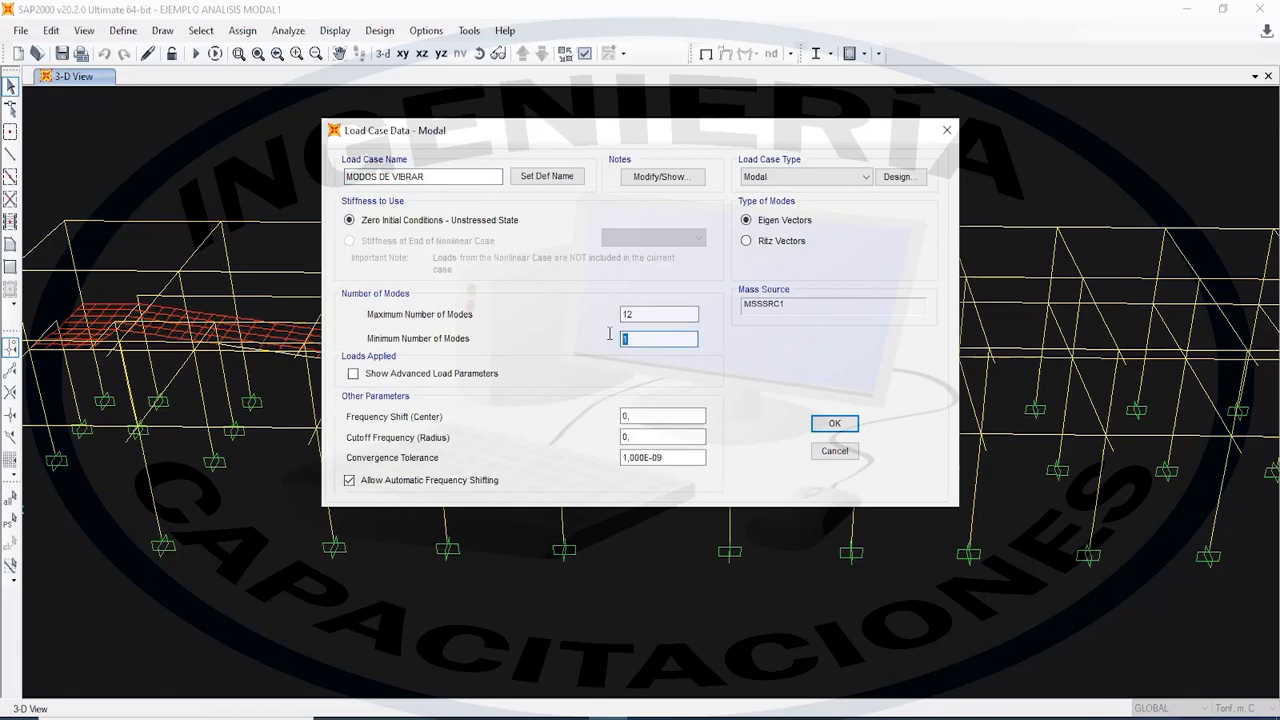
pyautogui.moveTo(685, 314); pyautogui.dragTo(553, 308)
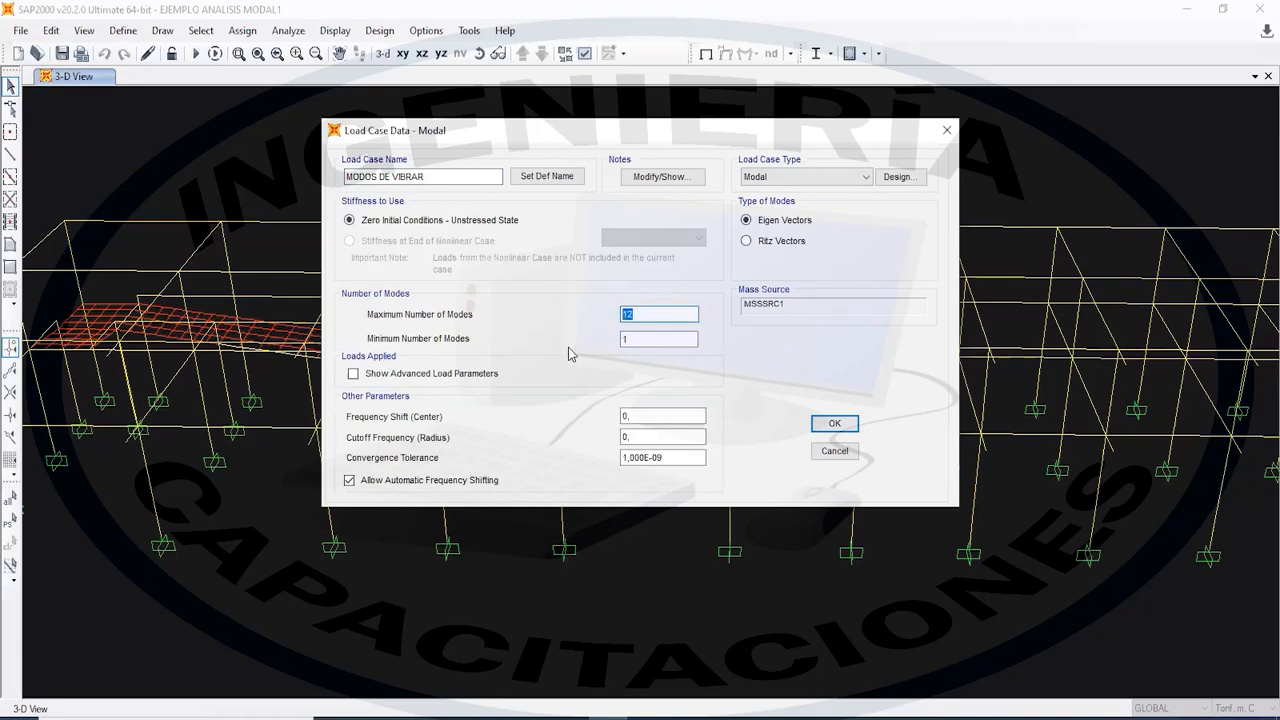
pyautogui.write('10')
pyautogui.click(650, 315)
# - Choose Eigen Vectors as the type of modes with the Modal case type, and accept the MODOS DE VIBRAR load case
pyautogui.click(772, 243)
pyautogui.click(772, 222)
pyautogui.click(746, 241)
pyautogui.click(746, 241)
pyautogui.click(746, 220)
pyautogui.click(815, 177)
pyautogui.click(794, 177)
pyautogui.click(782, 178)
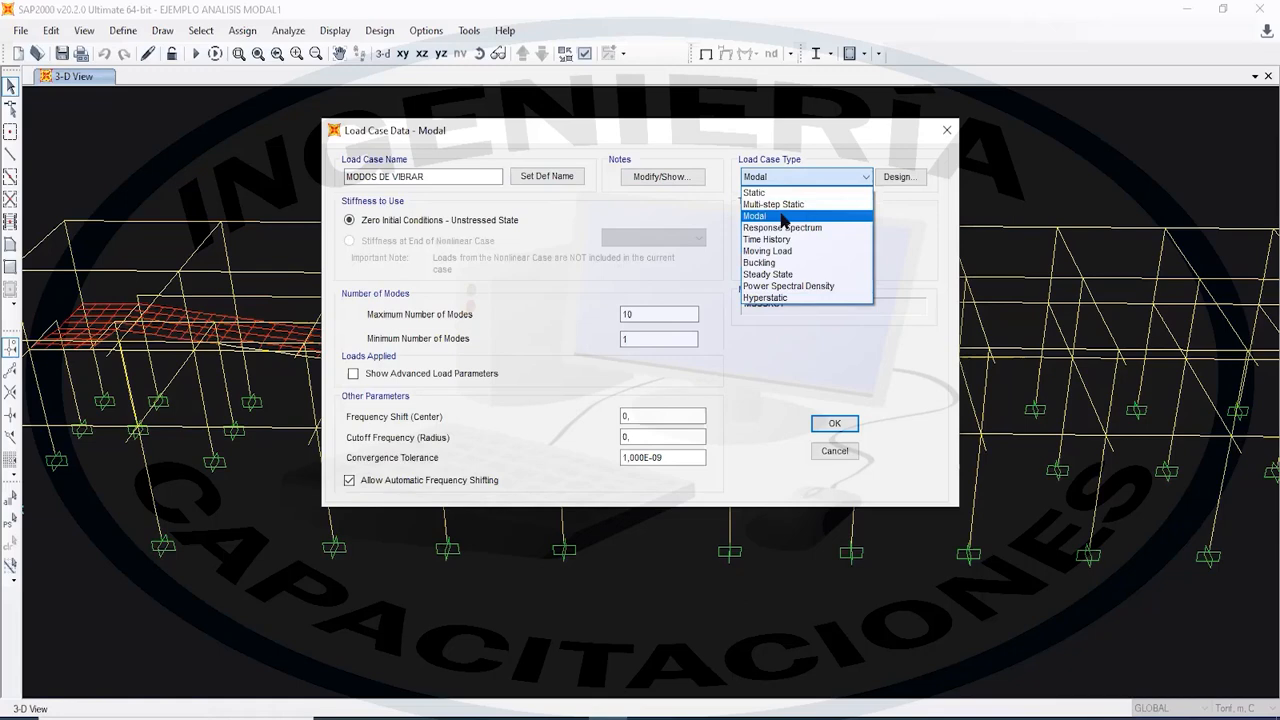
pyautogui.click(782, 218)
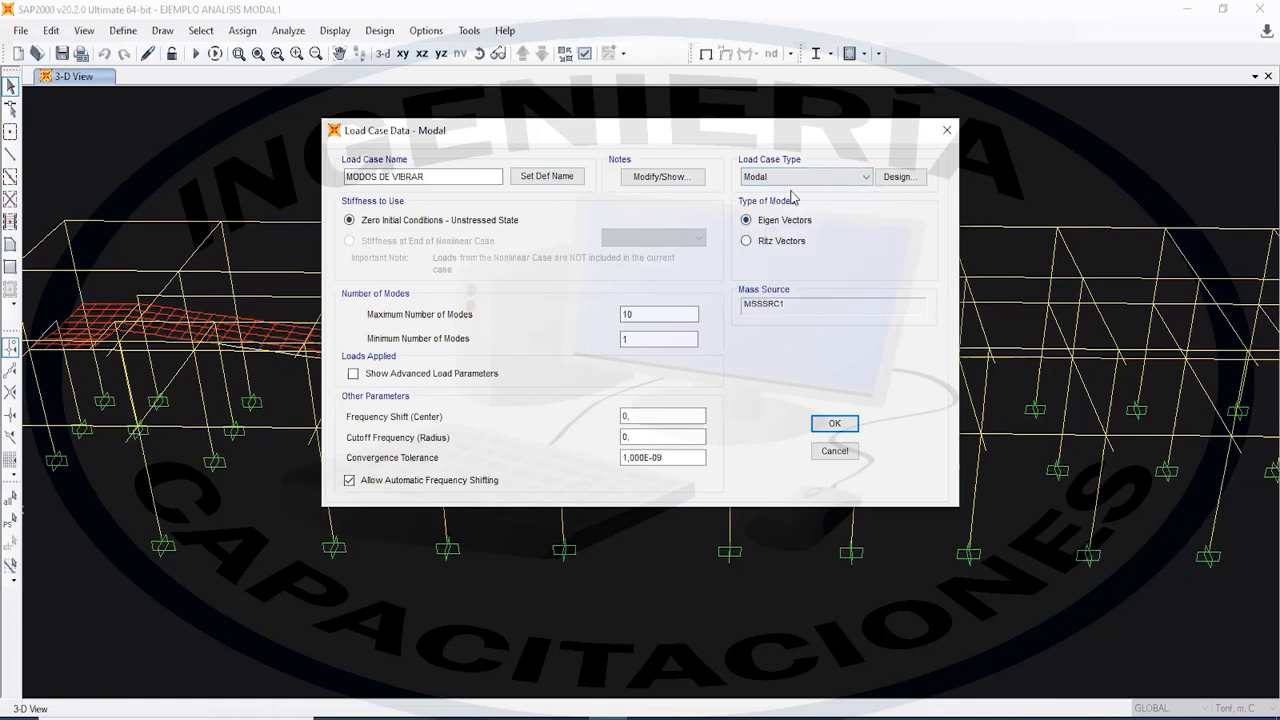
pyautogui.click(830, 424)
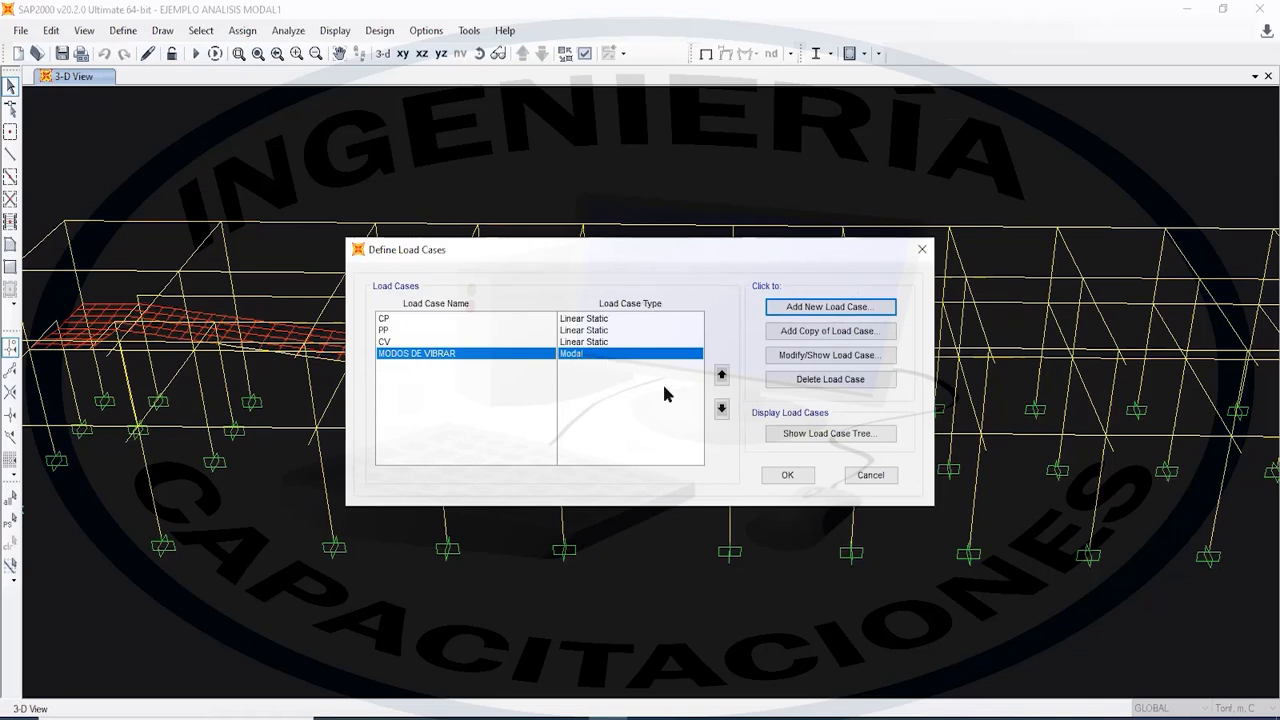
pyautogui.click(580, 362)
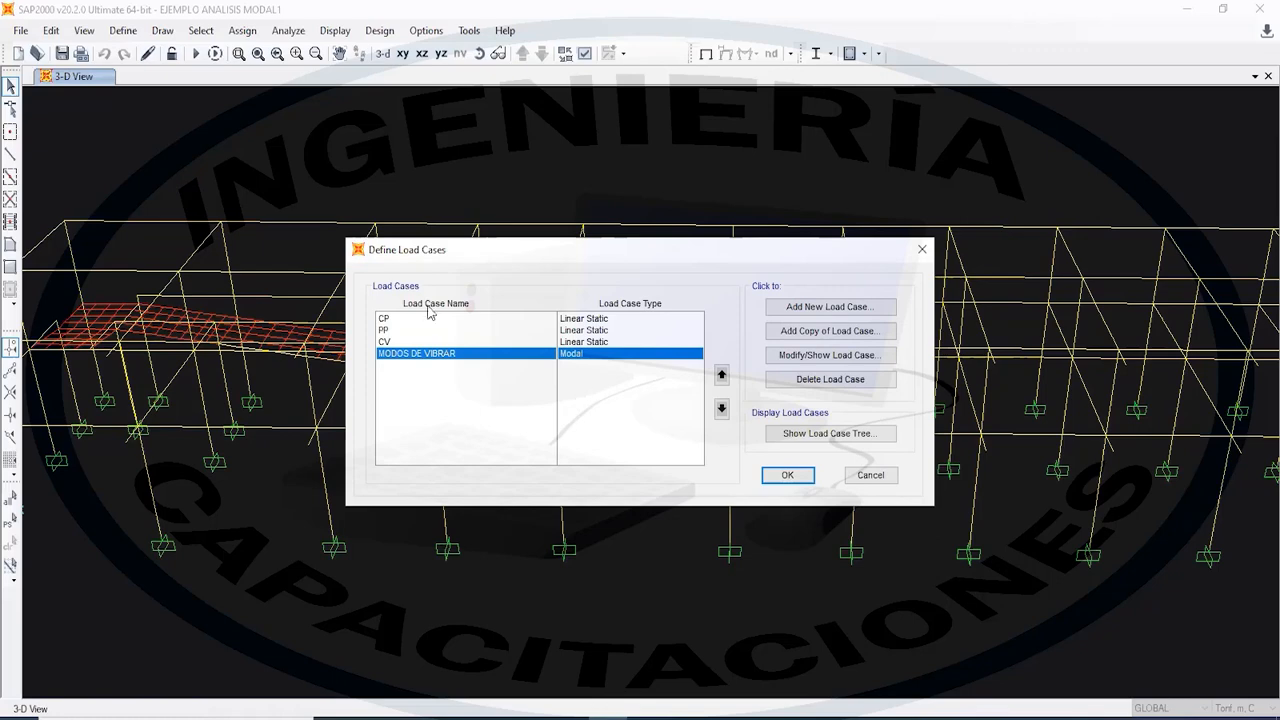
# - Add a new load case named SISMOLAPAZ and set its load case type to Response Spectrum
pyautogui.click(862, 311)
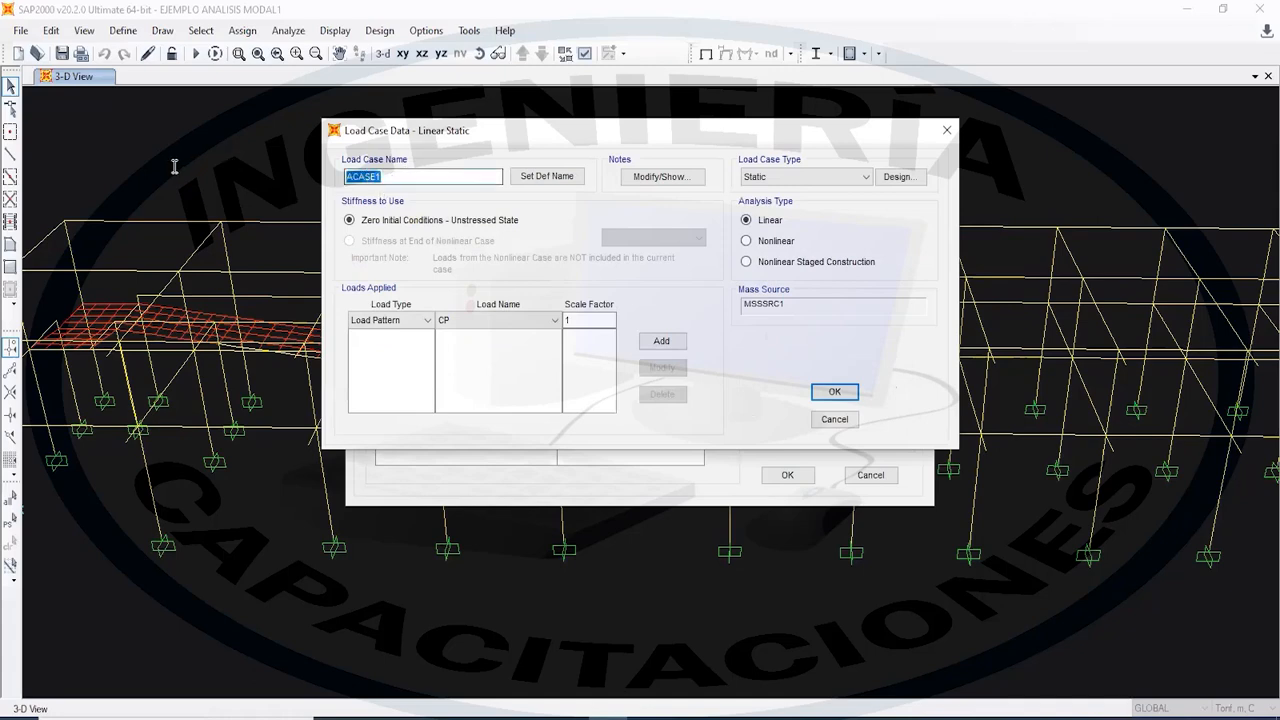
pyautogui.write('SSISMOBOLIVIA')
pyautogui.moveTo(404, 177); pyautogui.dragTo(378, 172)
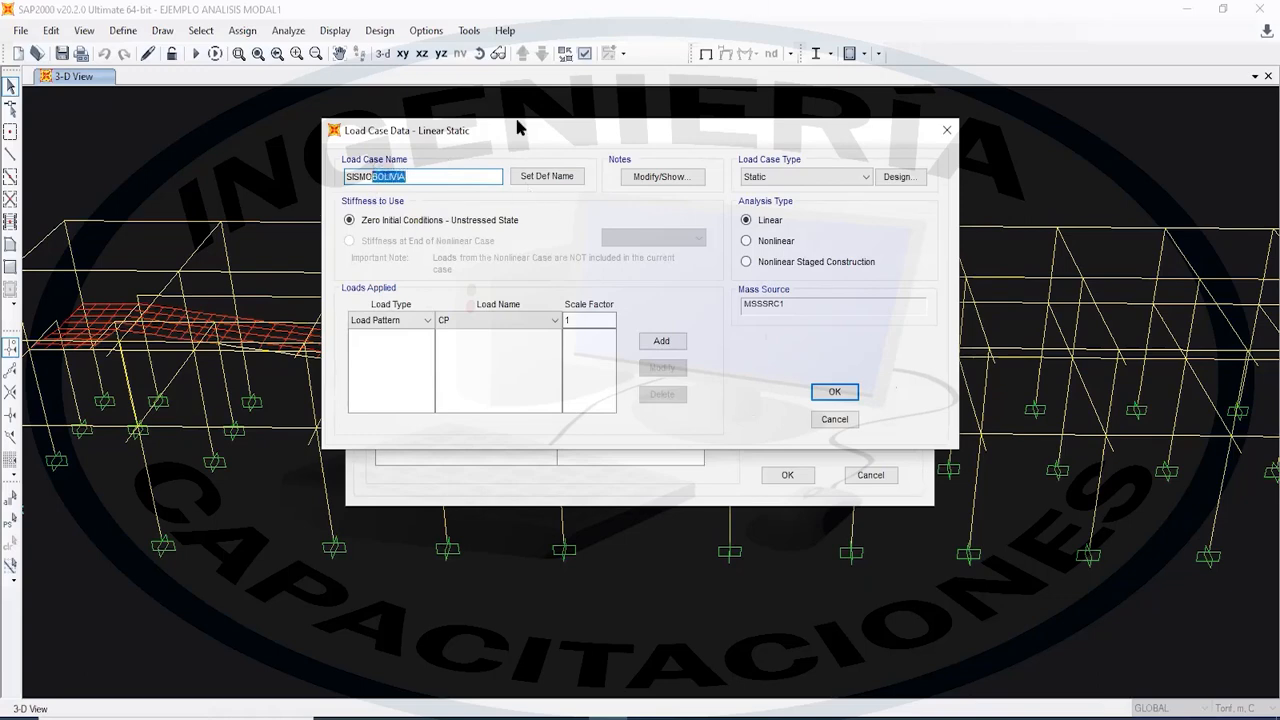
pyautogui.write('LA')
pyautogui.click(824, 178)
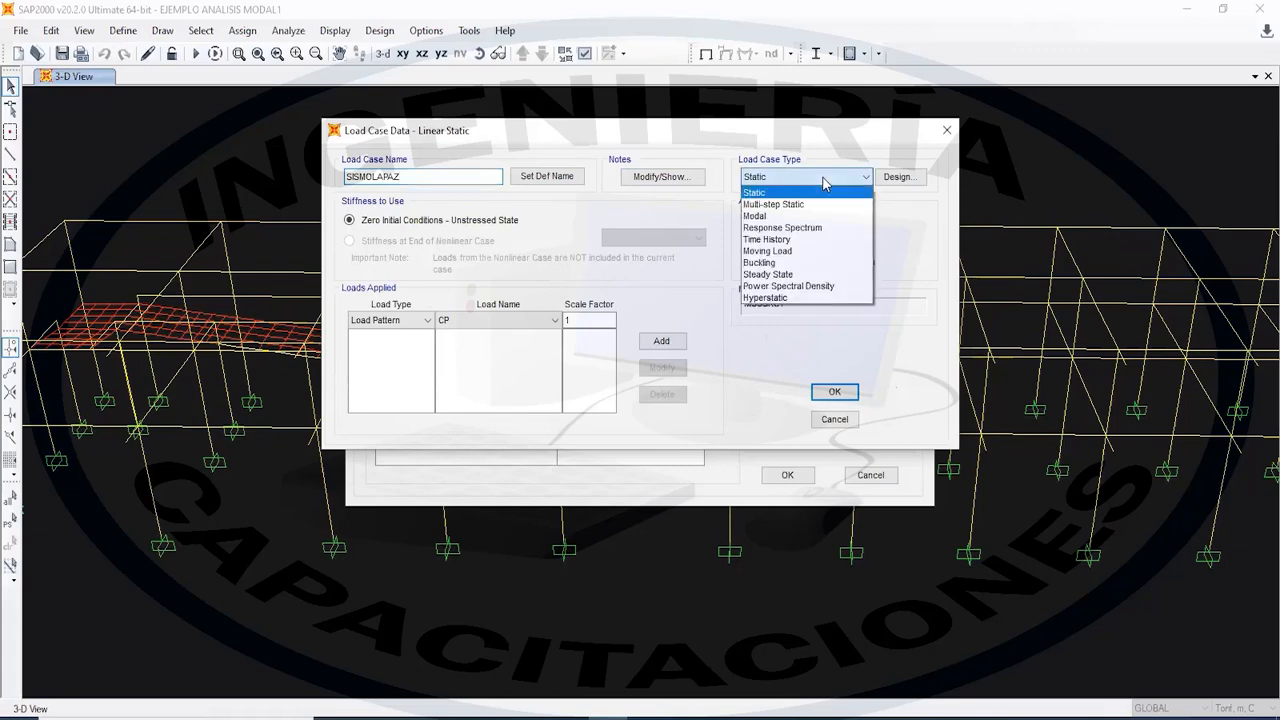
pyautogui.click(813, 228)
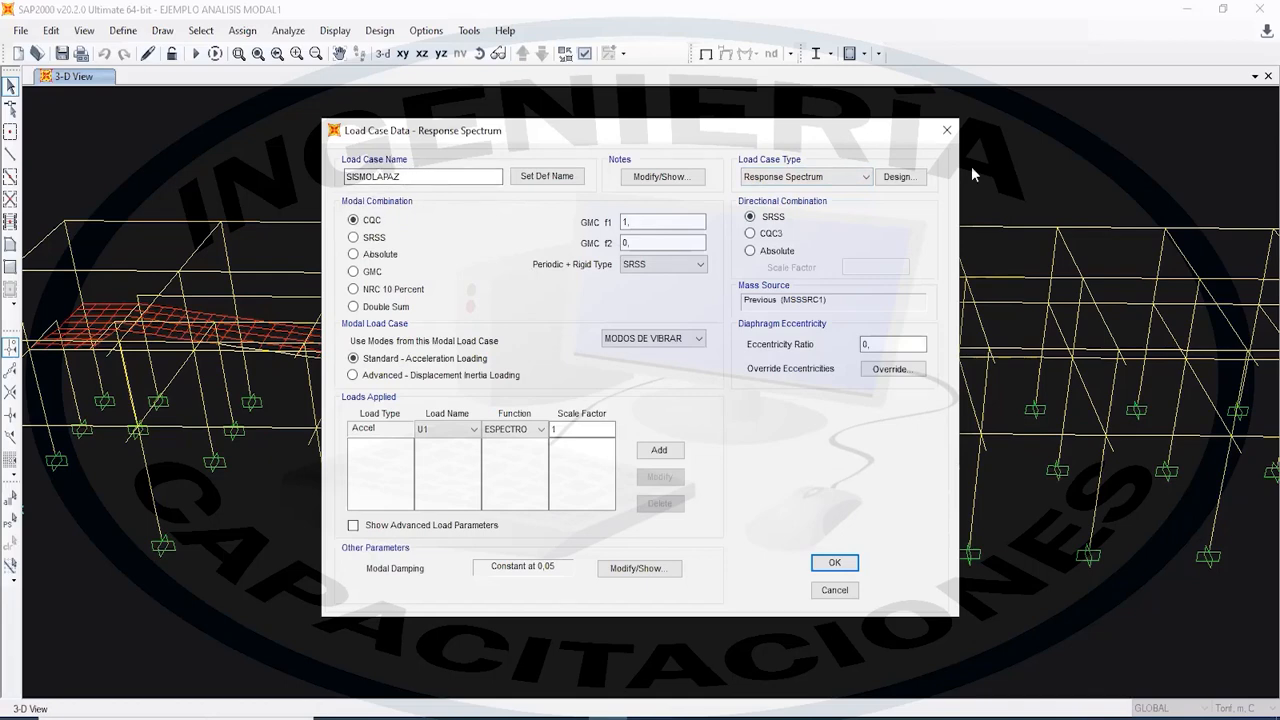
pyautogui.click(795, 180)
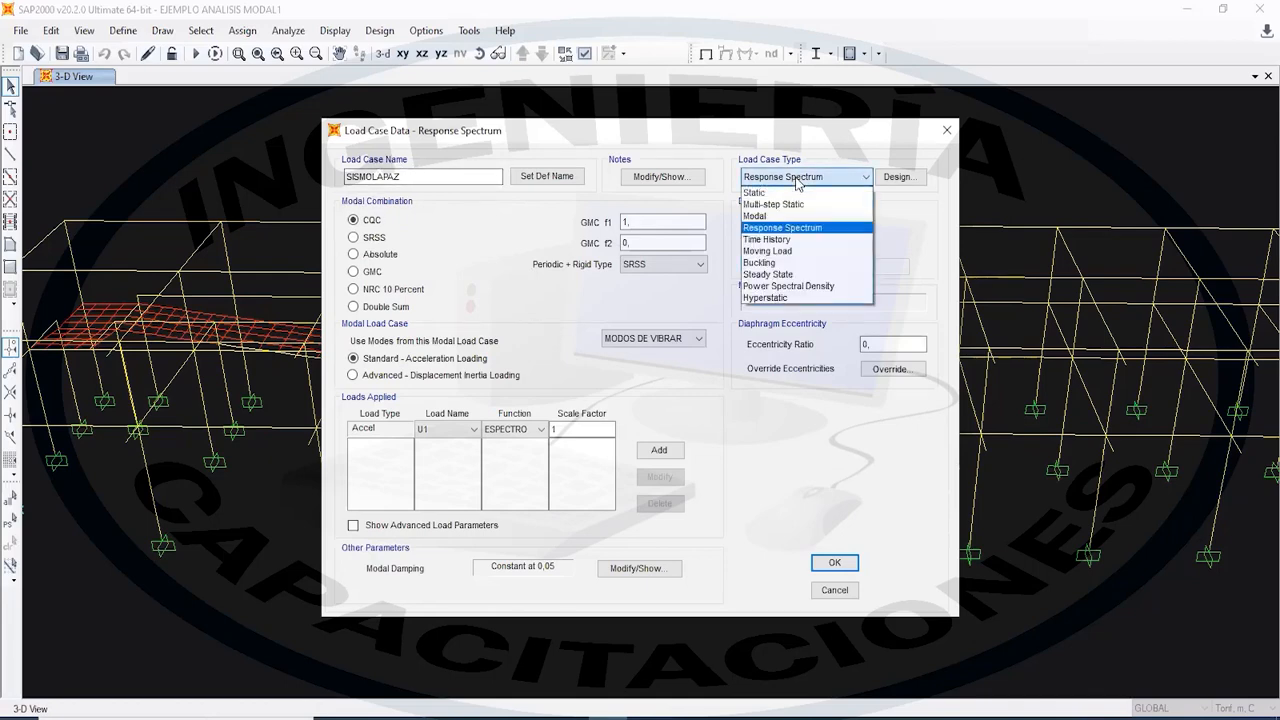
pyautogui.click(797, 182)
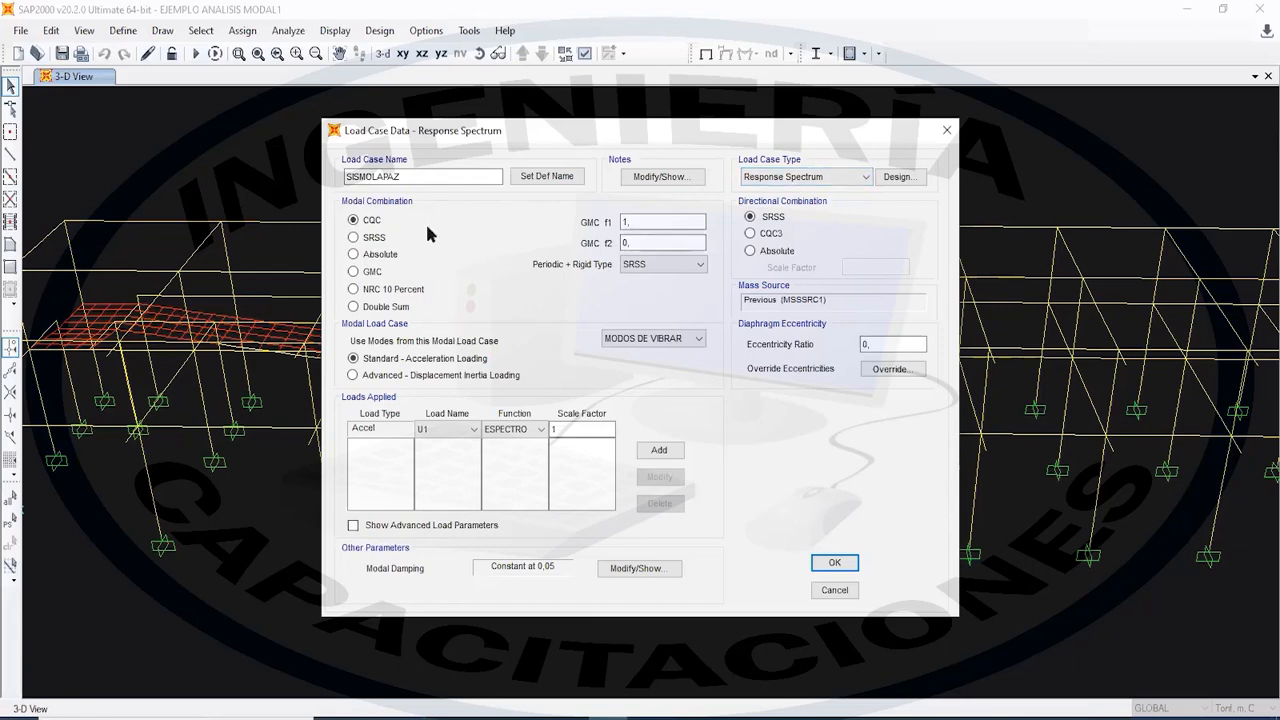
# - Select CQC as the modal combination method of the SISMOLAPAZ case
pyautogui.click(380, 238)
pyautogui.click(376, 237)
pyautogui.click(375, 219)
pyautogui.click(378, 254)
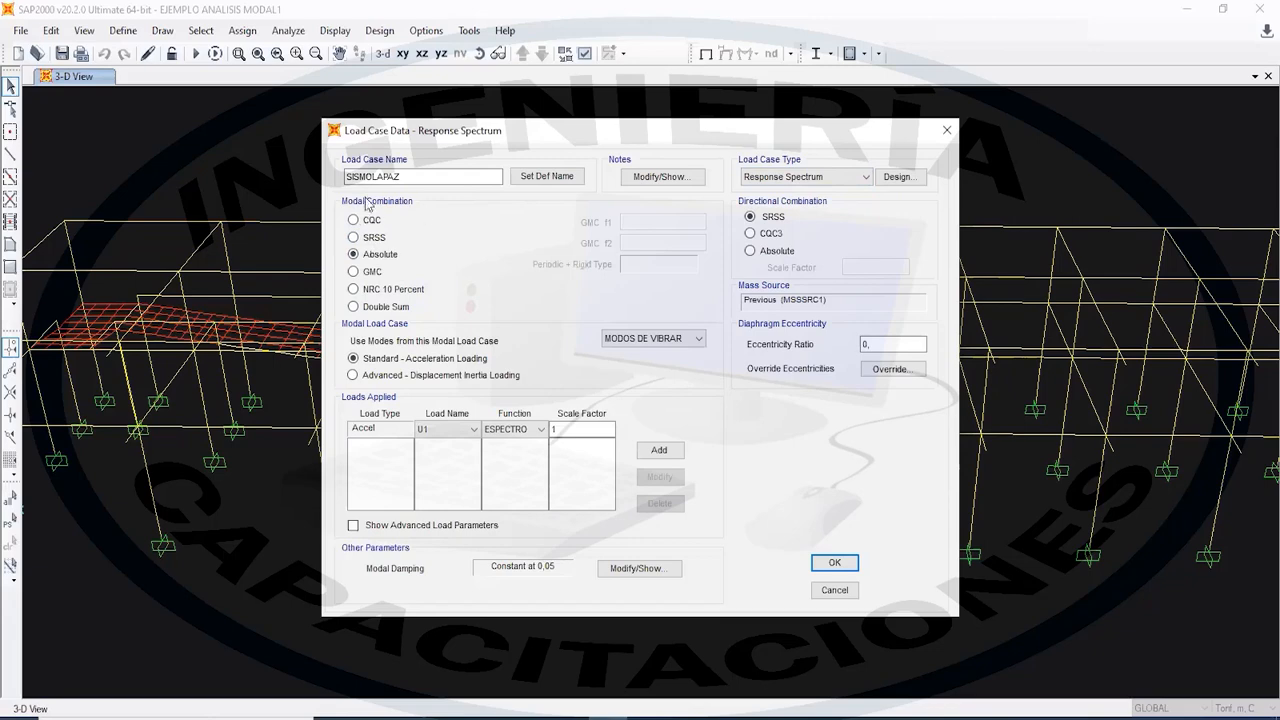
pyautogui.click(369, 221)
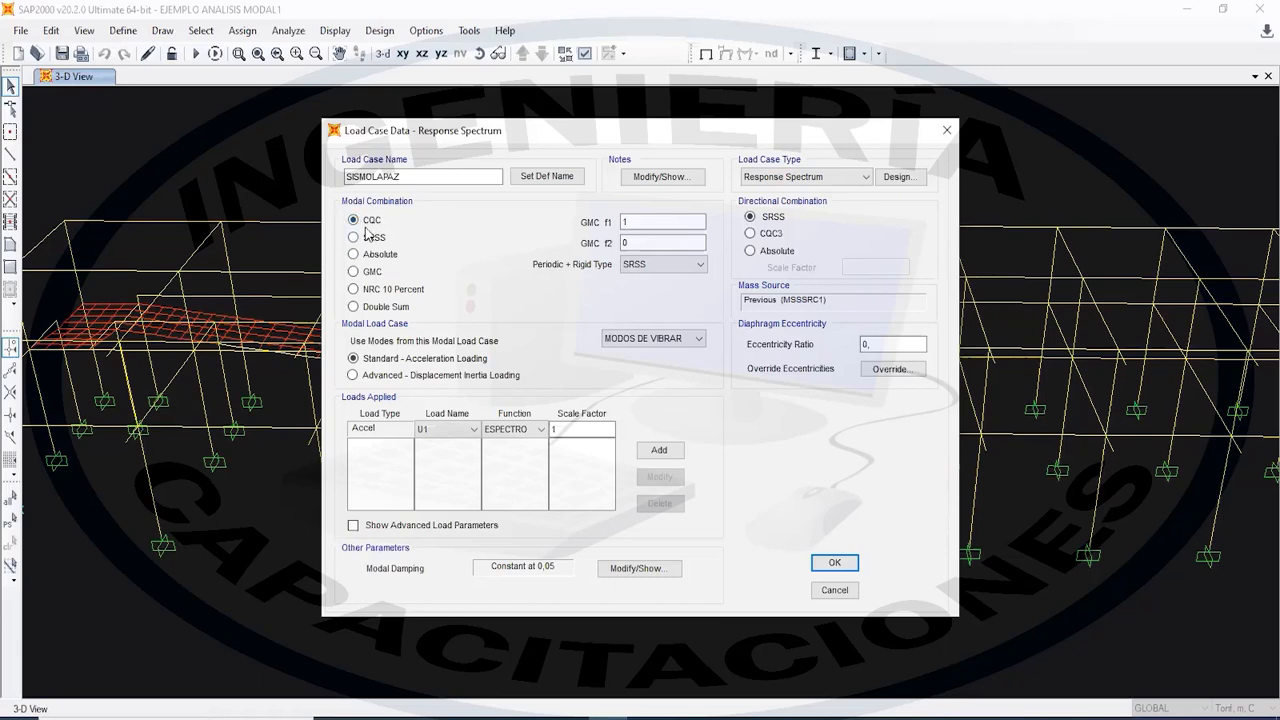
# - Choose MODOS DE VIBRAR as the modal load case supplying the modes for SISMOLAPAZ
pyautogui.click(677, 345)
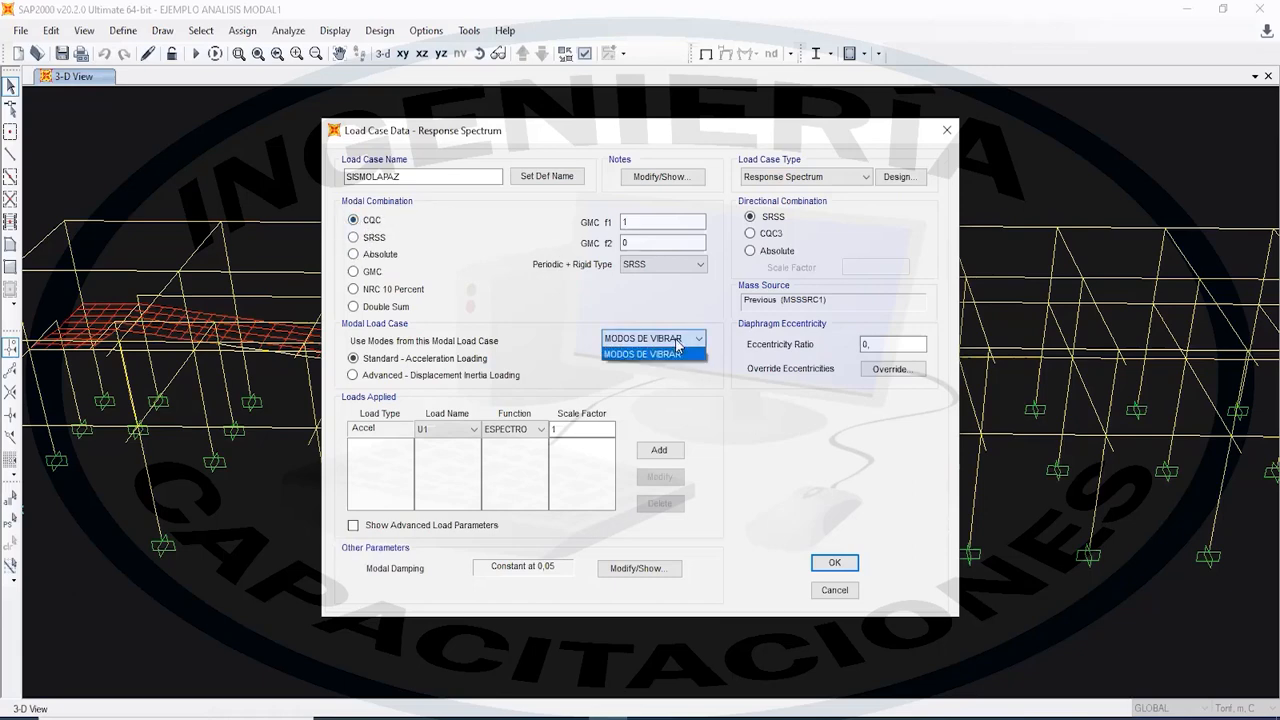
pyautogui.click(658, 354)
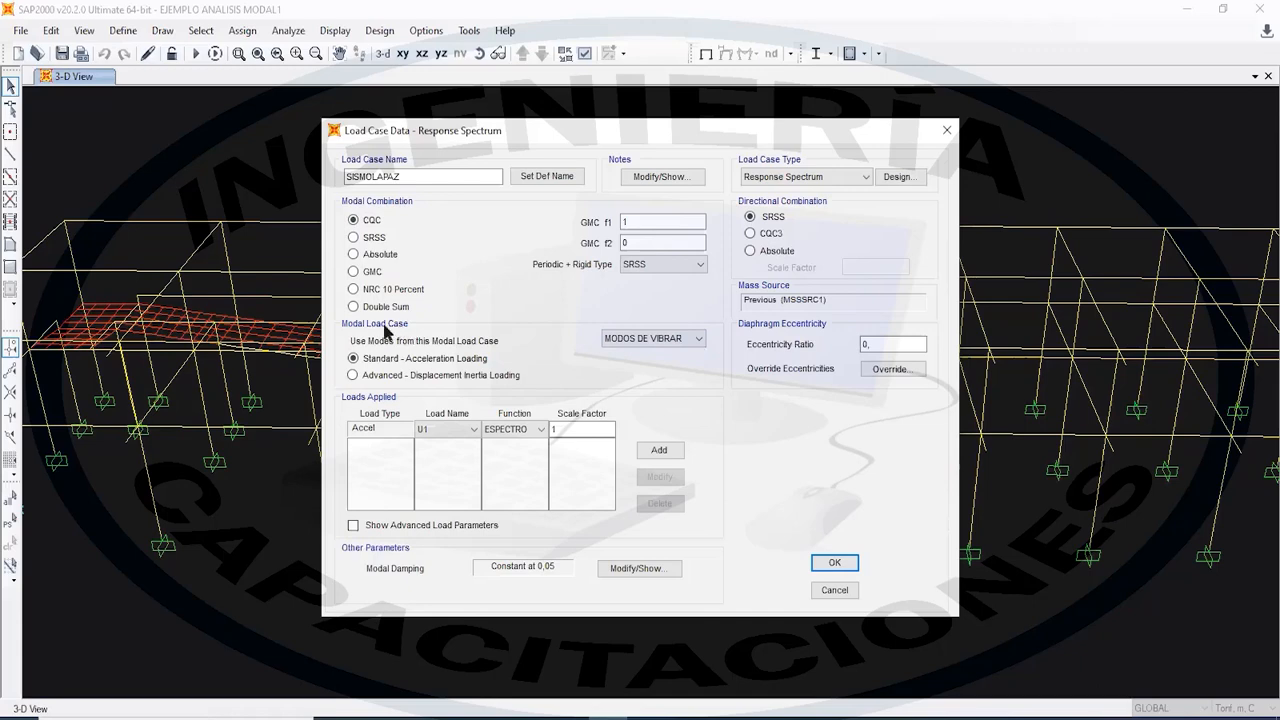
pyautogui.click(630, 340)
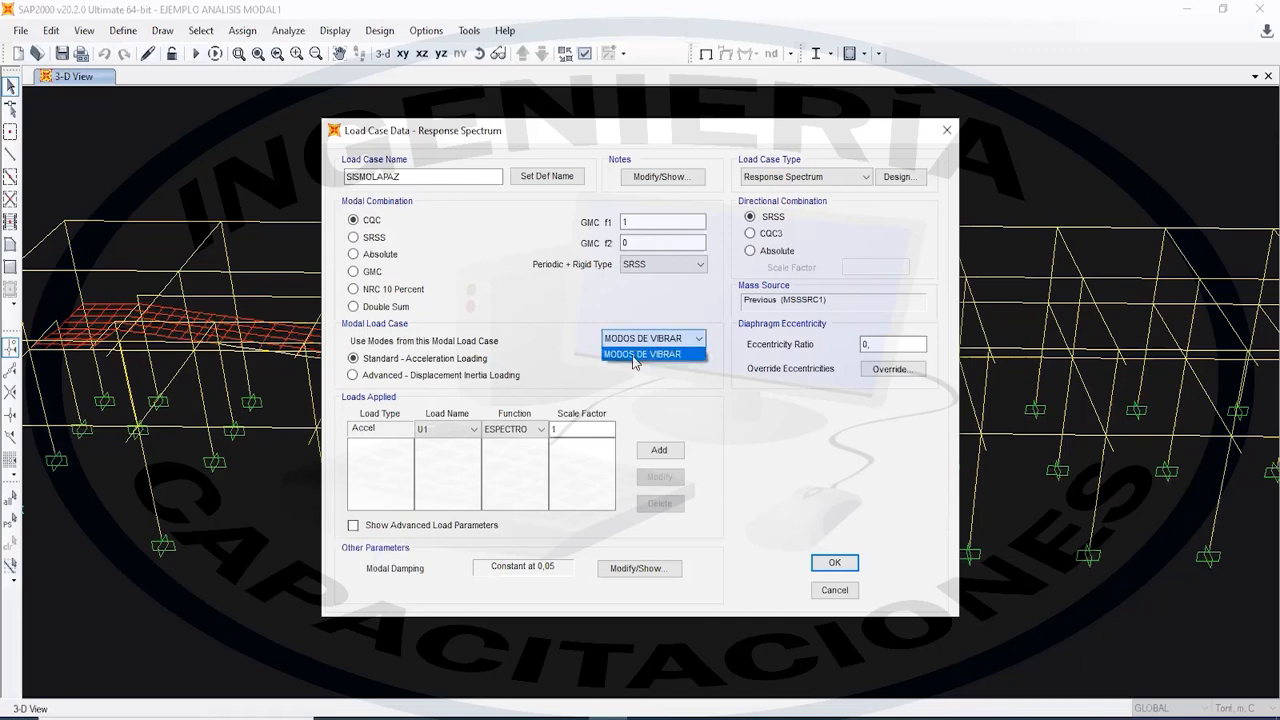
pyautogui.click(632, 355)
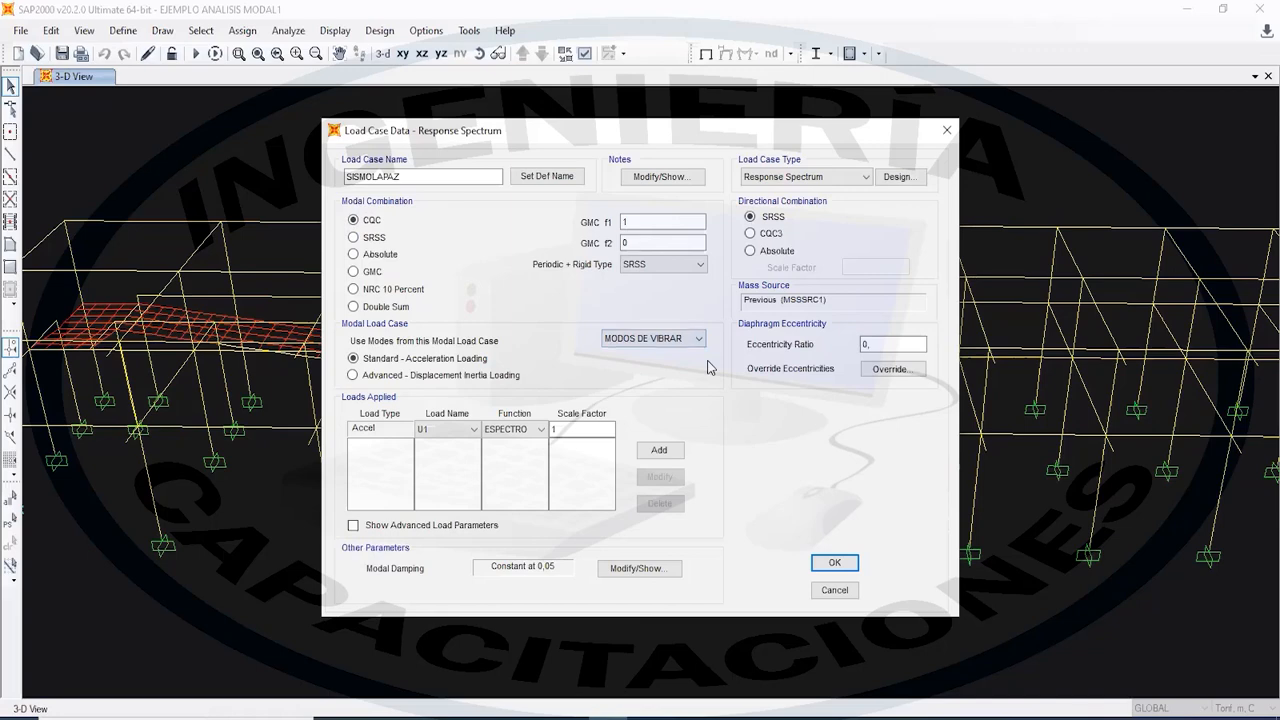
# - Choose SISMOBOLIVIA as the spectrum function for the acceleration load of the SISMOLAPAZ case
pyautogui.click(686, 345)
pyautogui.click(686, 345)
pyautogui.click(527, 430)
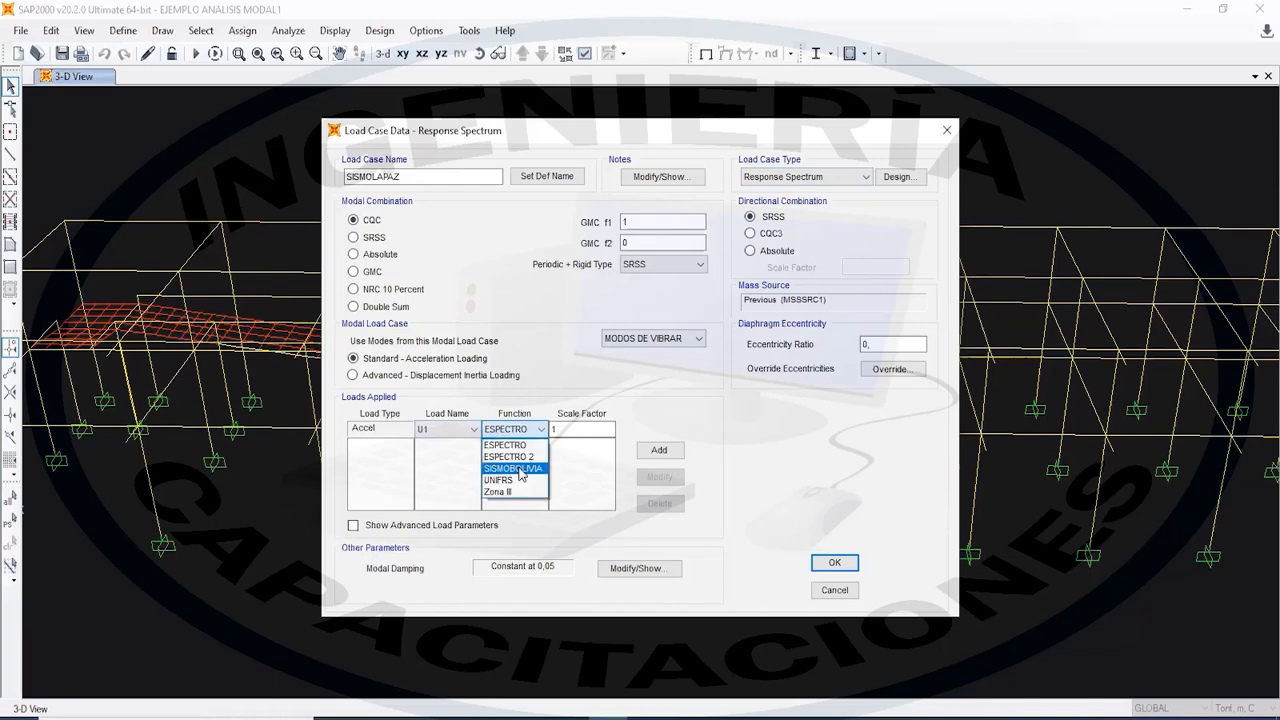
pyautogui.click(525, 418)
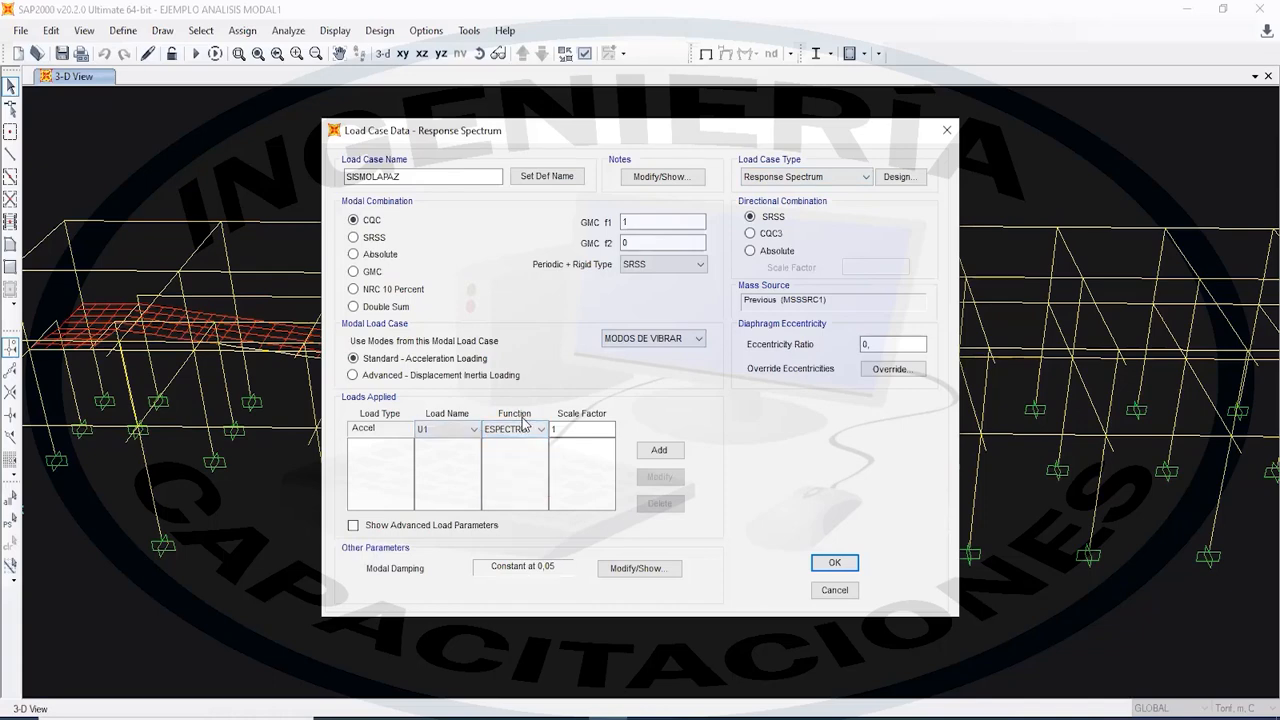
pyautogui.click(535, 429)
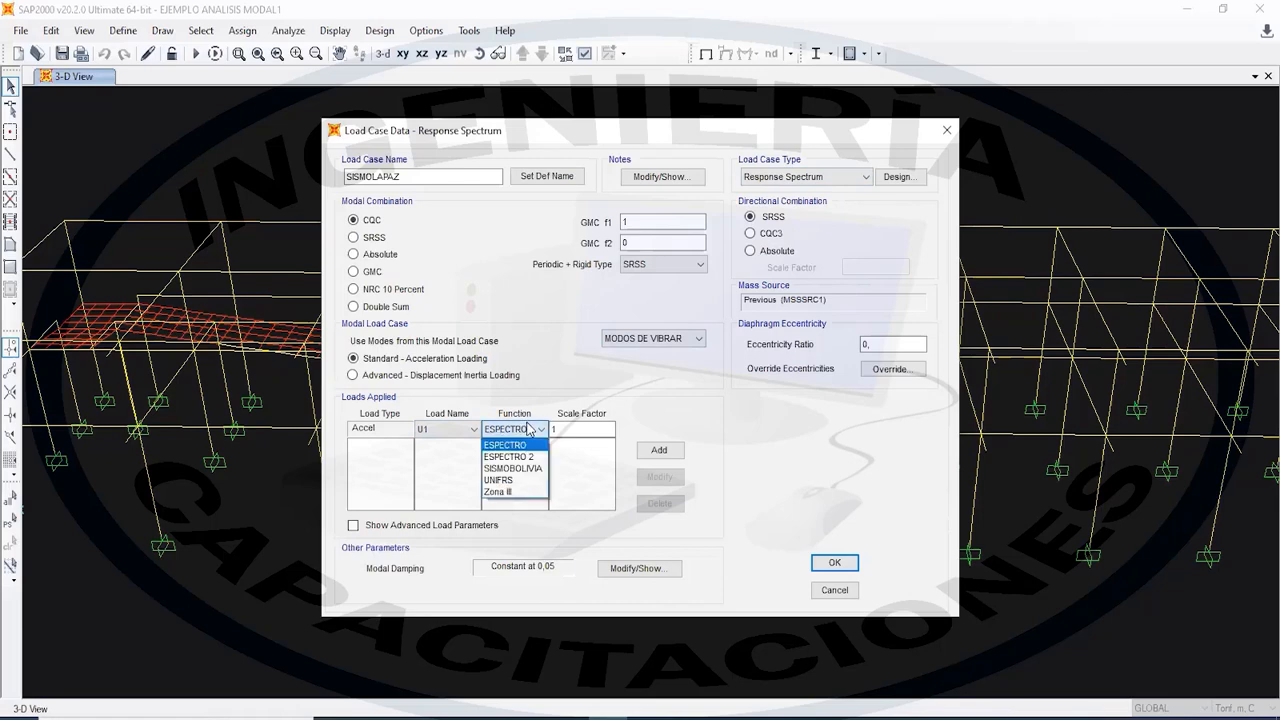
pyautogui.click(520, 470)
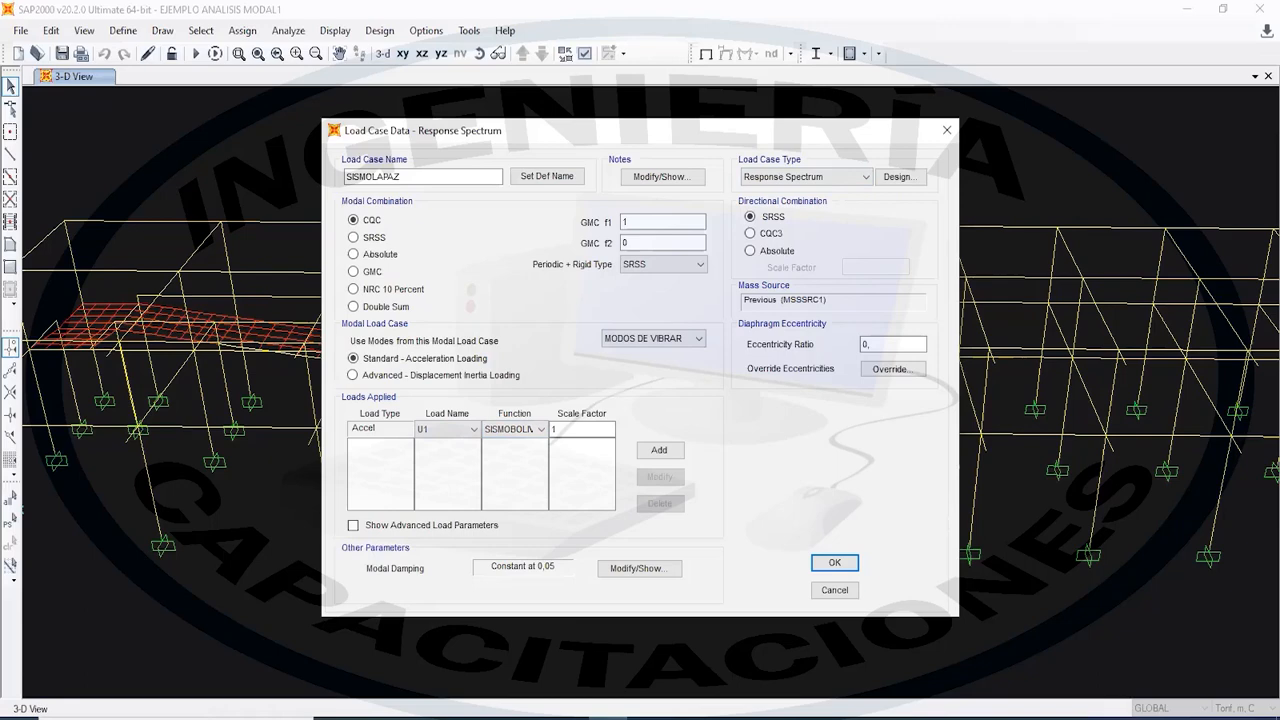
# - Switch to the PDF notes and the Word report to examine the directional effects percentages and the Sa/g spectrum table
pyautogui.click(571, 718)
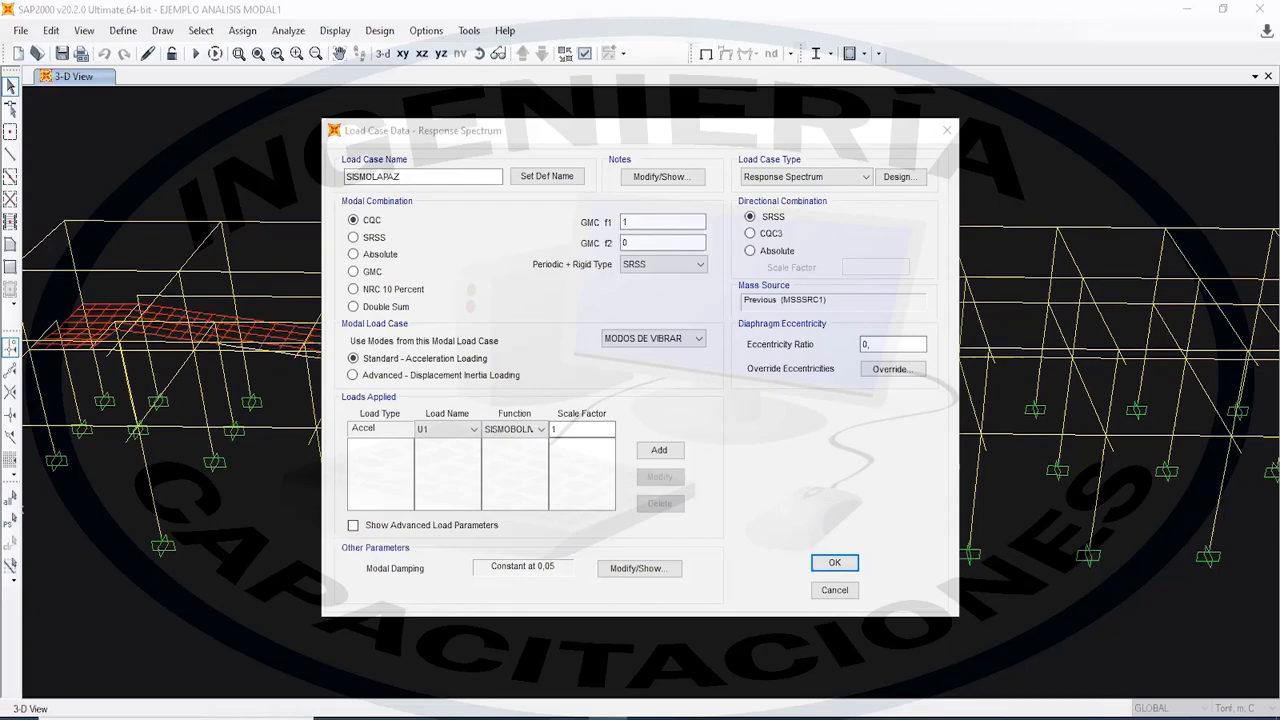
pyautogui.hotkey('alt', 'Tab')
pyautogui.scroll(15, 794, 460)
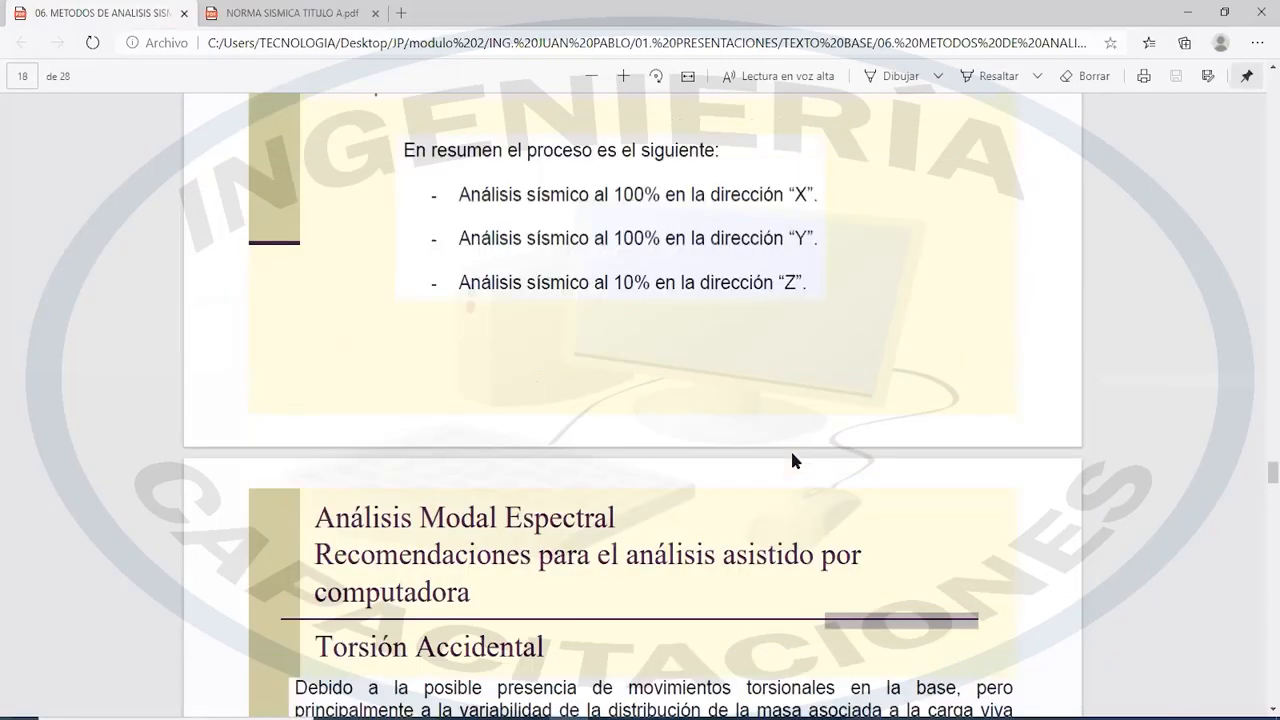
pyautogui.scroll(-3, 645, 511)
pyautogui.scroll(-1, 642, 504)
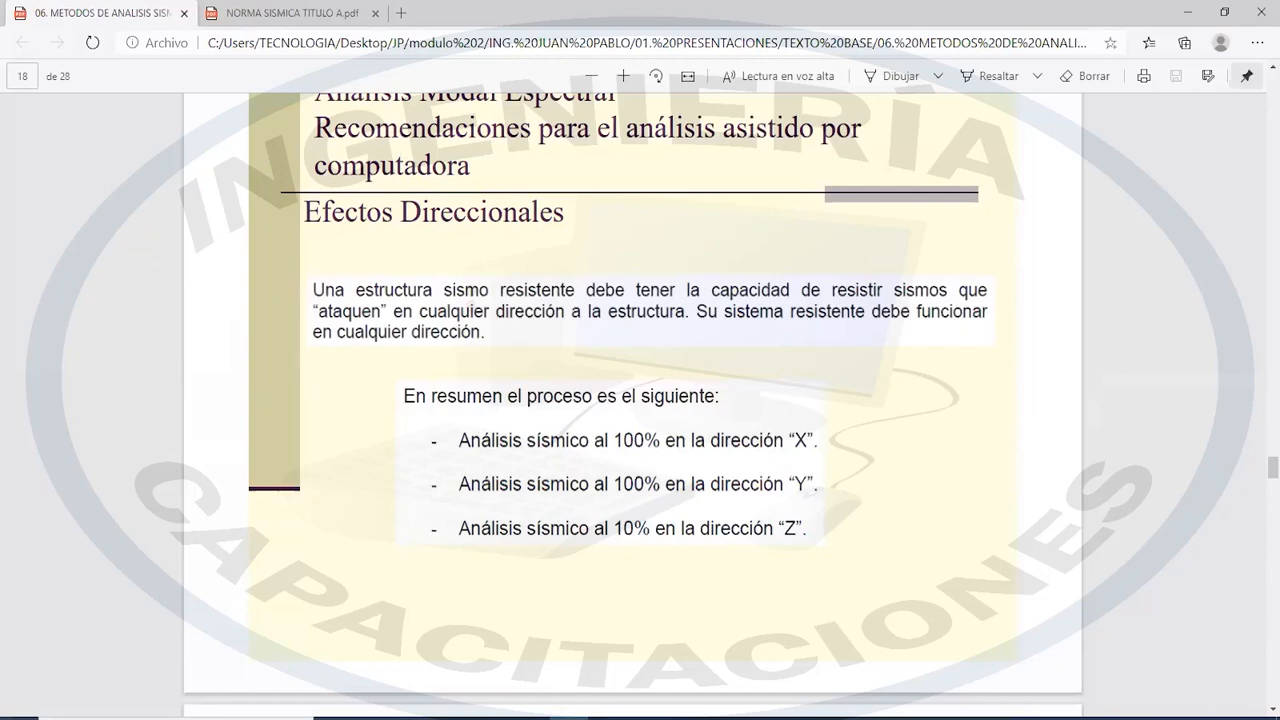
pyautogui.click(726, 718)
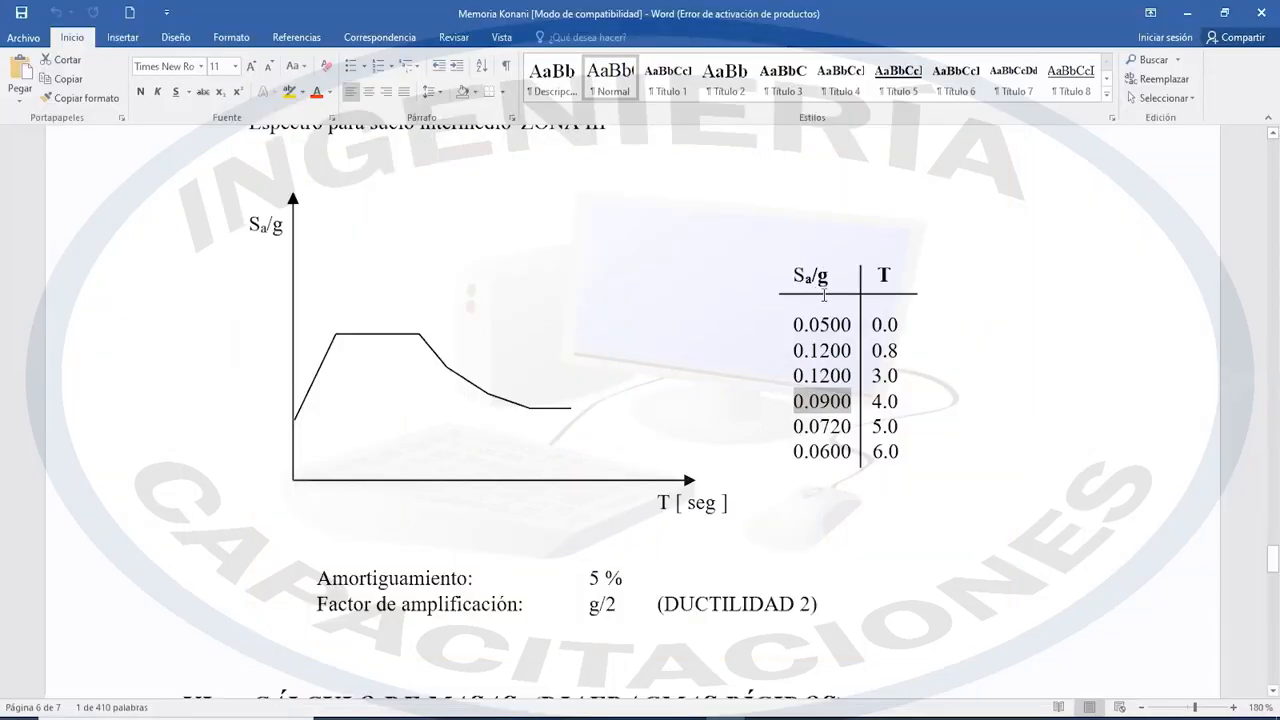
pyautogui.moveTo(852, 327); pyautogui.dragTo(828, 453)
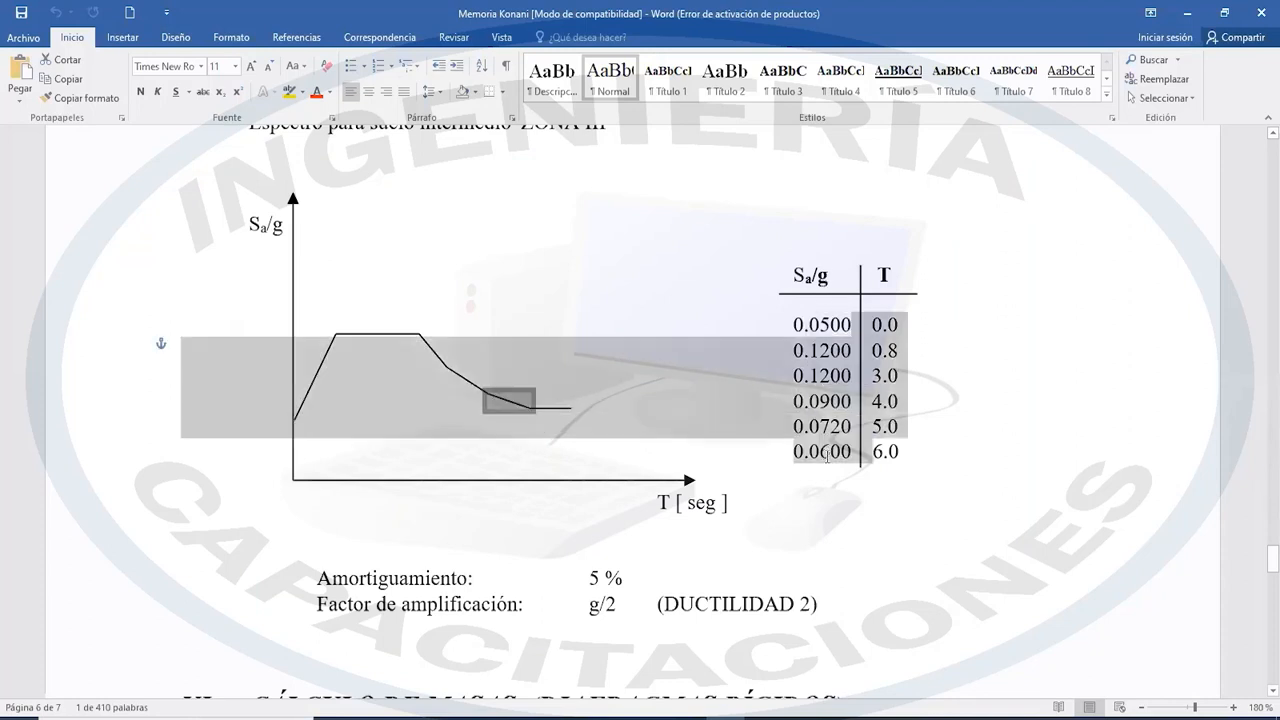
pyautogui.click(826, 279)
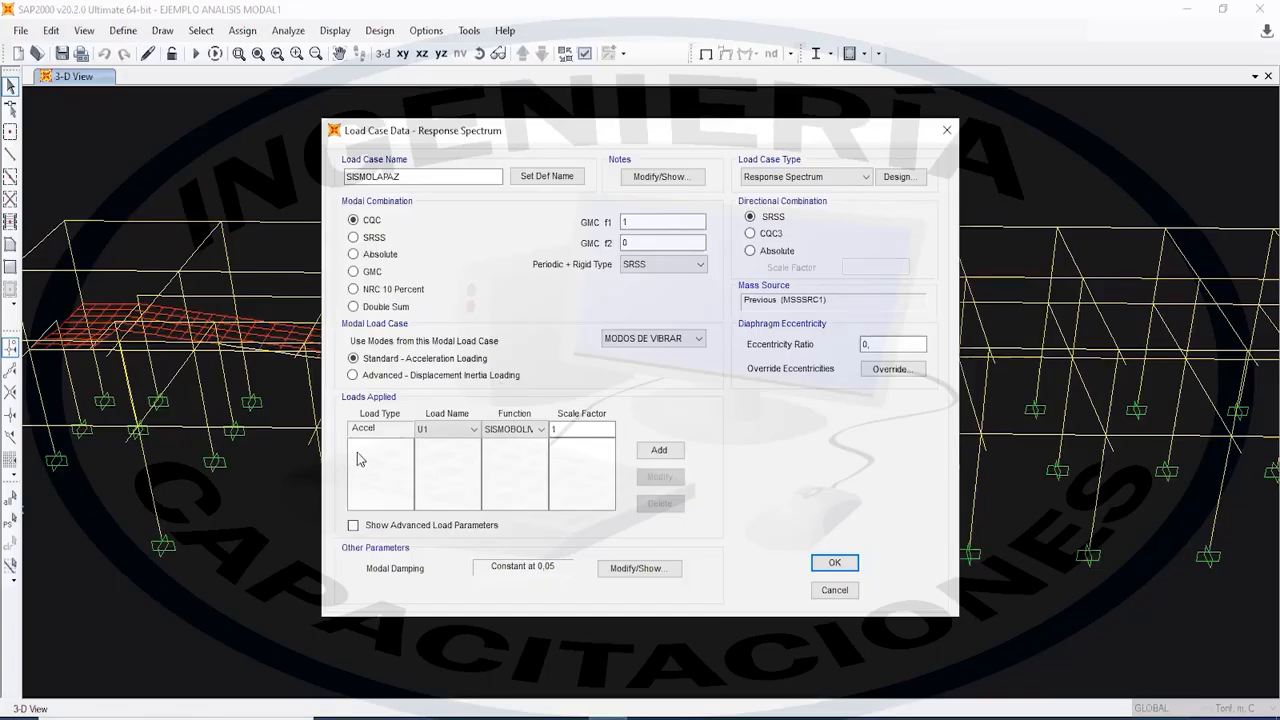
# - Choose U1 as the acceleration load direction in SAP2000 and set its scale factor to 9,81
pyautogui.click(430, 429)
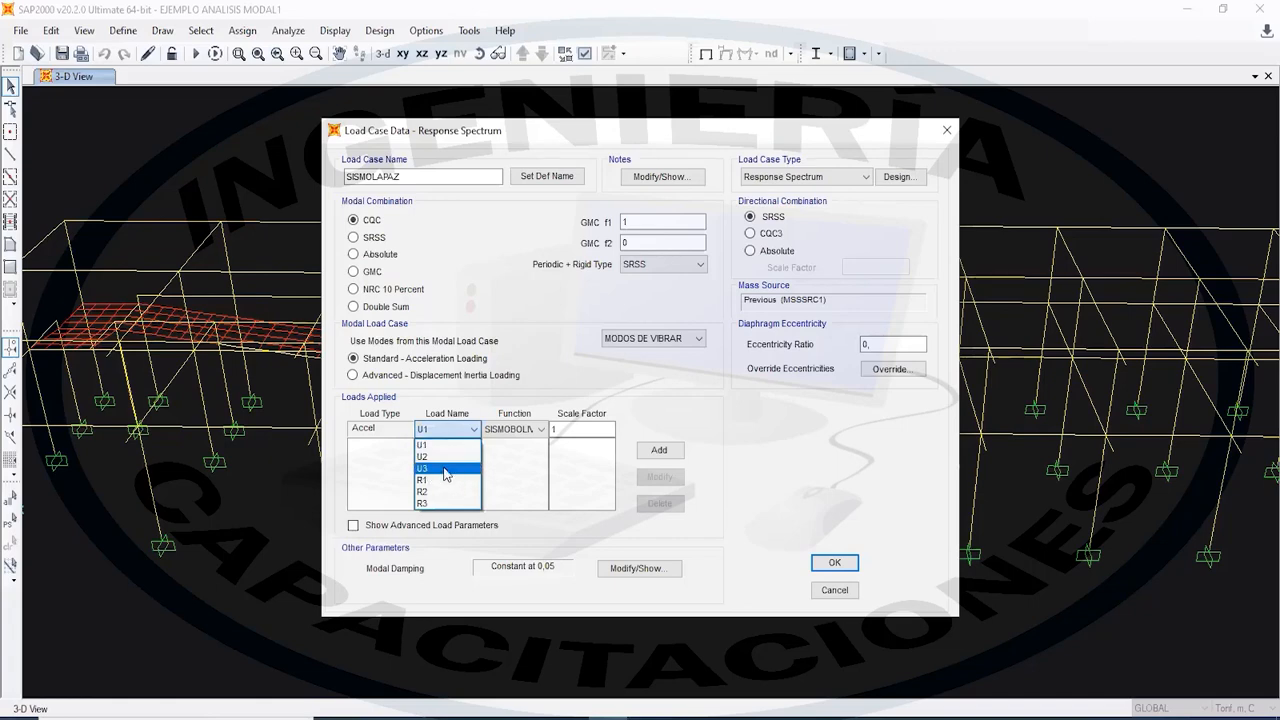
pyautogui.click(455, 445)
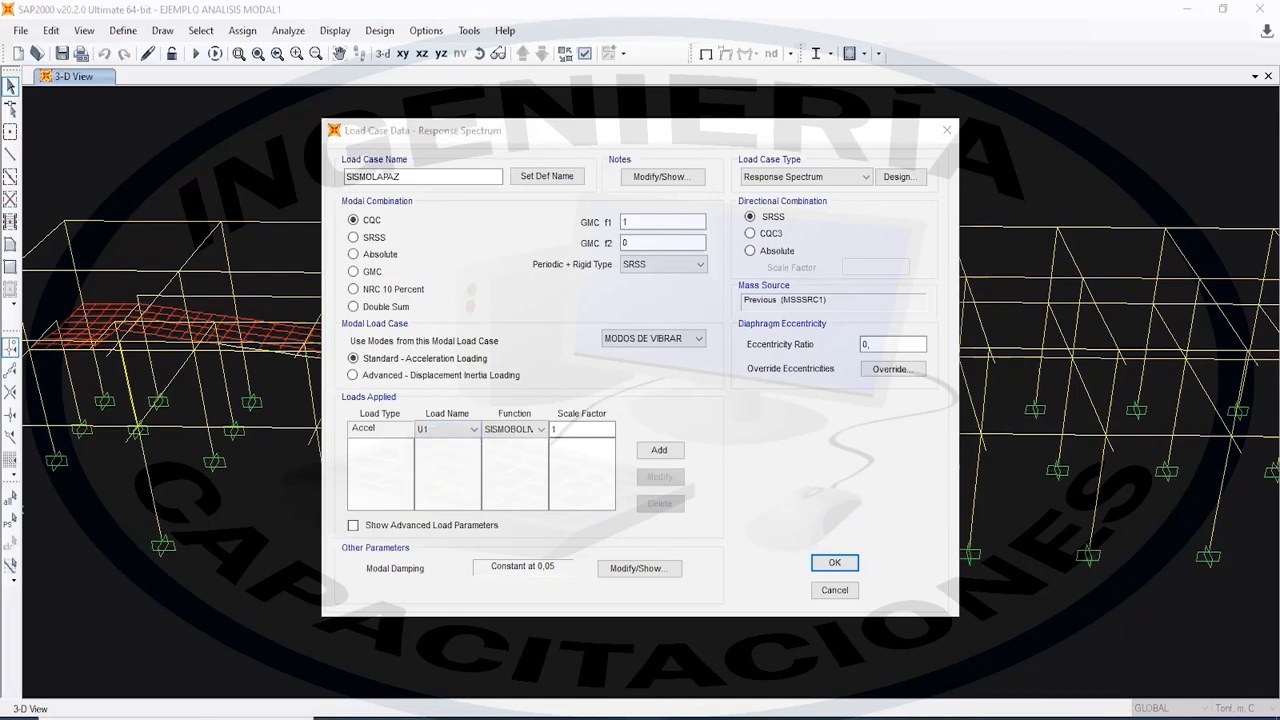
pyautogui.click(610, 717)
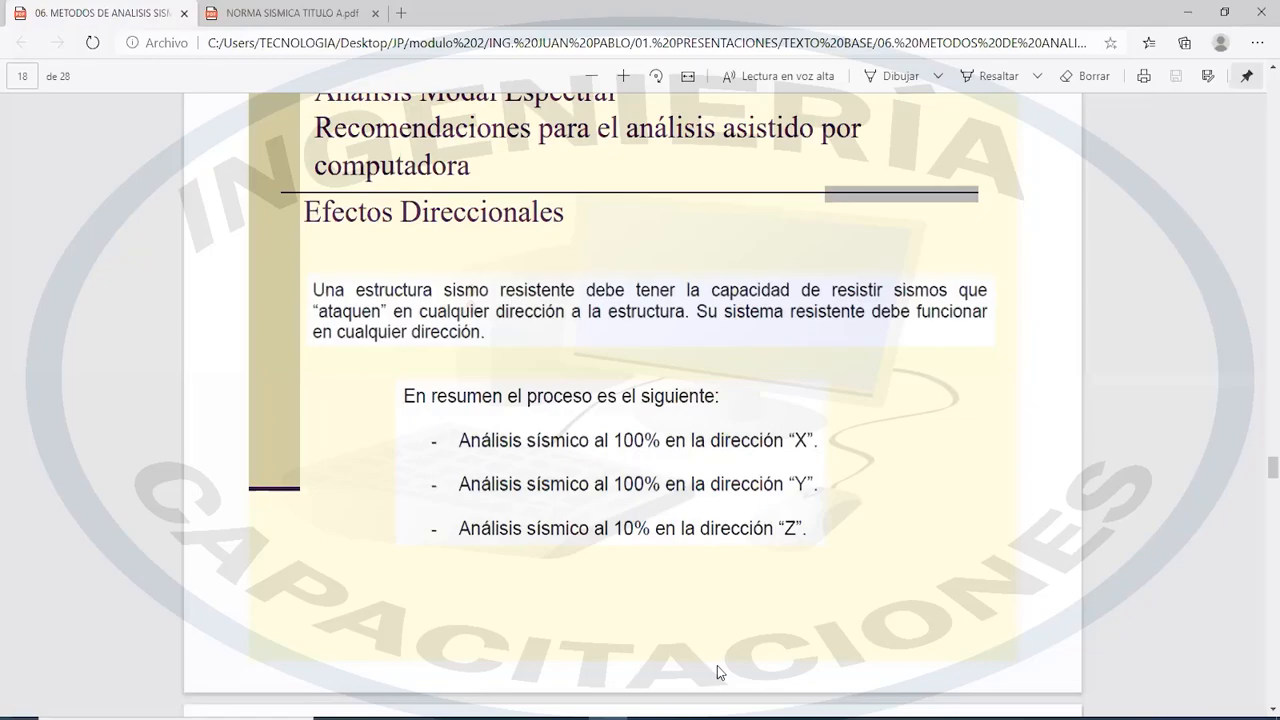
pyautogui.click(682, 717)
pyautogui.click(646, 717)
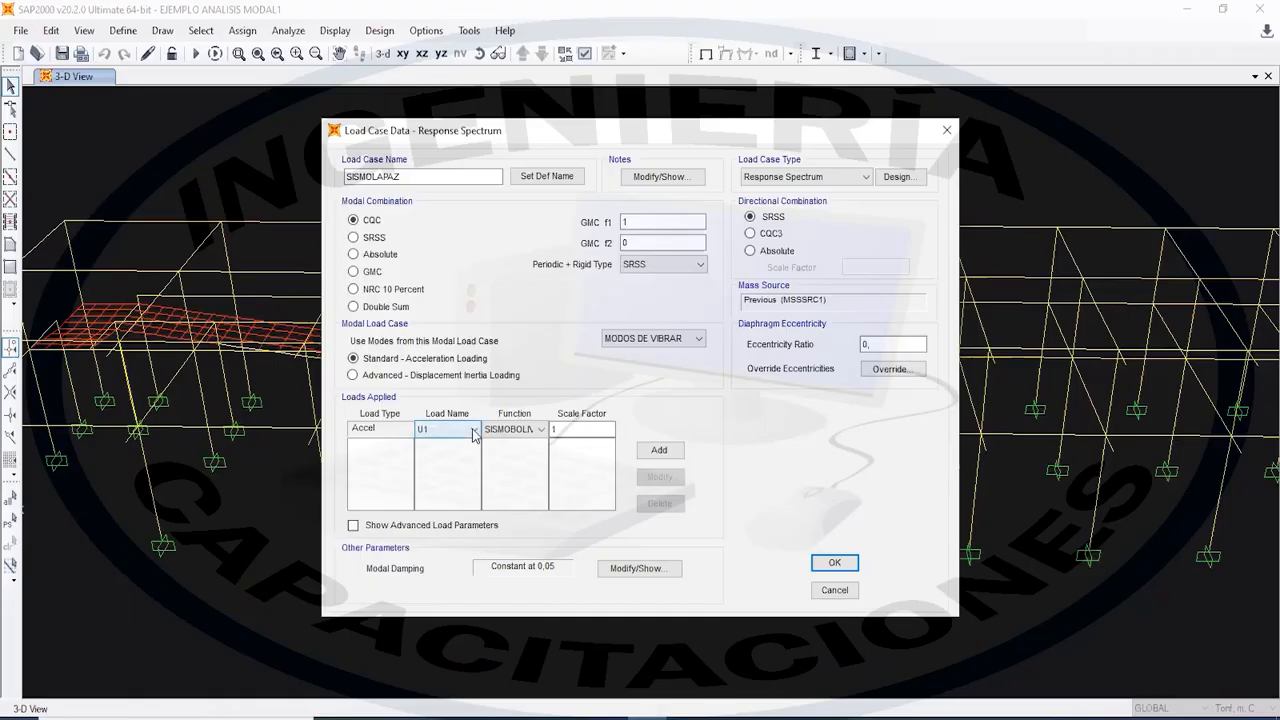
pyautogui.click(557, 431)
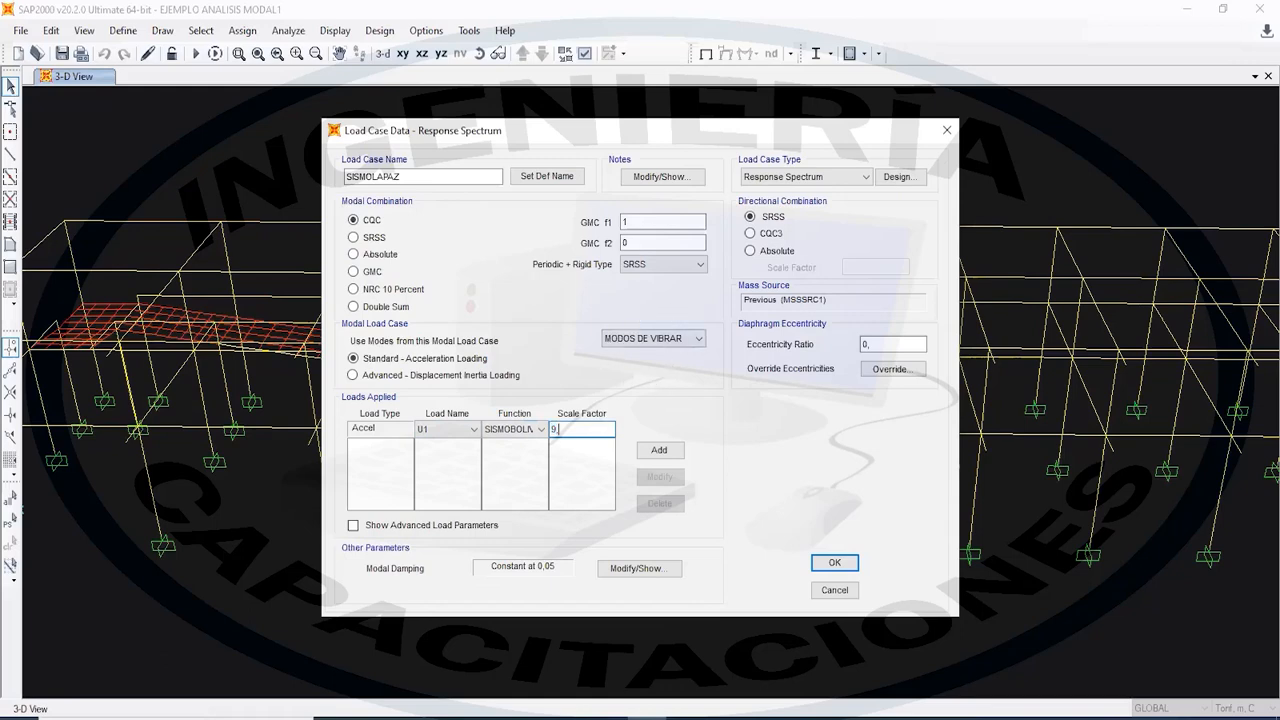
pyautogui.write('81')
# - Switch to the Word report and examine the first Sa/g values of the spectrum table
pyautogui.click(607, 718)
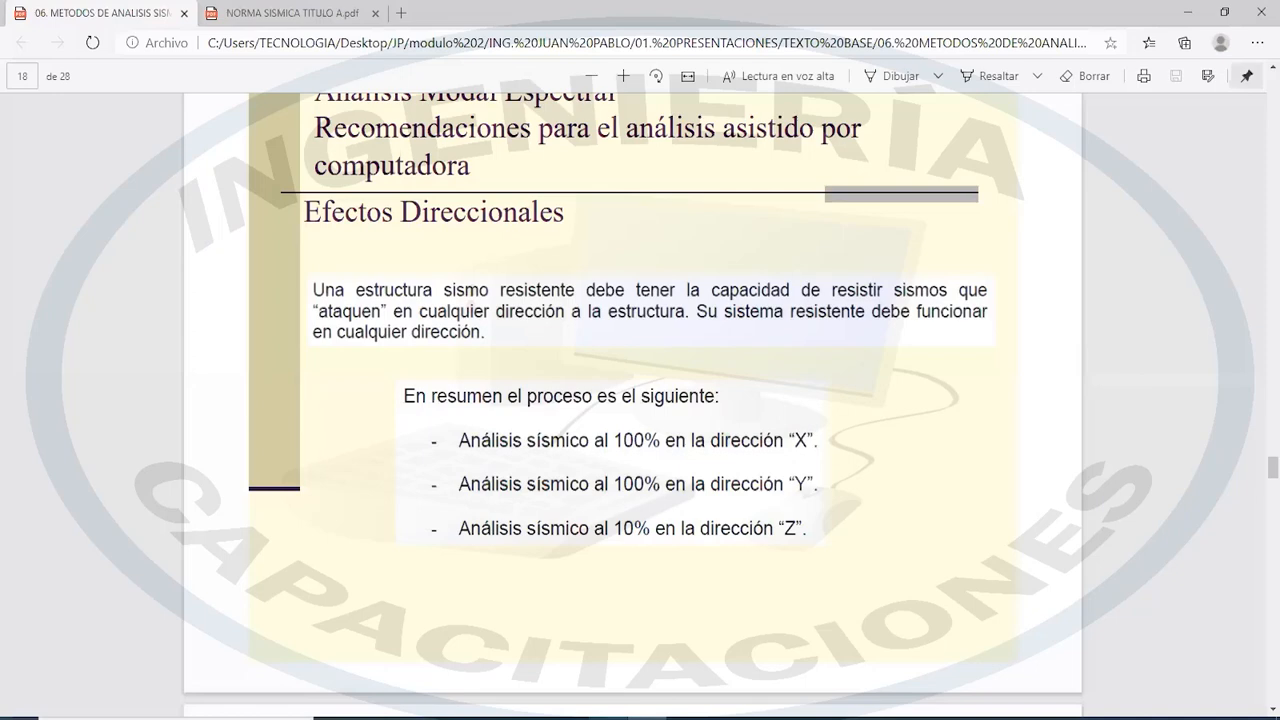
pyautogui.hotkey('alt', 'Tab')
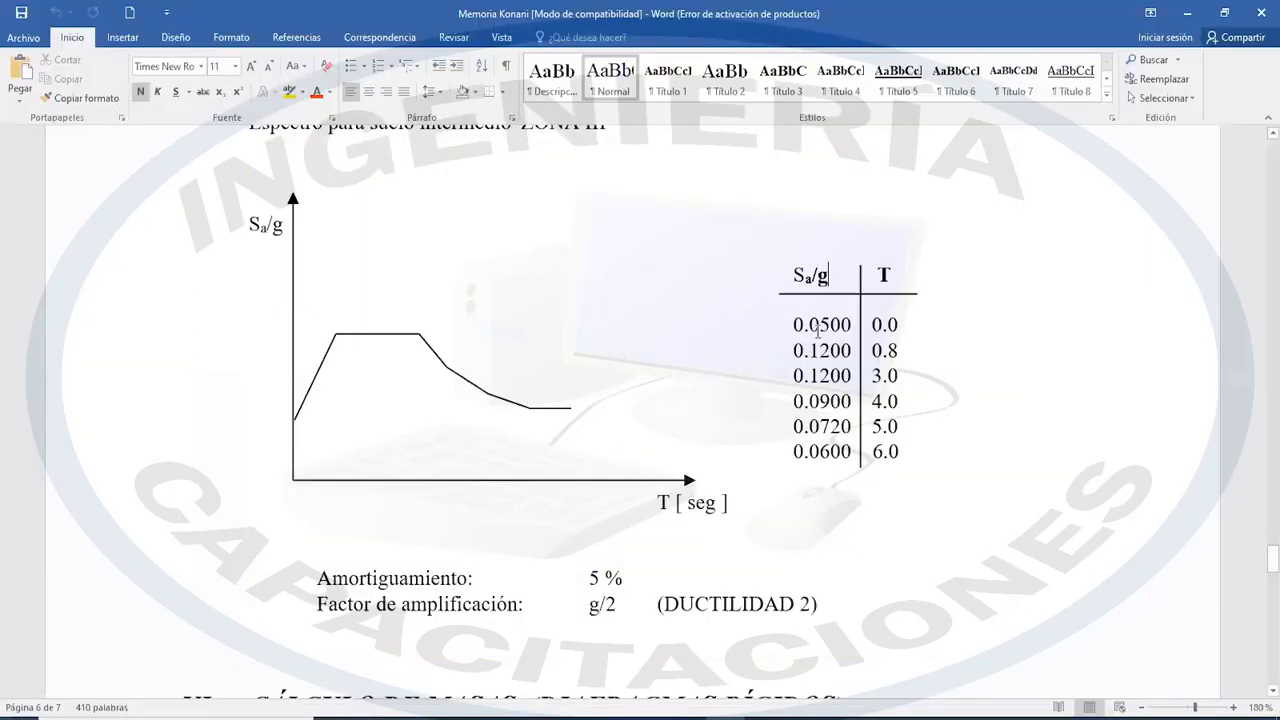
pyautogui.moveTo(799, 325); pyautogui.dragTo(838, 347)
pyautogui.click(838, 347)
pyautogui.click(643, 718)
# - Add the U1 acceleration load with the SISMOBOLIVIA function and the 9,81 scale factor to the applied loads
pyautogui.doubleClick(571, 431)
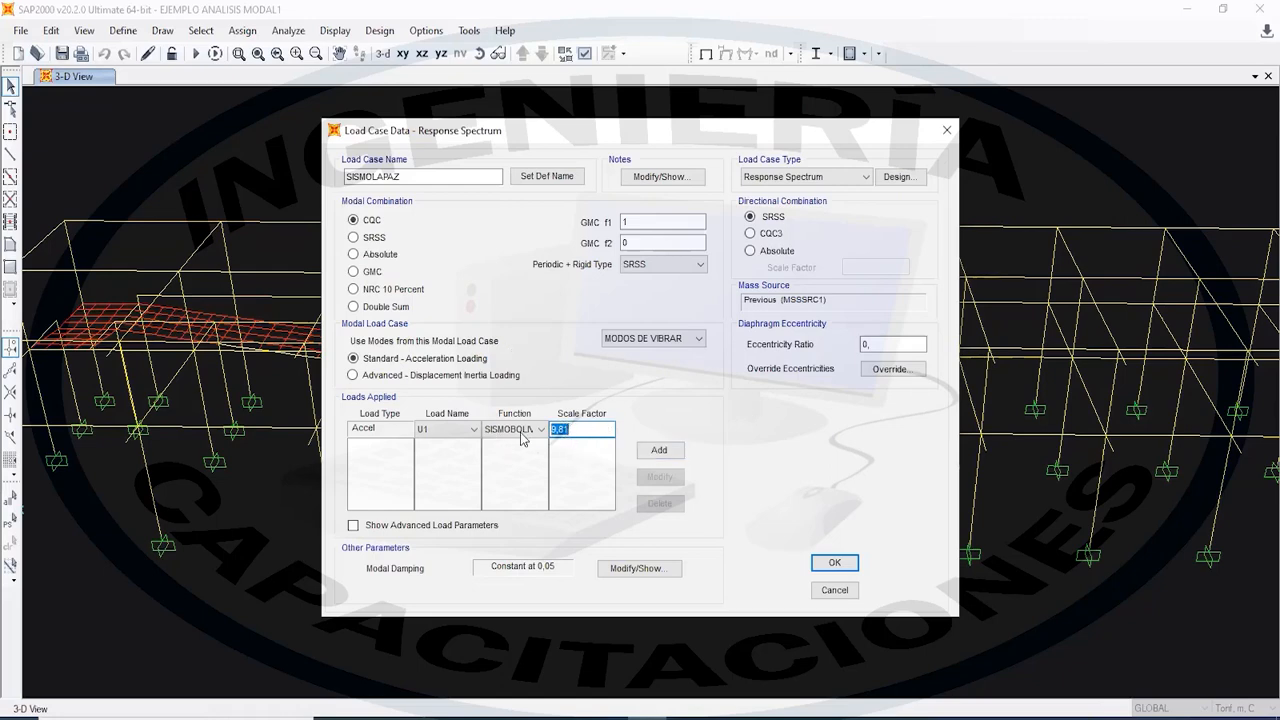
pyautogui.click(520, 430)
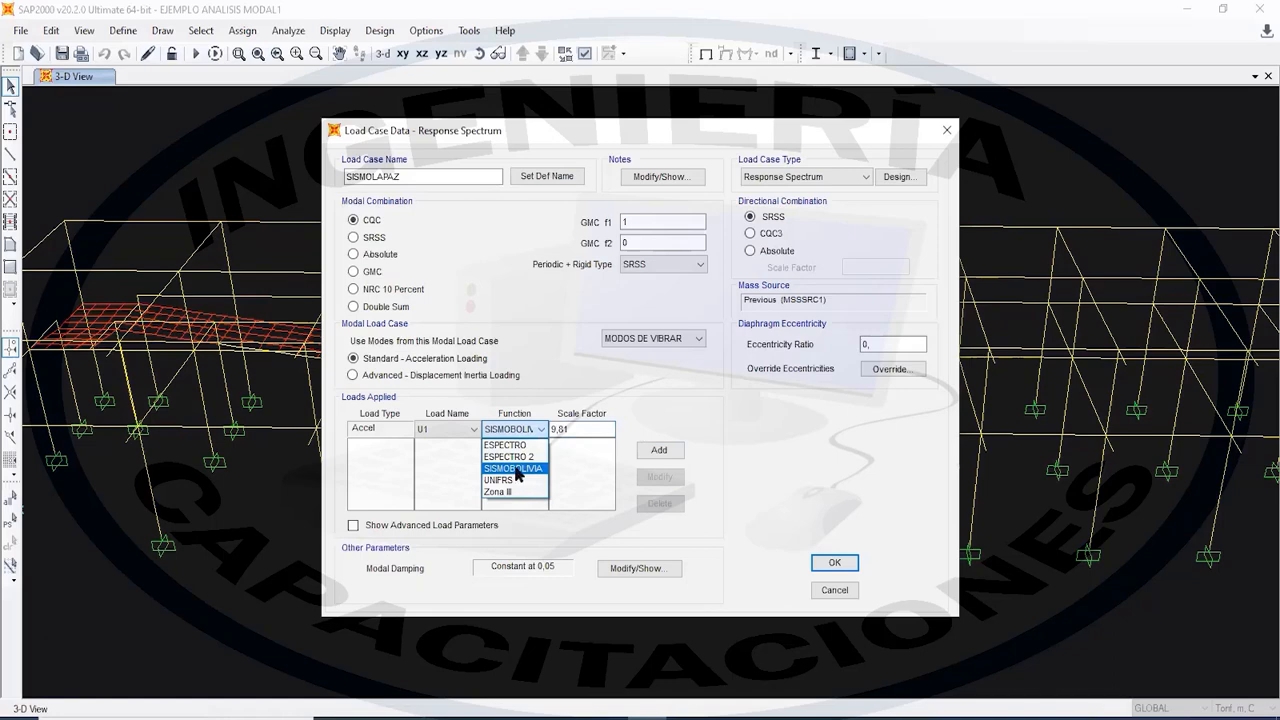
pyautogui.click(514, 469)
pyautogui.click(648, 451)
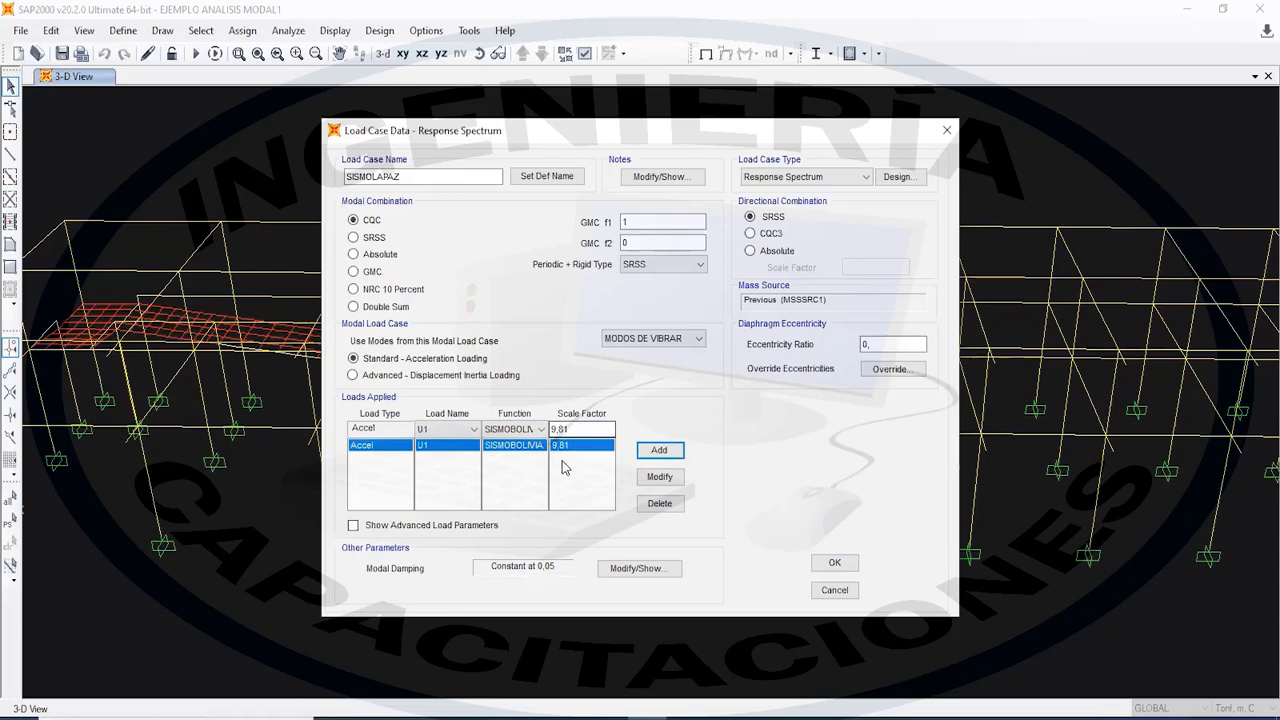
# - Add a U2 acceleration load with the SISMOBOLIVIA function and a scale factor of 9,81
pyautogui.click(578, 447)
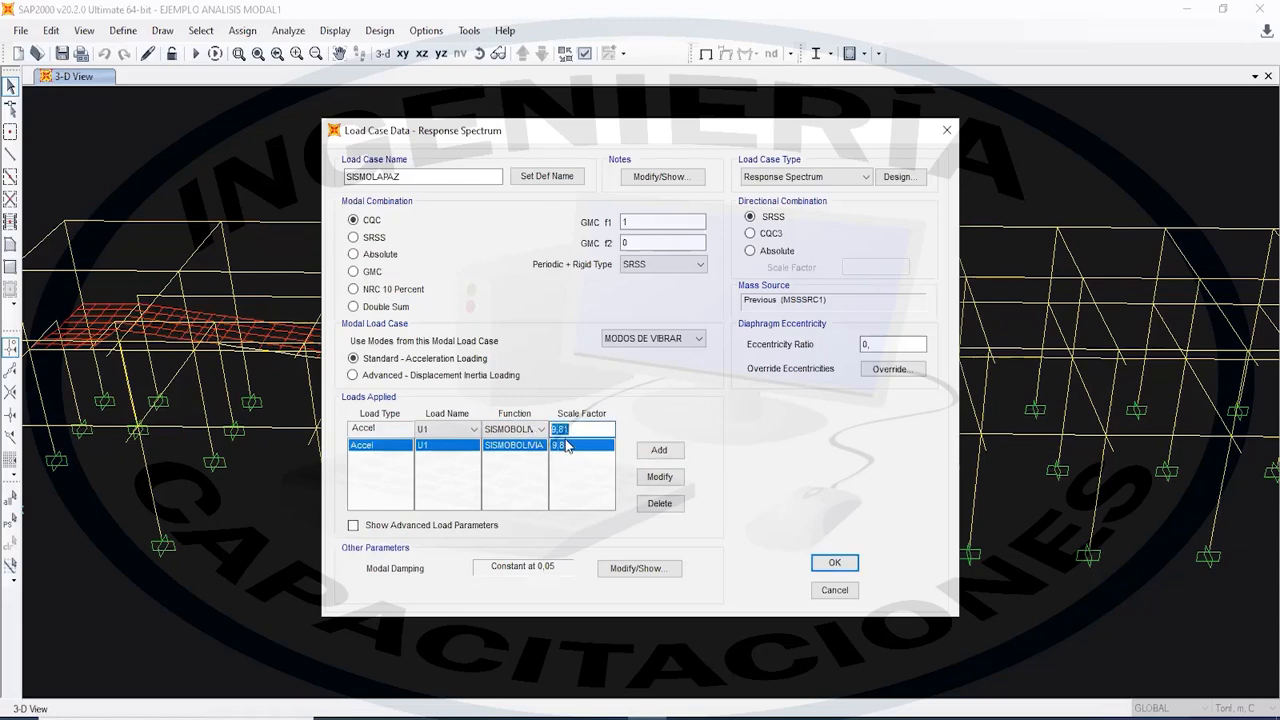
pyautogui.click(445, 430)
pyautogui.click(463, 458)
pyautogui.moveTo(566, 430); pyautogui.dragTo(553, 422)
pyautogui.click(682, 454)
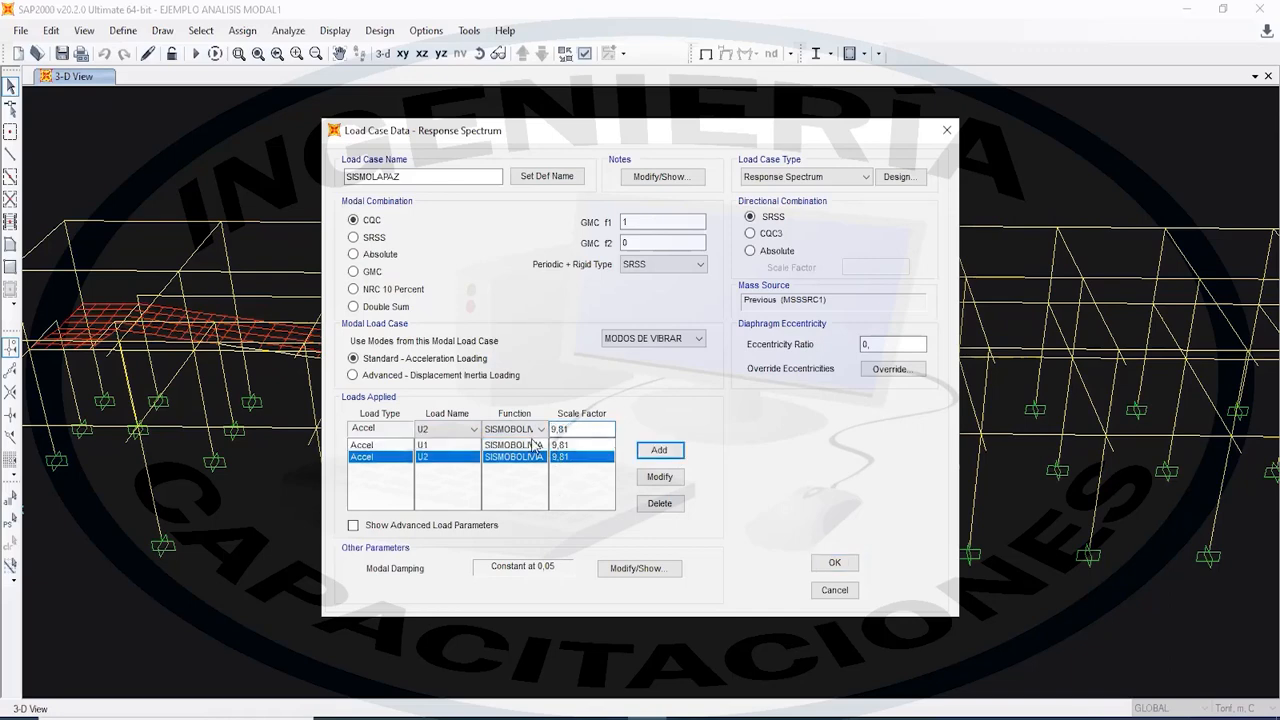
# - Add a U3 acceleration load with the SISMOBOLIVIA function and a scale factor of 0,981
pyautogui.click(411, 447)
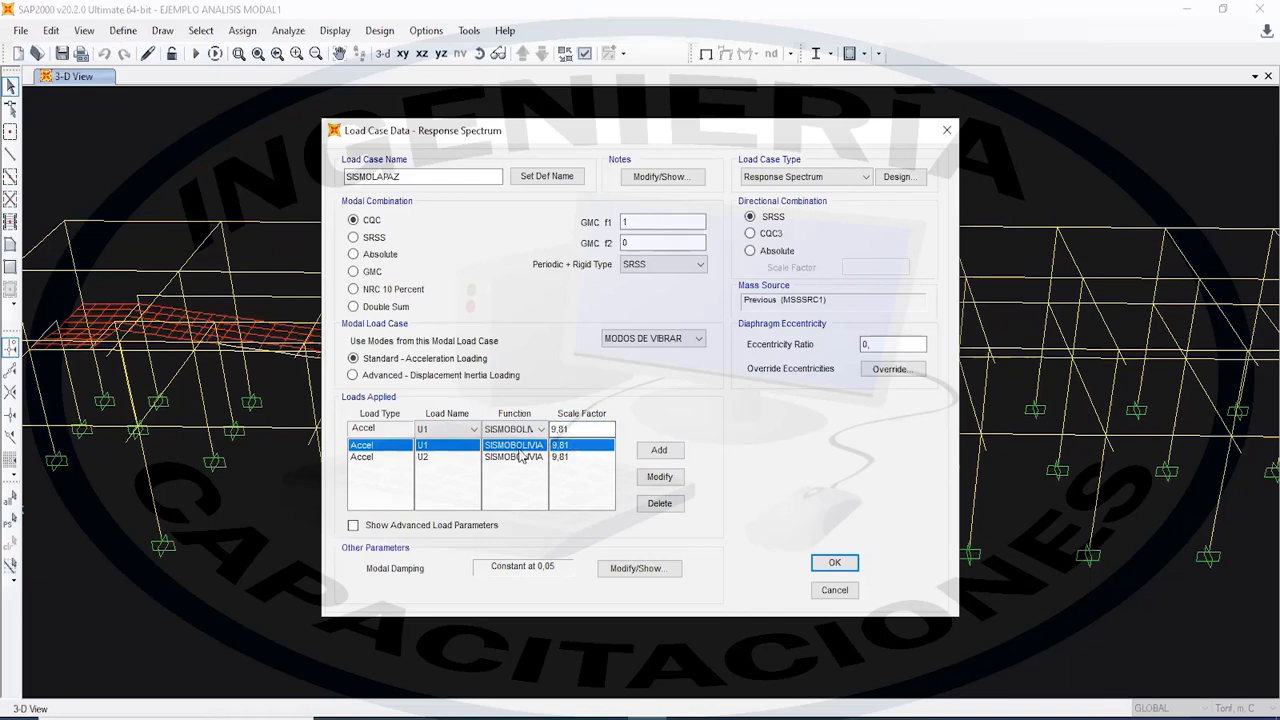
pyautogui.click(387, 458)
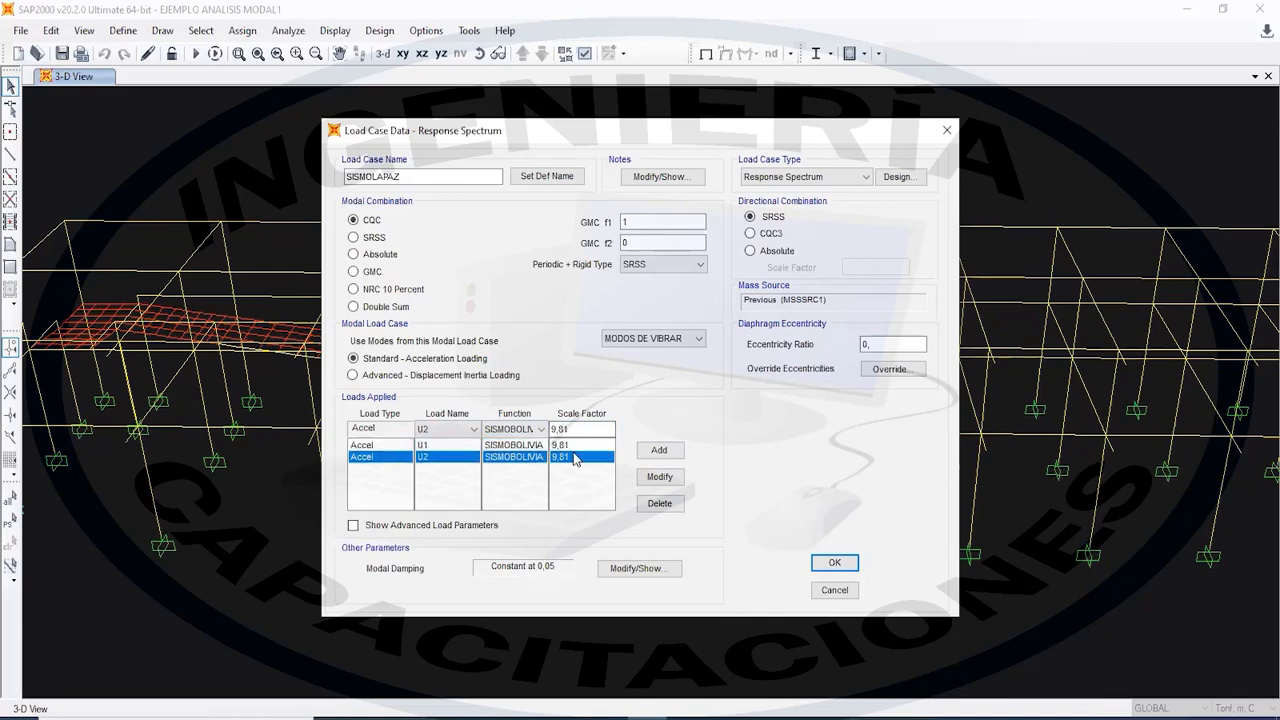
pyautogui.click(474, 430)
pyautogui.click(455, 468)
pyautogui.click(600, 429)
pyautogui.press('BackSpace')
pyautogui.click(653, 452)
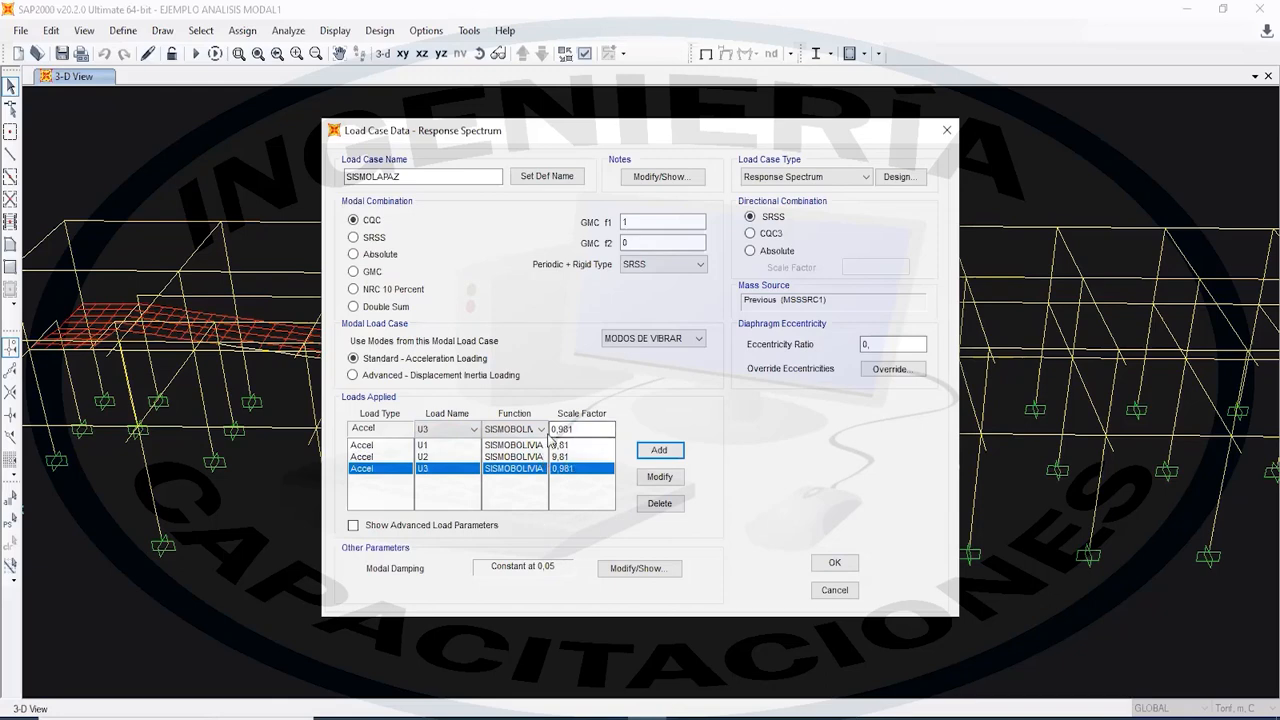
# - Review the U1, U2 and U3 applied loads and accept the SISMOLAPAZ response spectrum case
pyautogui.click(567, 446)
pyautogui.click(569, 457)
pyautogui.click(570, 468)
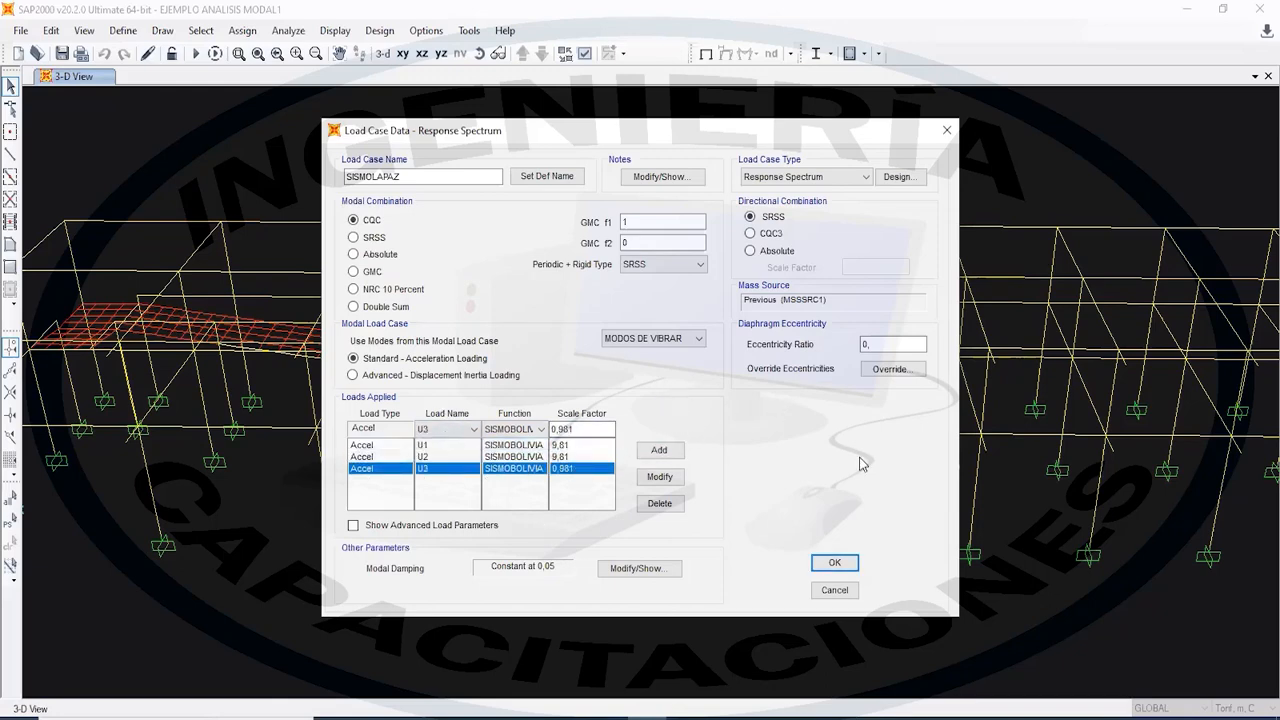
pyautogui.click(563, 446)
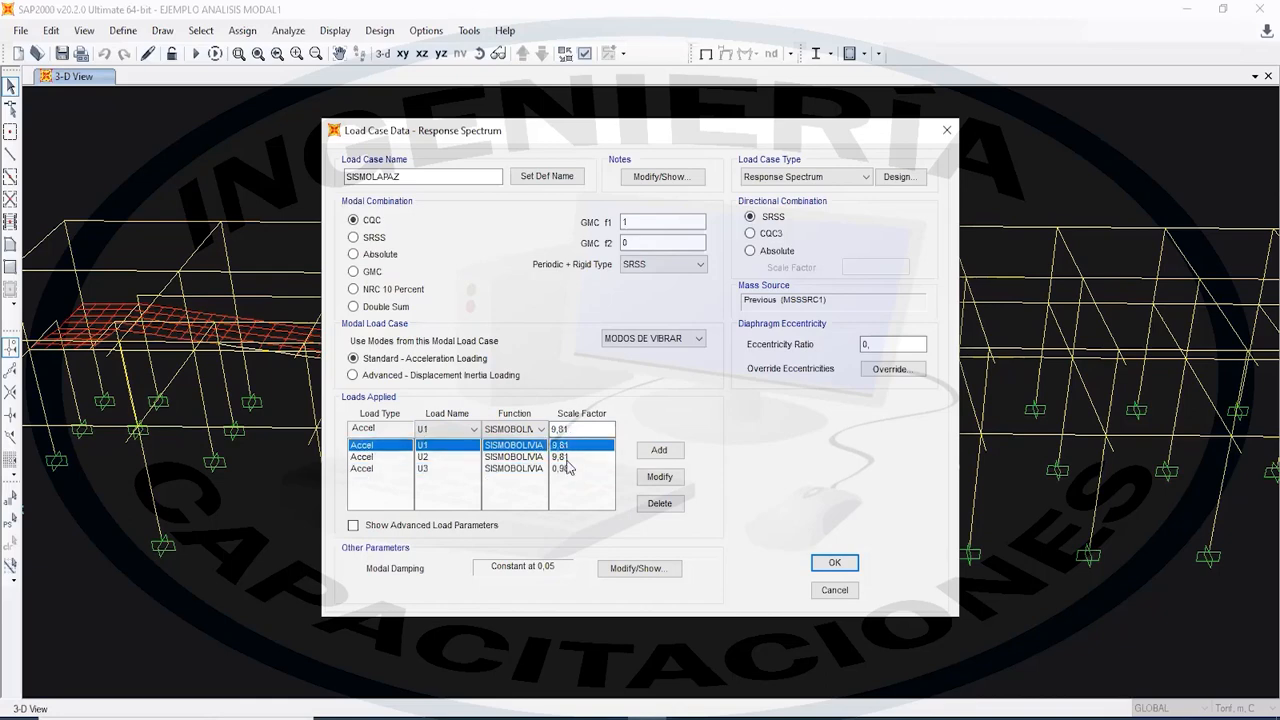
pyautogui.click(567, 457)
pyautogui.click(568, 469)
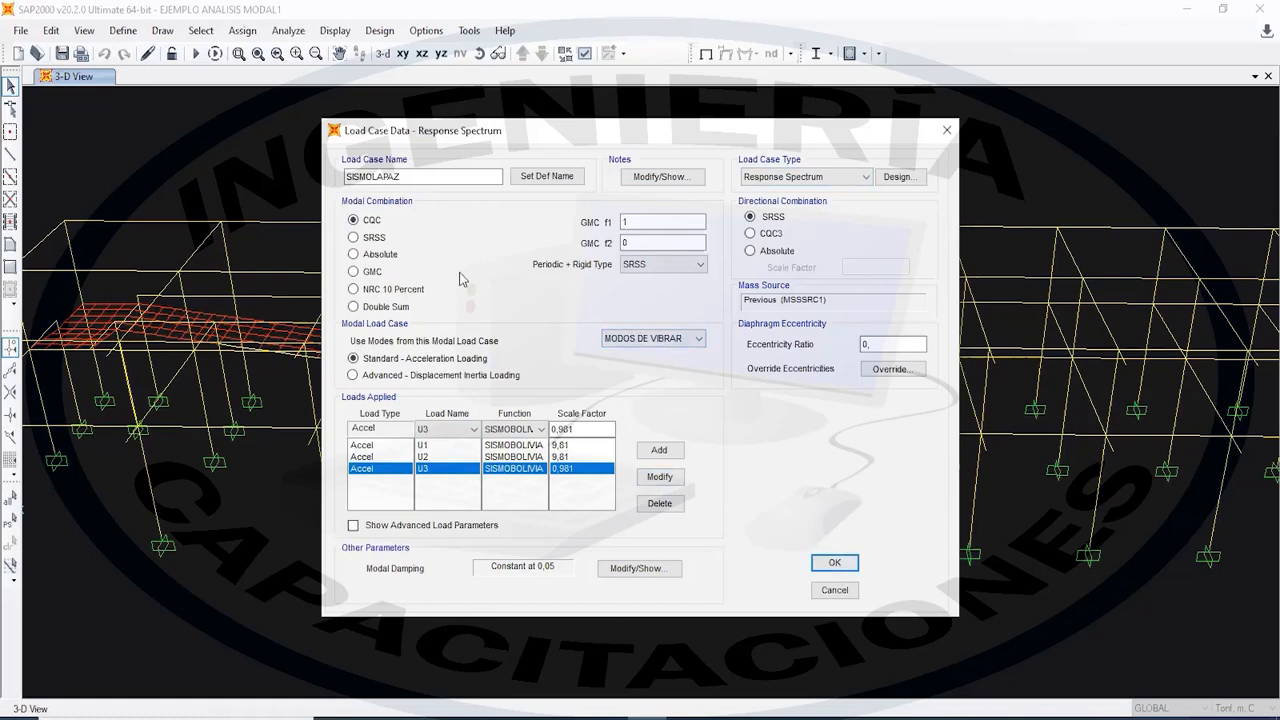
pyautogui.click(835, 564)
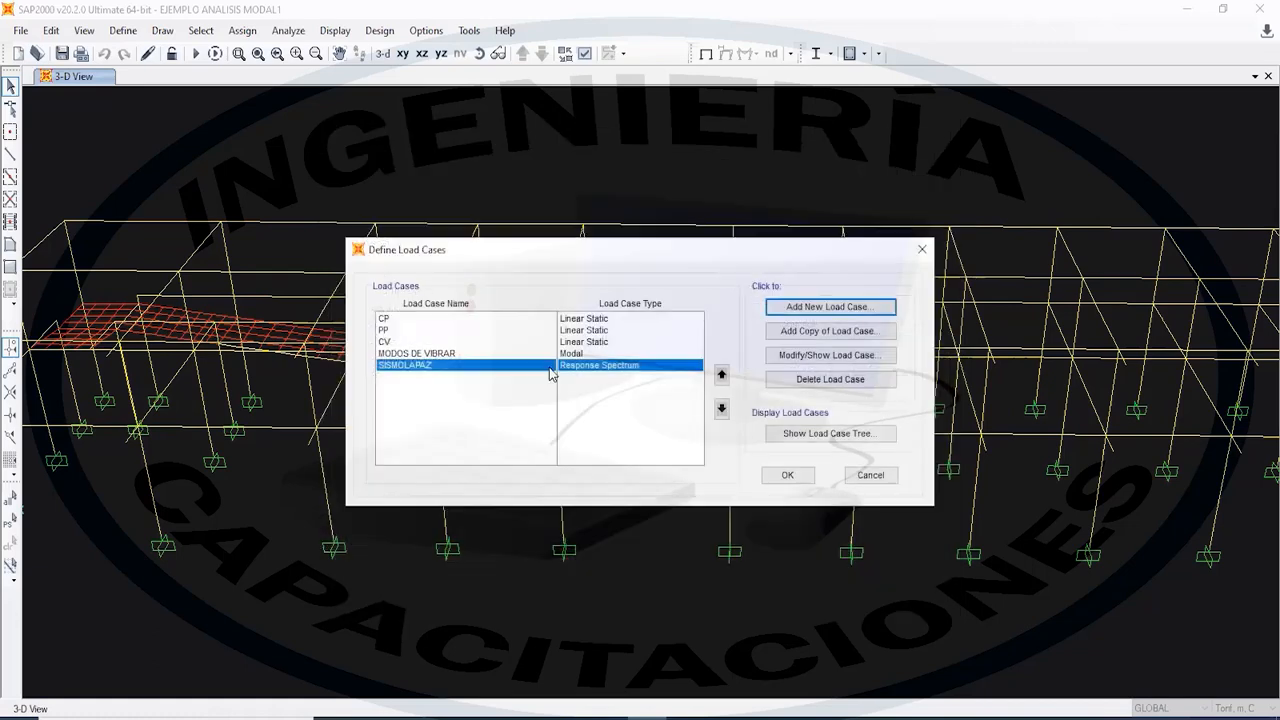
# - Check the MODOS DE VIBRAR and SISMOLAPAZ entries and accept the load case definitions
pyautogui.click(434, 357)
pyautogui.click(434, 362)
pyautogui.click(434, 357)
pyautogui.click(434, 362)
pyautogui.click(434, 357)
pyautogui.click(452, 366)
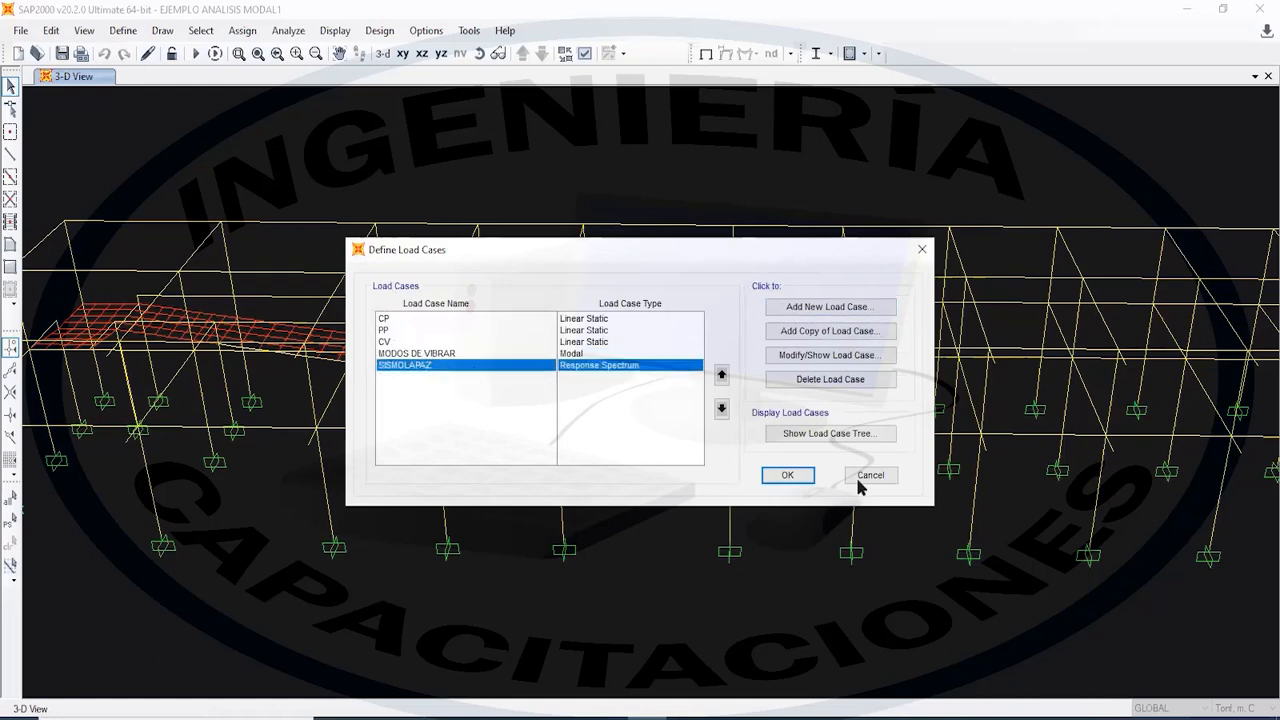
pyautogui.click(786, 476)
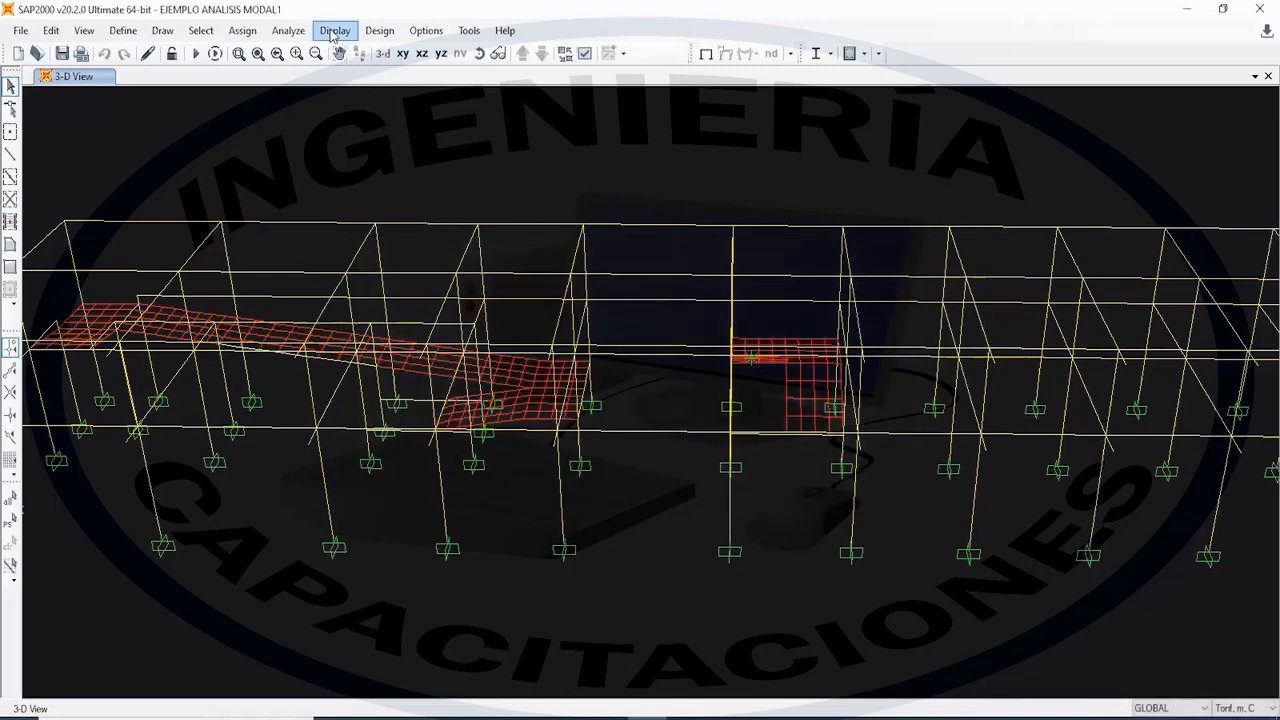
# - Check the available degrees of freedom in the analysis options and accept them with all six enabled
pyautogui.click(282, 32)
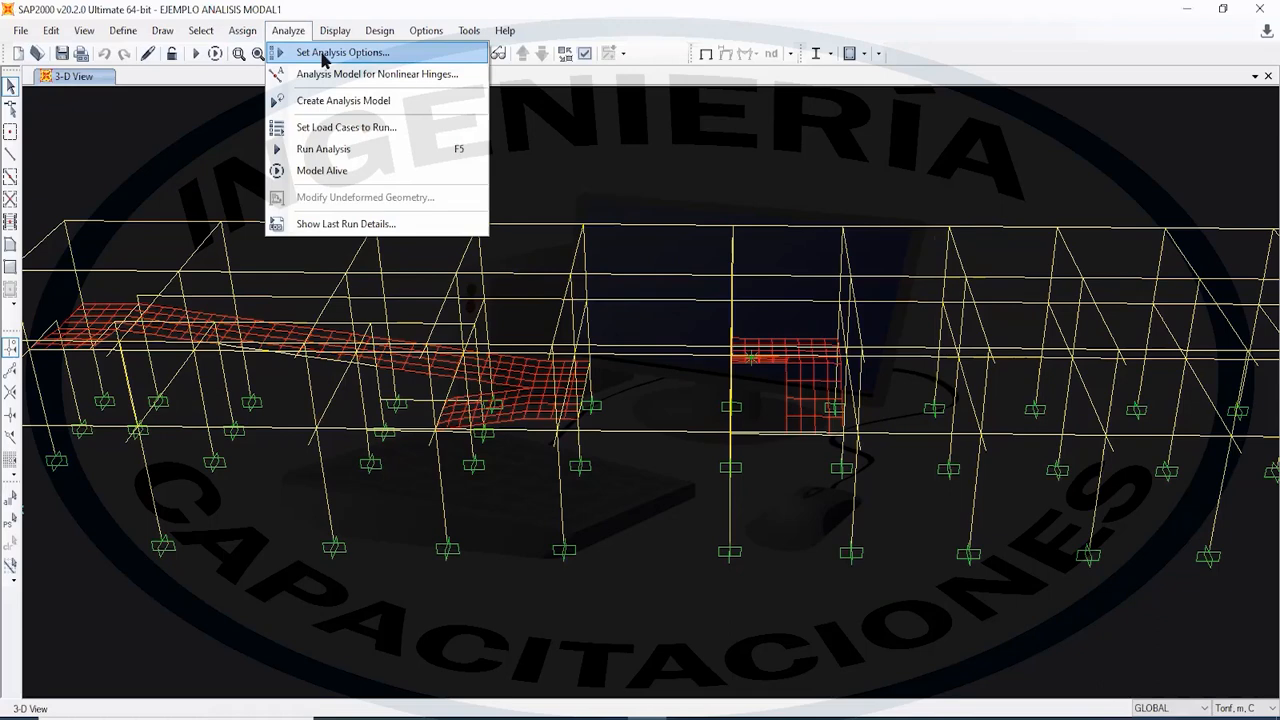
pyautogui.click(323, 55)
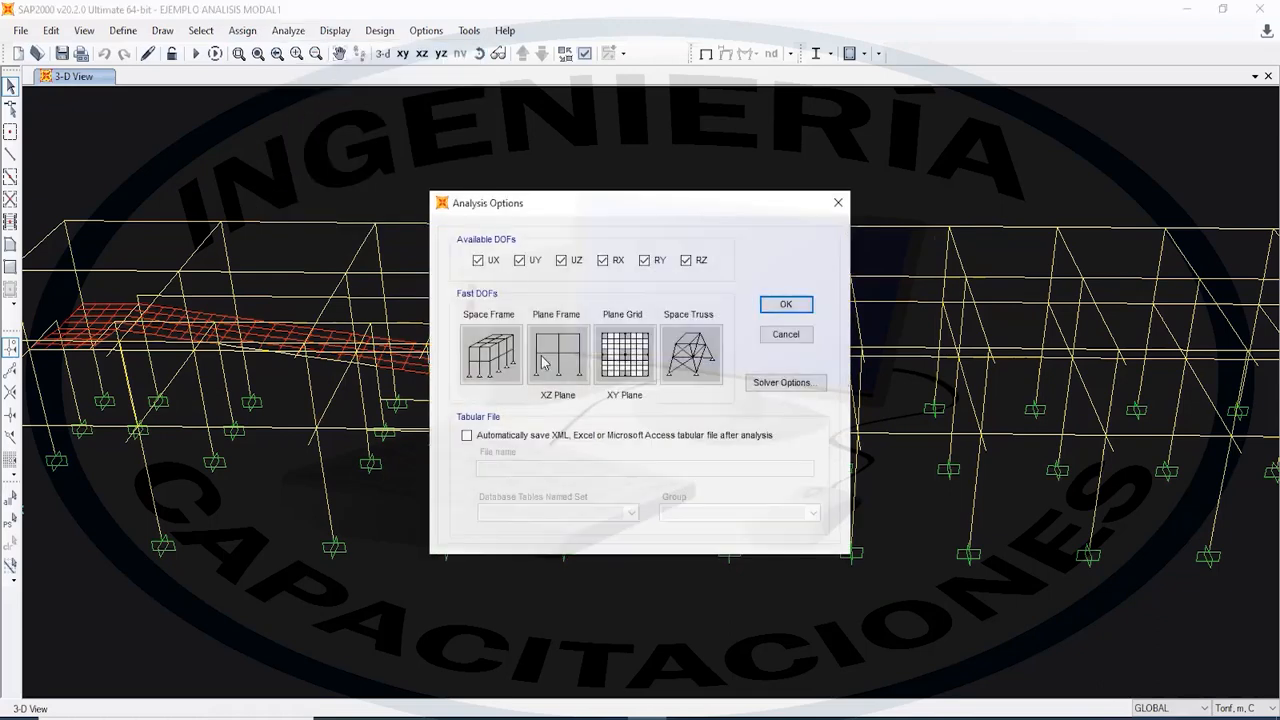
pyautogui.click(789, 308)
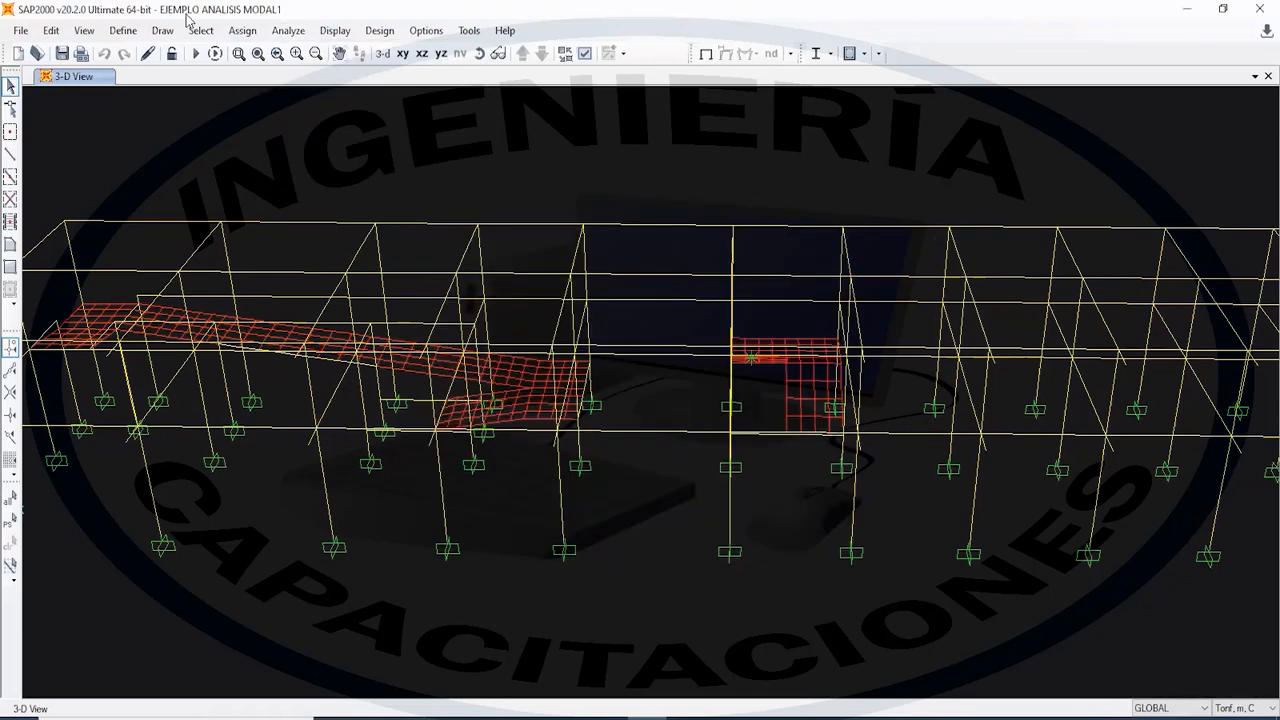
# - Check the CP, PP, CV, MODOS DE VIBRAR and SISMOLAPAZ cases set to run and run the analysis
pyautogui.click(342, 32)
pyautogui.click(299, 33)
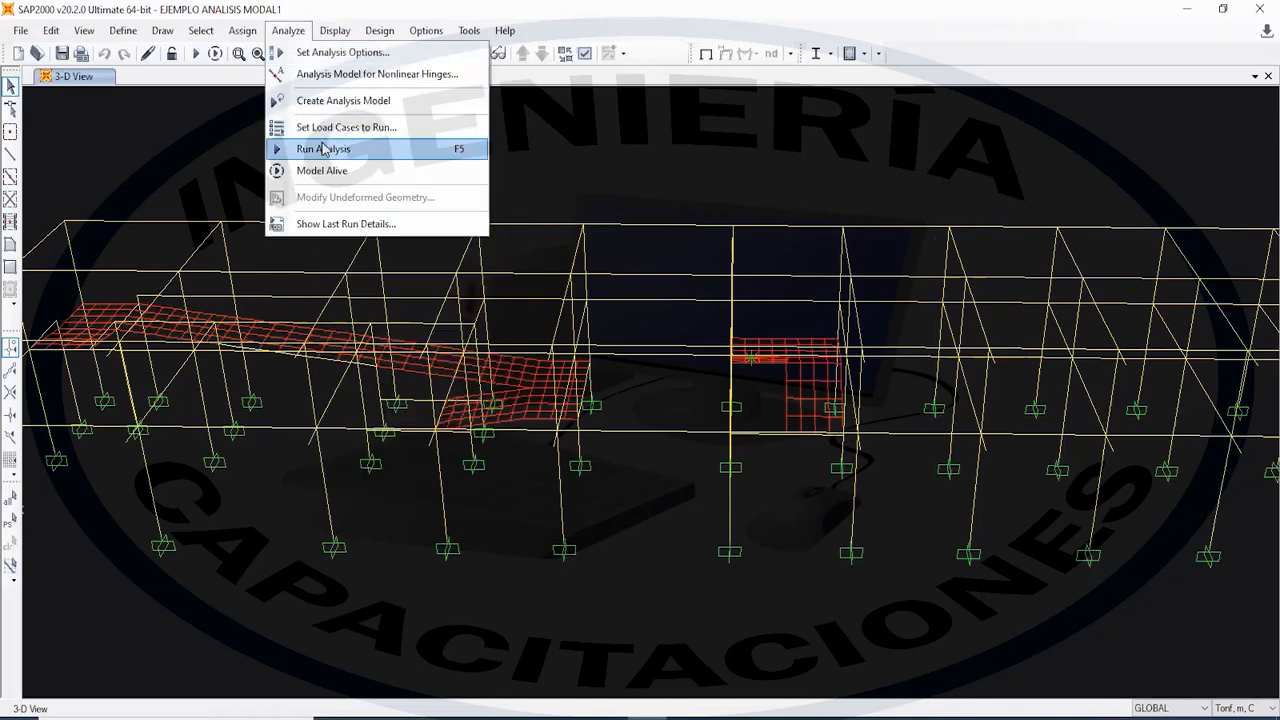
pyautogui.click(323, 150)
pyautogui.click(590, 291)
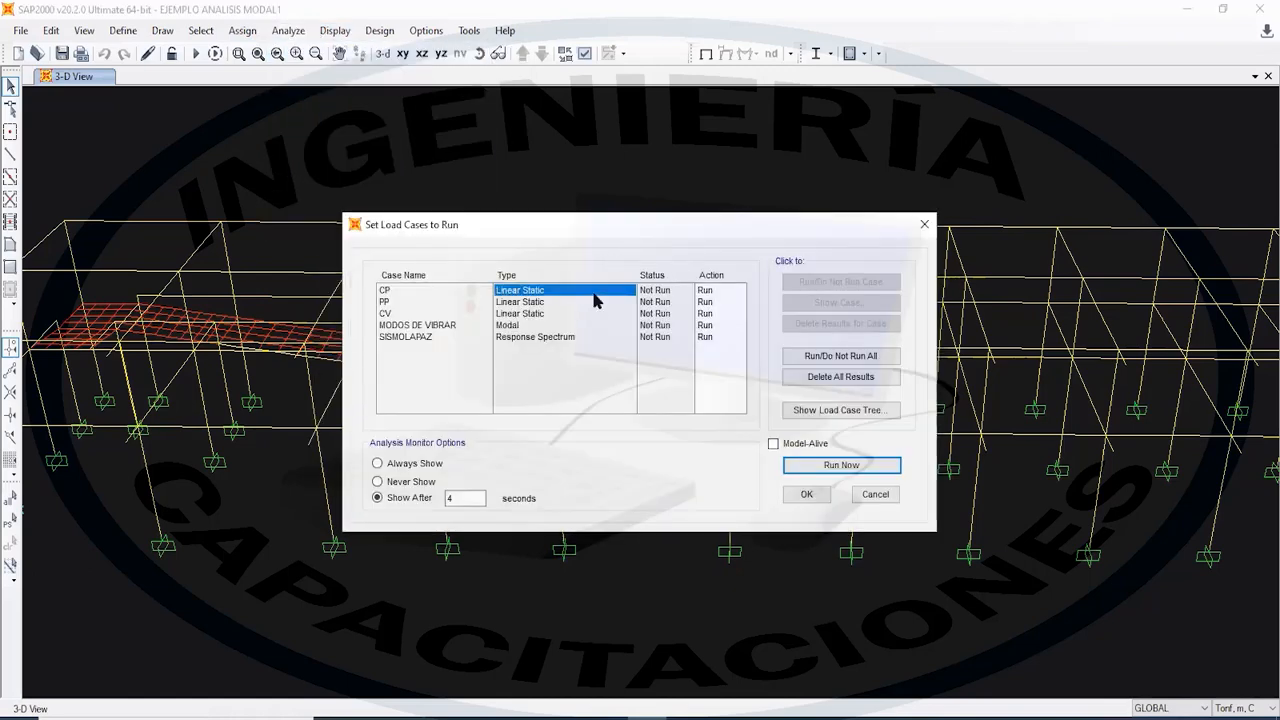
pyautogui.click(575, 303)
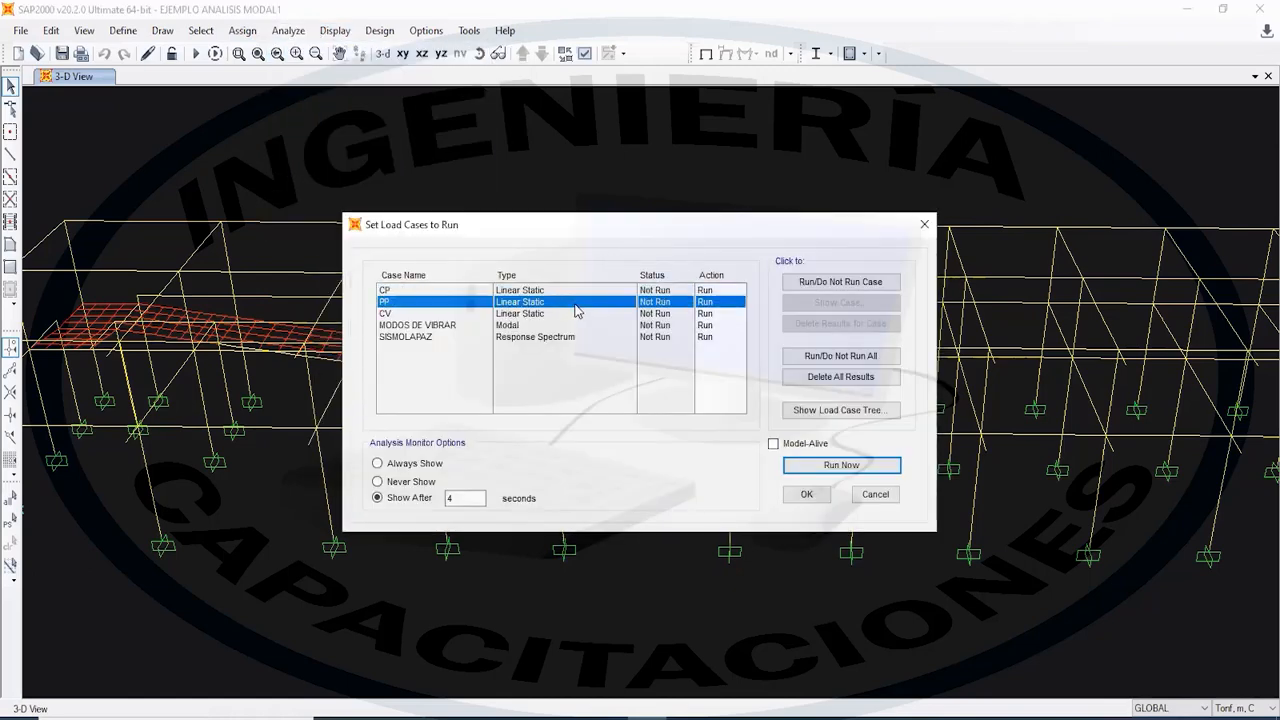
pyautogui.click(561, 314)
pyautogui.click(553, 326)
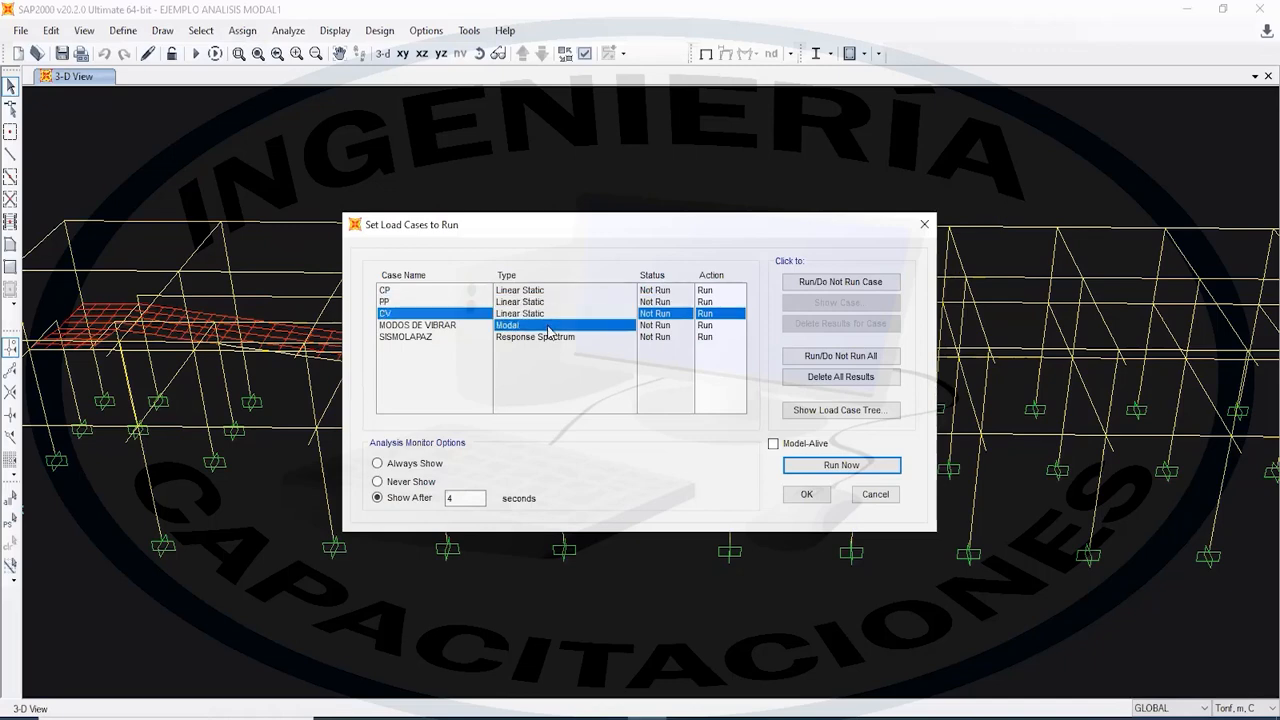
pyautogui.click(455, 339)
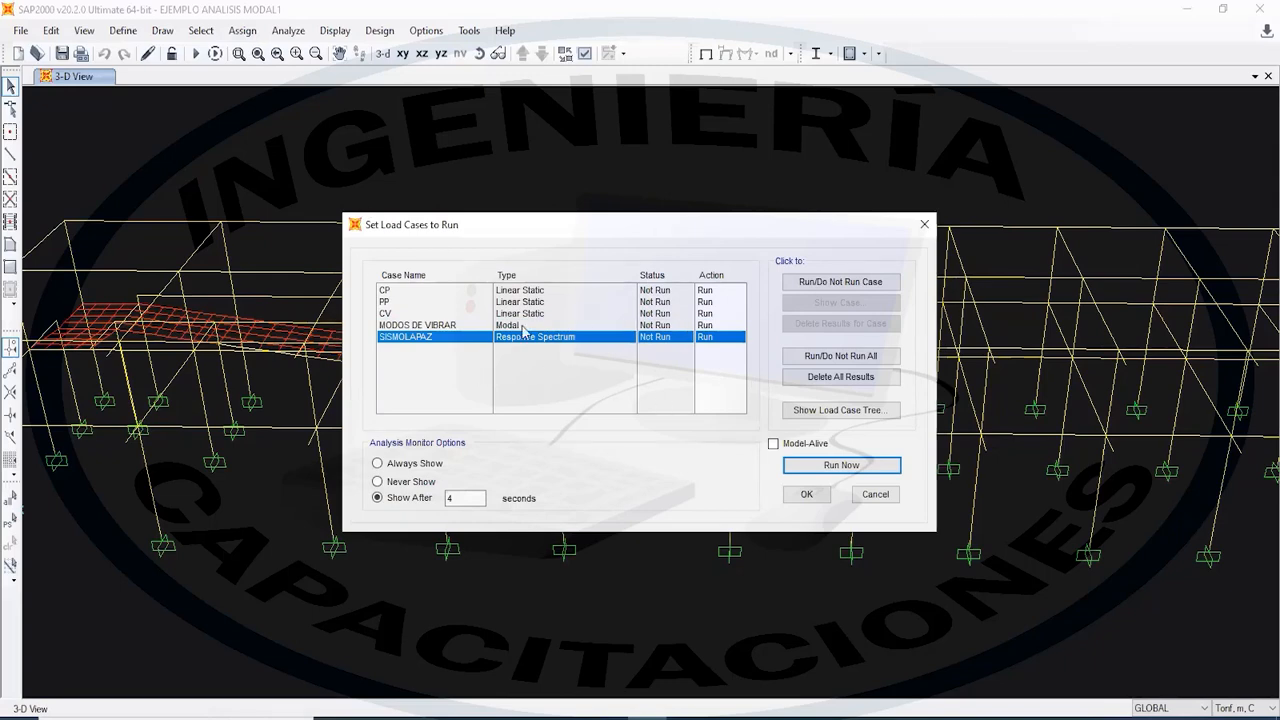
pyautogui.click(840, 465)
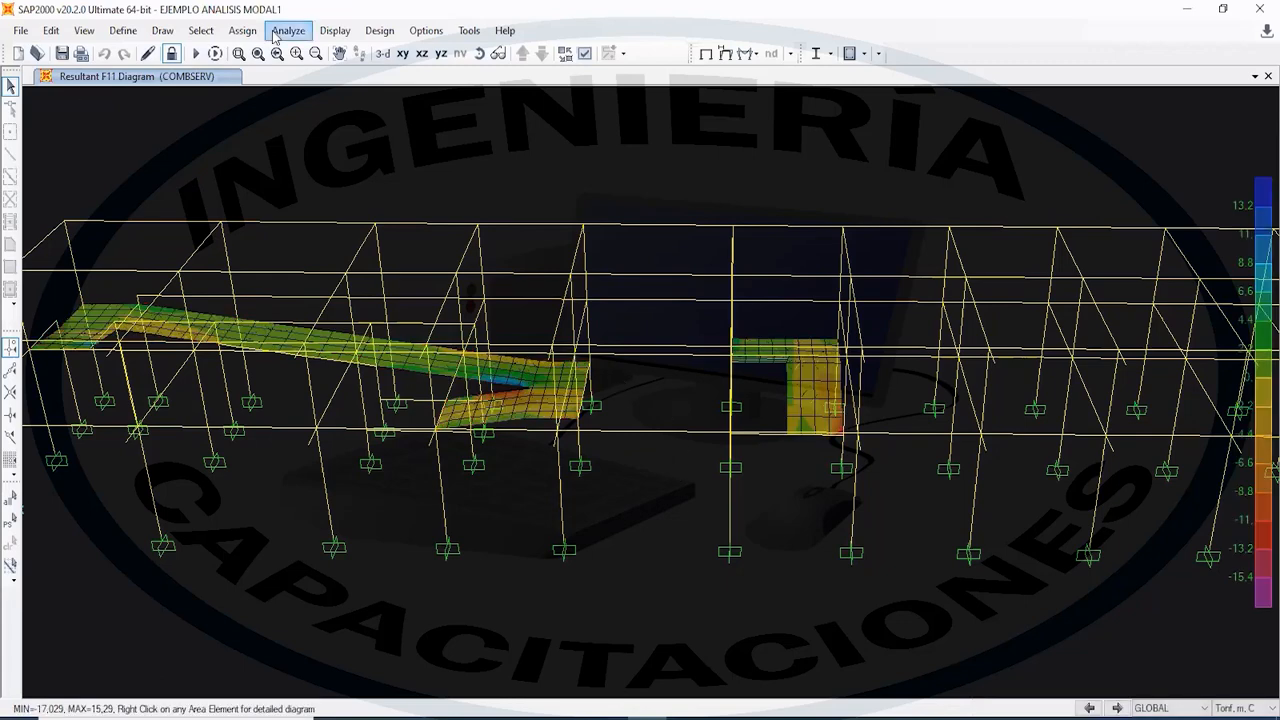
# - Display the deformed shape for mode 1 of the MODOS DE VIBRAR case with automatic scaling
pyautogui.click(335, 30)
pyautogui.moveTo(418, 246)
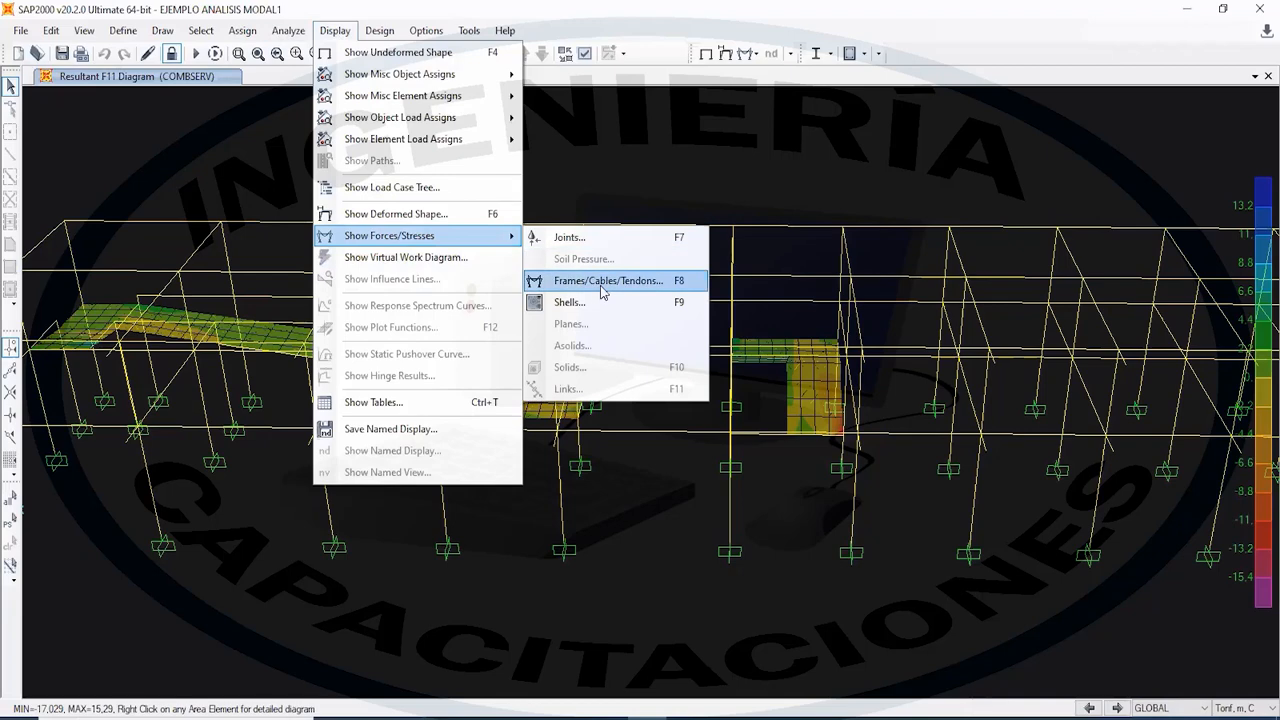
pyautogui.click(421, 216)
pyautogui.click(631, 108)
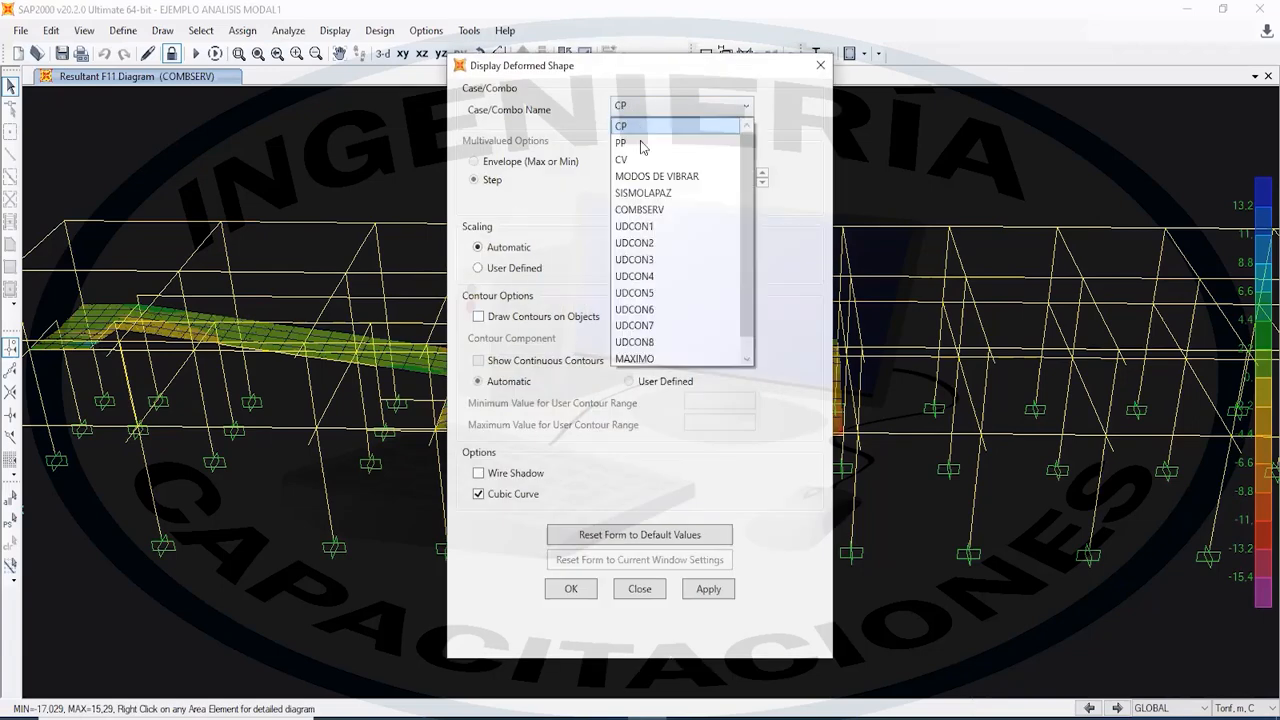
pyautogui.click(646, 177)
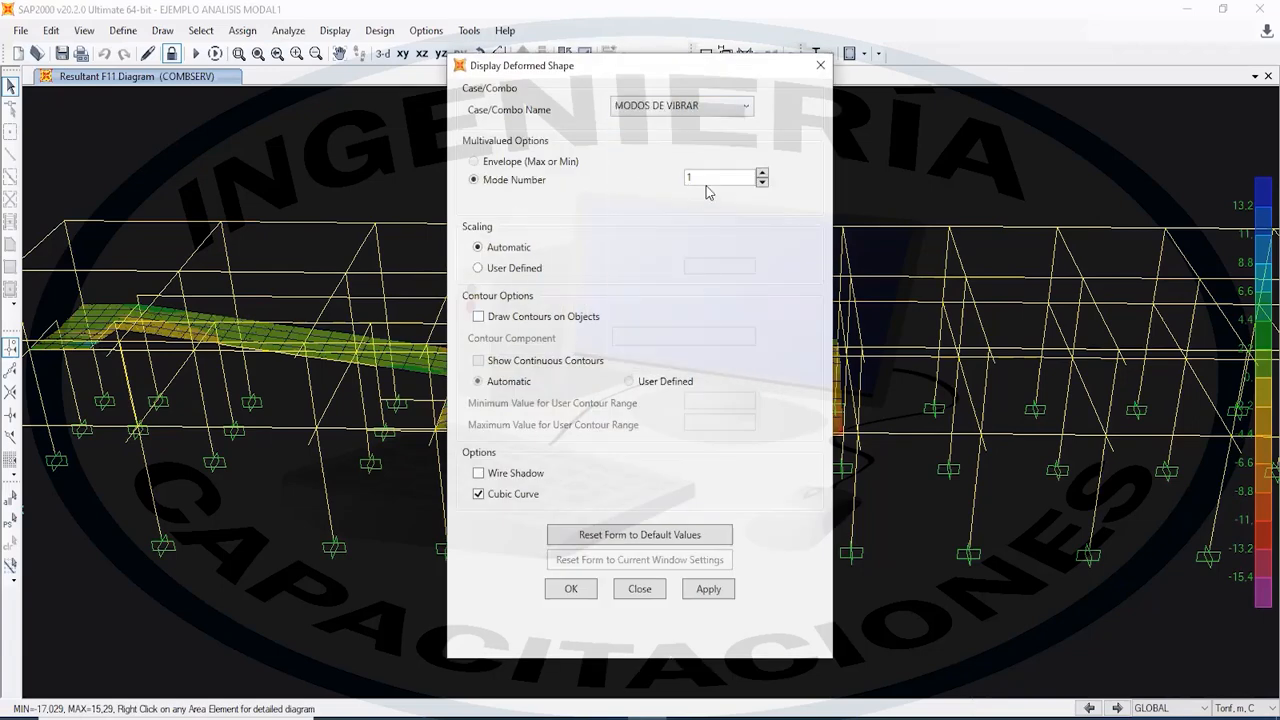
pyautogui.click(708, 591)
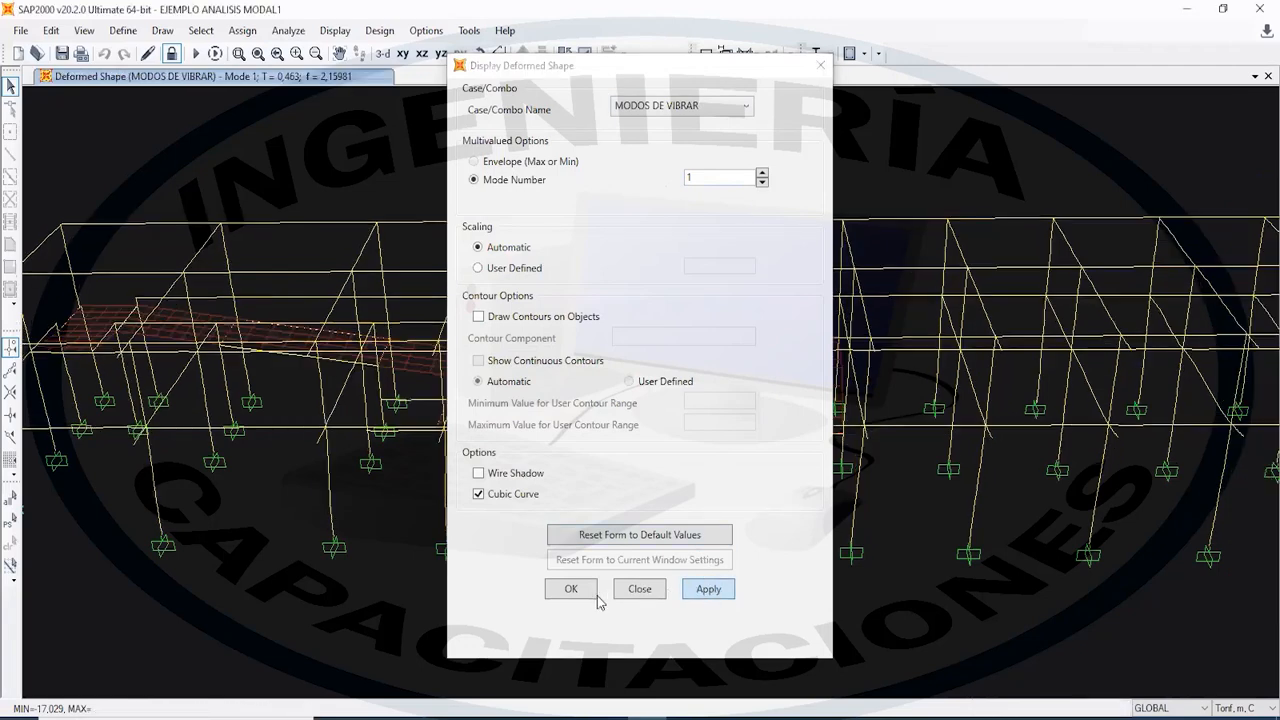
pyautogui.click(571, 589)
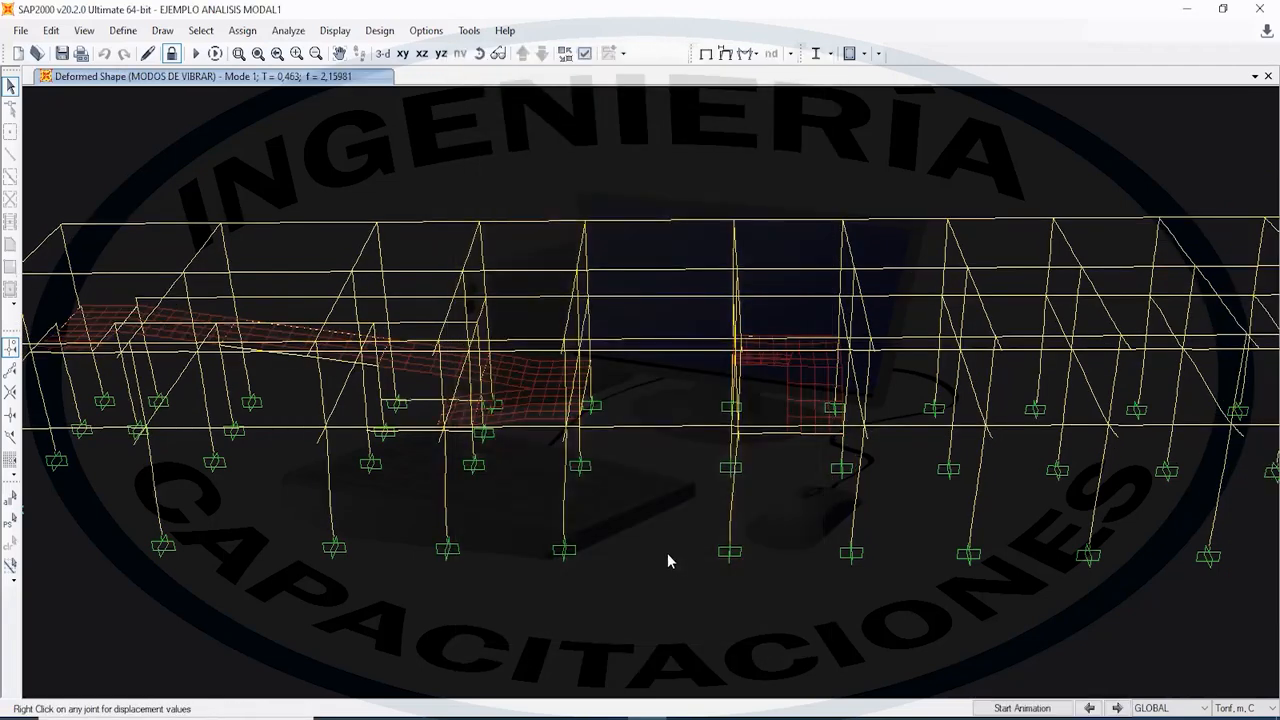
# - Animate vibration modes 1 to 3 one after another with the whole structure in view
pyautogui.scroll(-3, 720, 472)
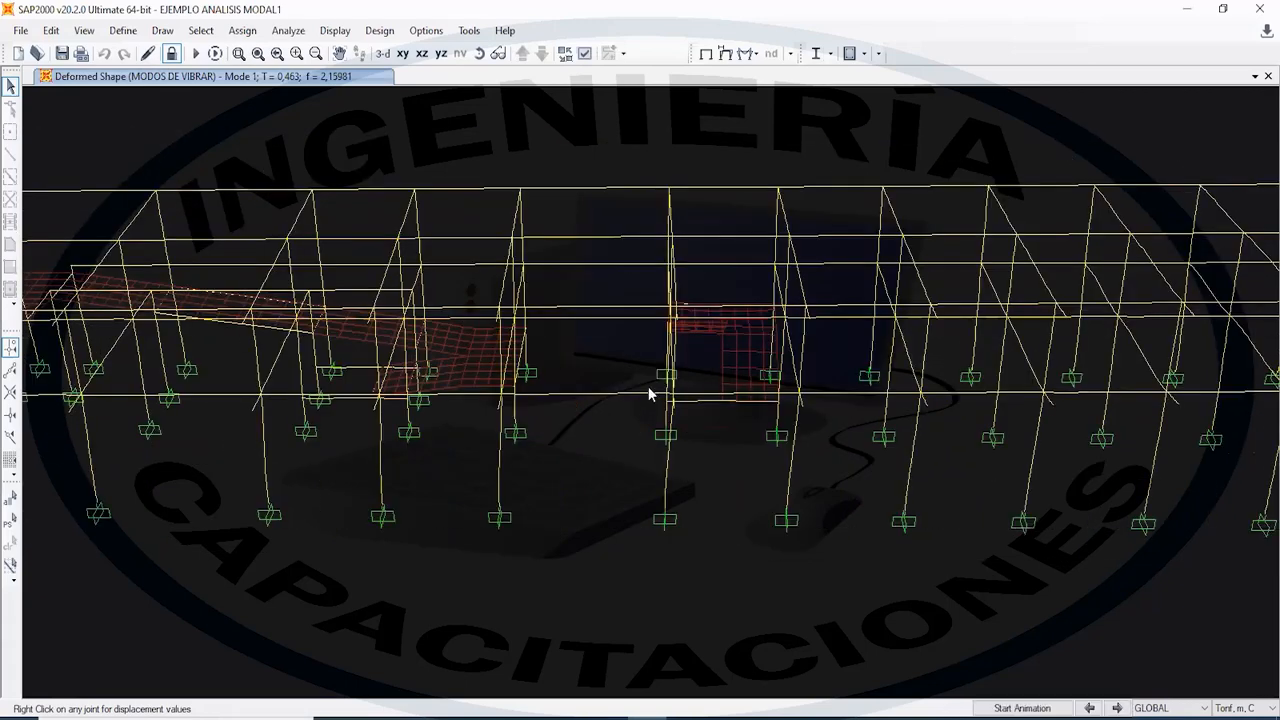
pyautogui.scroll(-2, 726, 366)
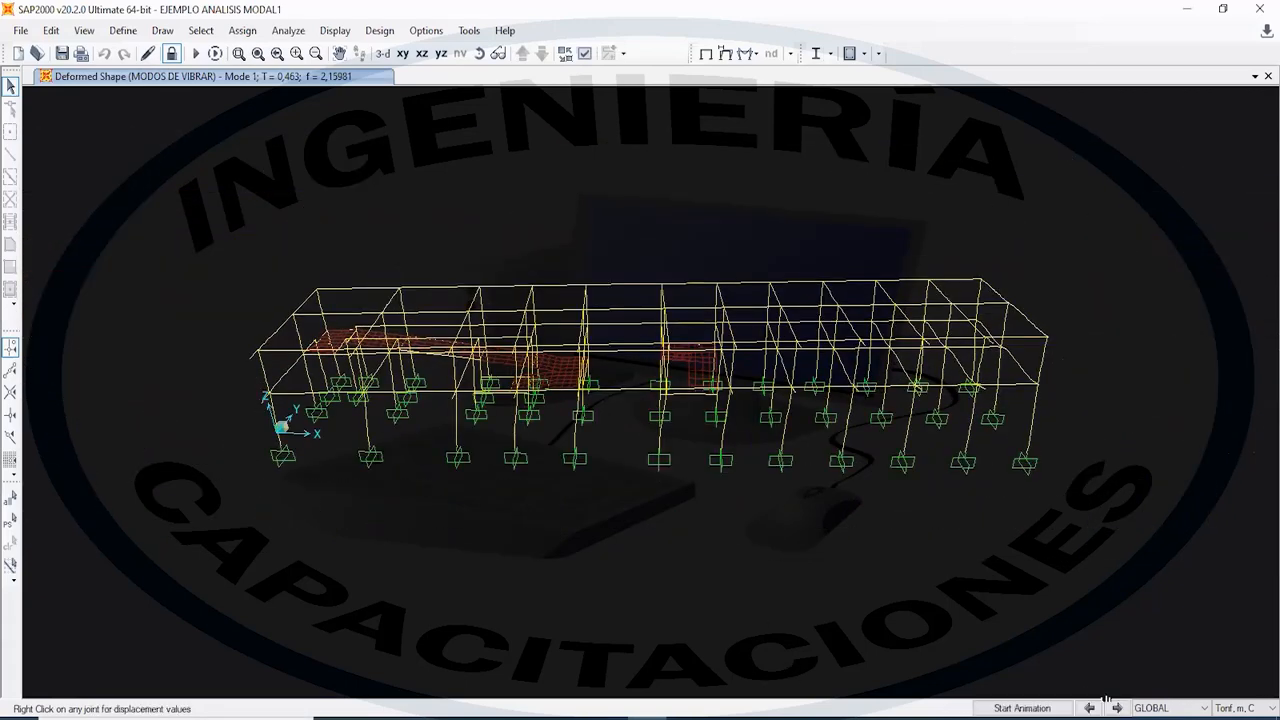
pyautogui.click(1050, 709)
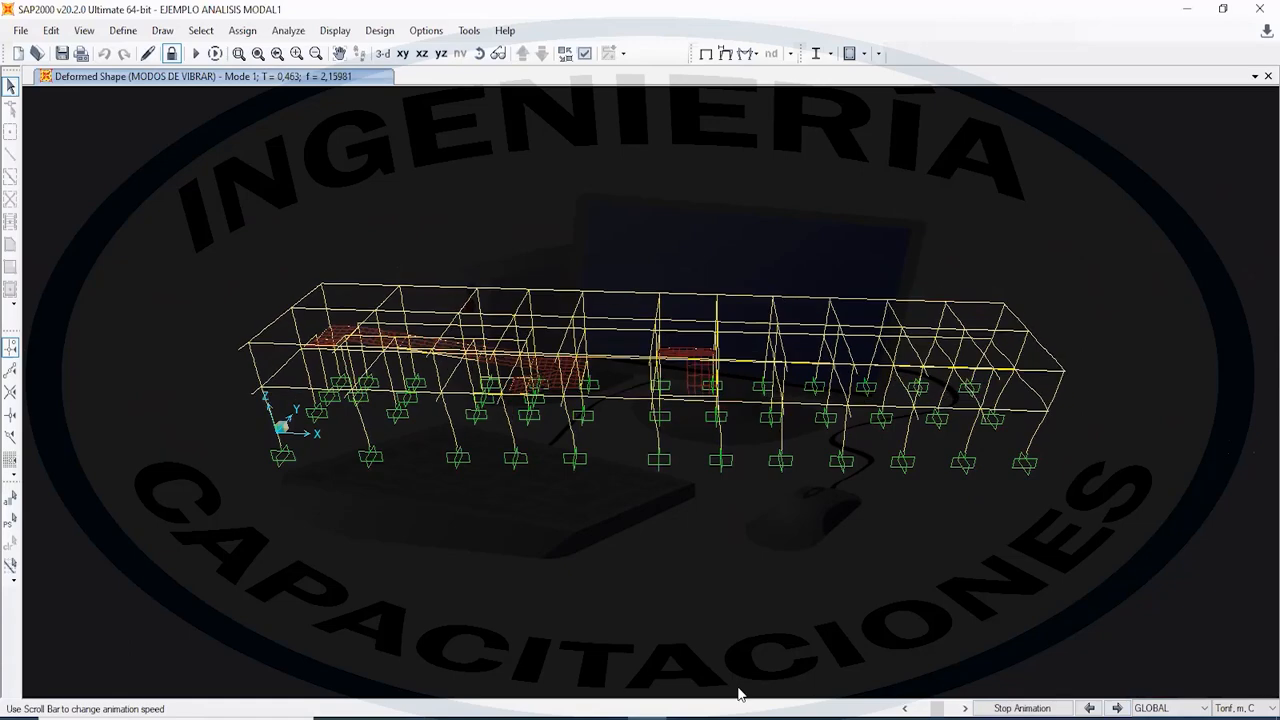
pyautogui.click(1118, 708)
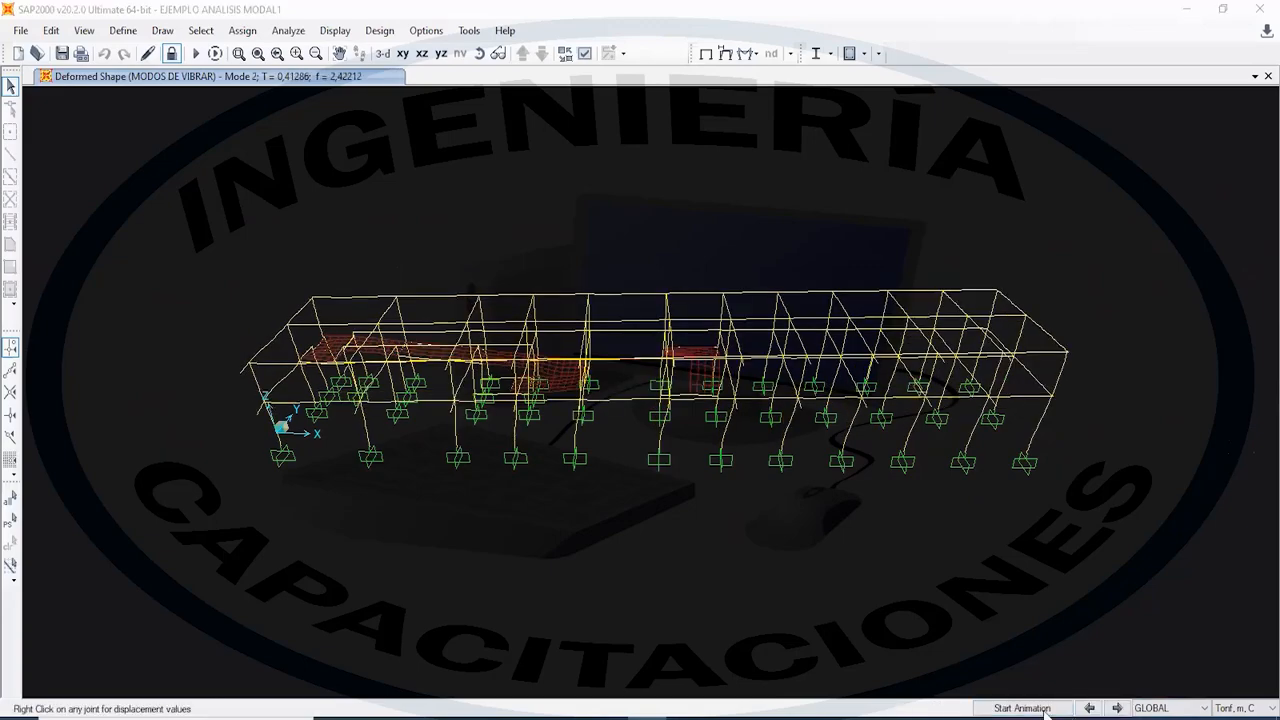
pyautogui.click(1022, 708)
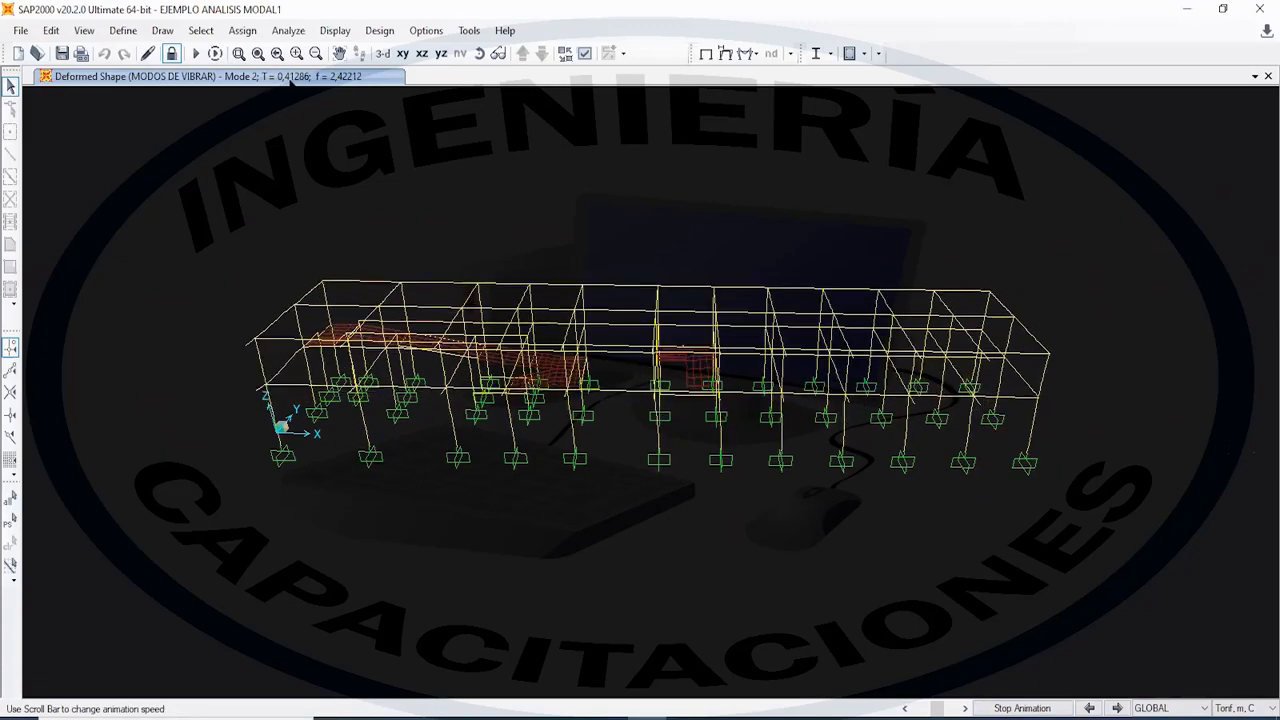
pyautogui.click(1117, 708)
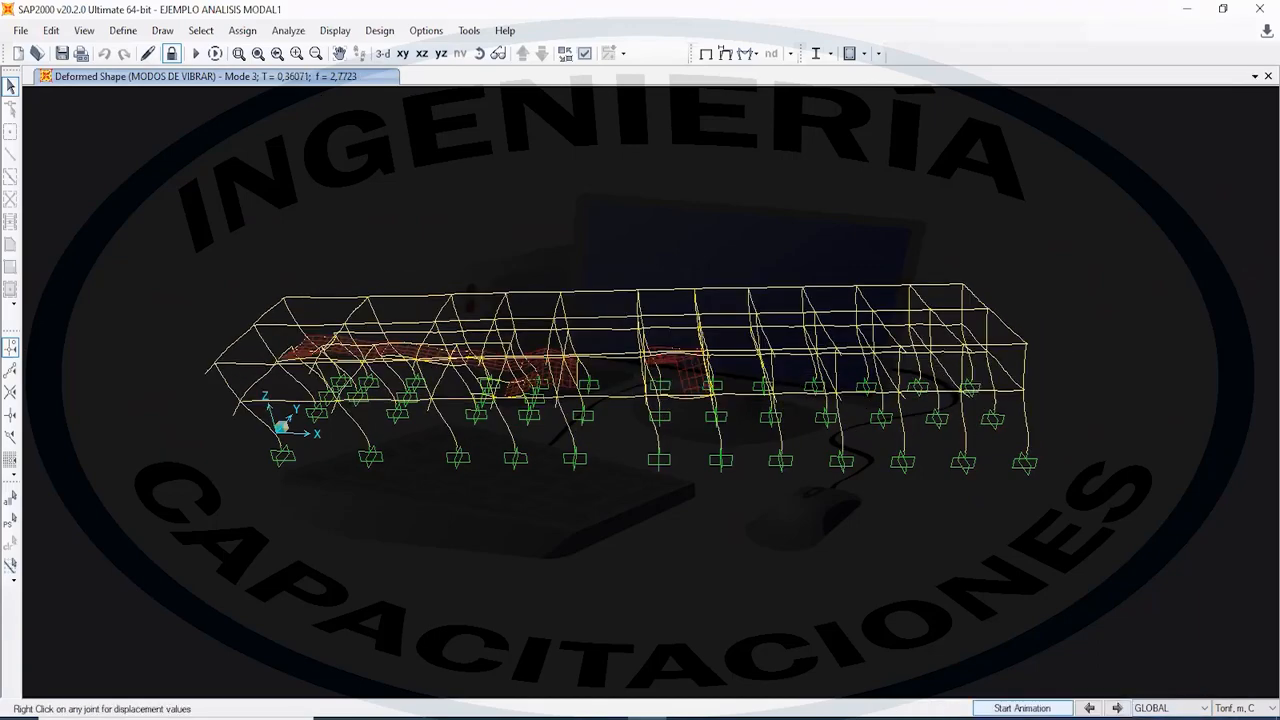
pyautogui.click(1022, 708)
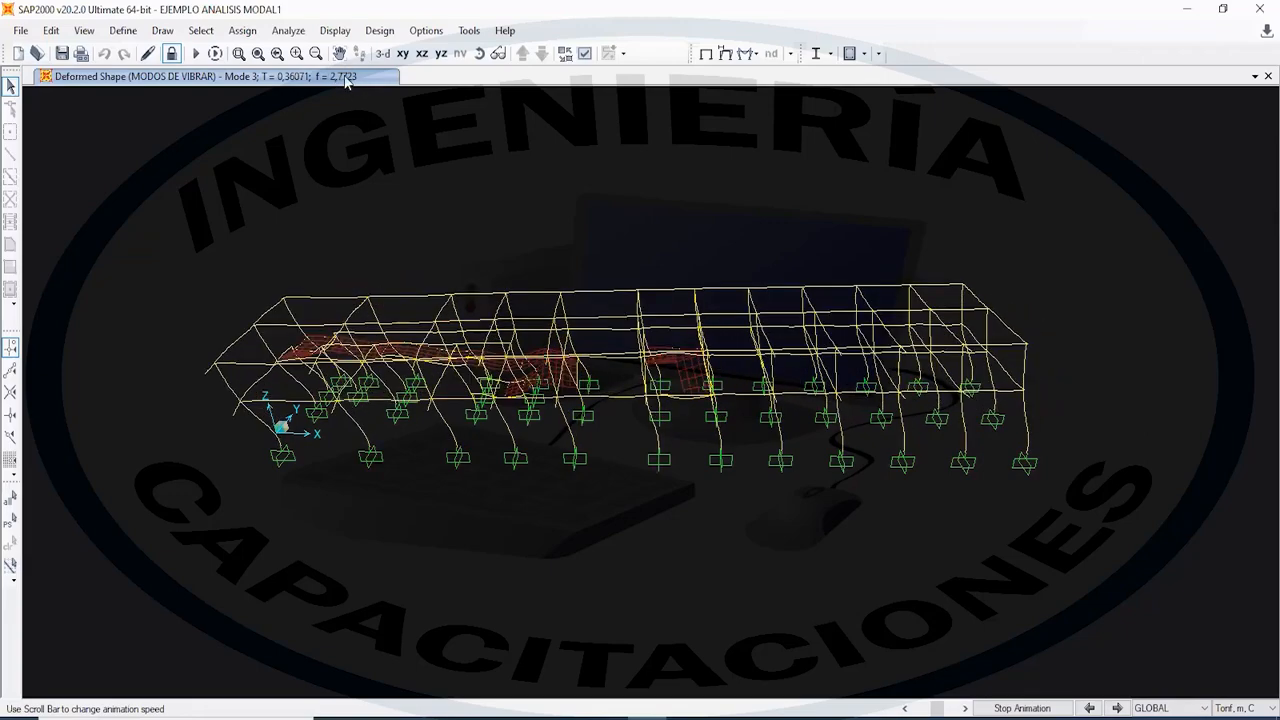
# - Step through vibration modes 4 to 7 and animate each deformed shape
pyautogui.click(1117, 708)
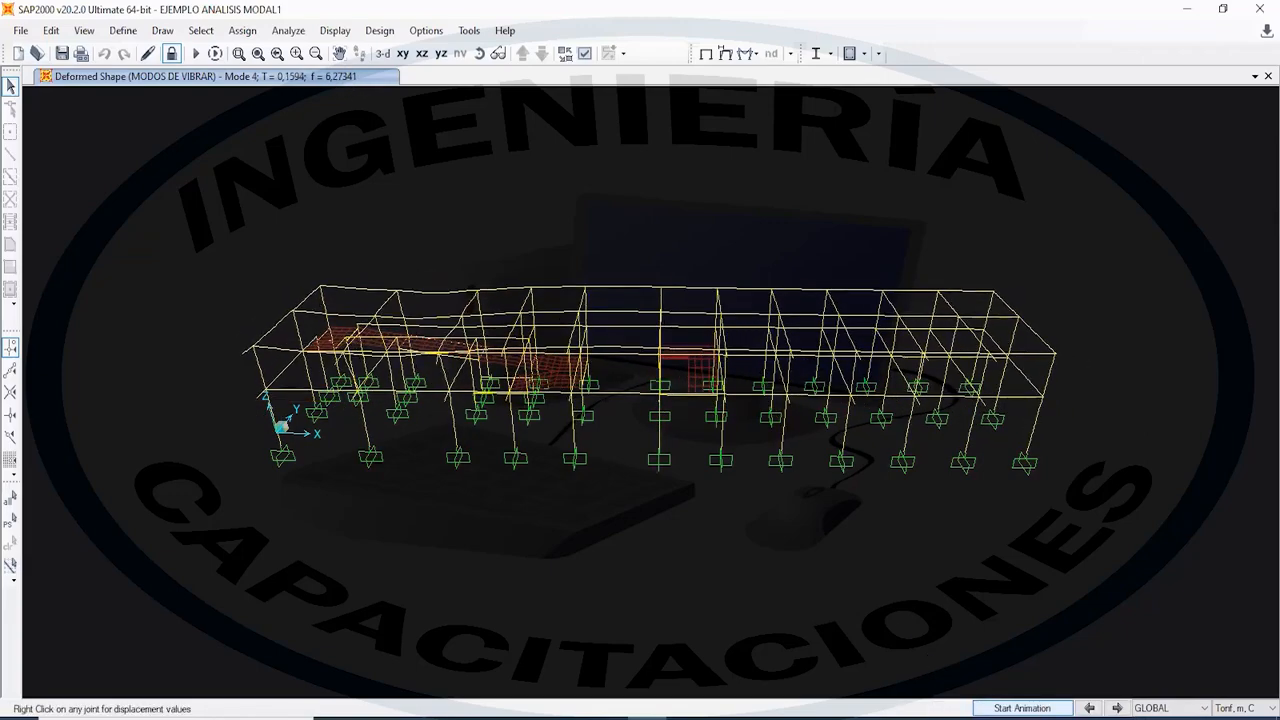
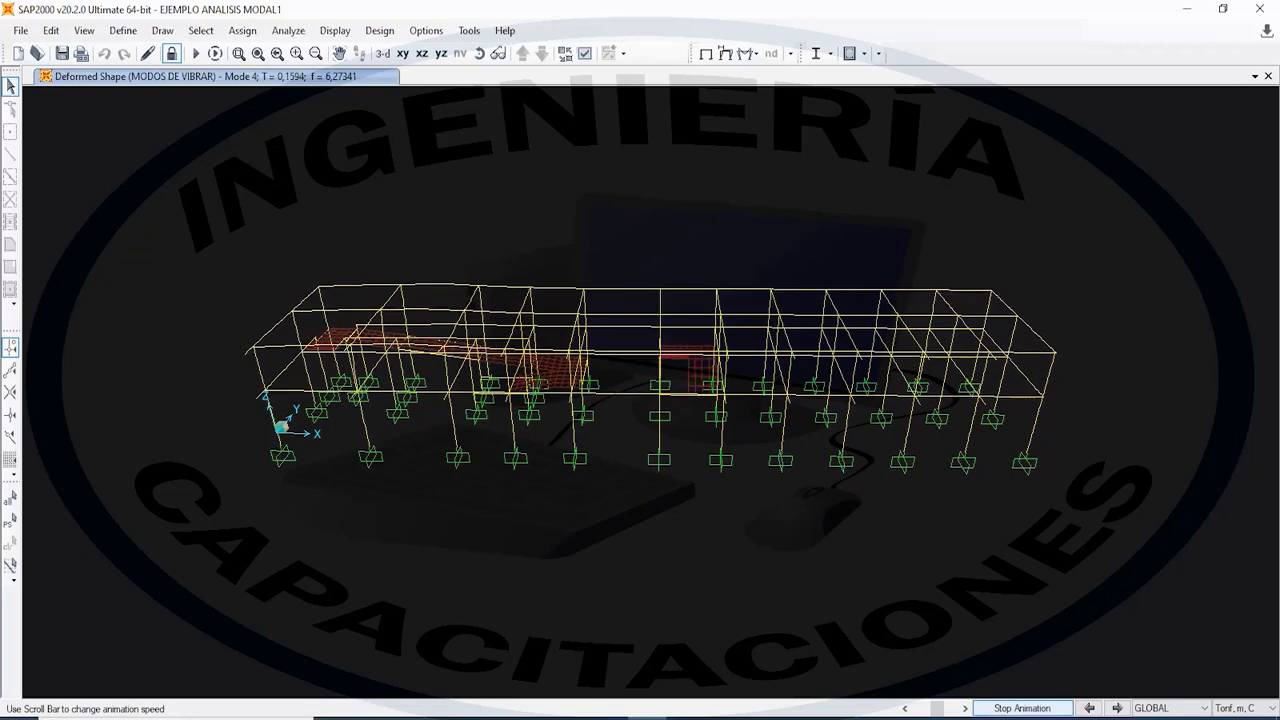
pyautogui.click(1022, 708)
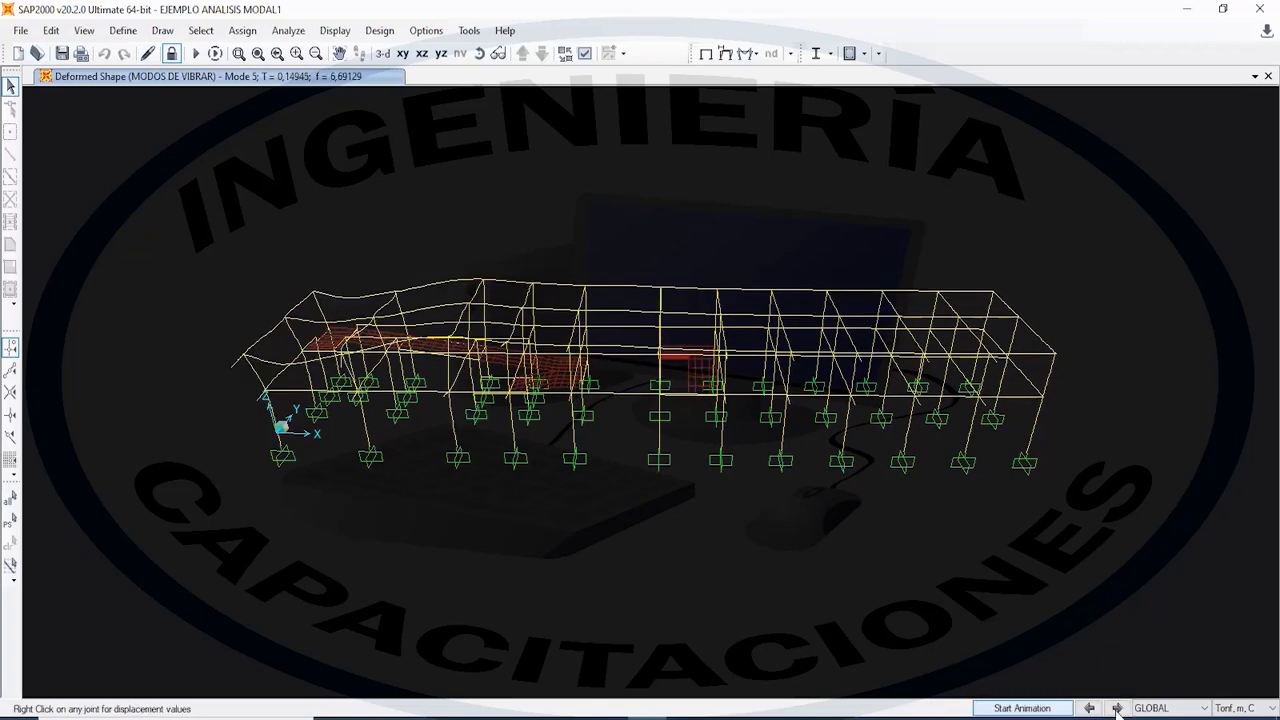
pyautogui.click(1022, 708)
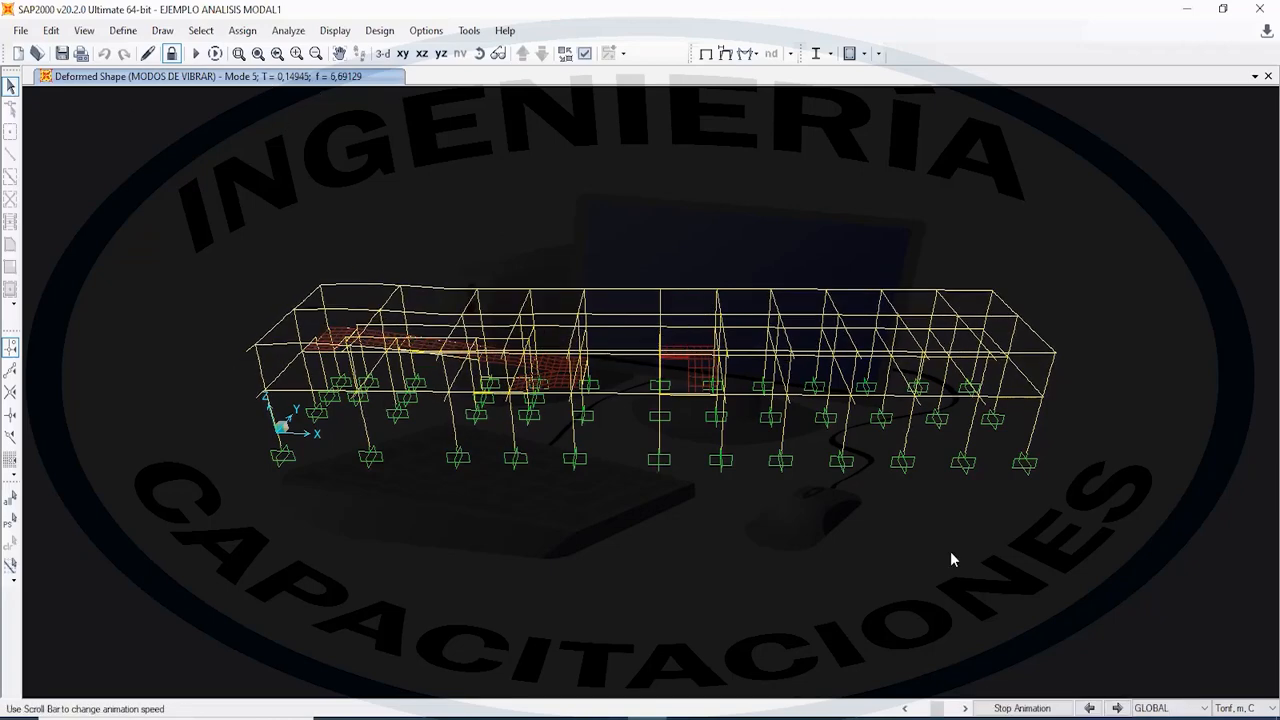
pyautogui.click(1117, 708)
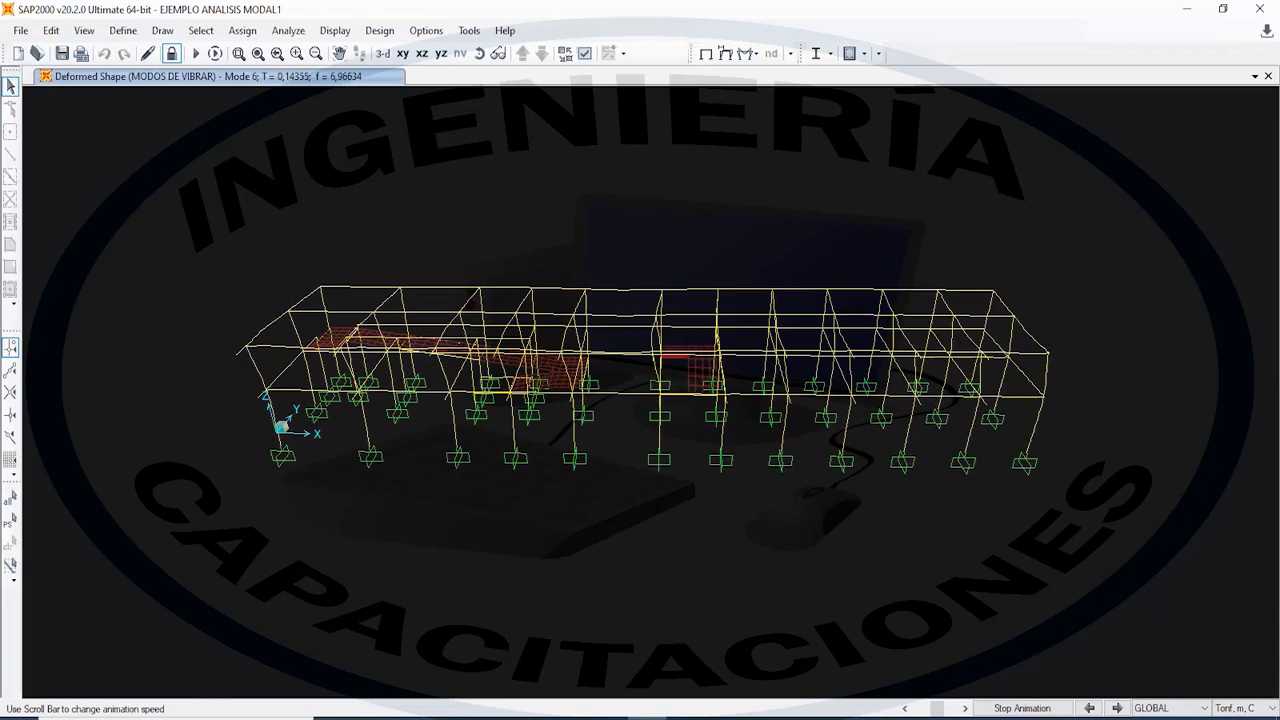
pyautogui.click(1053, 710)
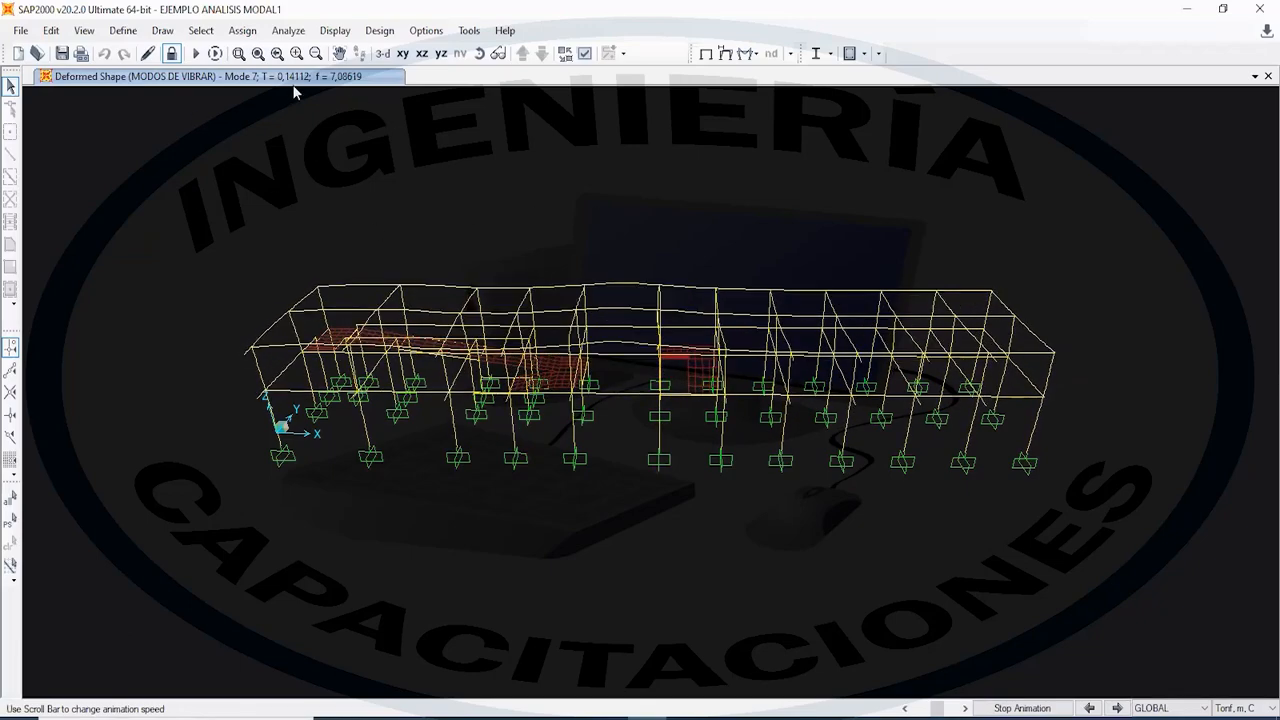
# - Animate vibration modes 8 to 10 in turn and stop the animation on mode 10
pyautogui.click(1118, 708)
pyautogui.click(1068, 709)
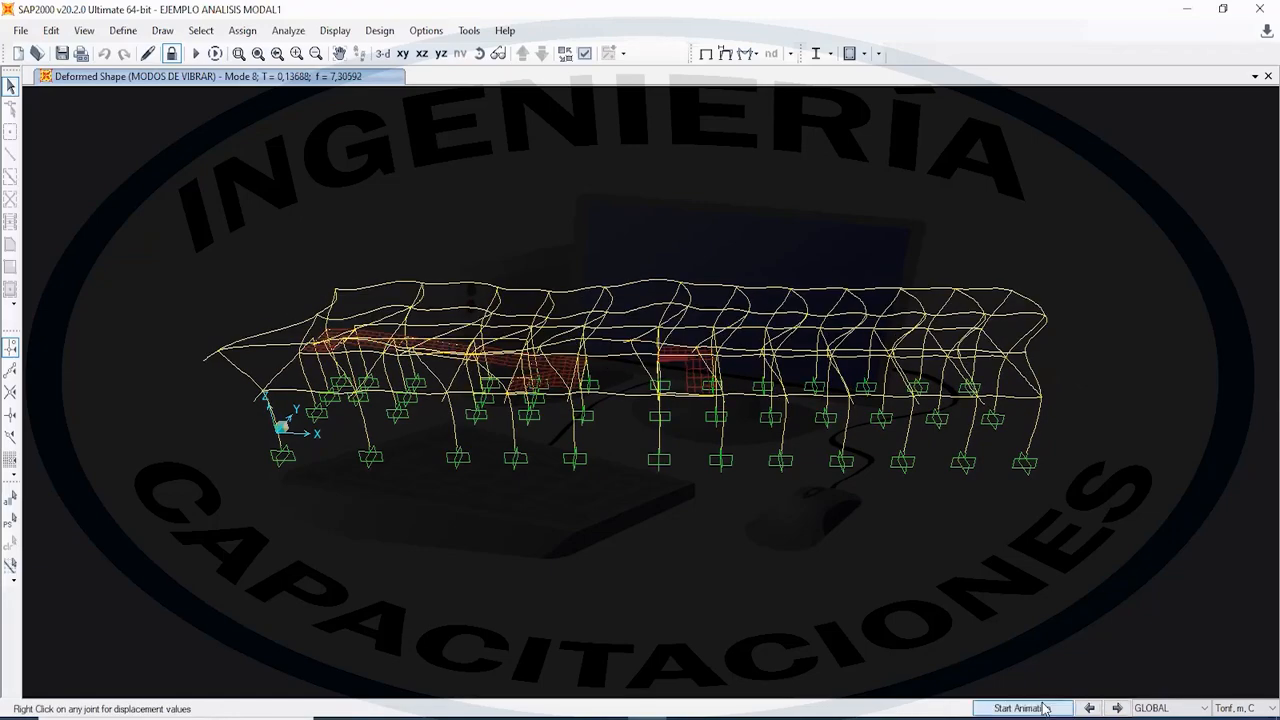
pyautogui.click(1045, 708)
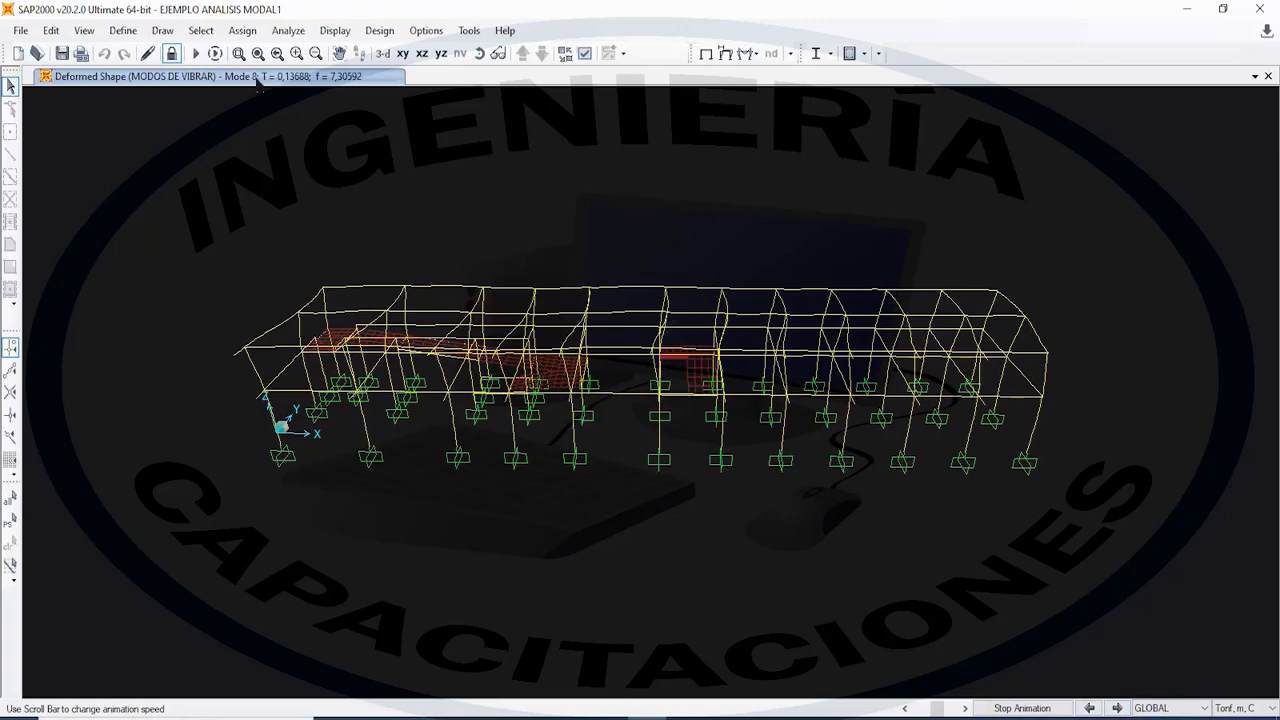
pyautogui.click(1022, 708)
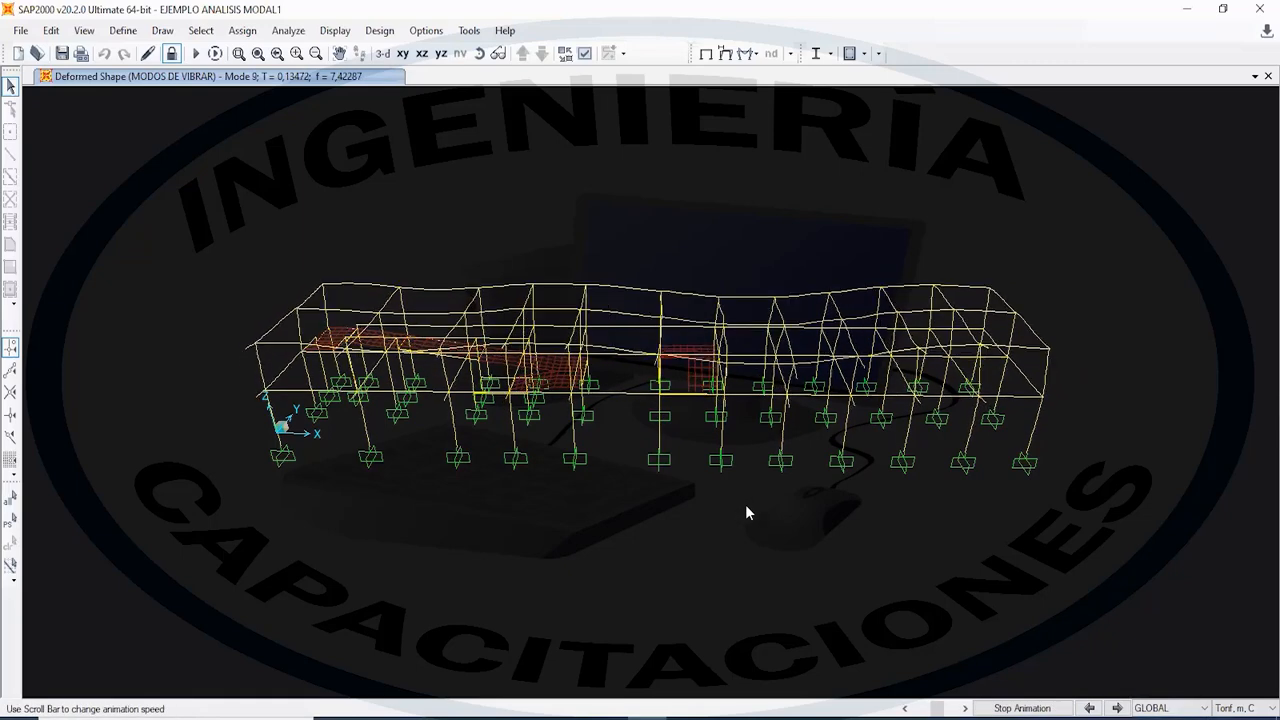
pyautogui.click(1118, 708)
pyautogui.click(1044, 708)
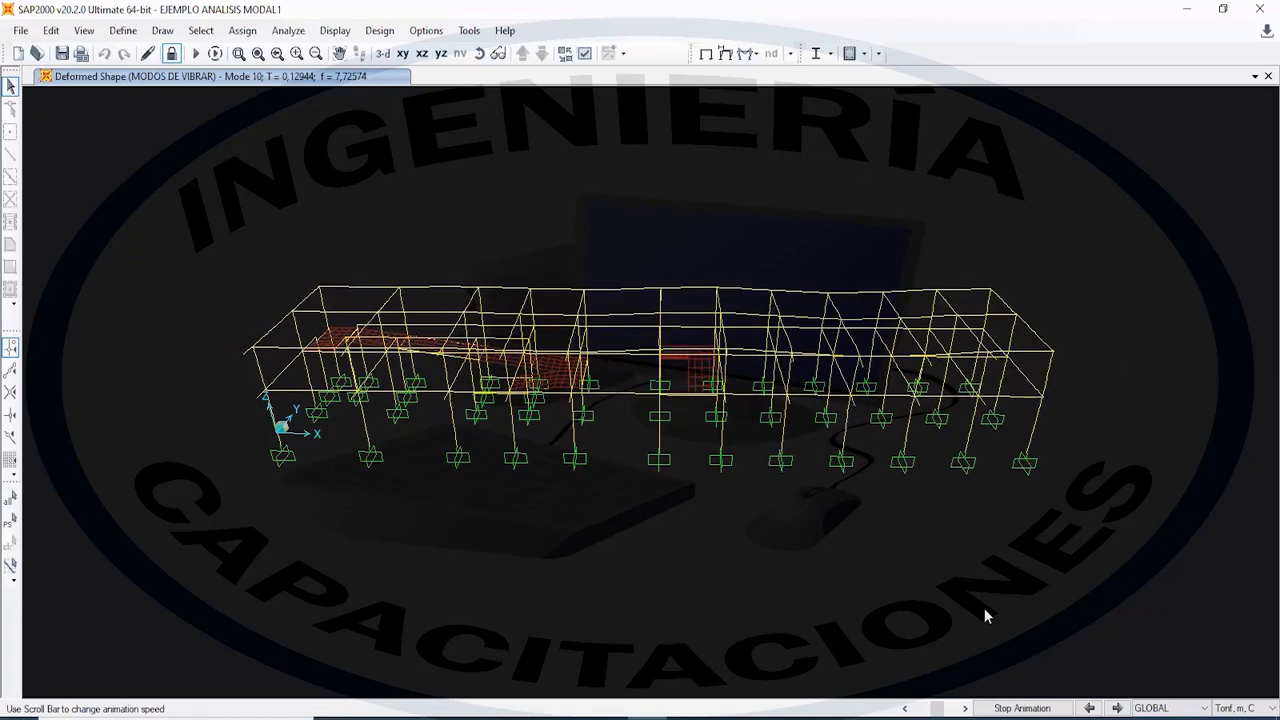
pyautogui.click(1036, 709)
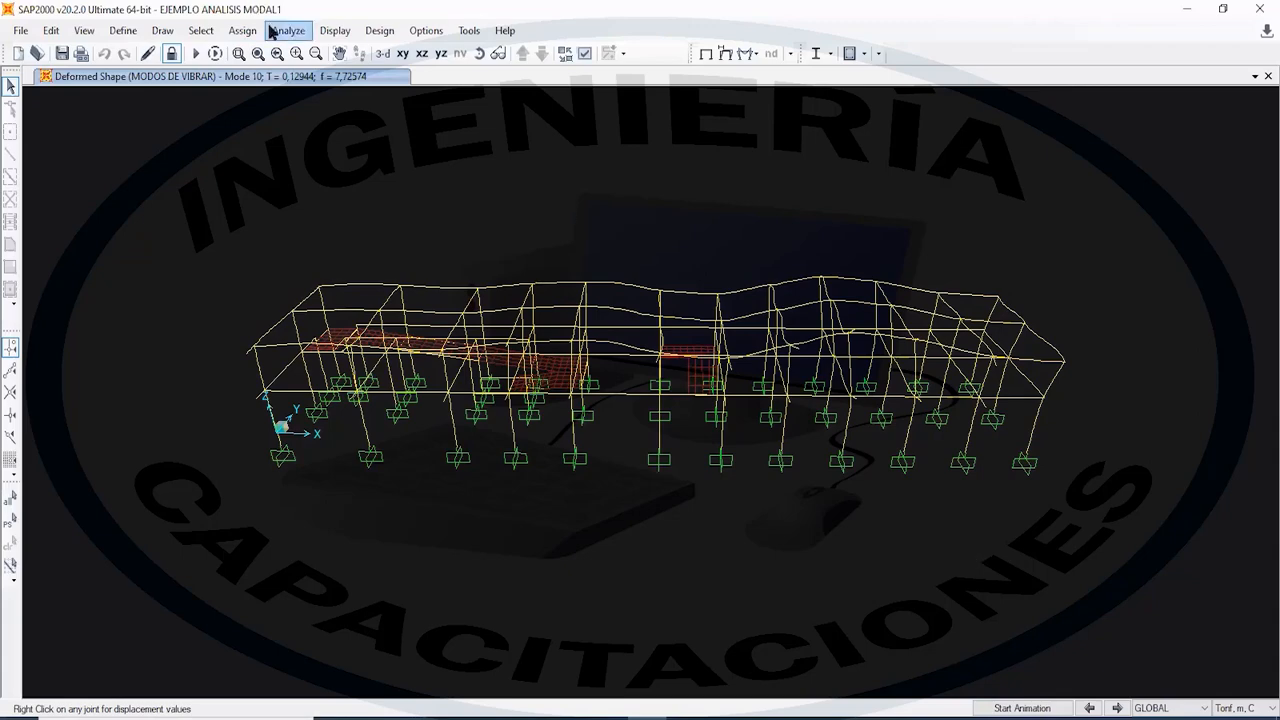
# - Switch the deformed shape display to the SISMOLAPAZ response spectrum case and apply it
pyautogui.click(335, 31)
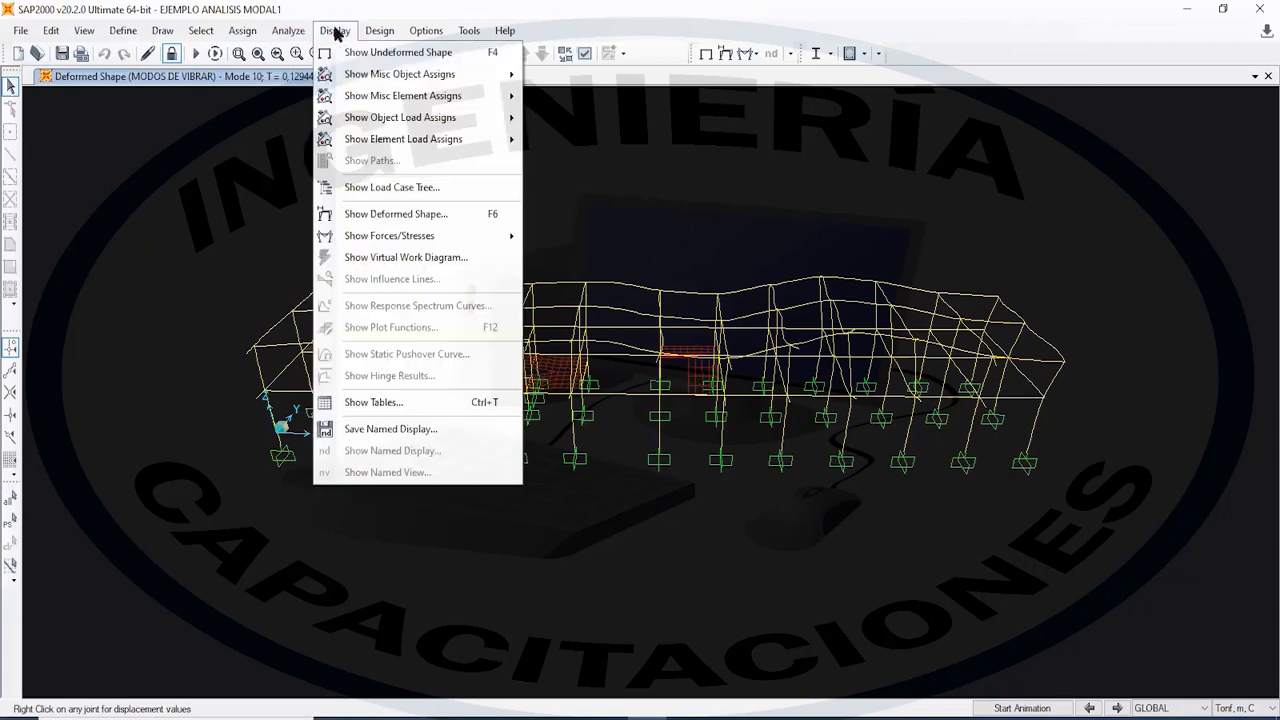
pyautogui.click(468, 220)
pyautogui.click(643, 108)
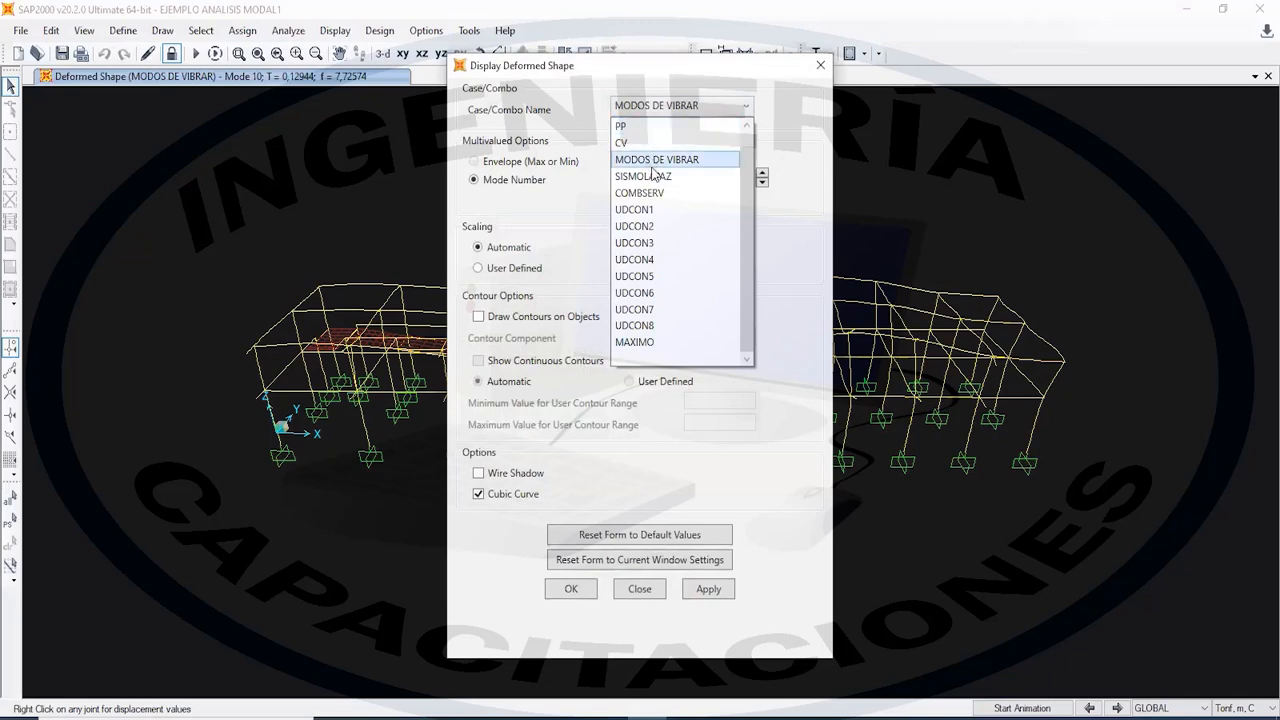
pyautogui.click(727, 162)
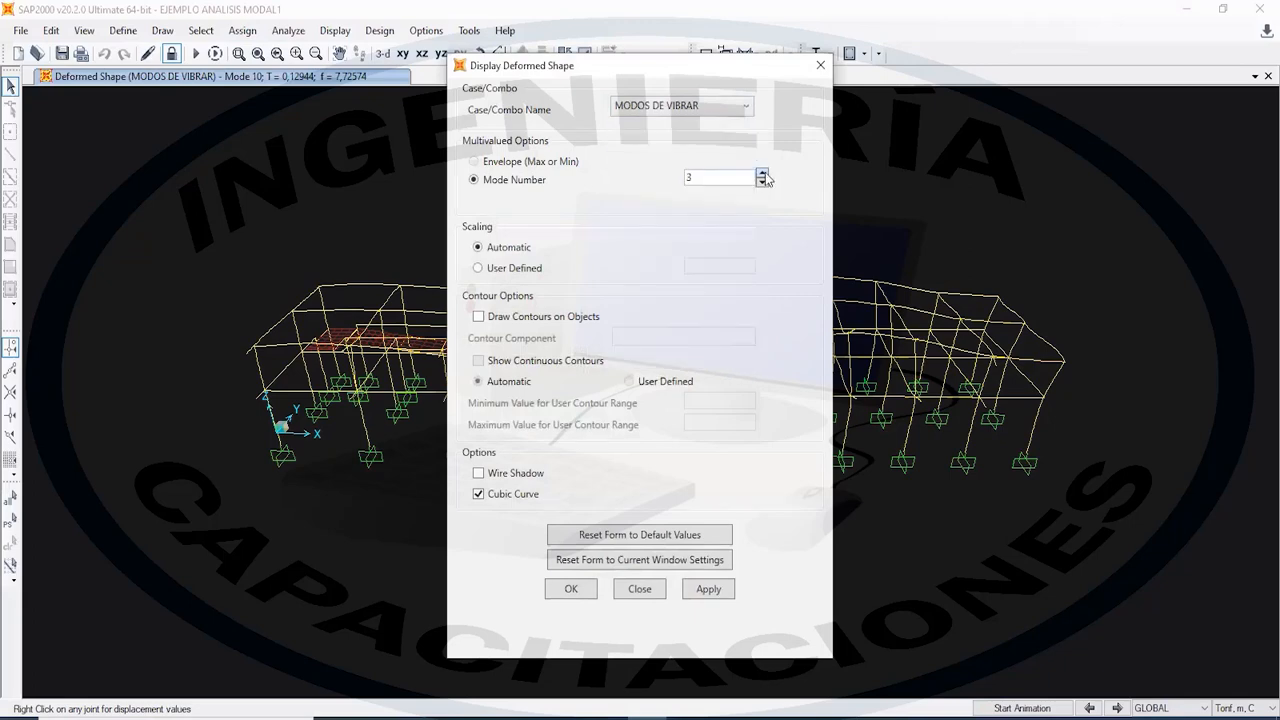
pyautogui.click(703, 111)
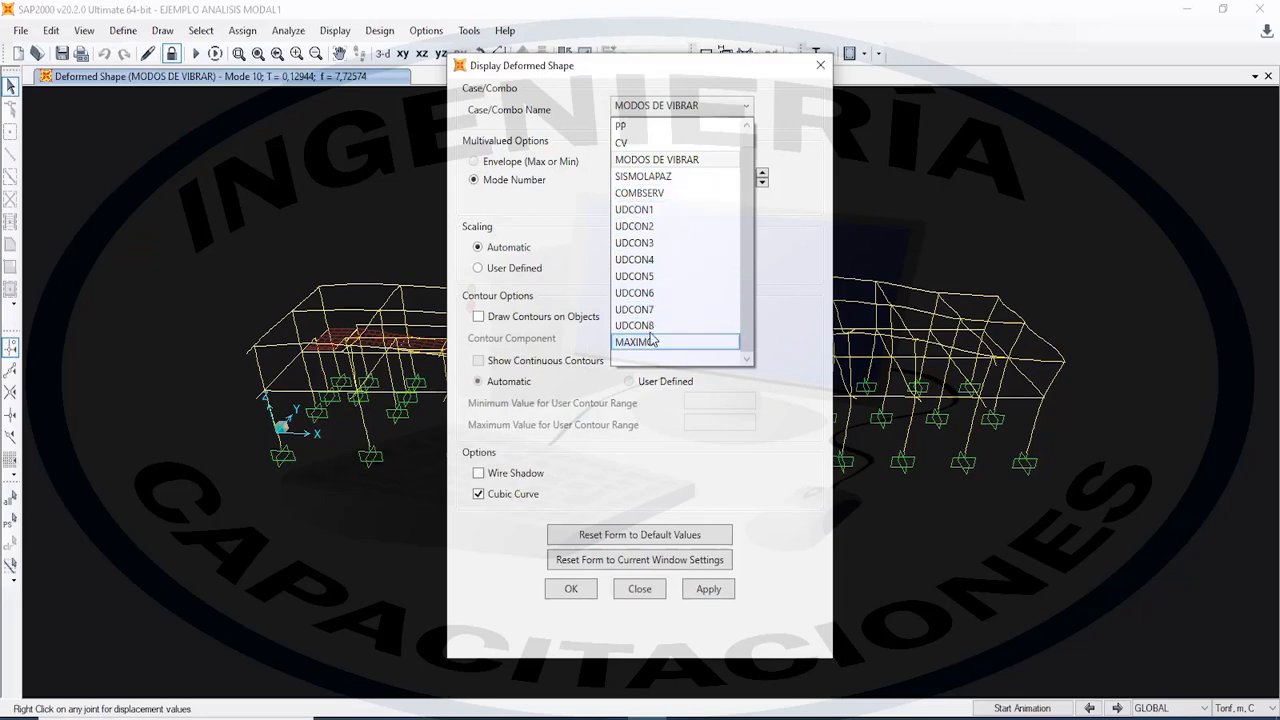
pyautogui.click(647, 177)
pyautogui.click(648, 109)
pyautogui.click(650, 112)
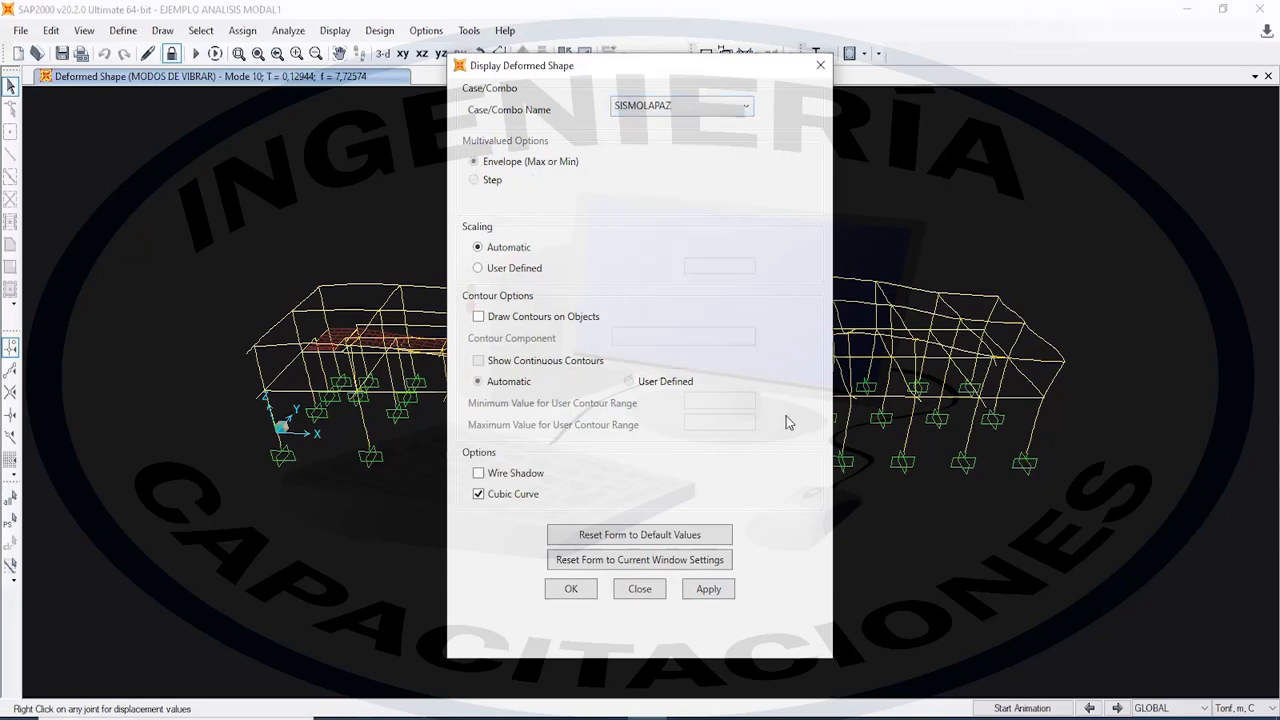
pyautogui.click(713, 592)
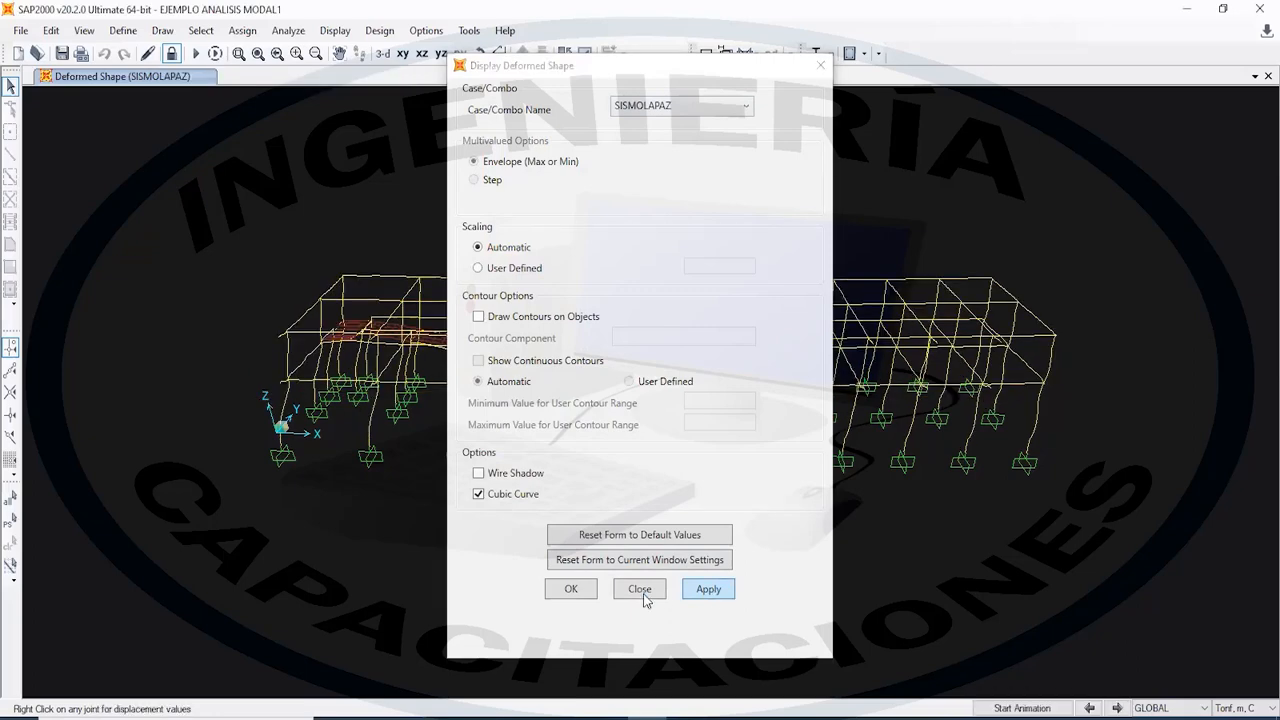
# - Close the deformed shape settings and animate the SISMOLAPAZ response spectrum case, examining the structure from a rotated 3D angle
pyautogui.click(571, 590)
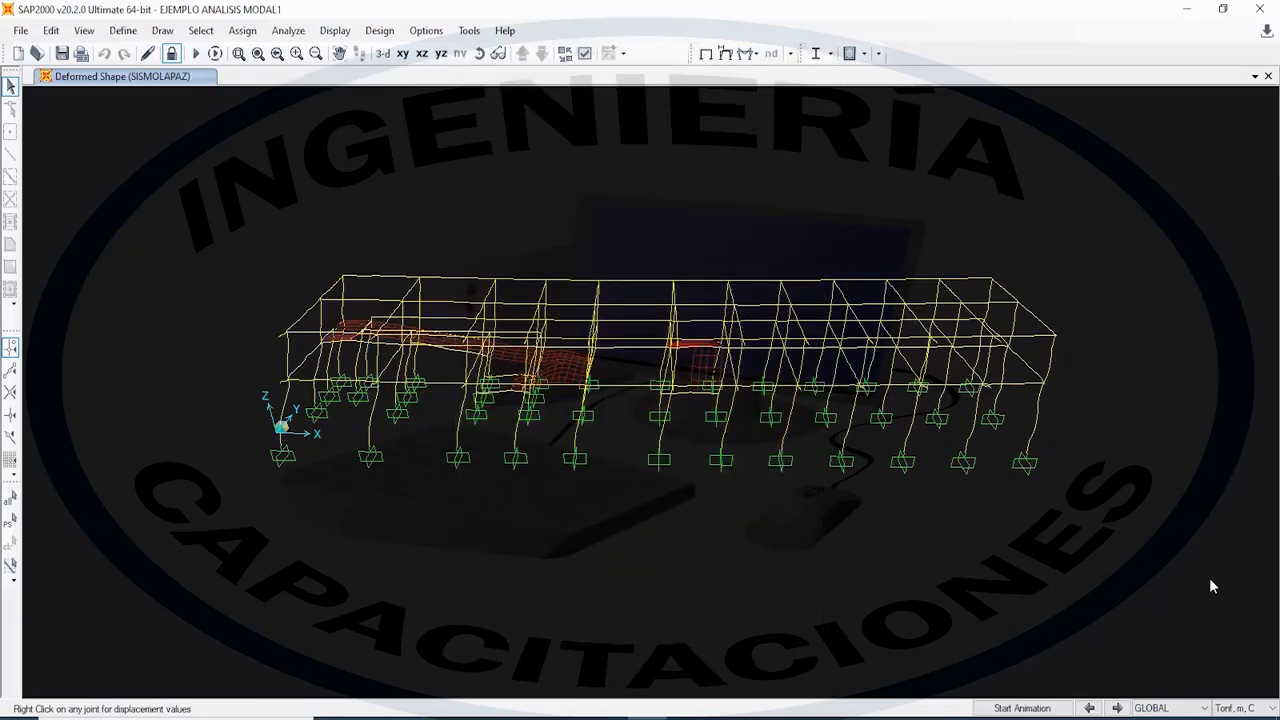
pyautogui.click(1007, 697)
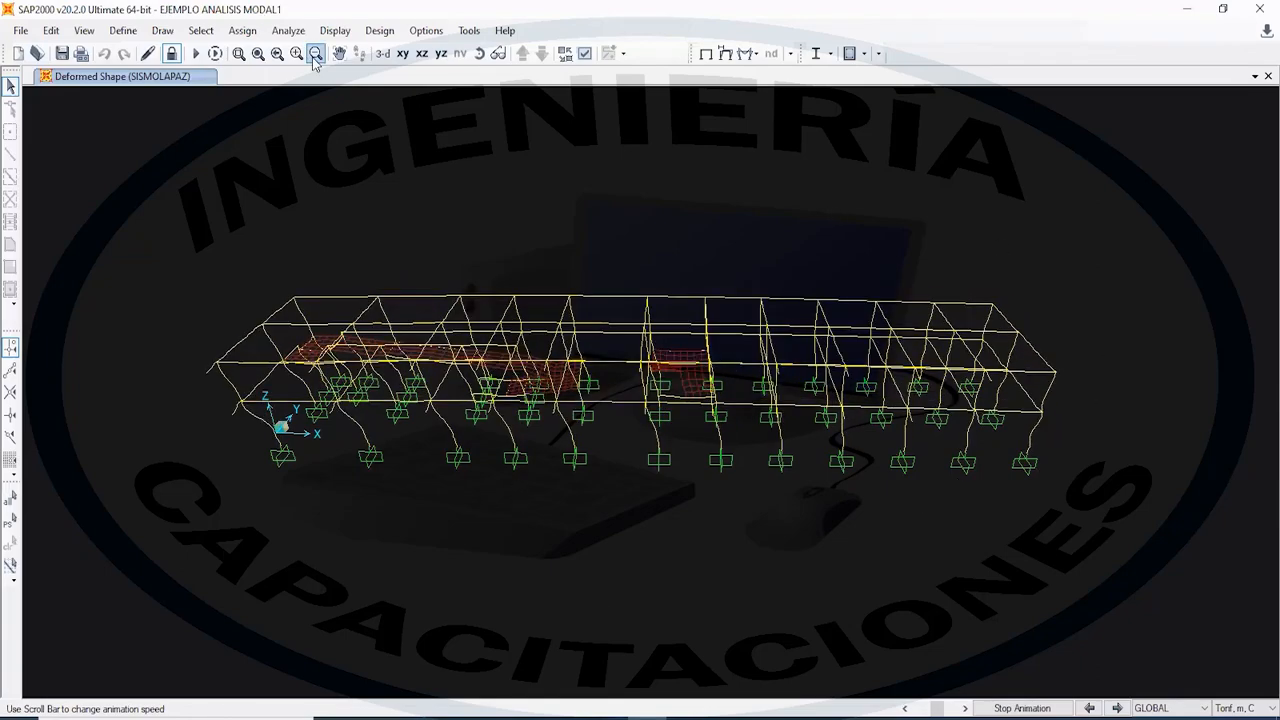
pyautogui.click(480, 55)
pyautogui.moveTo(772, 312); pyautogui.dragTo(815, 430)
pyautogui.click(340, 54)
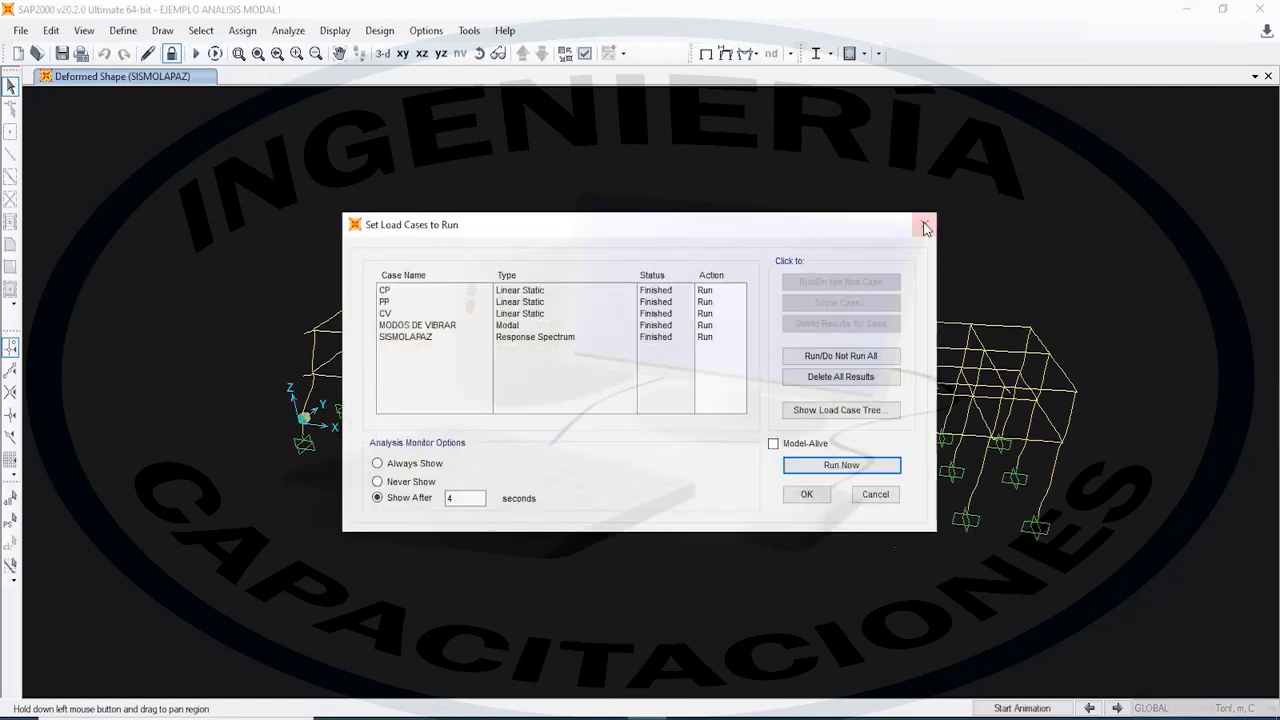
pyautogui.click(925, 227)
# - Restart the SISMOLAPAZ animation and examine the deformed frame from several other 3D viewing angles
pyautogui.click(1022, 708)
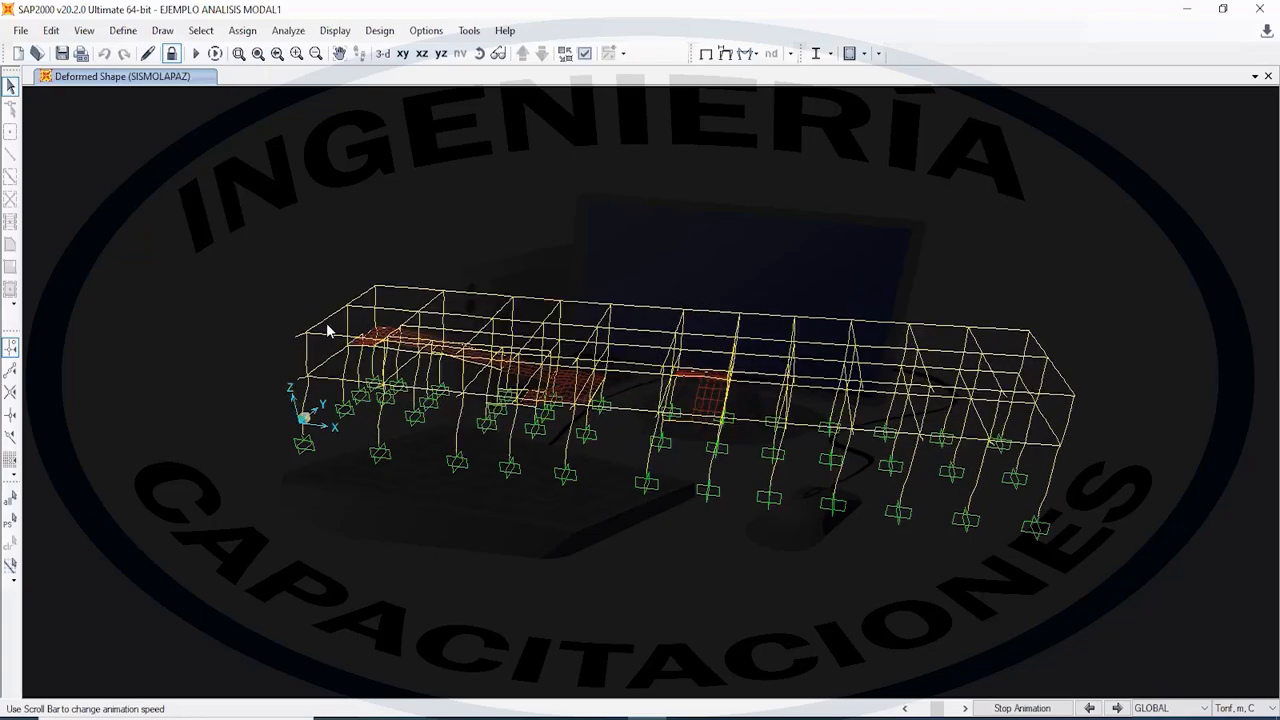
pyautogui.click(480, 55)
pyautogui.moveTo(674, 603); pyautogui.dragTo(305, 478)
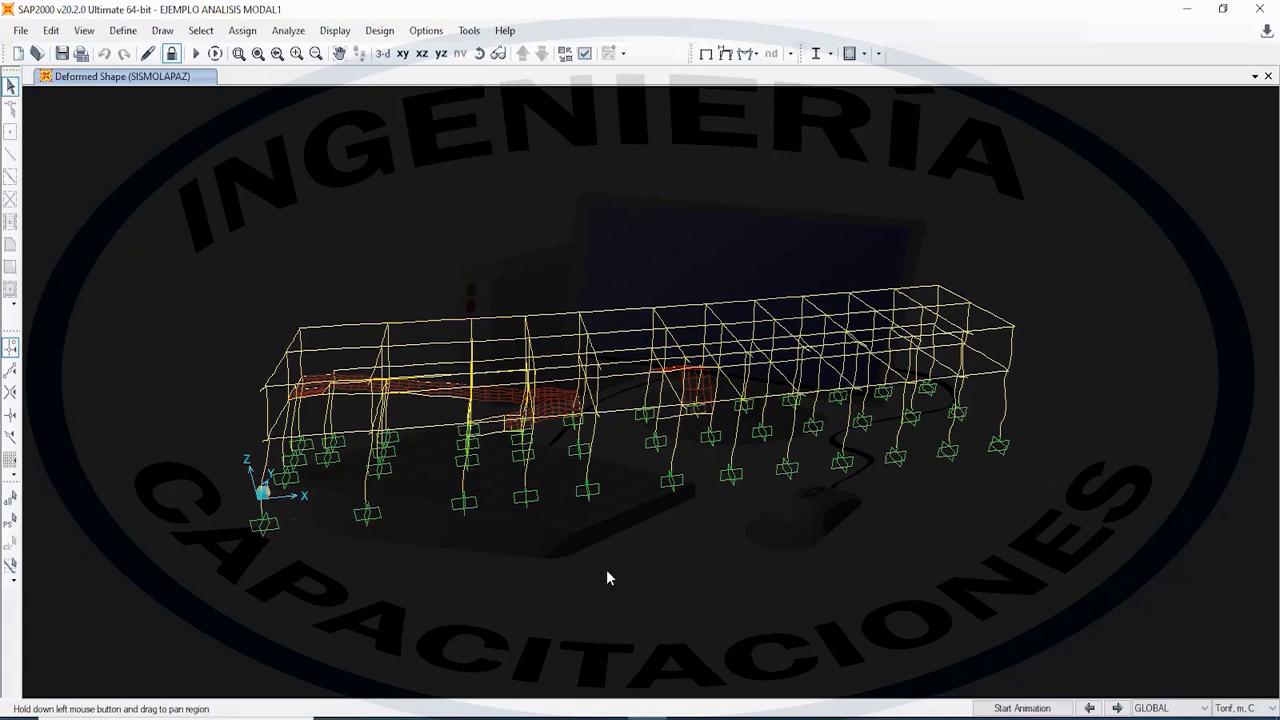
pyautogui.keyDown('shift'); pyautogui.moveTo(775, 424); pyautogui.dragTo(642, 510, button='middle'); pyautogui.keyUp('shift')
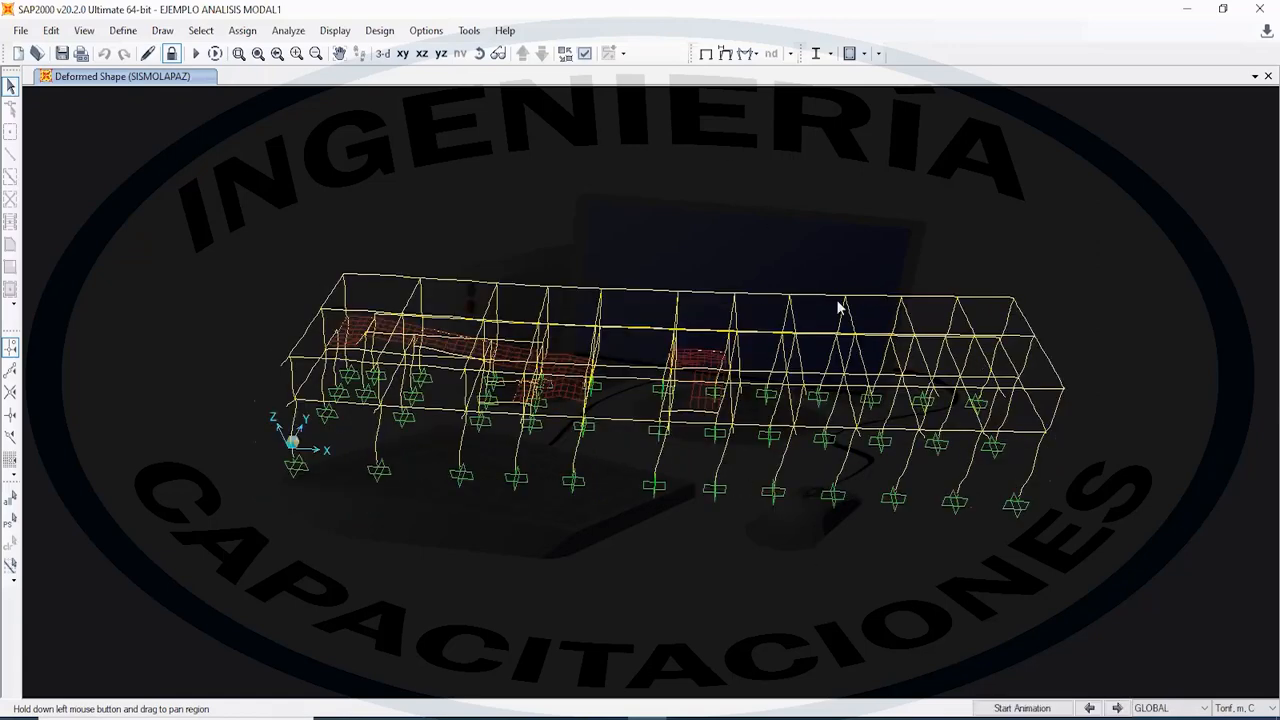